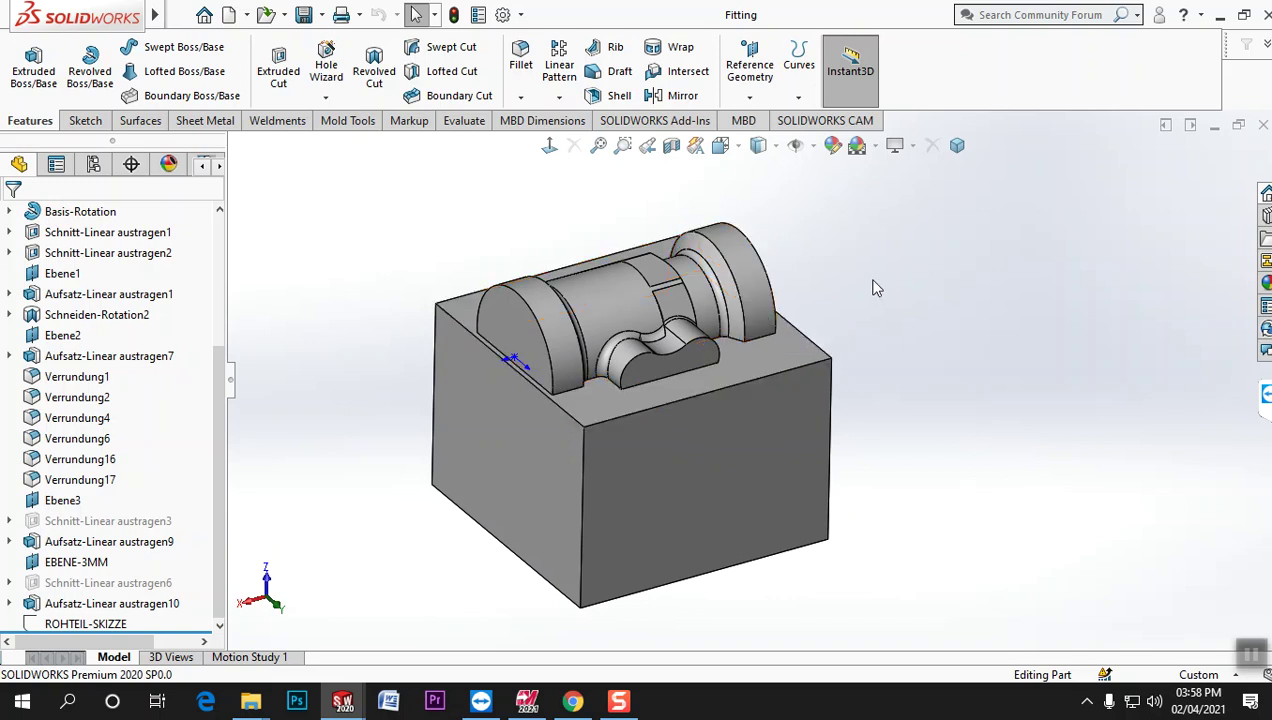
click(824, 120)
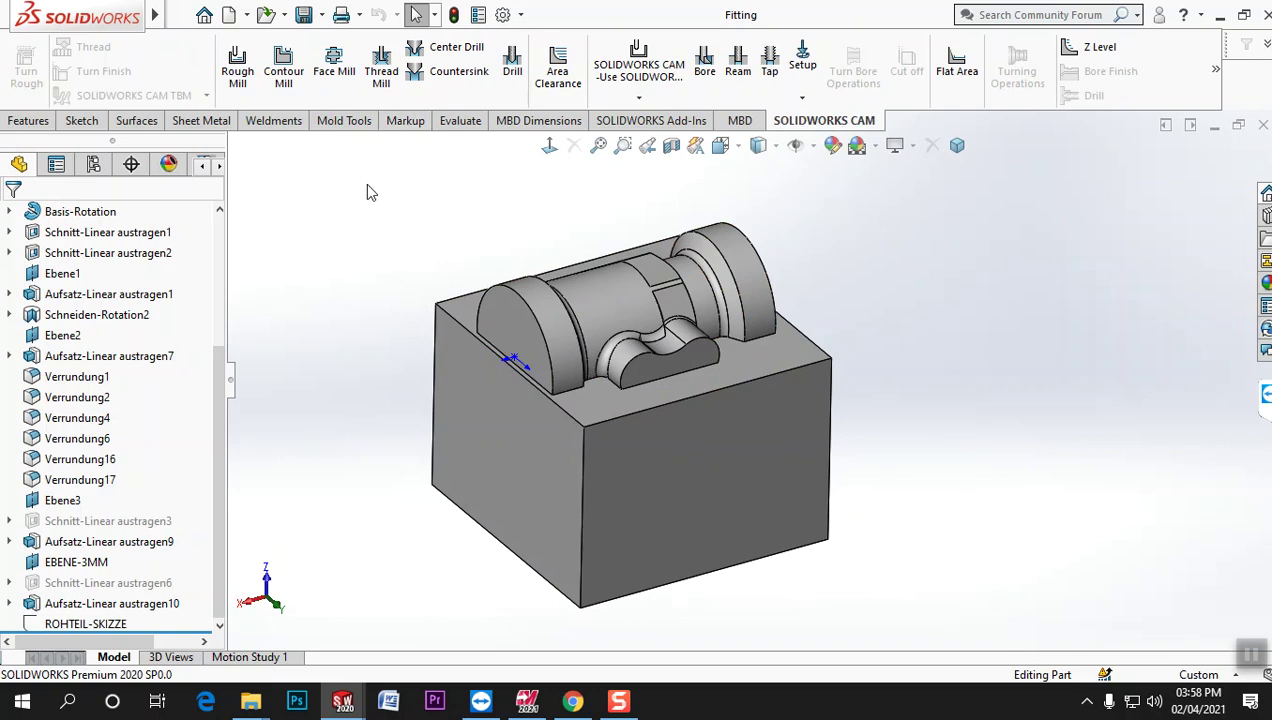
click(527, 702)
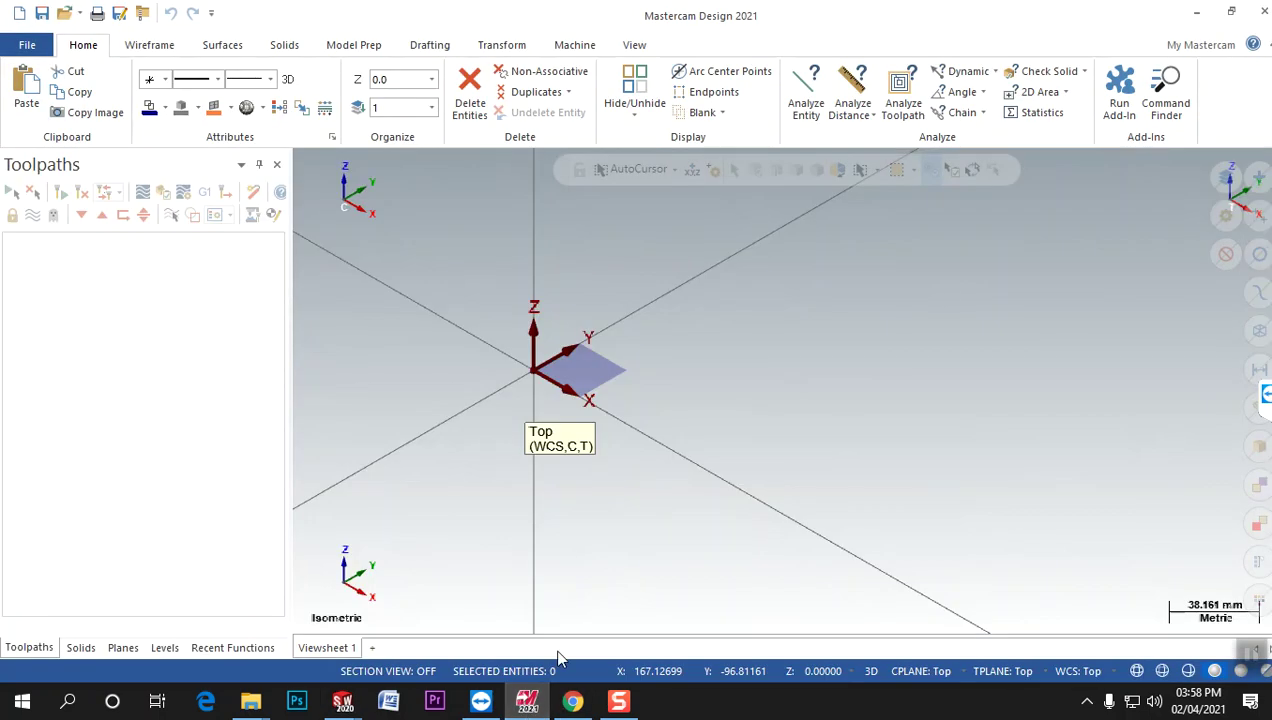
click(527, 702)
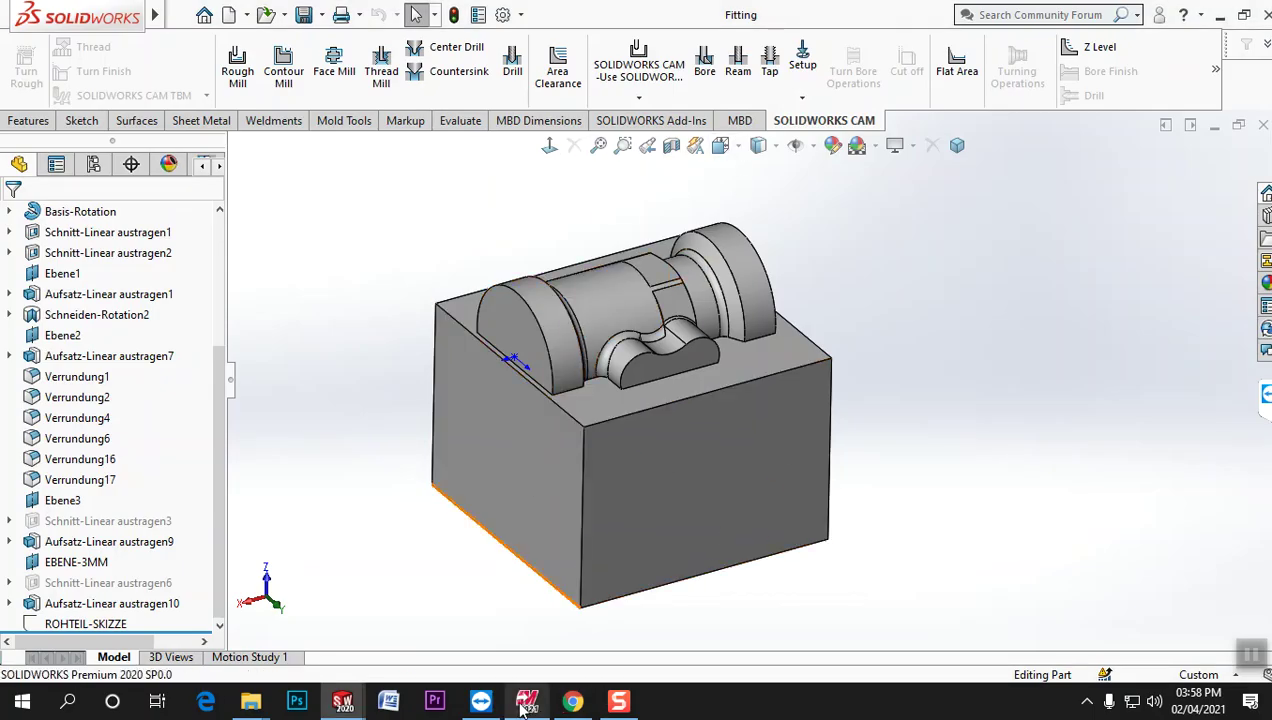
click(520, 707)
click(524, 704)
Export the part as a STEP AP203 file named Fitting in the Mill folder, replacing the existing file.
click(180, 14)
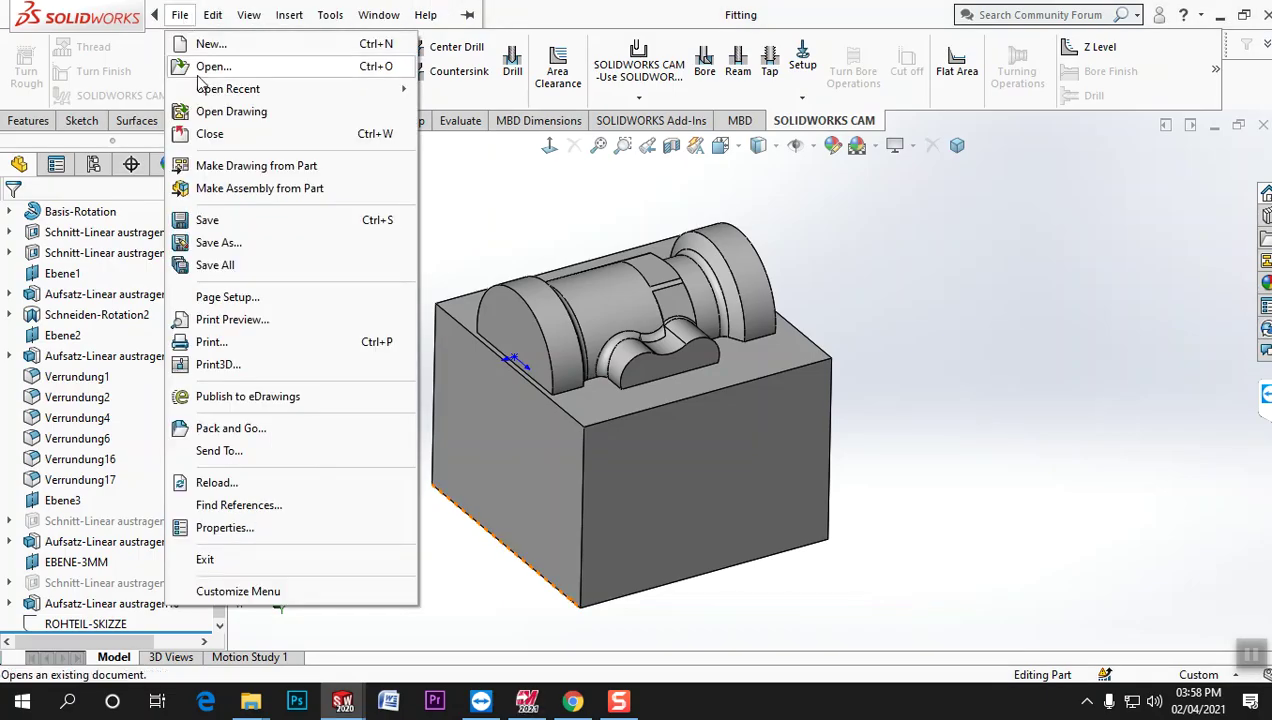
click(217, 232)
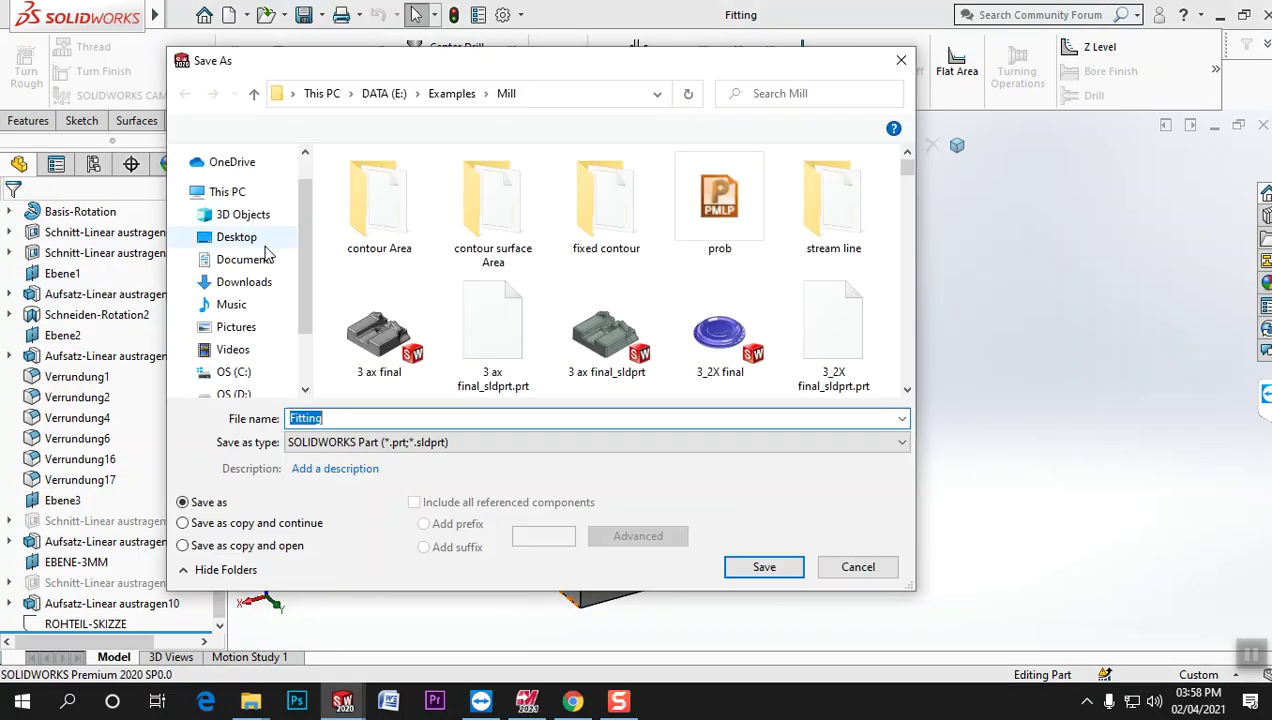
click(400, 442)
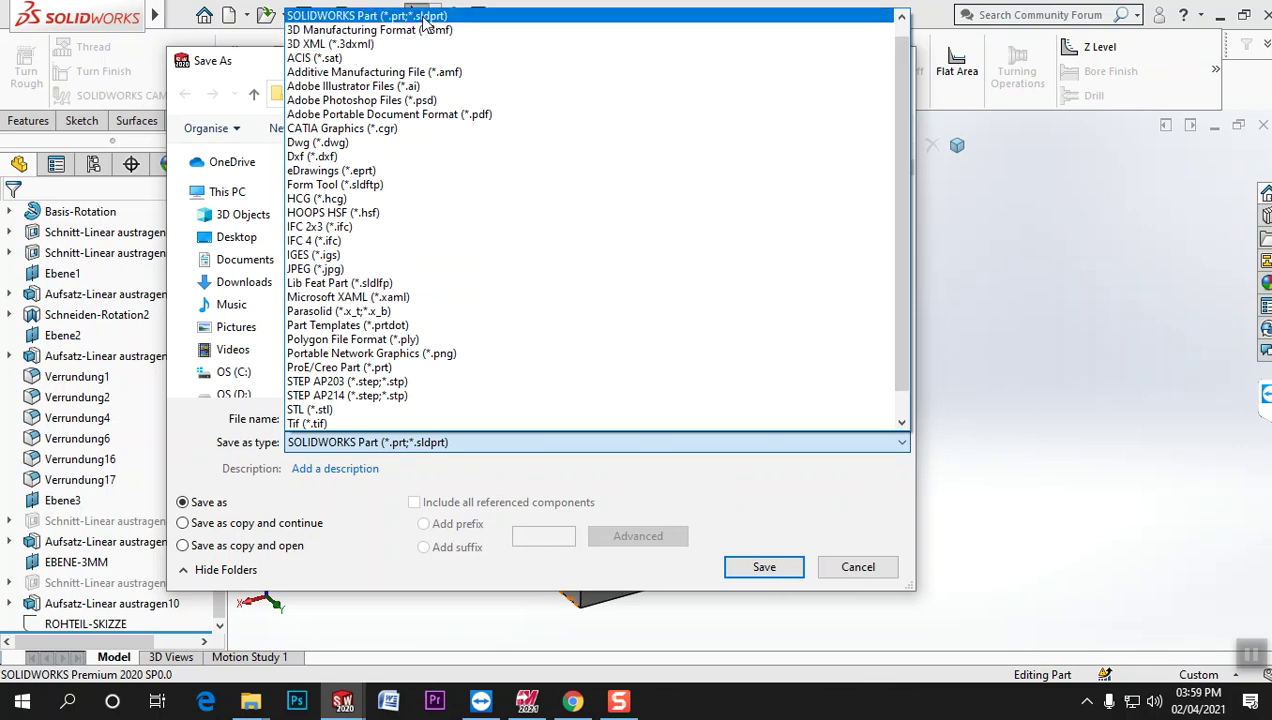
click(360, 383)
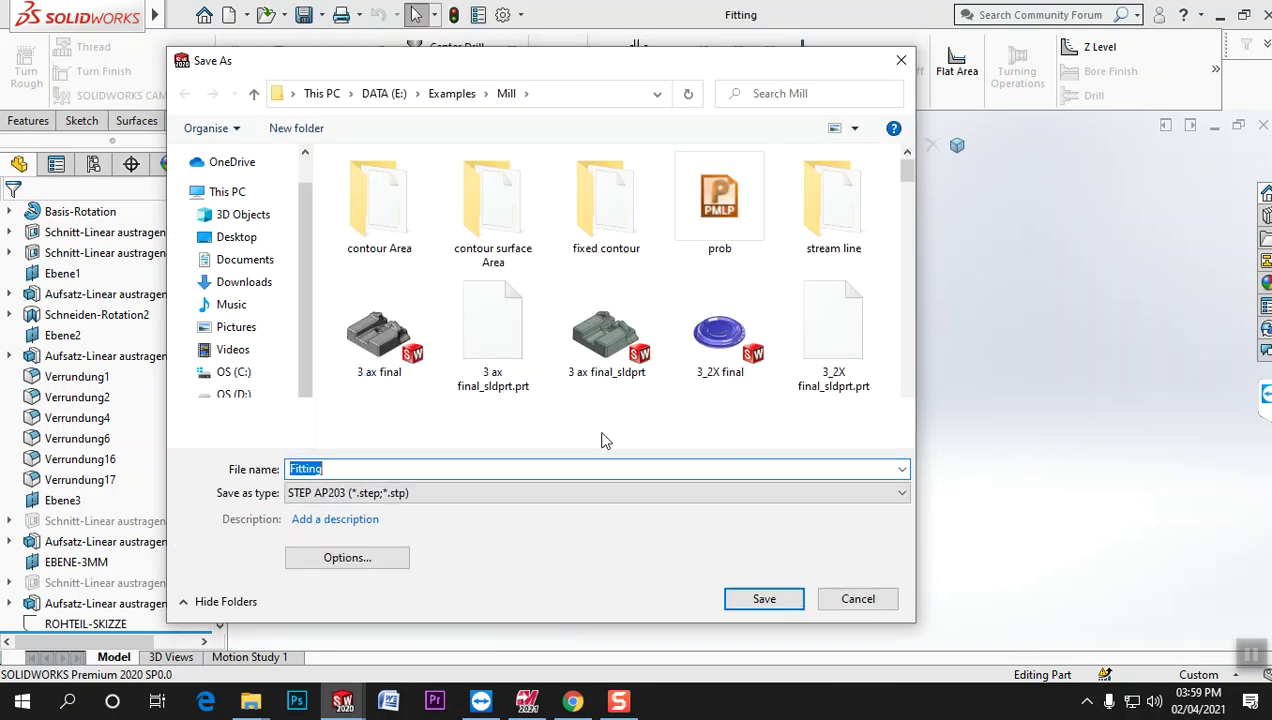
click(760, 606)
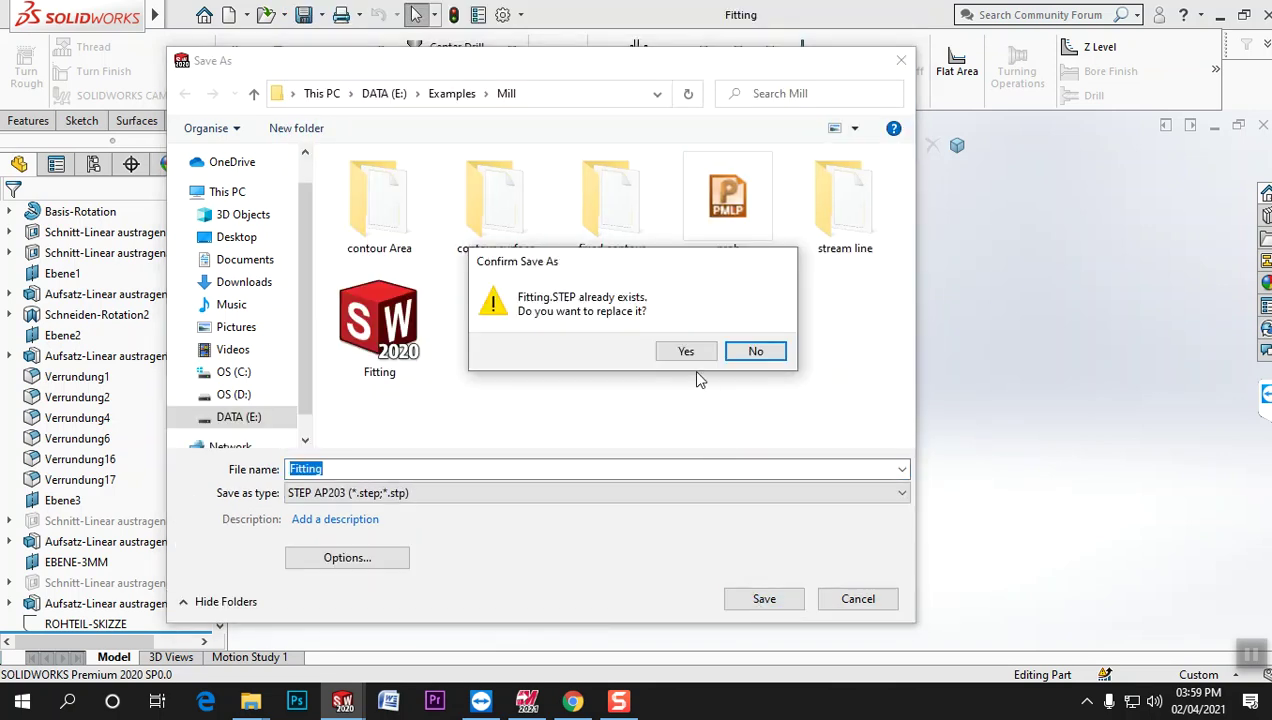
click(685, 351)
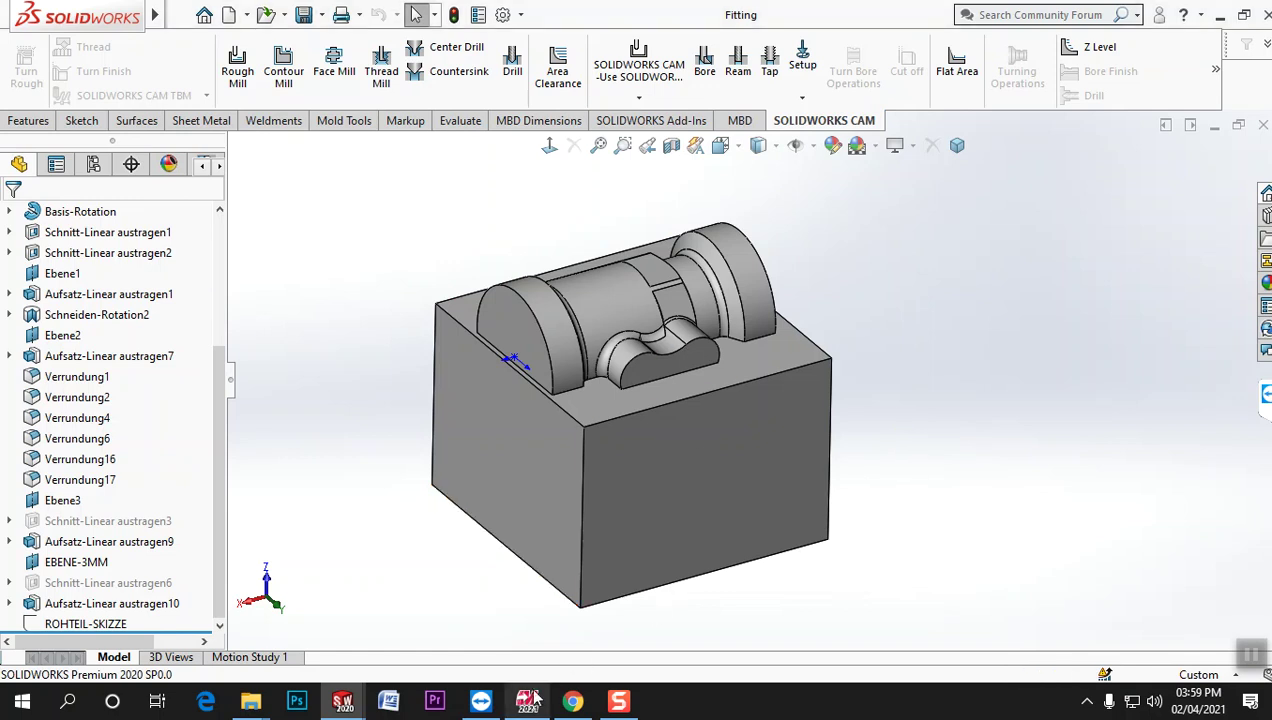
Start opening a file in Mastercam, and return to SOLIDWORKS to copy the folder path E:\Examples\Mill without saving the part again.
click(530, 700)
click(66, 14)
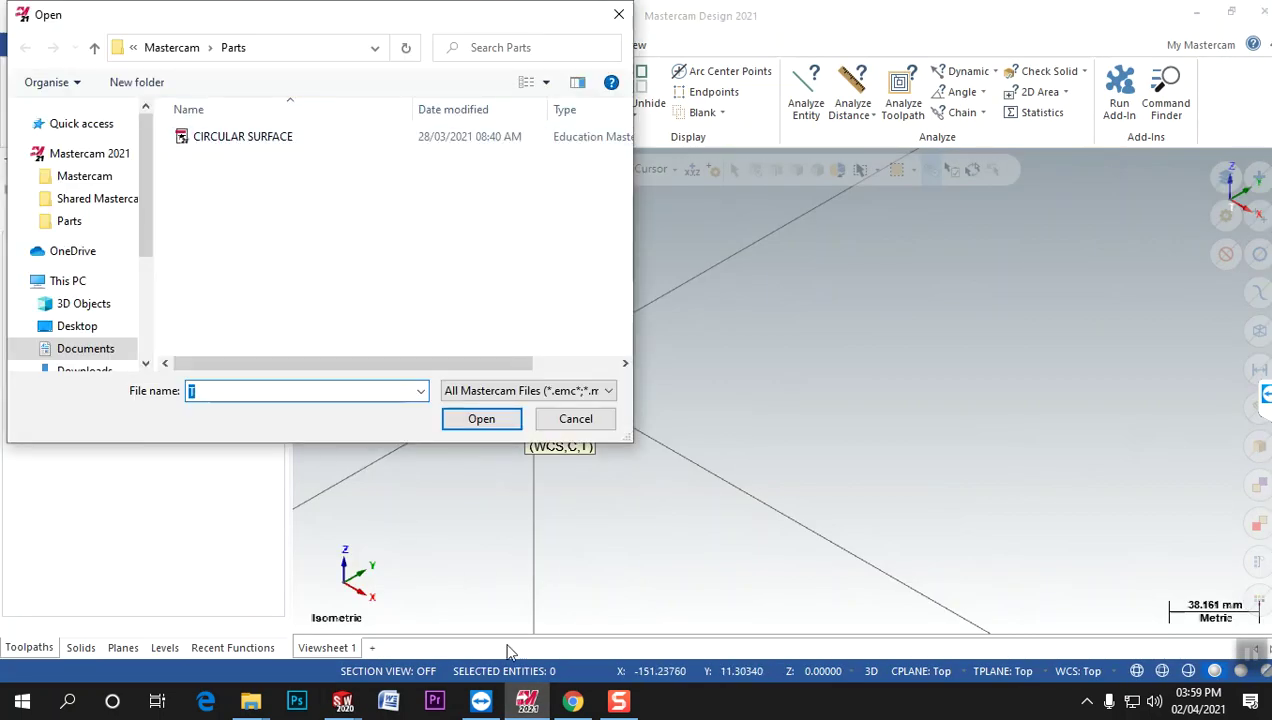
mouse_move(343, 700)
click(392, 632)
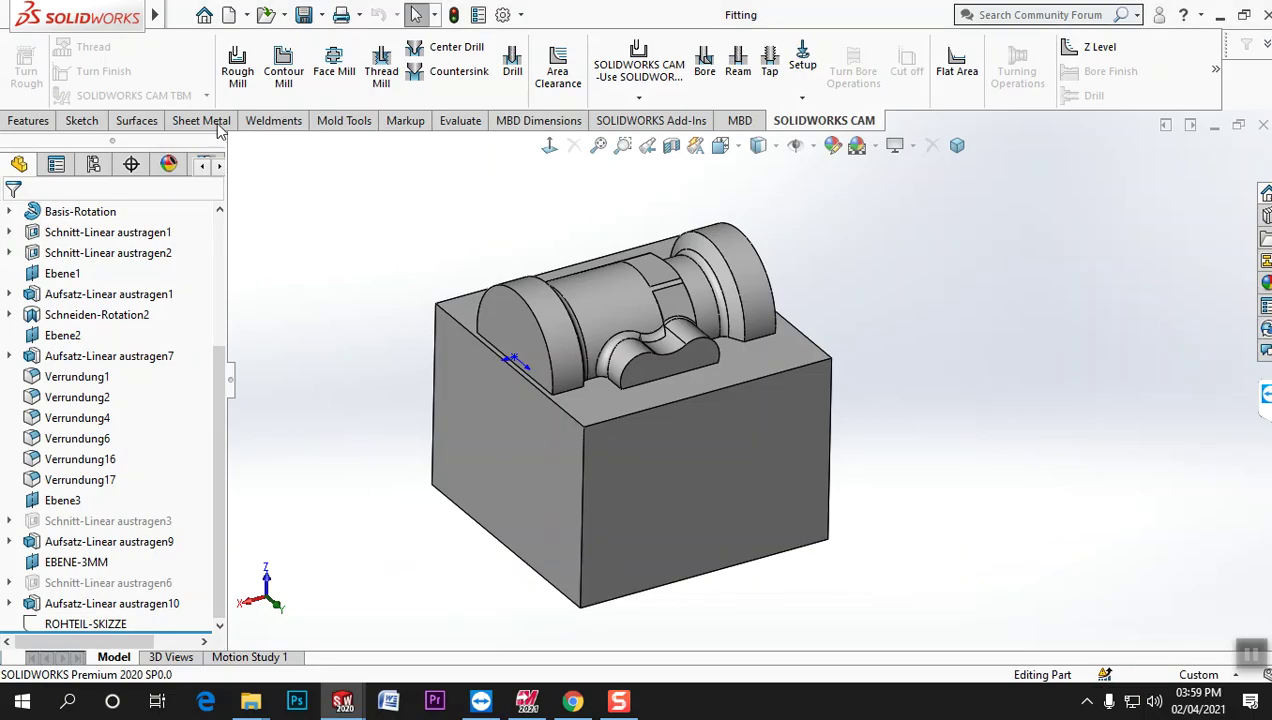
click(179, 14)
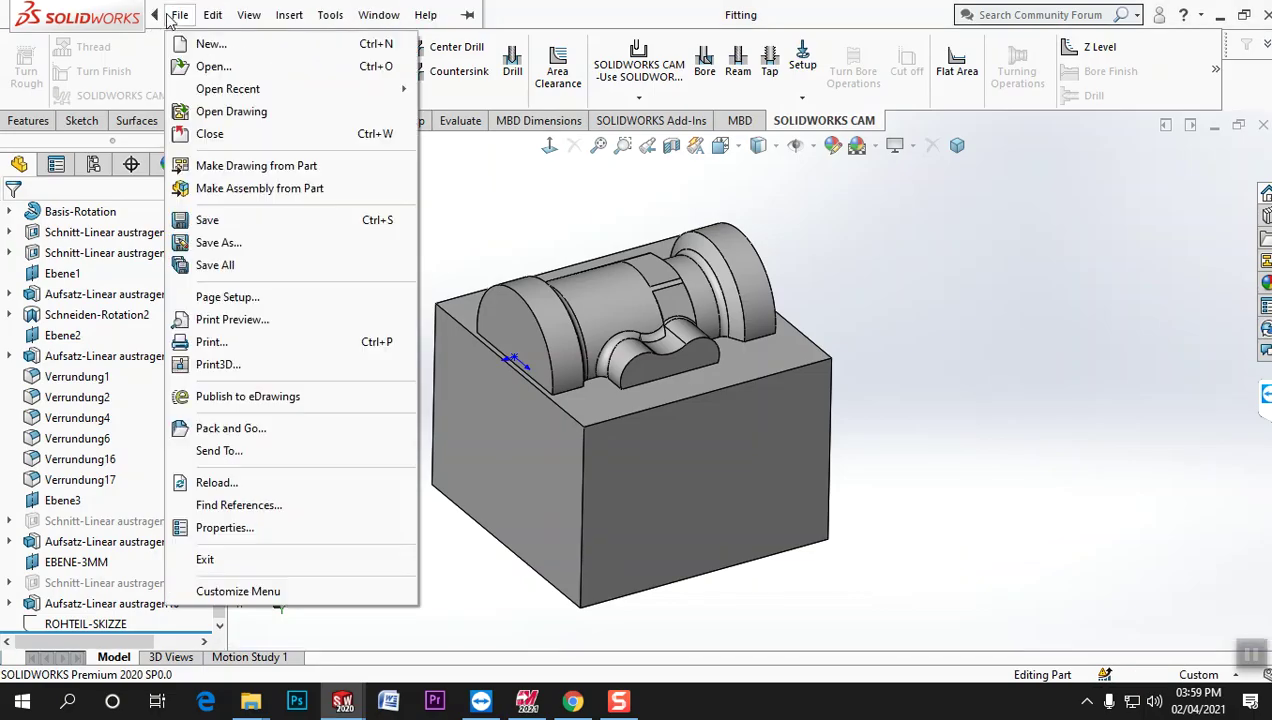
click(205, 239)
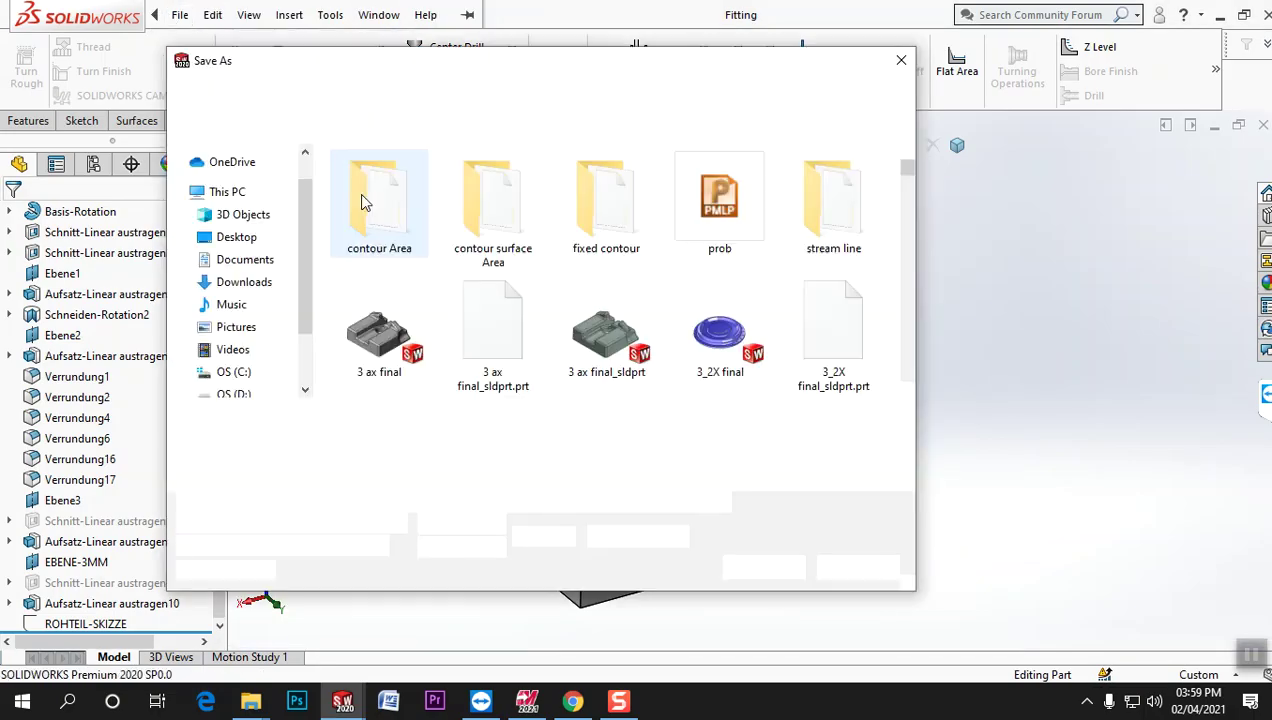
click(572, 90)
right_click(577, 92)
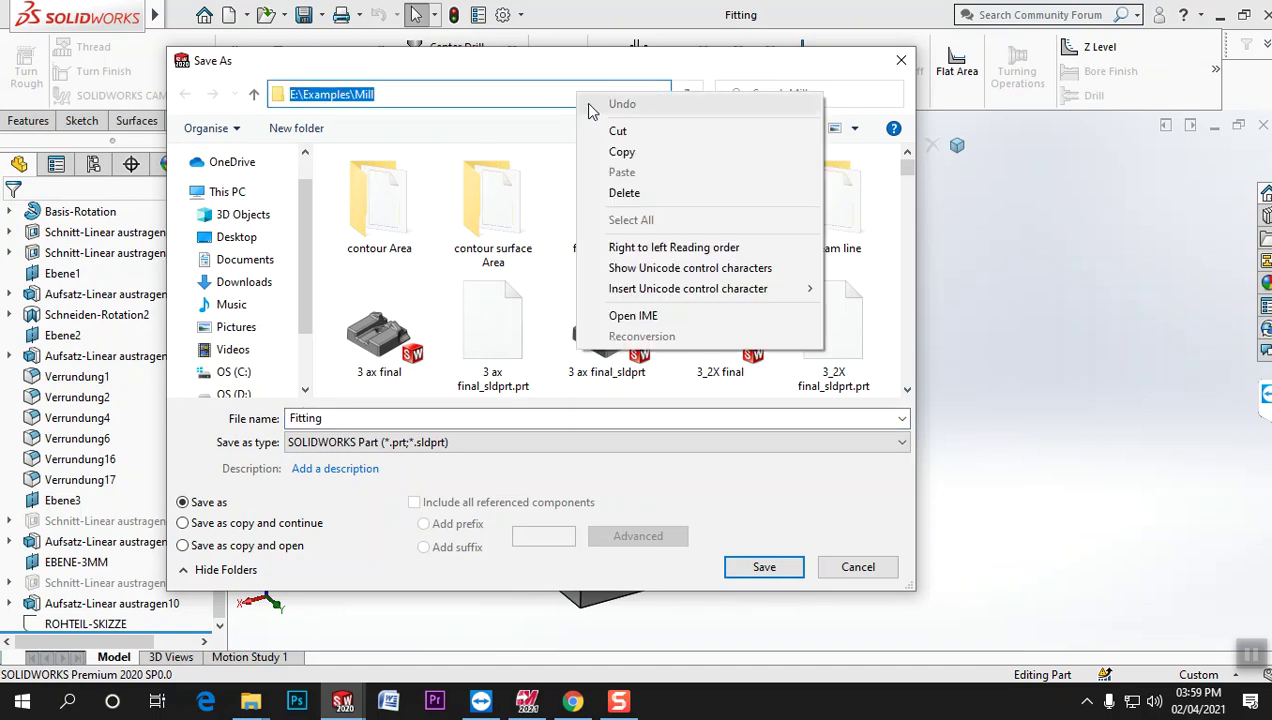
click(622, 153)
click(857, 567)
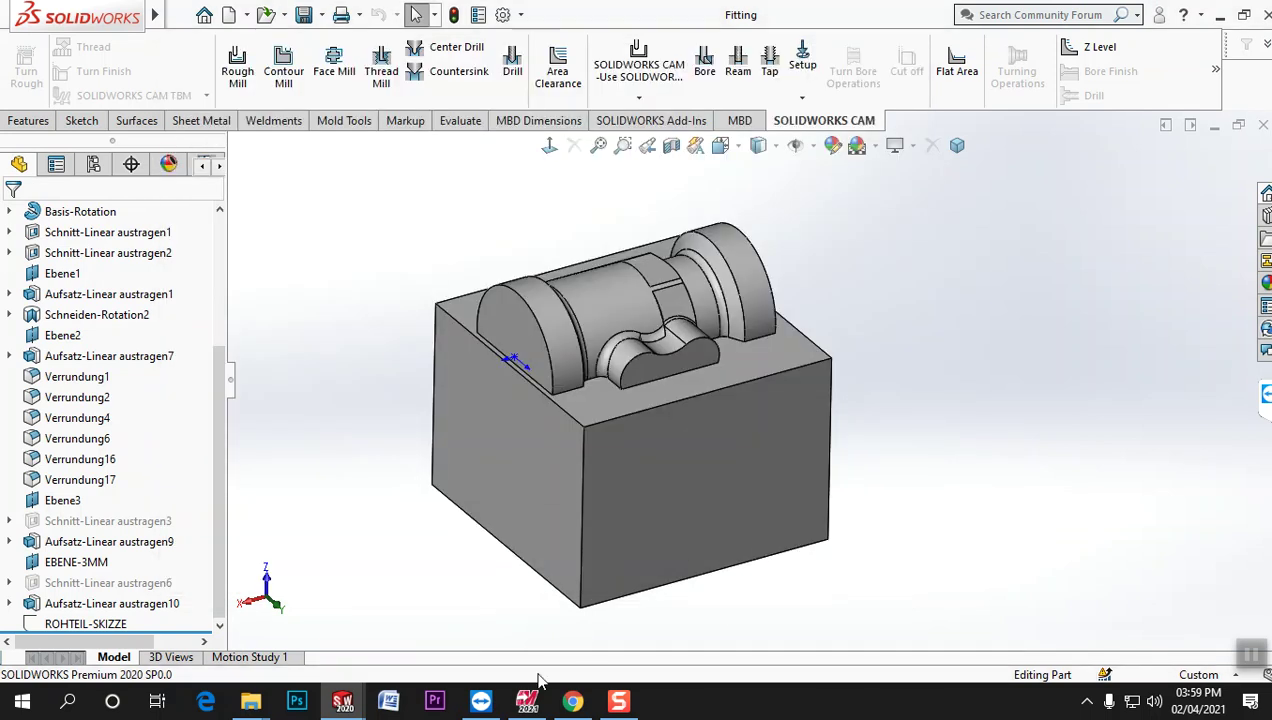
Return to Mastercam and browse to E:\Examples\Mill for the file to open, using the copied path.
click(527, 700)
right_click(211, 389)
click(290, 466)
click(458, 421)
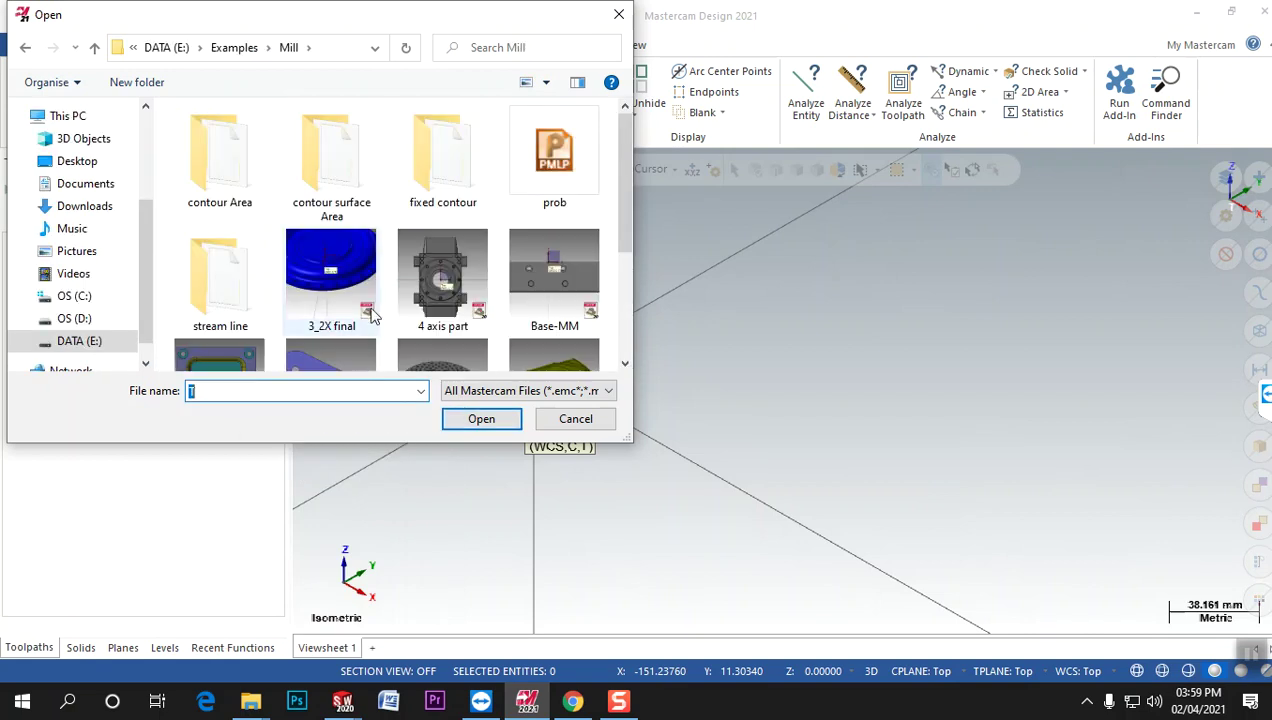
Import the SOLIDWORKS part Fitting with the preselected configuration and show it in isometric view.
scroll(363, 250, down, 3)
click(520, 390)
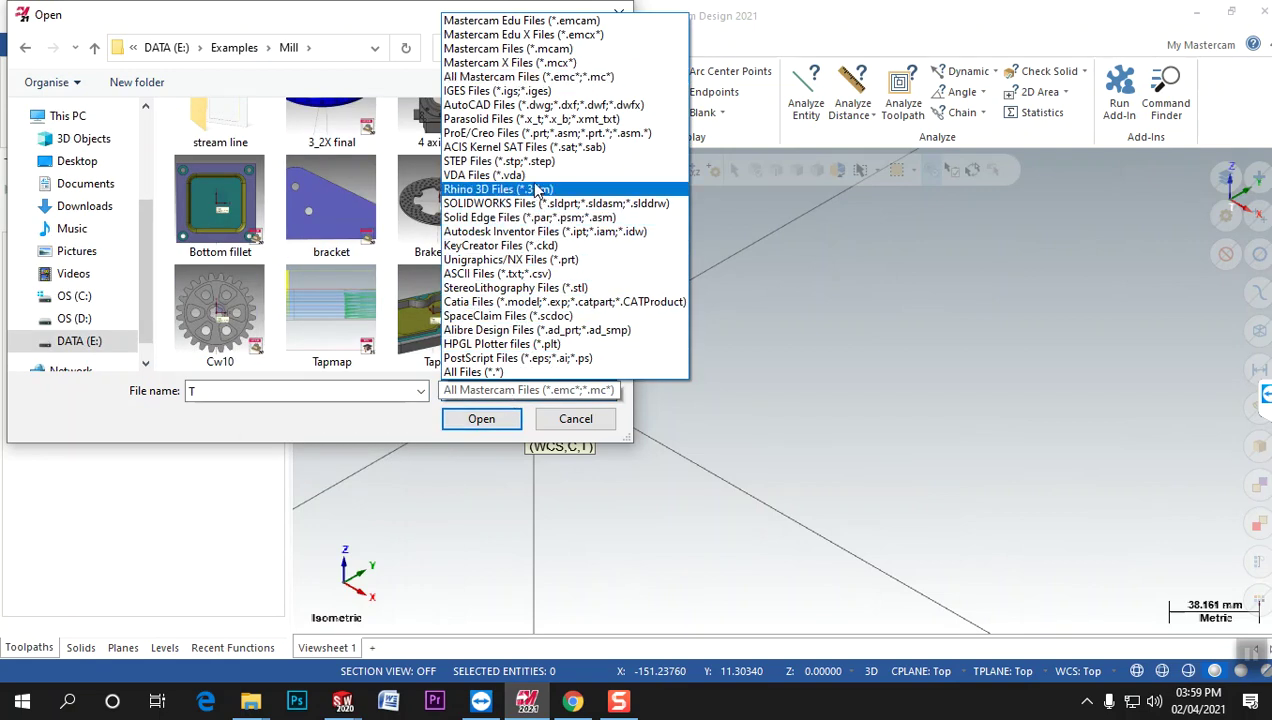
click(538, 203)
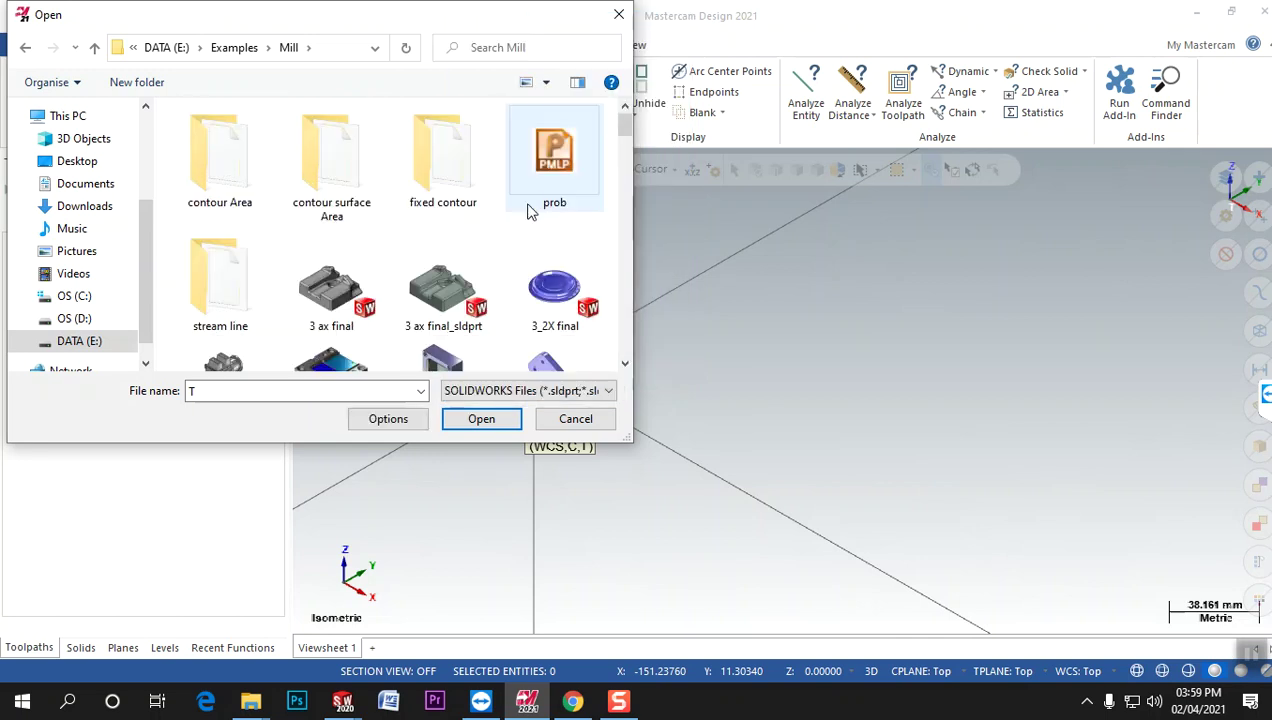
scroll(460, 260, down, 2)
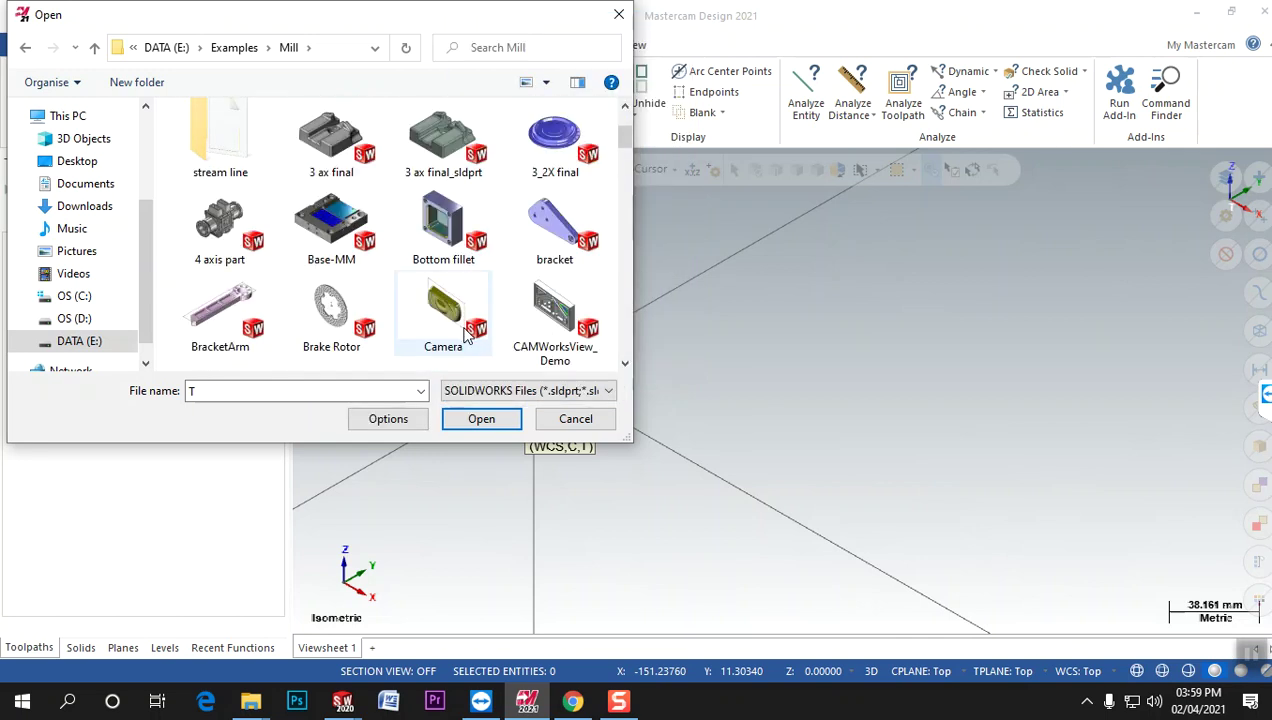
click(367, 236)
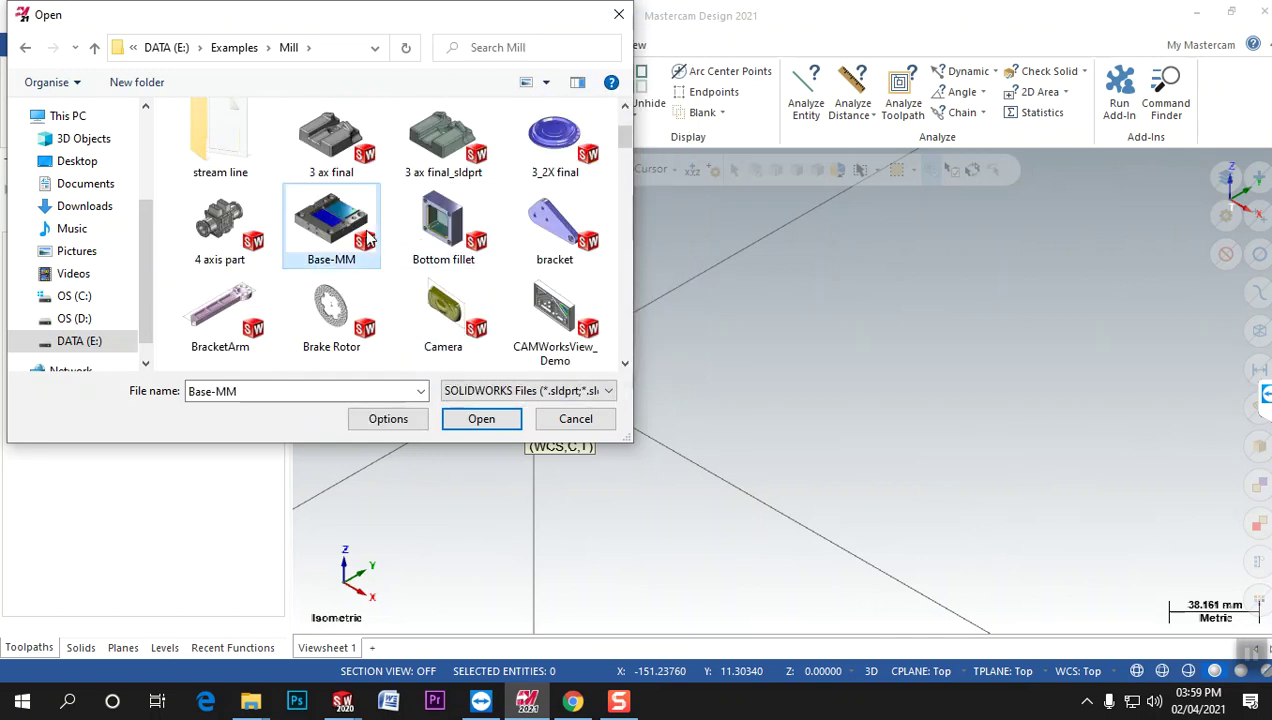
key(f)
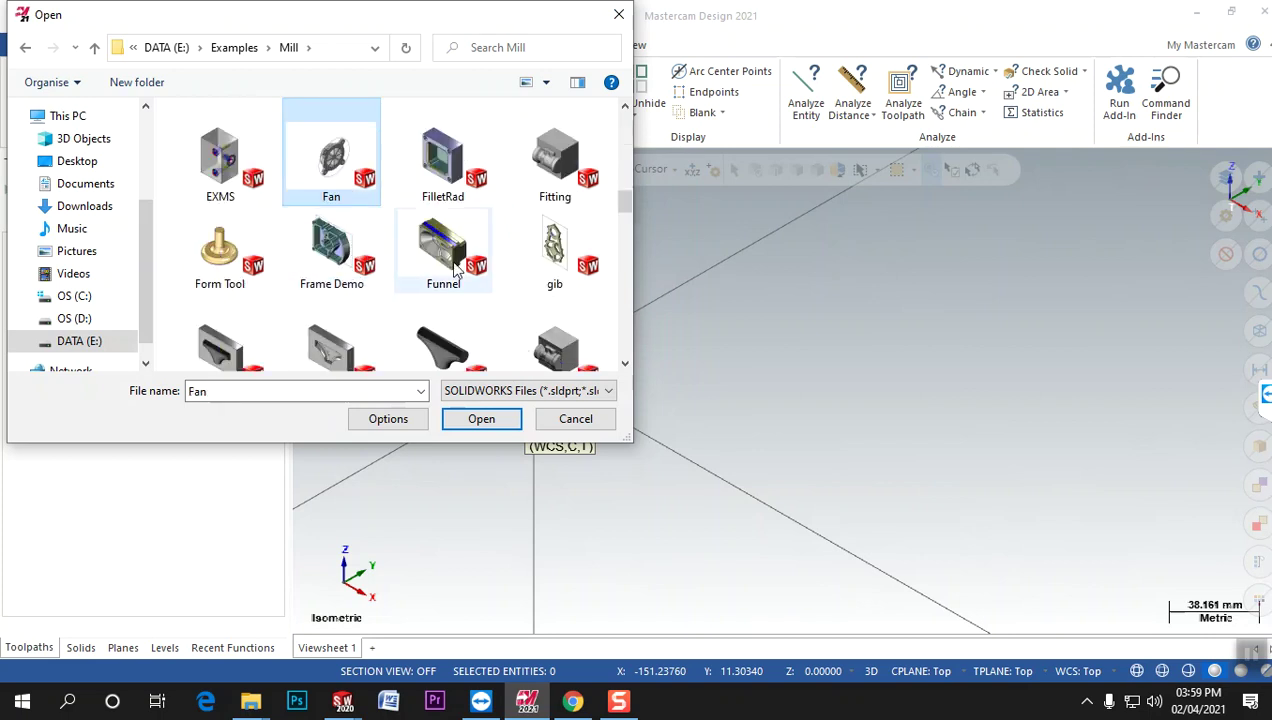
click(553, 165)
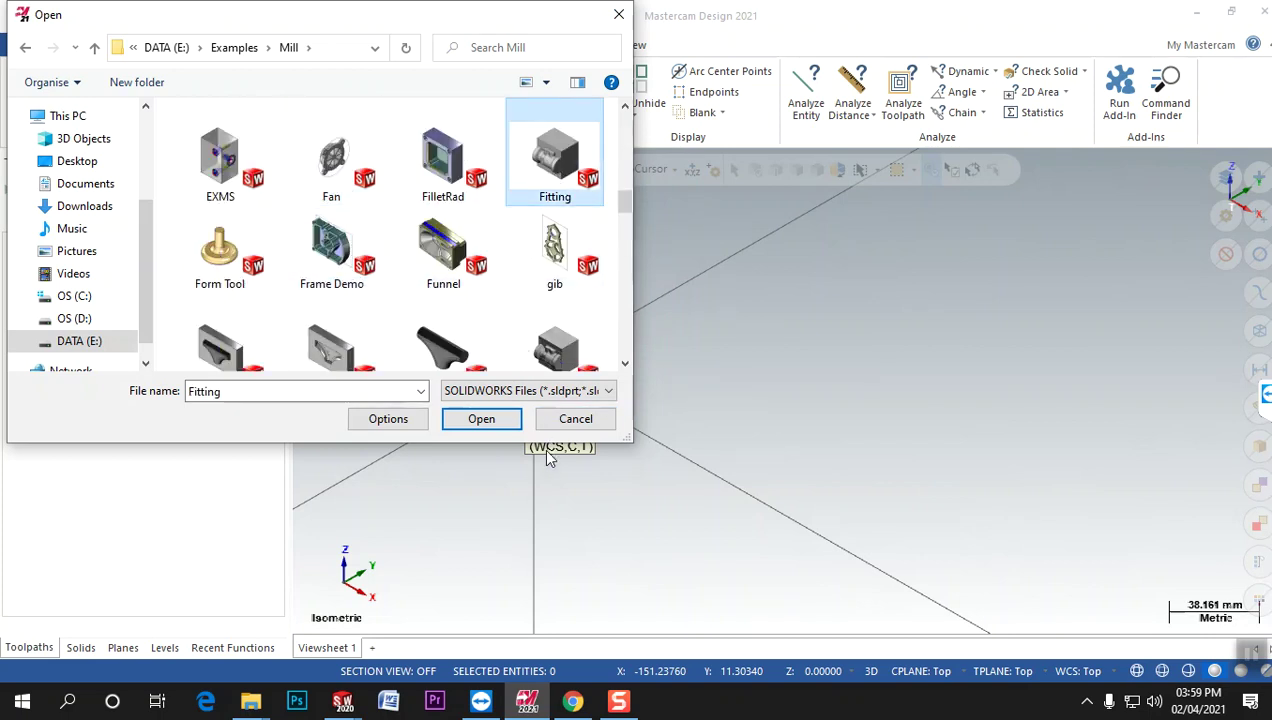
click(490, 421)
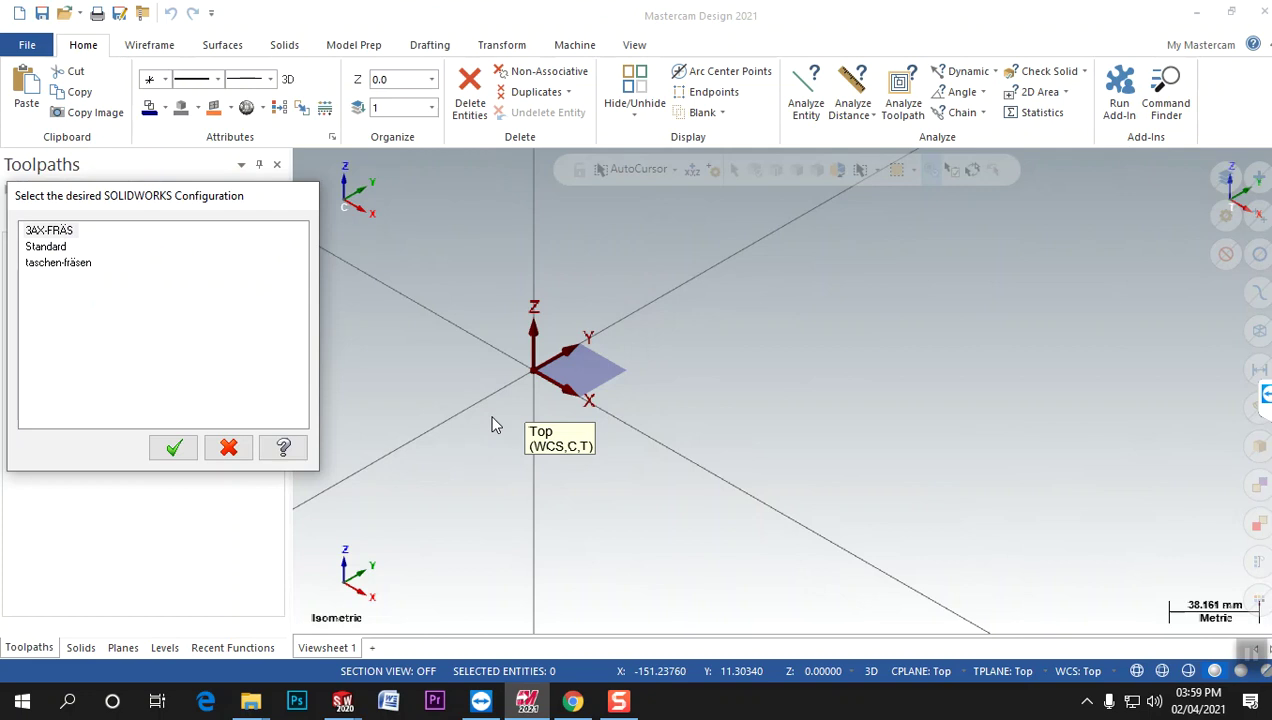
click(173, 449)
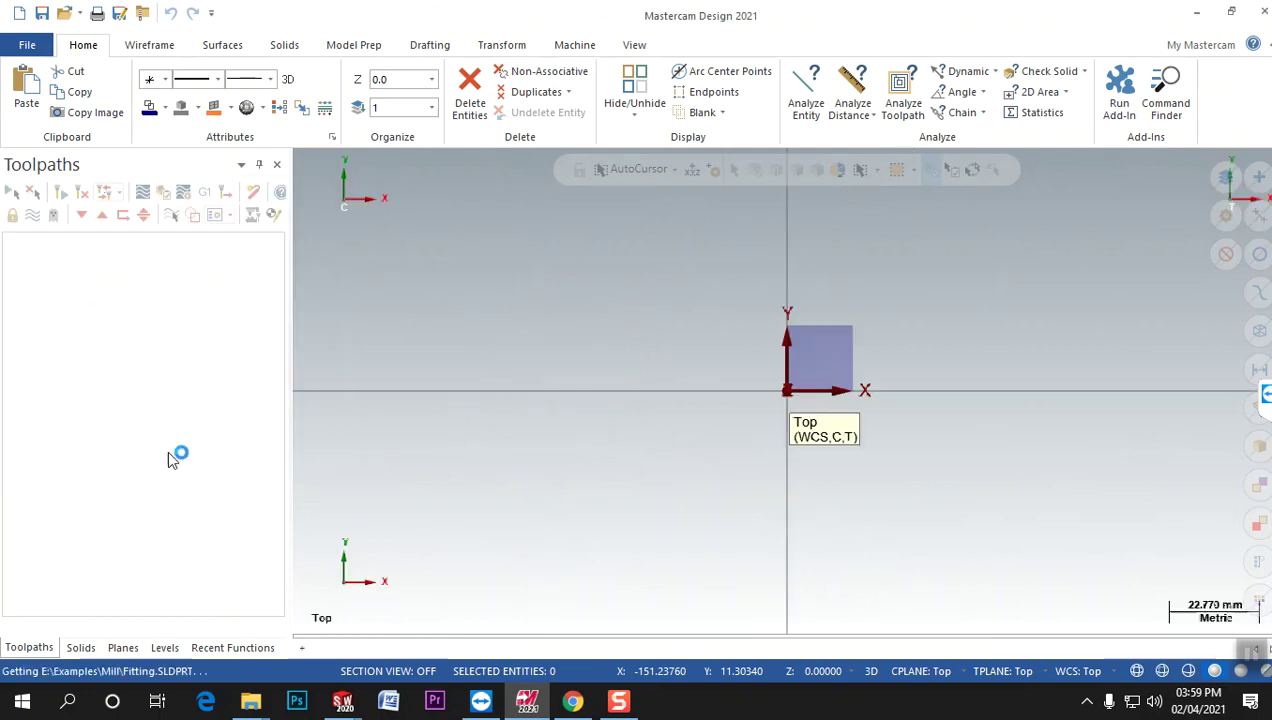
right_click(434, 365)
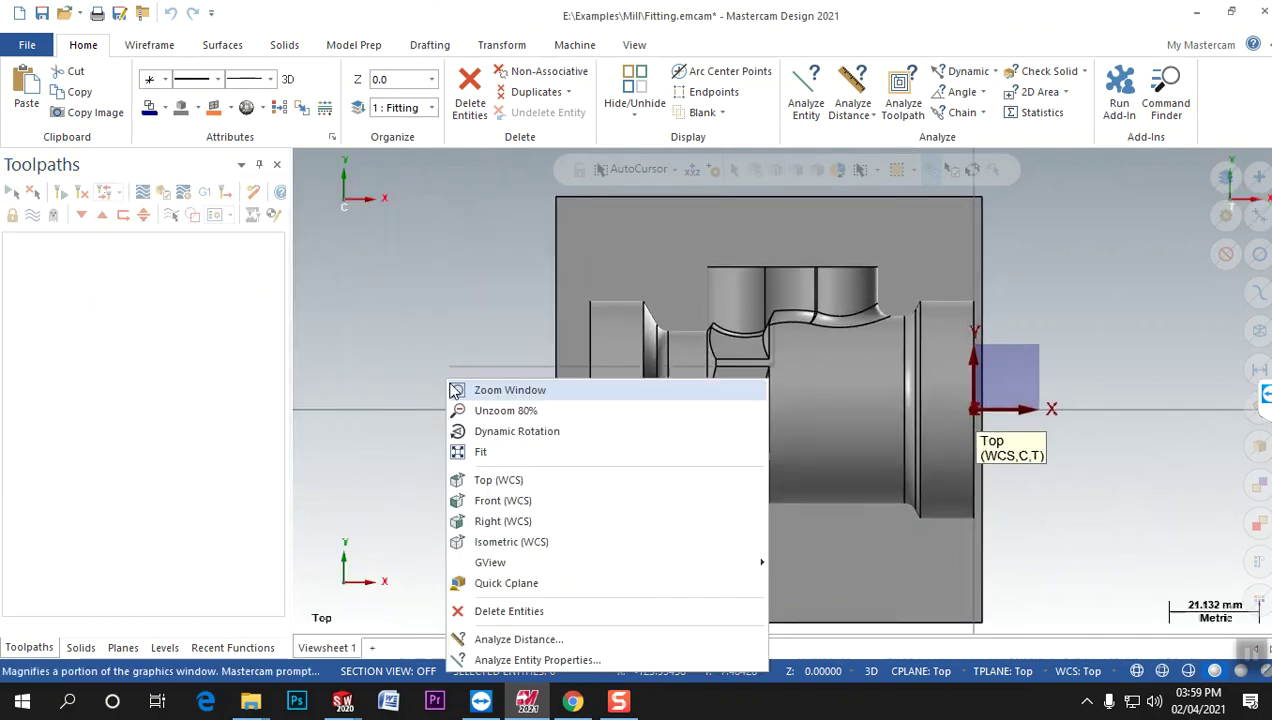
click(499, 539)
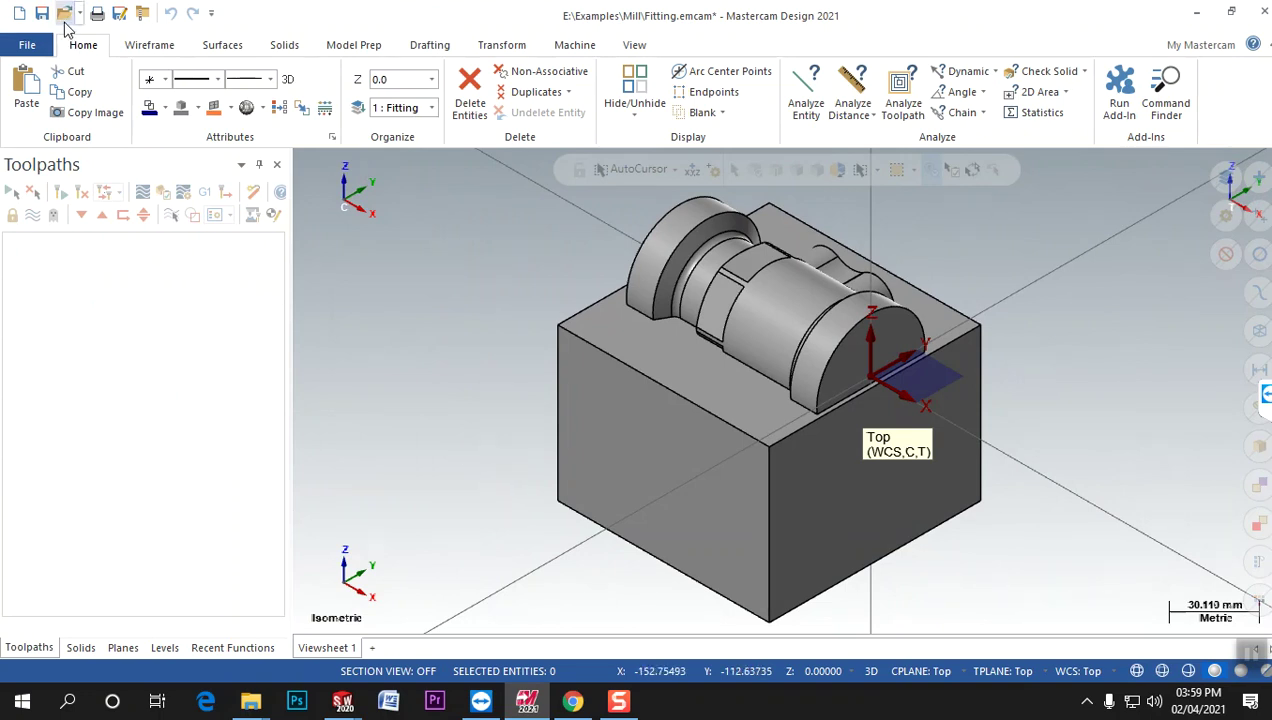
Open the Parasolid version of Fitting from the Mill folder in place of the current file.
key(ctrl+o)
click(560, 391)
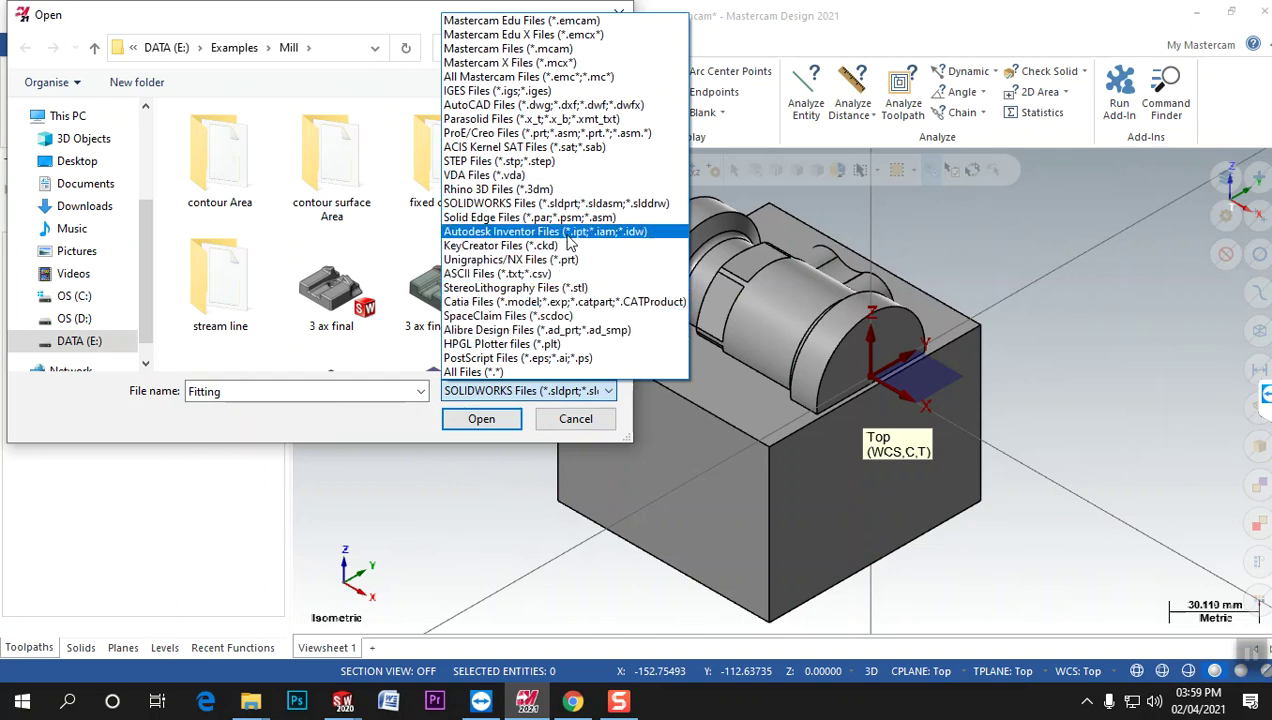
click(555, 119)
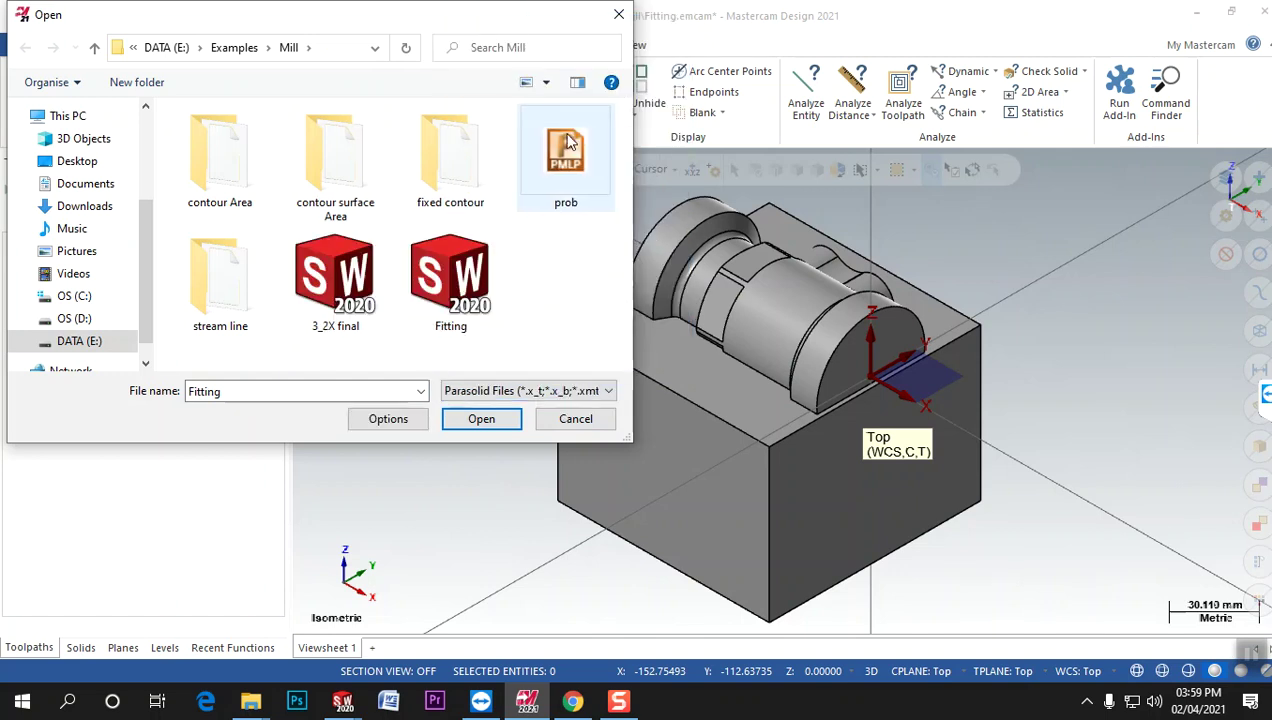
click(480, 297)
click(466, 418)
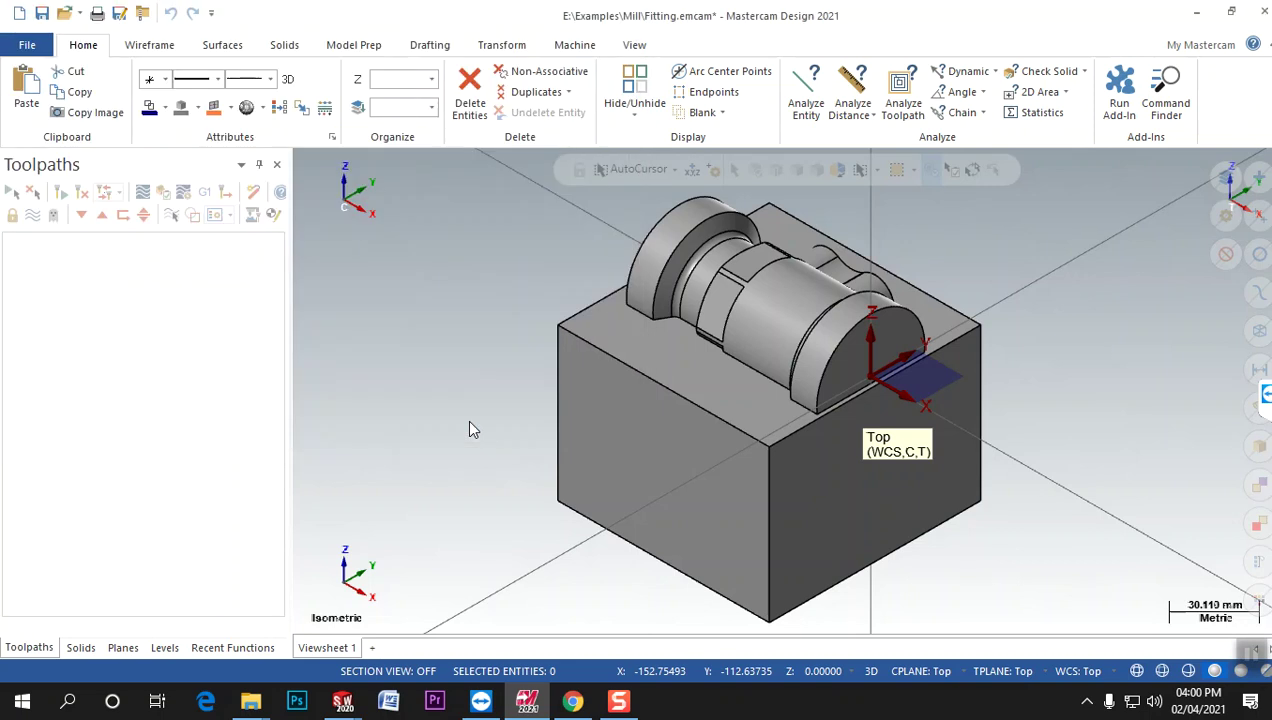
click(677, 386)
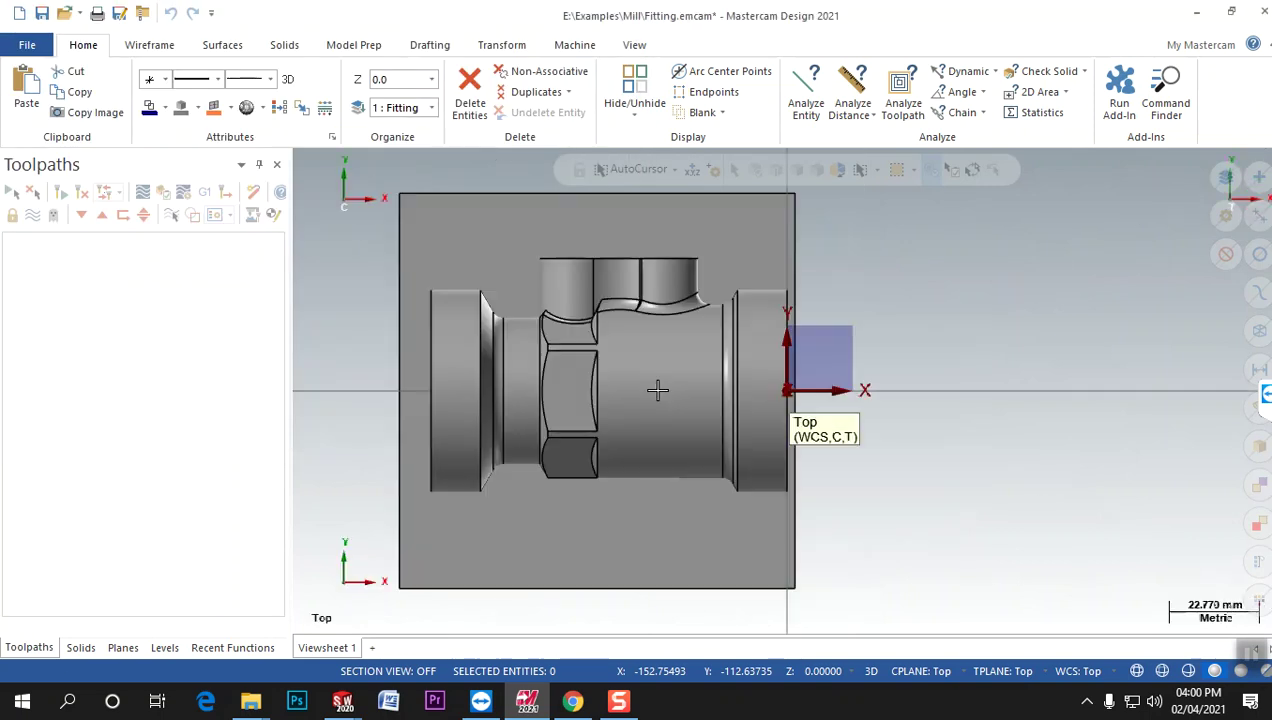
Create a rectangular wireframe bounding box around the whole Fitting solid.
scroll(483, 493, up, 5)
key(alt+7)
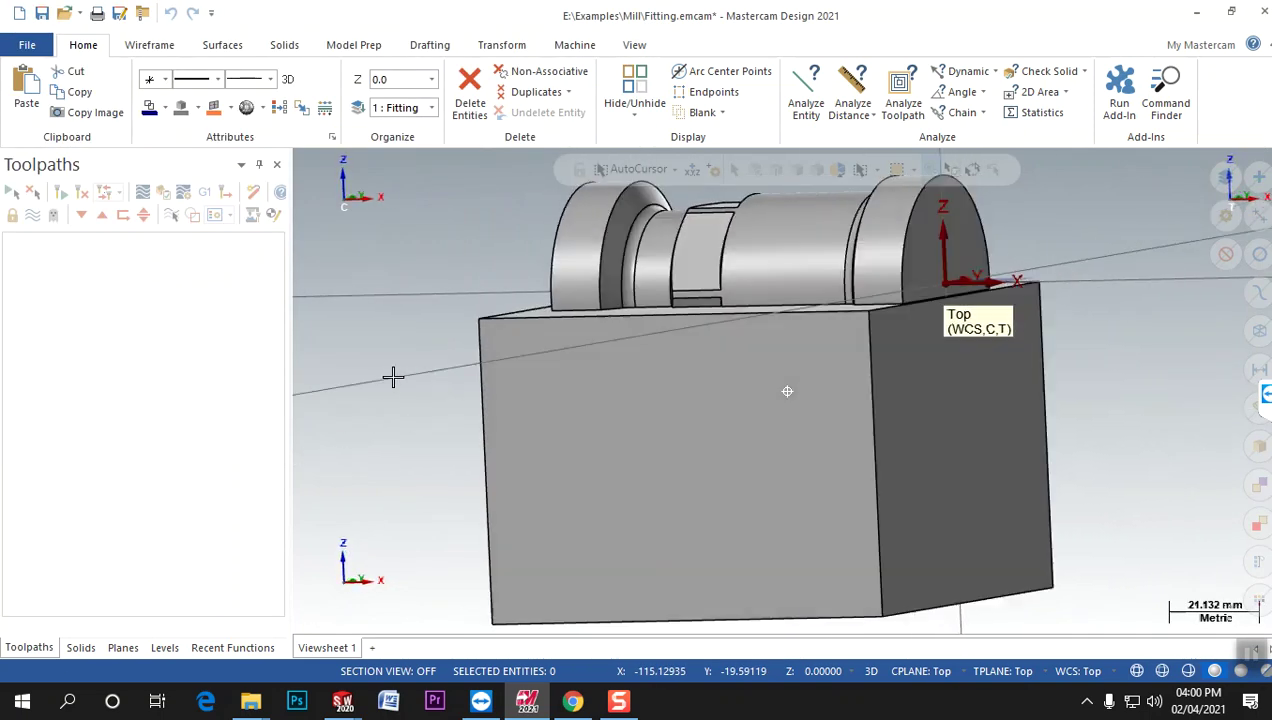
mouse_move(427, 424)
middle_down()
mouse_move(397, 369)
mouse_move(440, 344)
mouse_move(870, 338)
mouse_move(910, 362)
mouse_move(503, 349)
middle_up()
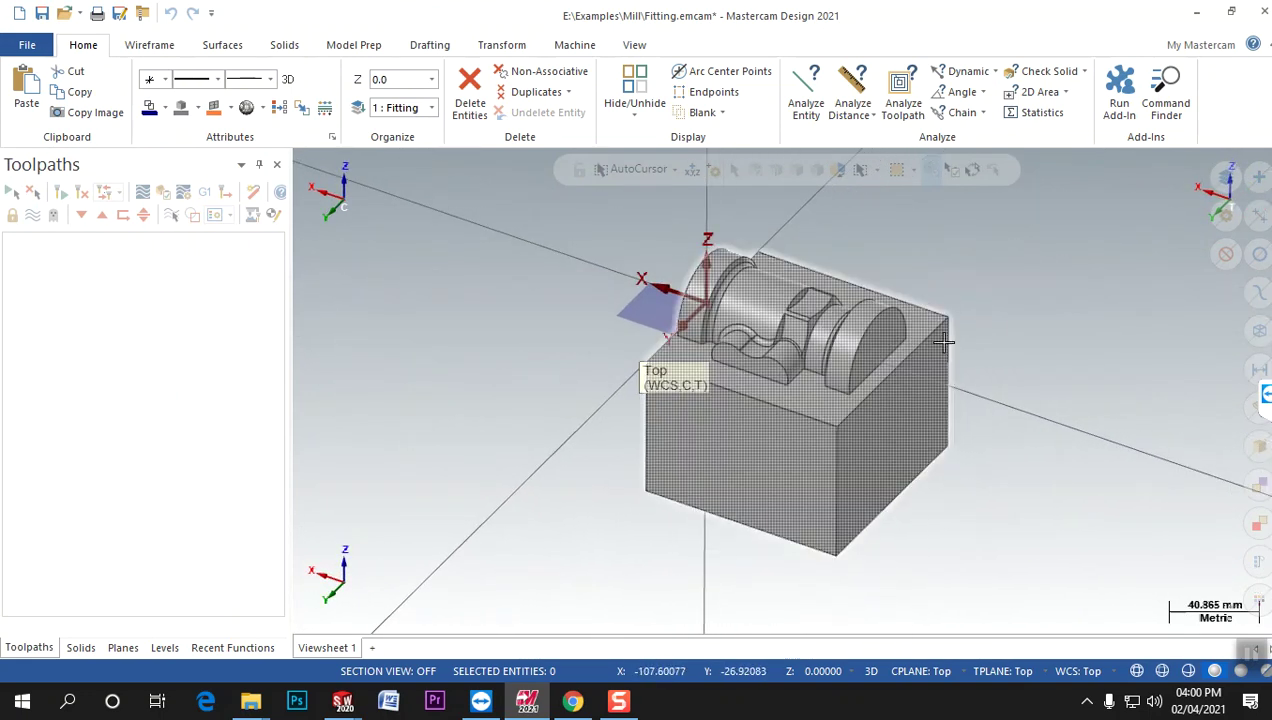
scroll(1090, 321, down, 1)
scroll(943, 380, up, 2)
scroll(573, 461, down, 1)
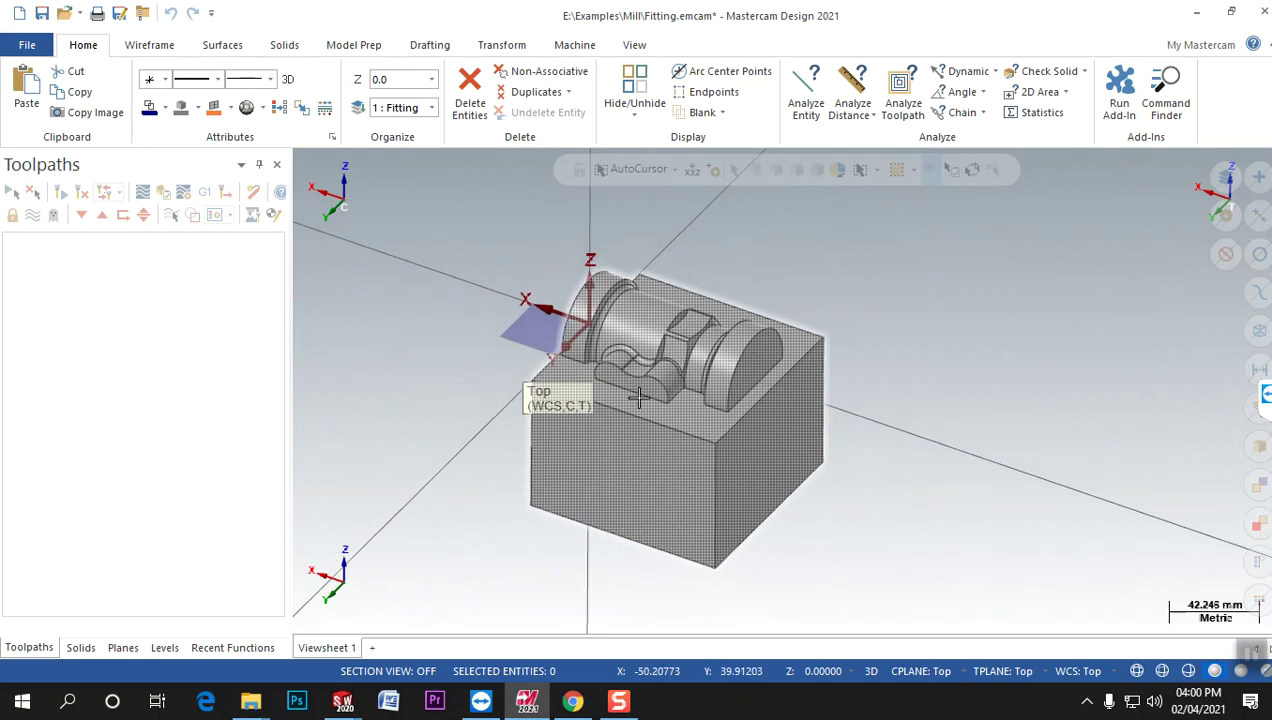
click(149, 45)
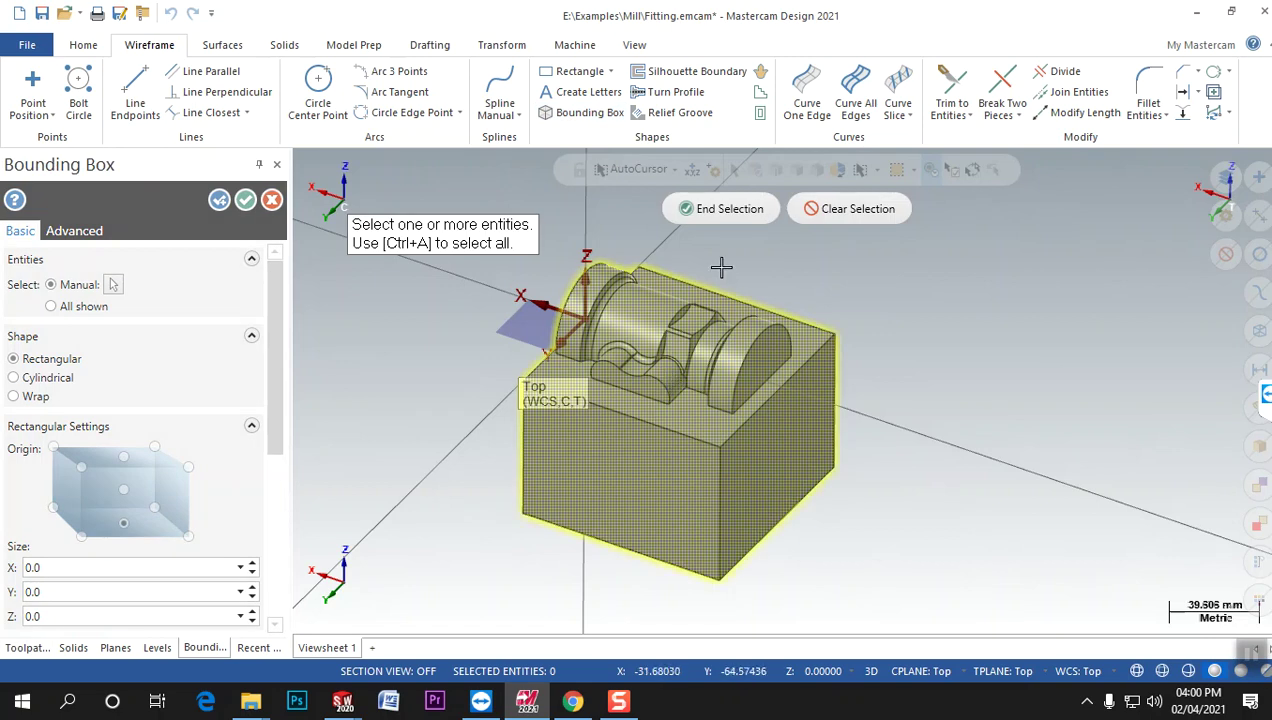
click(735, 207)
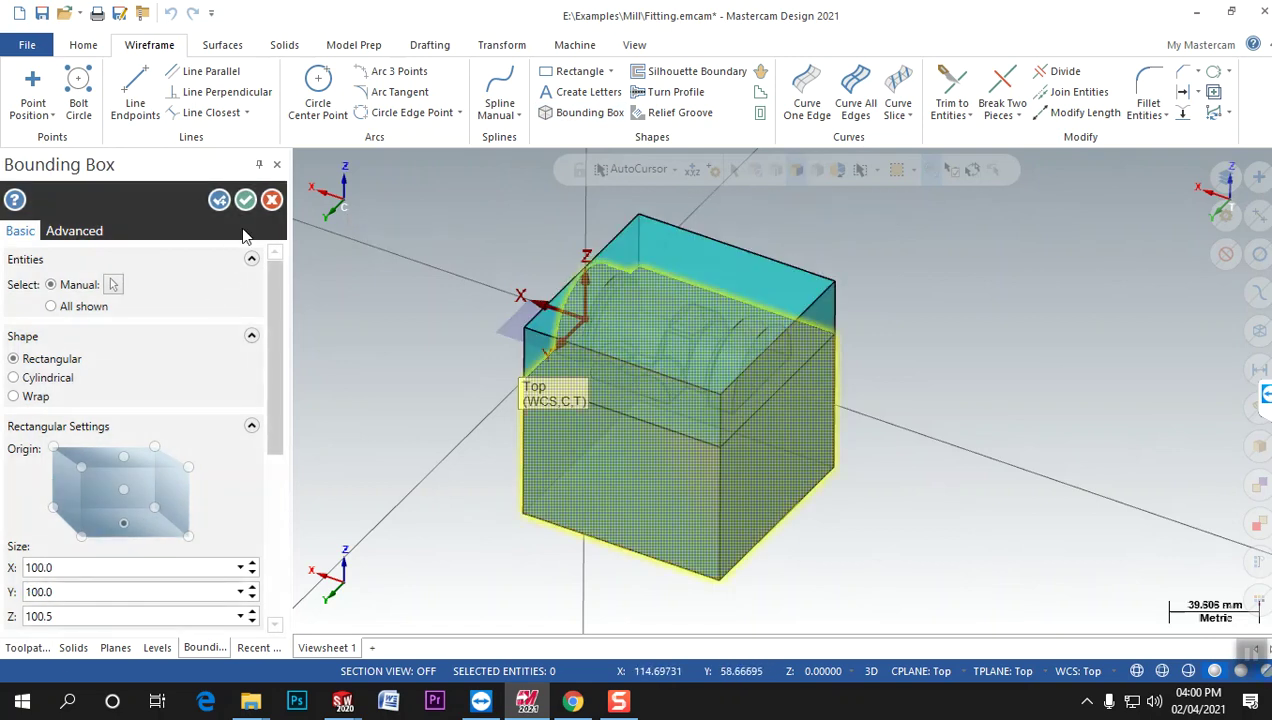
click(245, 200)
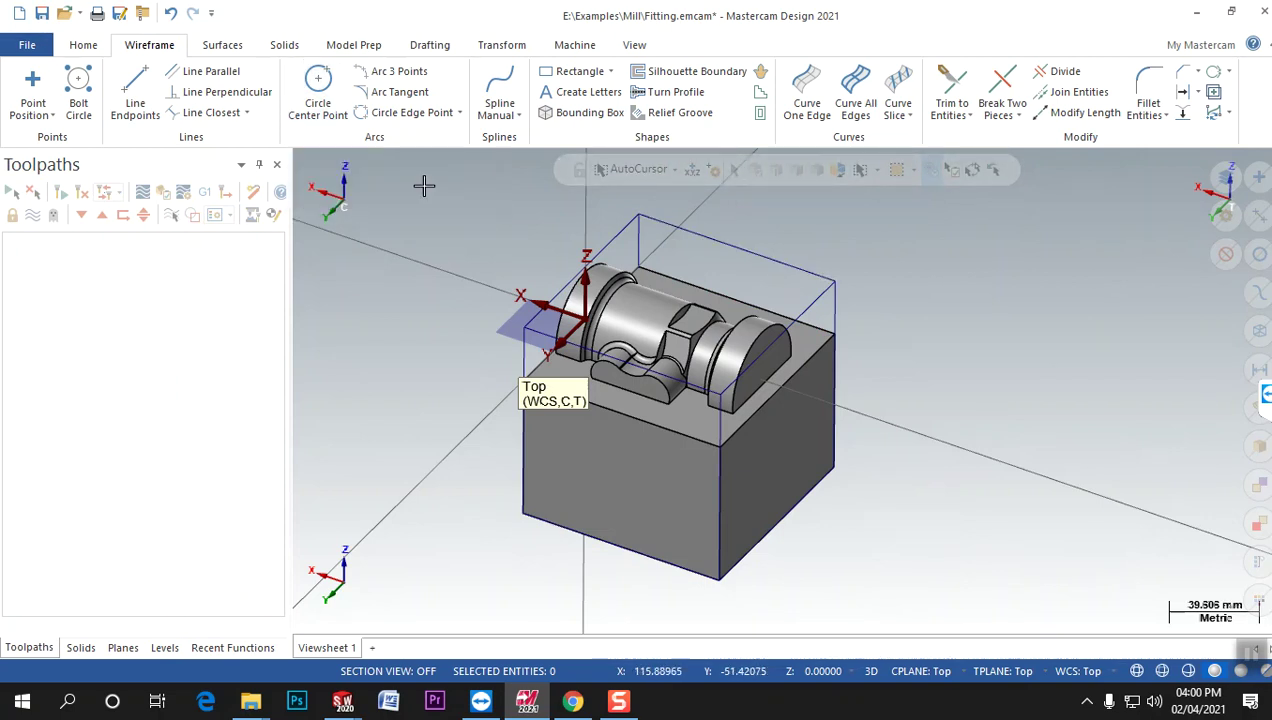
Move the solid and its bounding box to the origin, using the centre of the box's top face as the reference point.
click(503, 44)
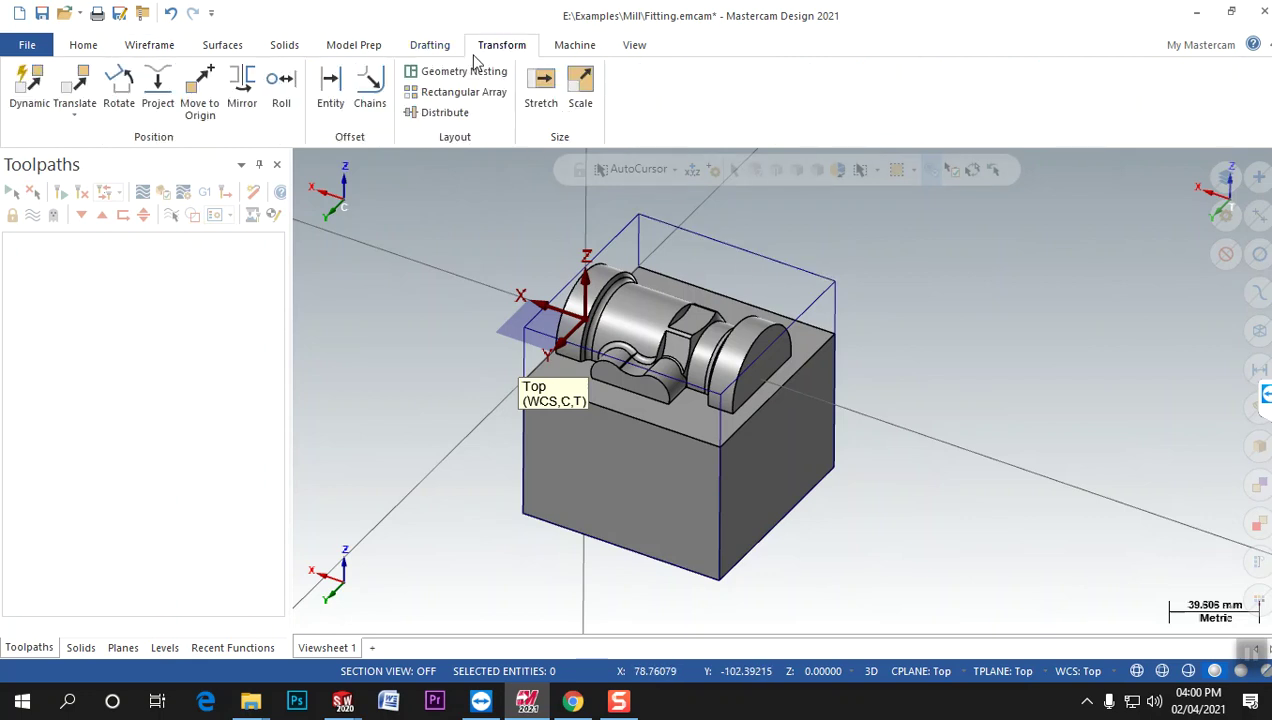
click(200, 88)
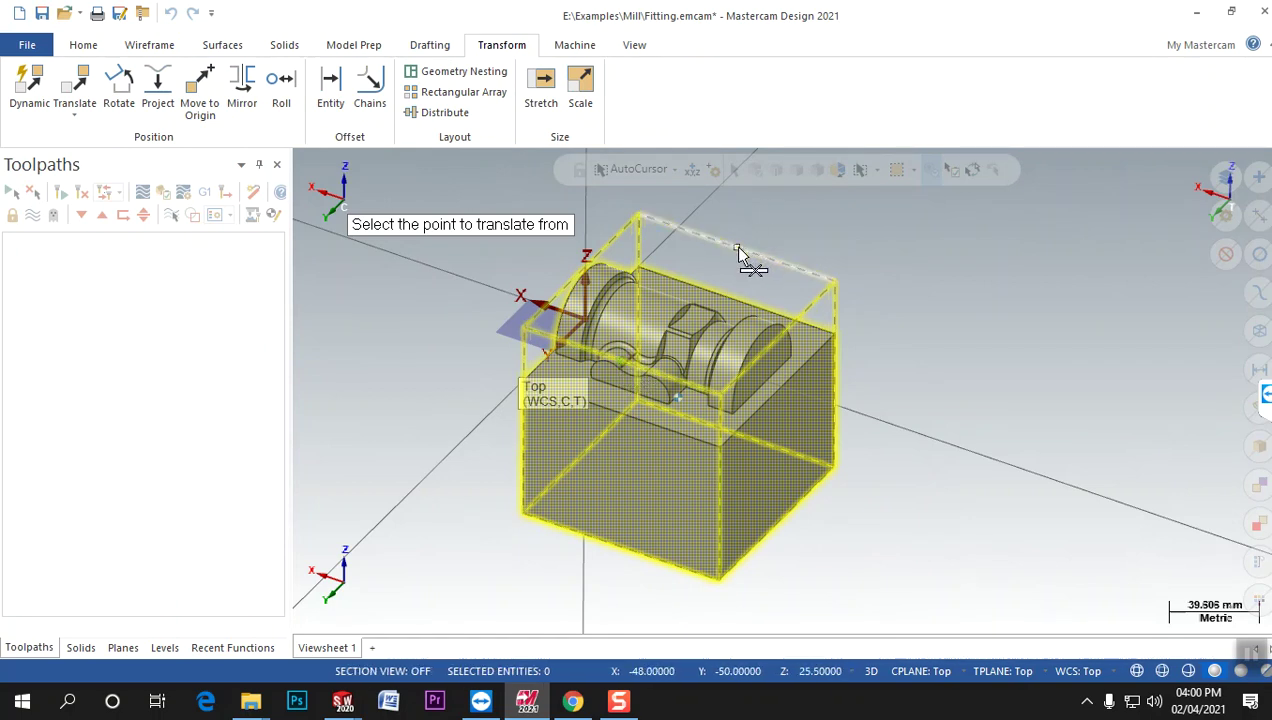
click(679, 300)
middle_drag(784, 275, 767, 252)
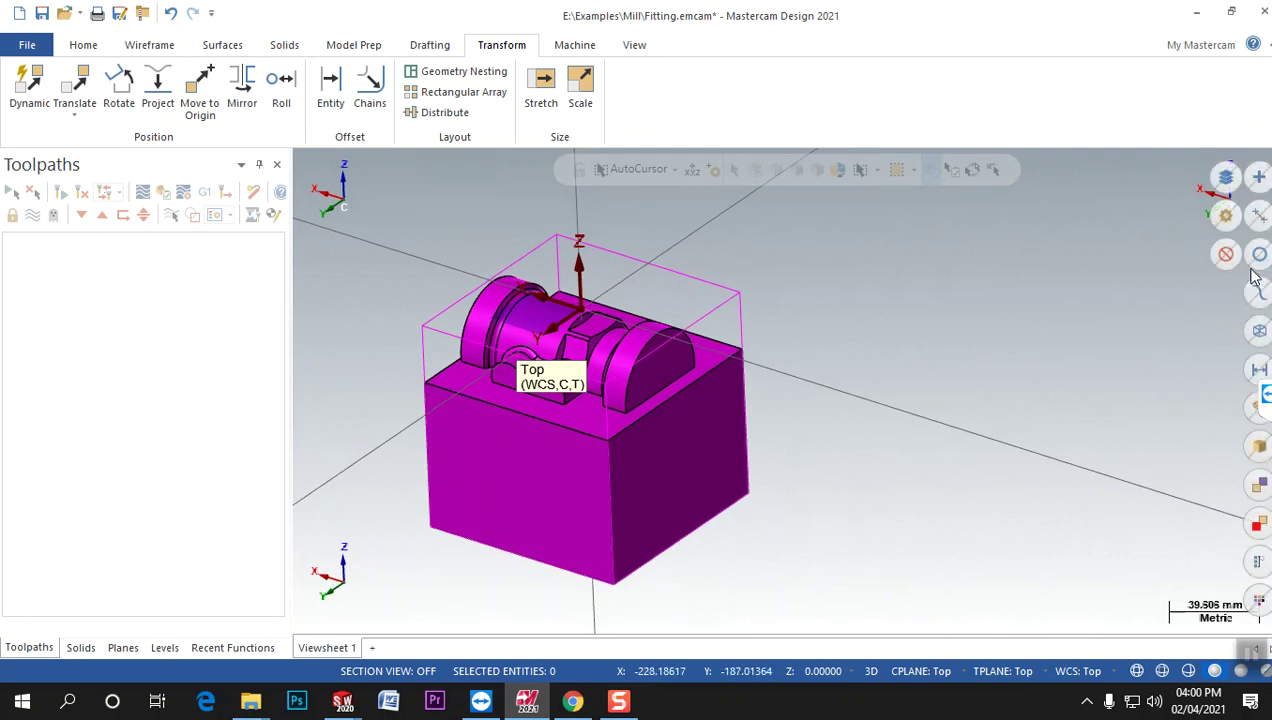
Select all wireframe entities of the bounding box and blank them.
click(1258, 220)
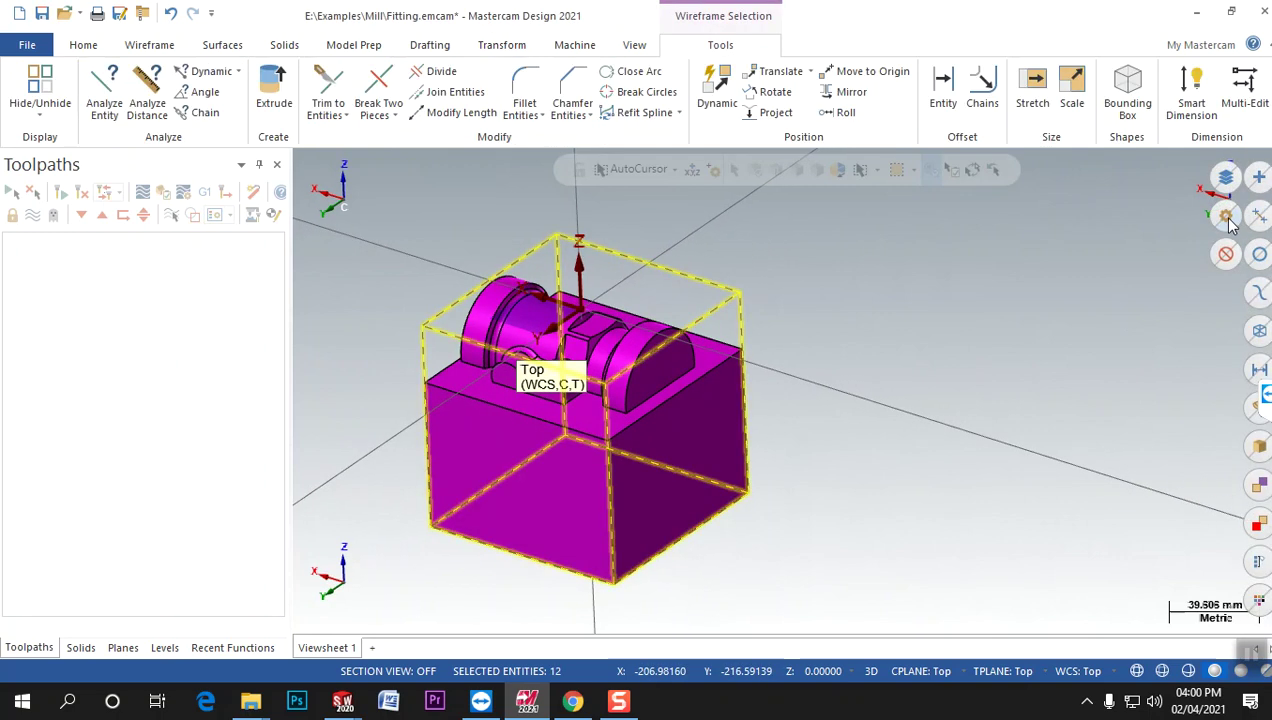
click(85, 45)
click(690, 112)
middle_drag(803, 289, 820, 267)
Clear the transform result colours from the moved solid.
right_click(830, 244)
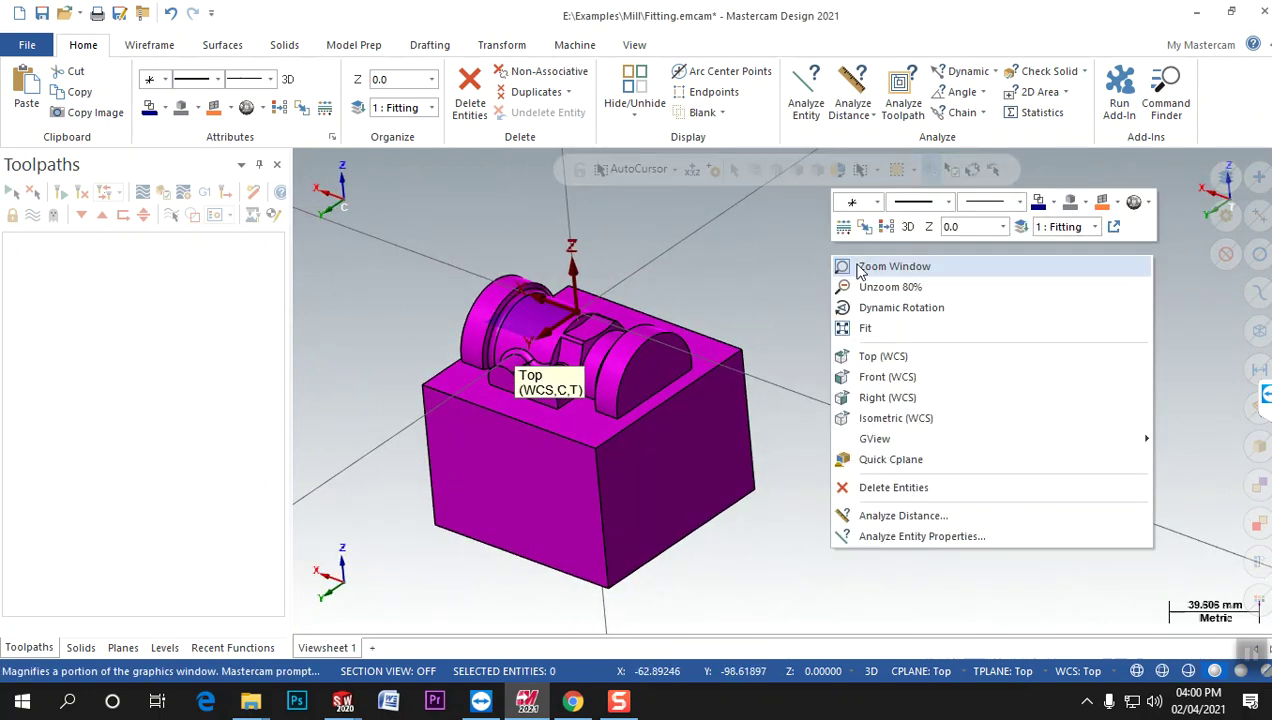
click(886, 227)
middle_drag(778, 290, 1023, 542)
scroll(845, 570, up, 2)
scroll(840, 497, down, 1)
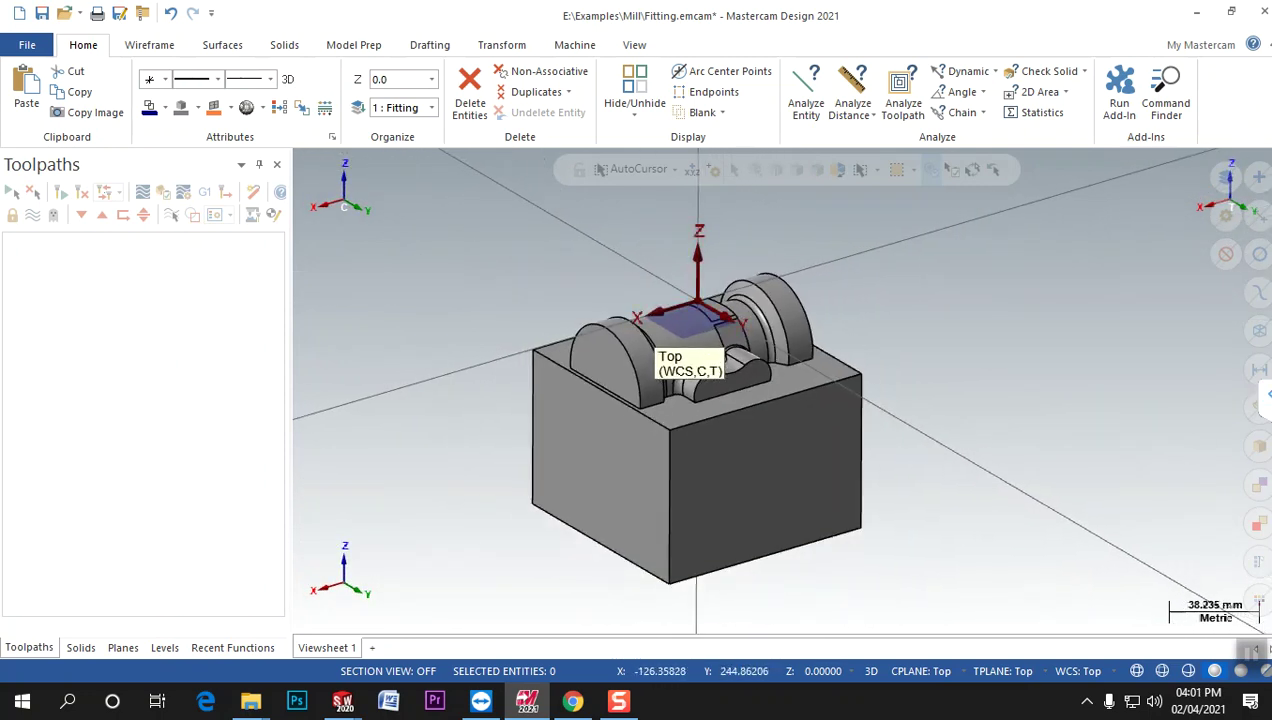
click(1264, 394)
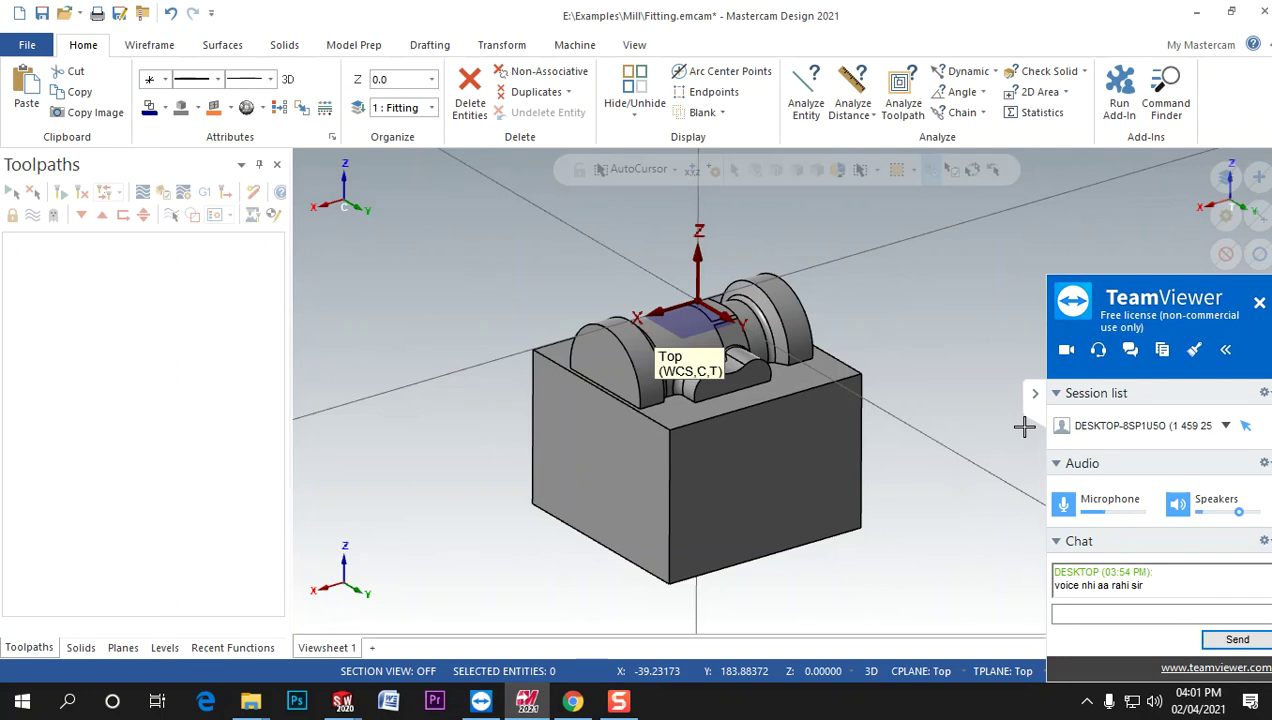
click(1035, 393)
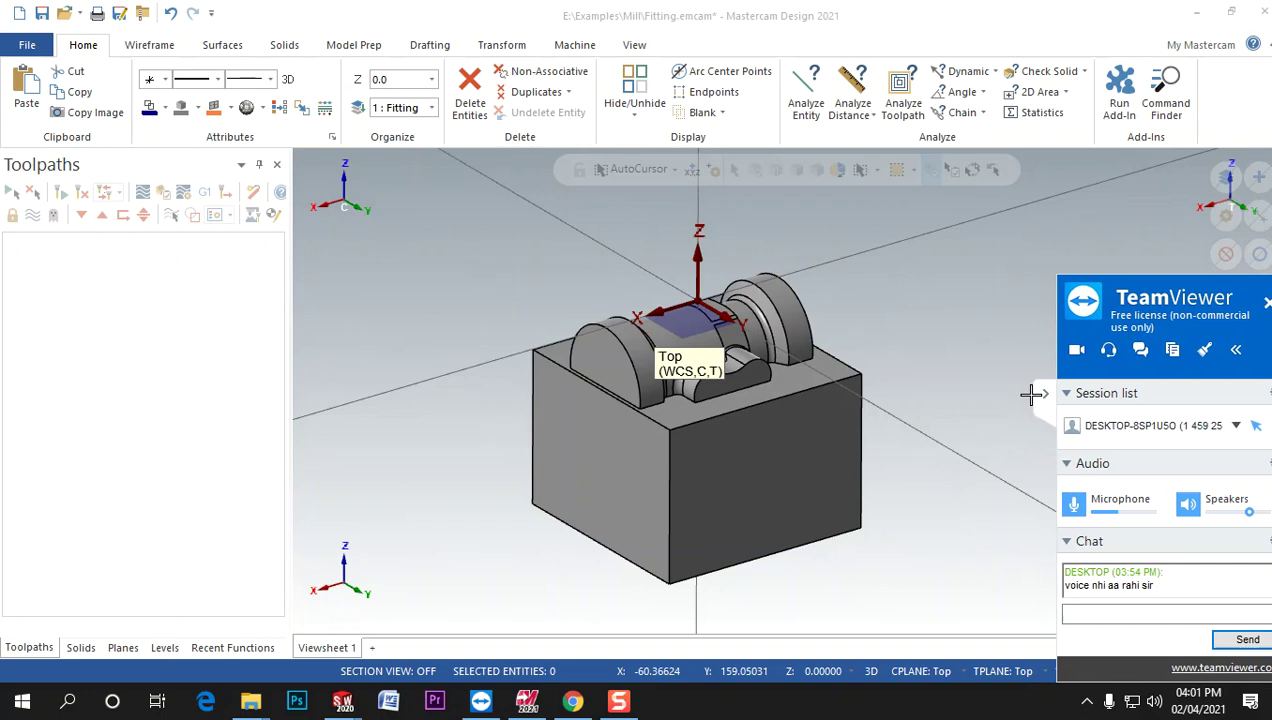
Add a machine group using the default mill machine.
middle_drag(866, 292, 660, 170)
click(574, 45)
click(14, 100)
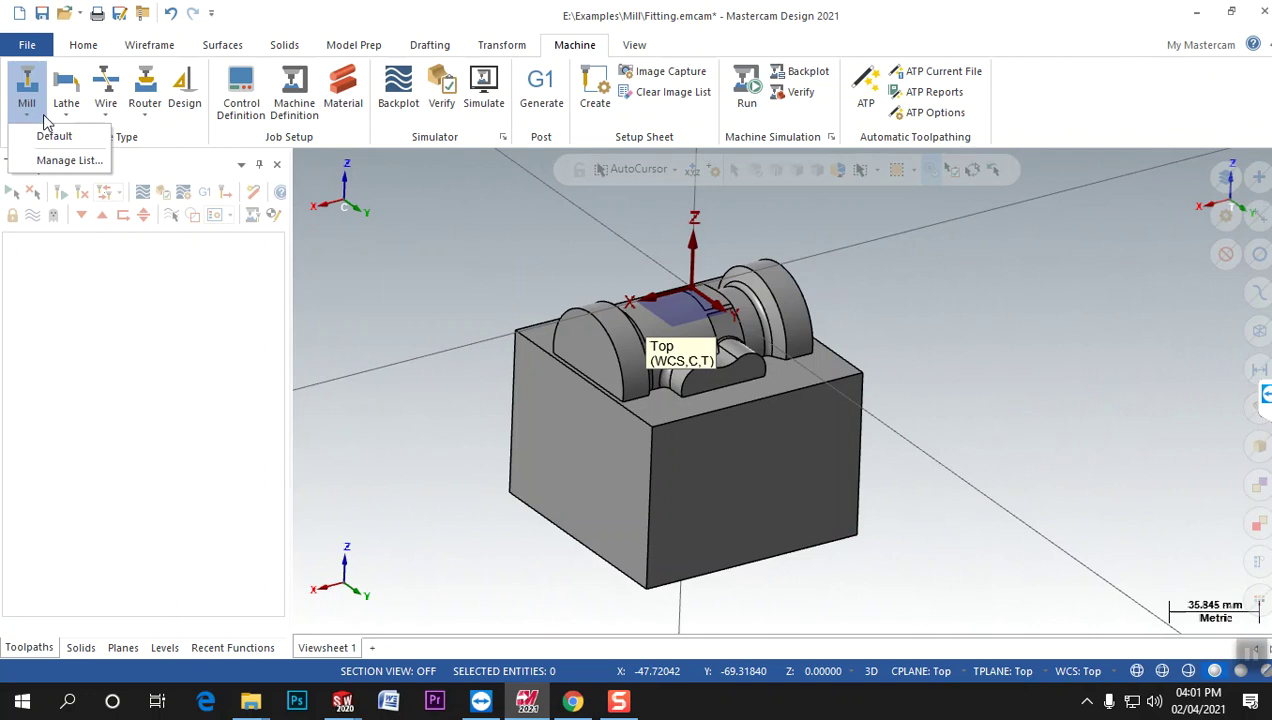
click(45, 132)
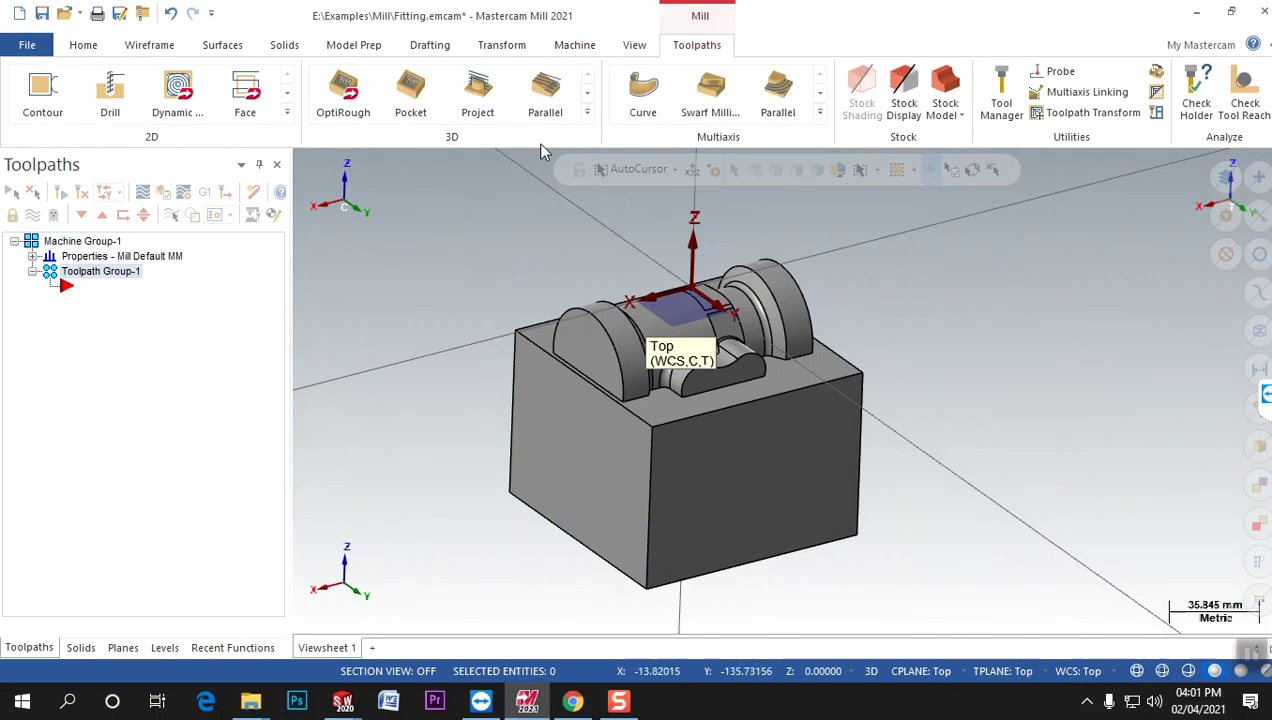
Start a 3D Area Roughing toolpath with the entire Fitting solid body as machining geometry.
click(588, 117)
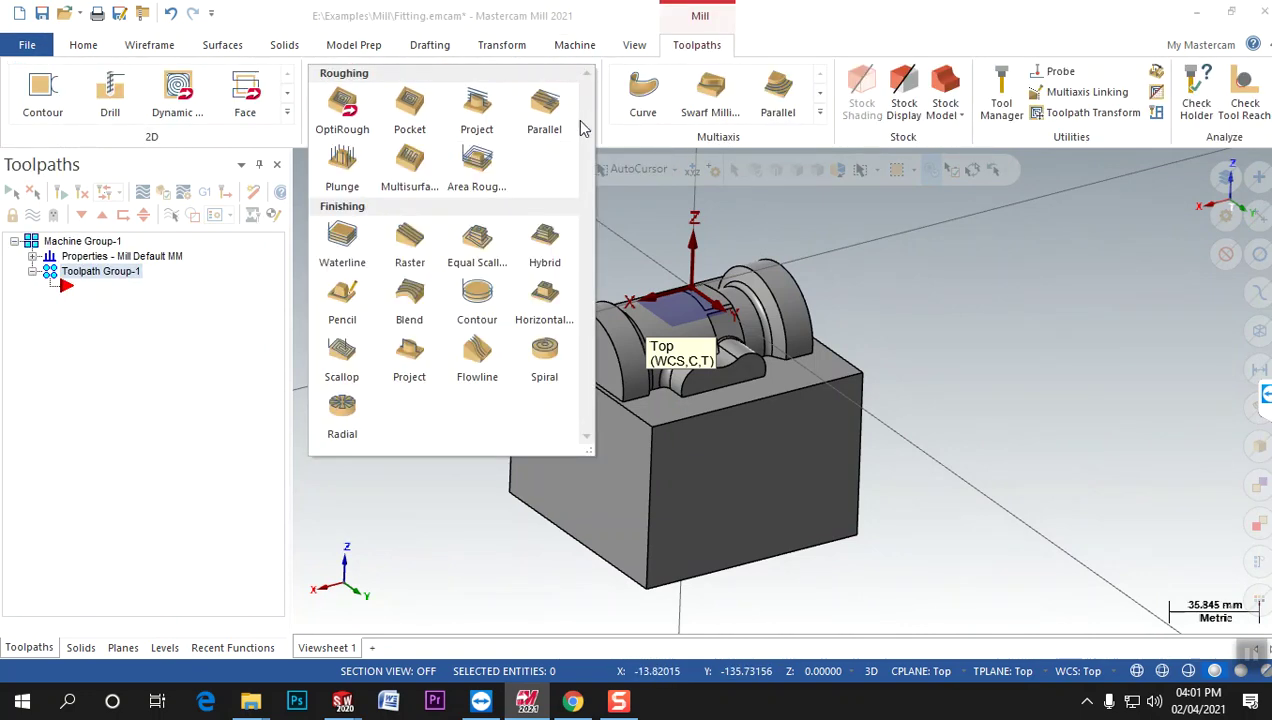
click(478, 165)
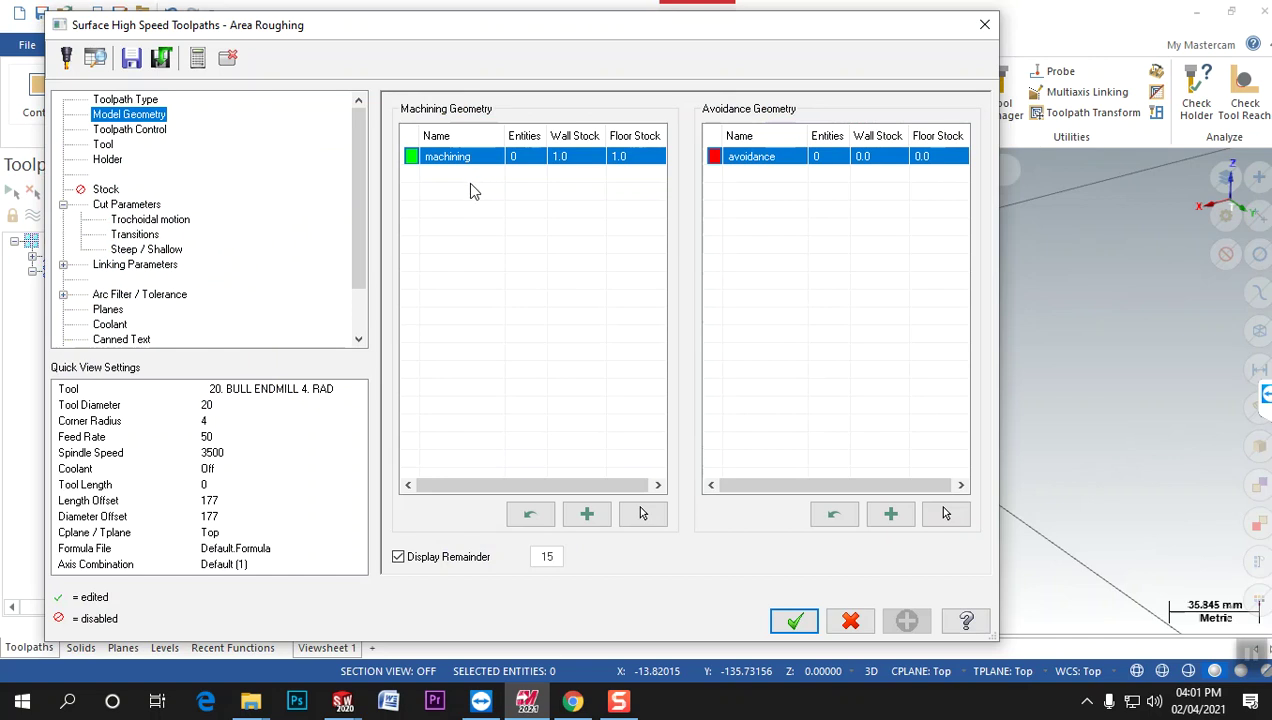
click(642, 513)
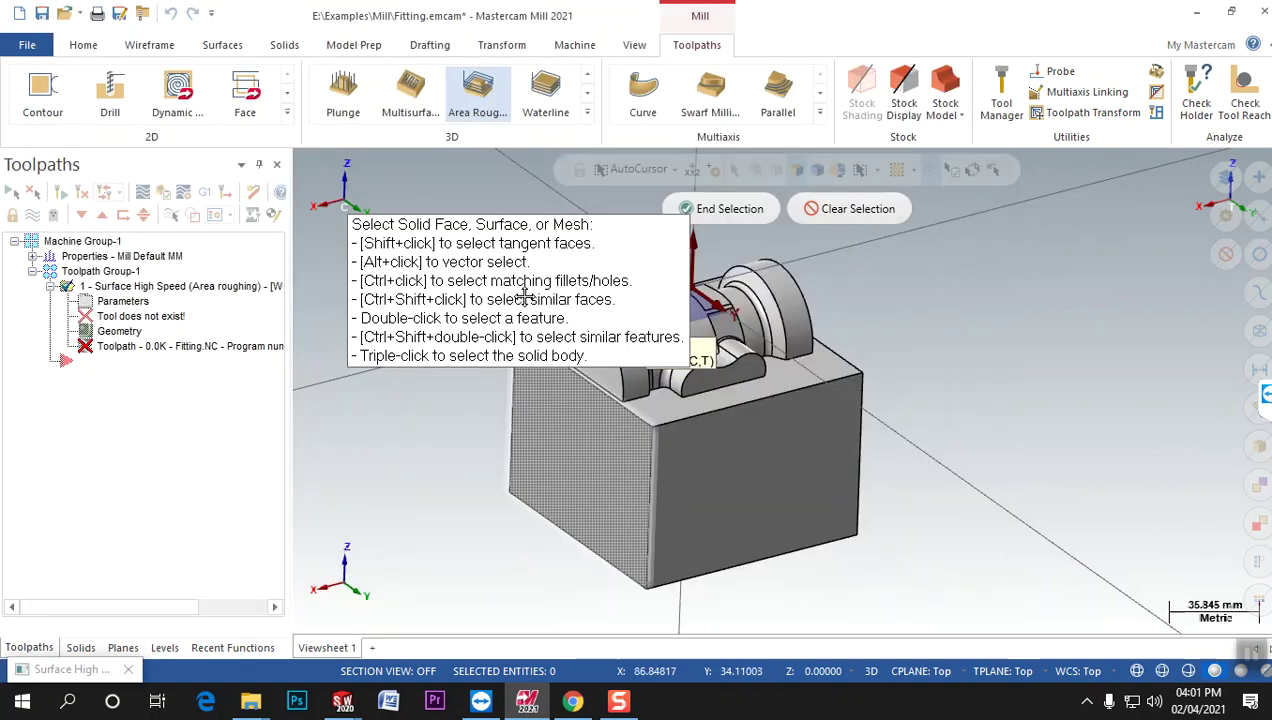
triple_click(578, 298)
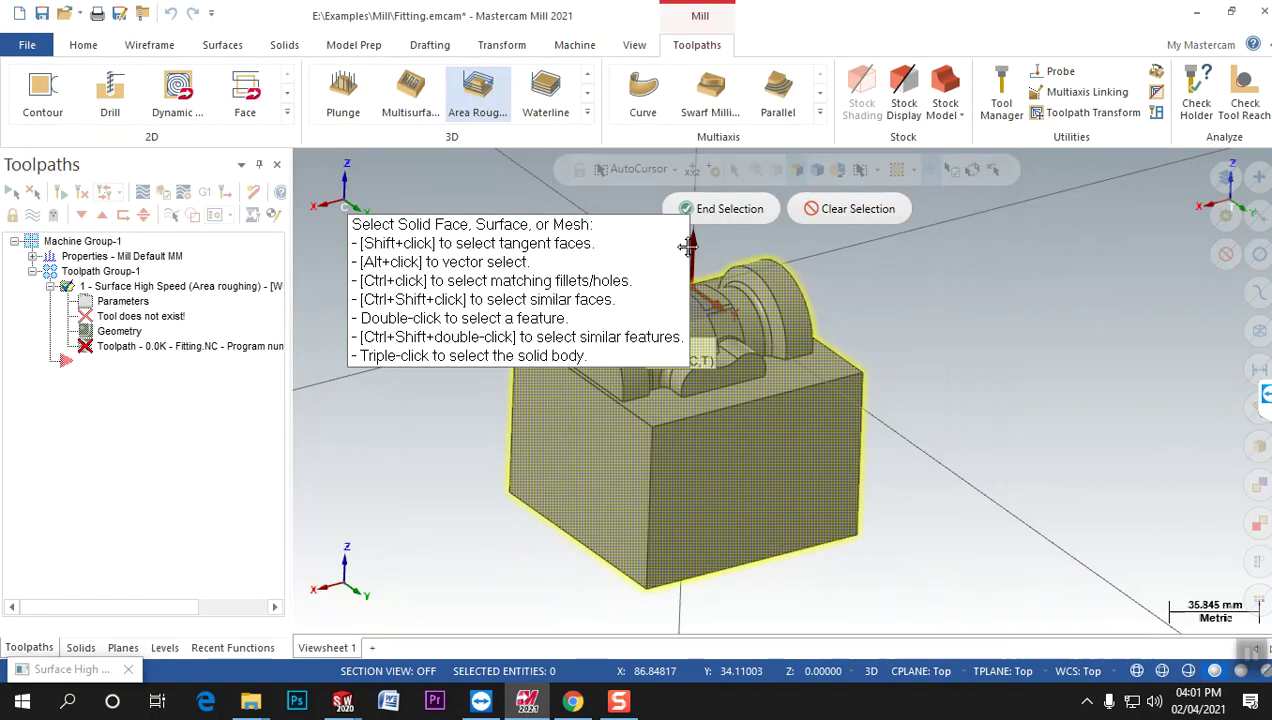
click(718, 207)
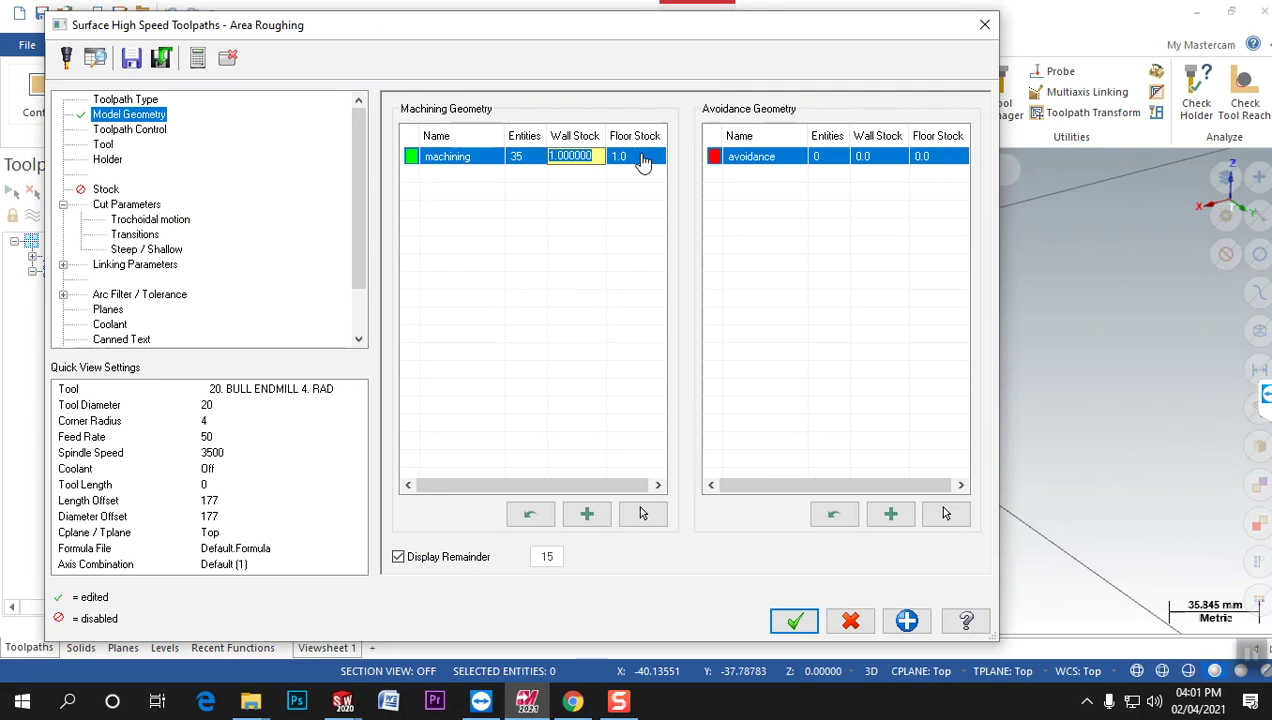
Set both the wall stock and floor stock of the machining geometry to 0.2.
click(580, 157)
key(Return)
click(630, 158)
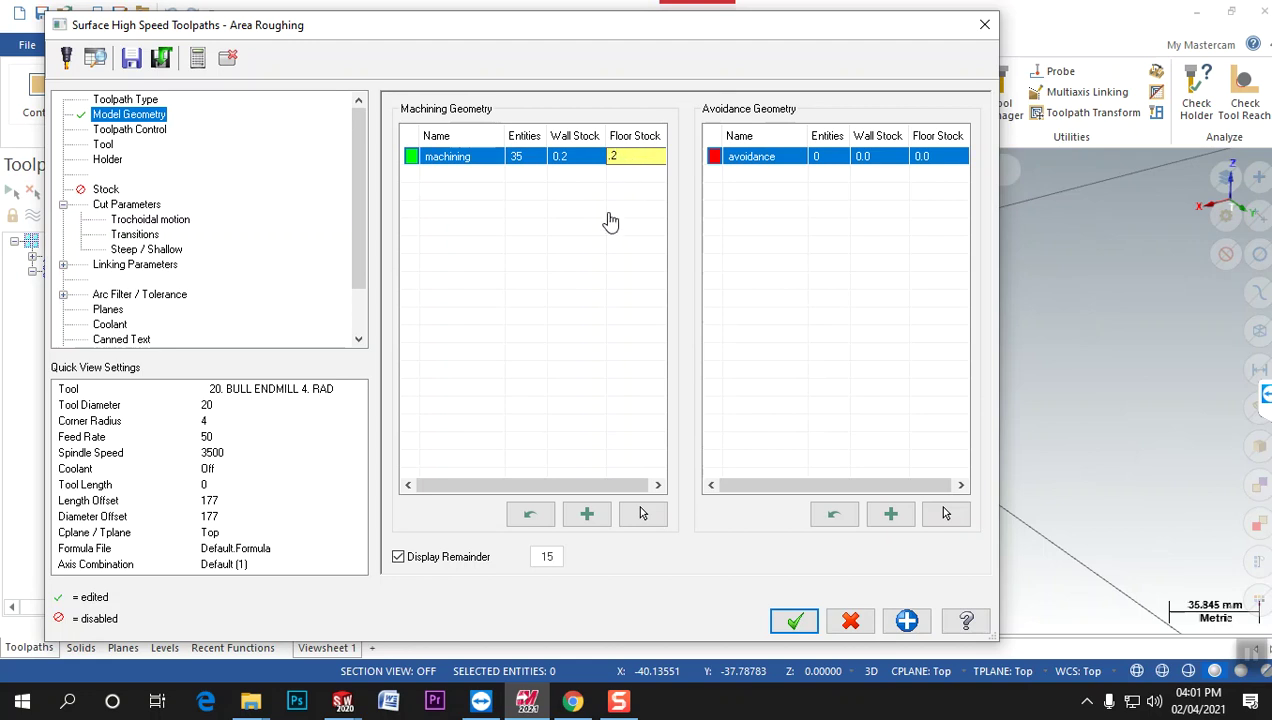
key(Return)
Filter the tool library to flat end mills and assign the 20 mm flat end mill, tool 223, to the roughing toolpath.
click(127, 131)
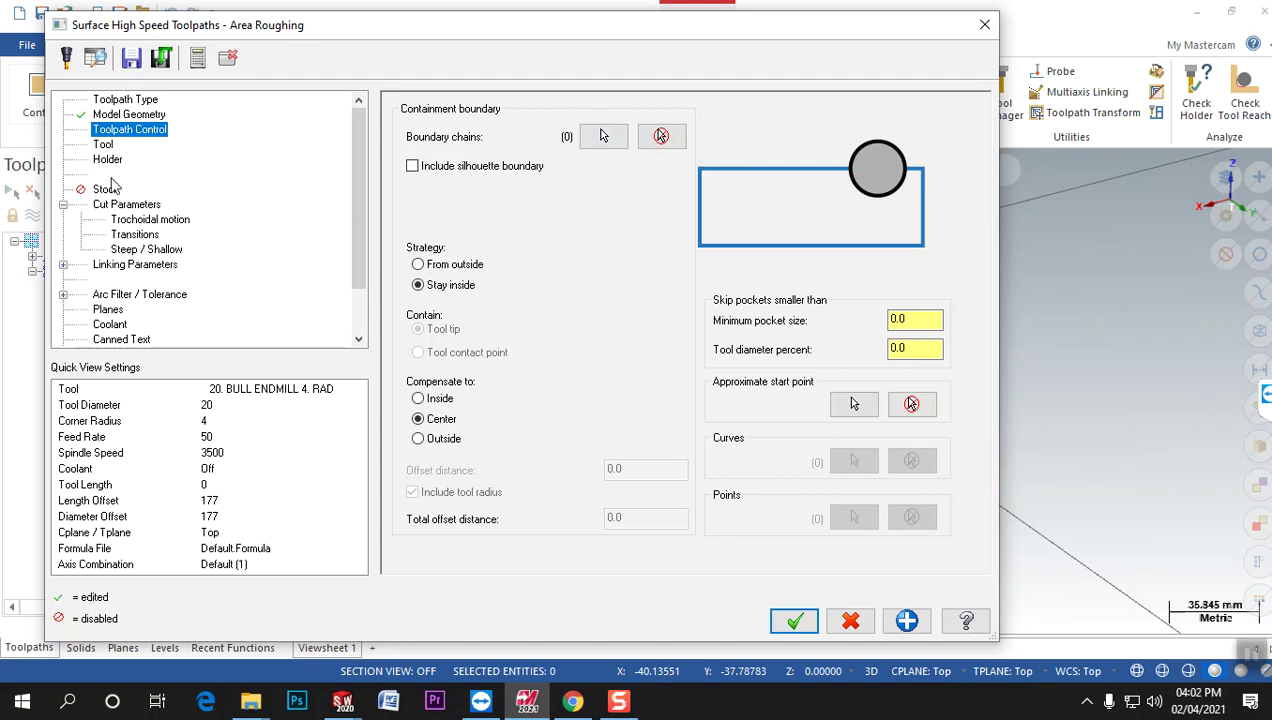
click(104, 146)
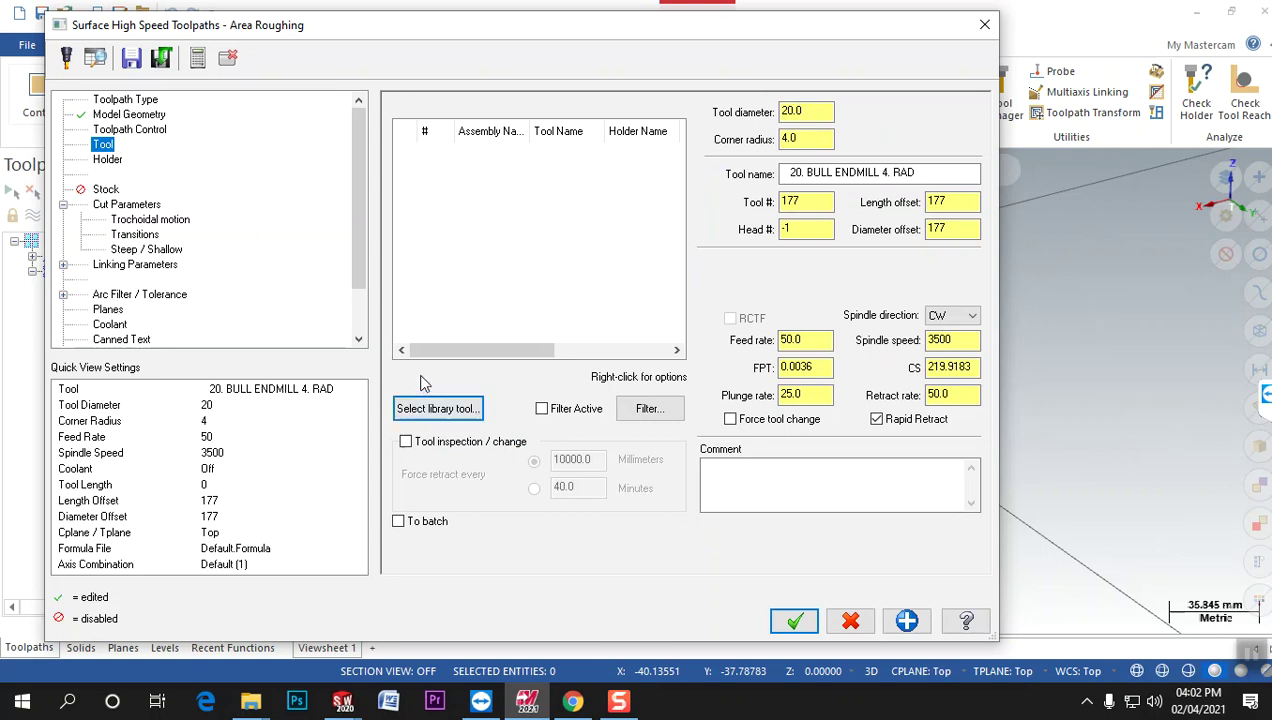
click(435, 418)
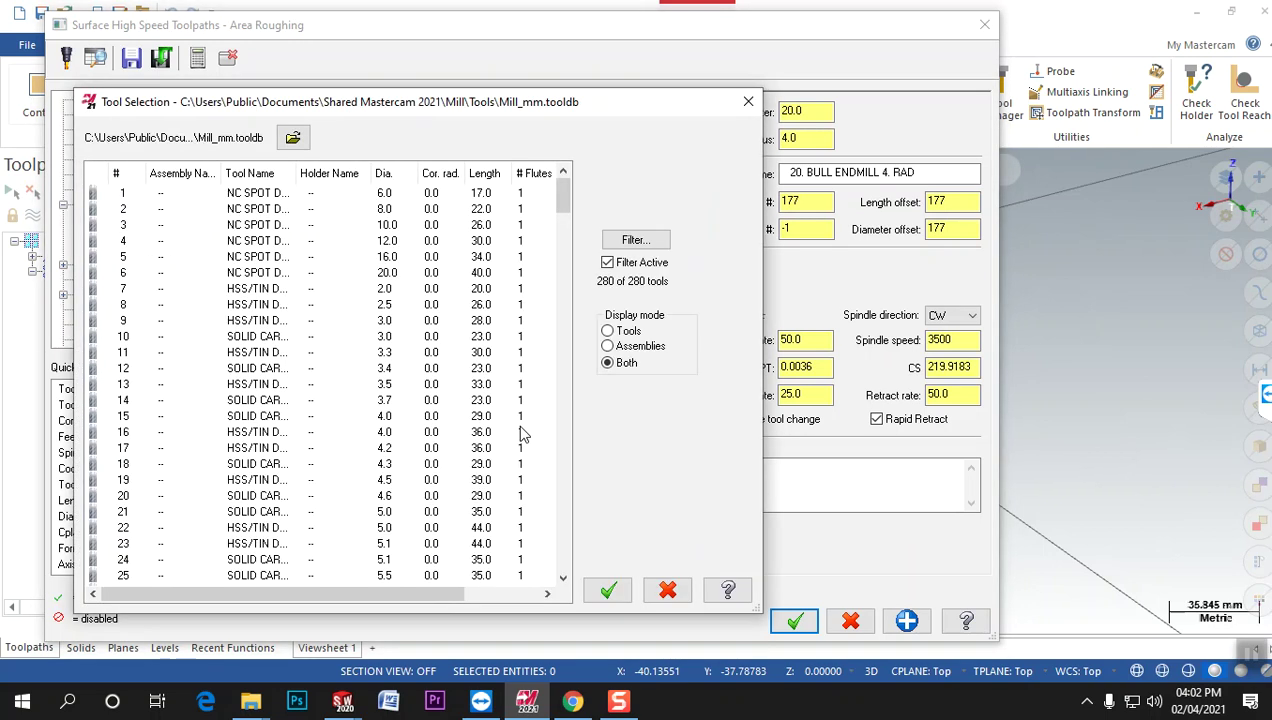
click(635, 240)
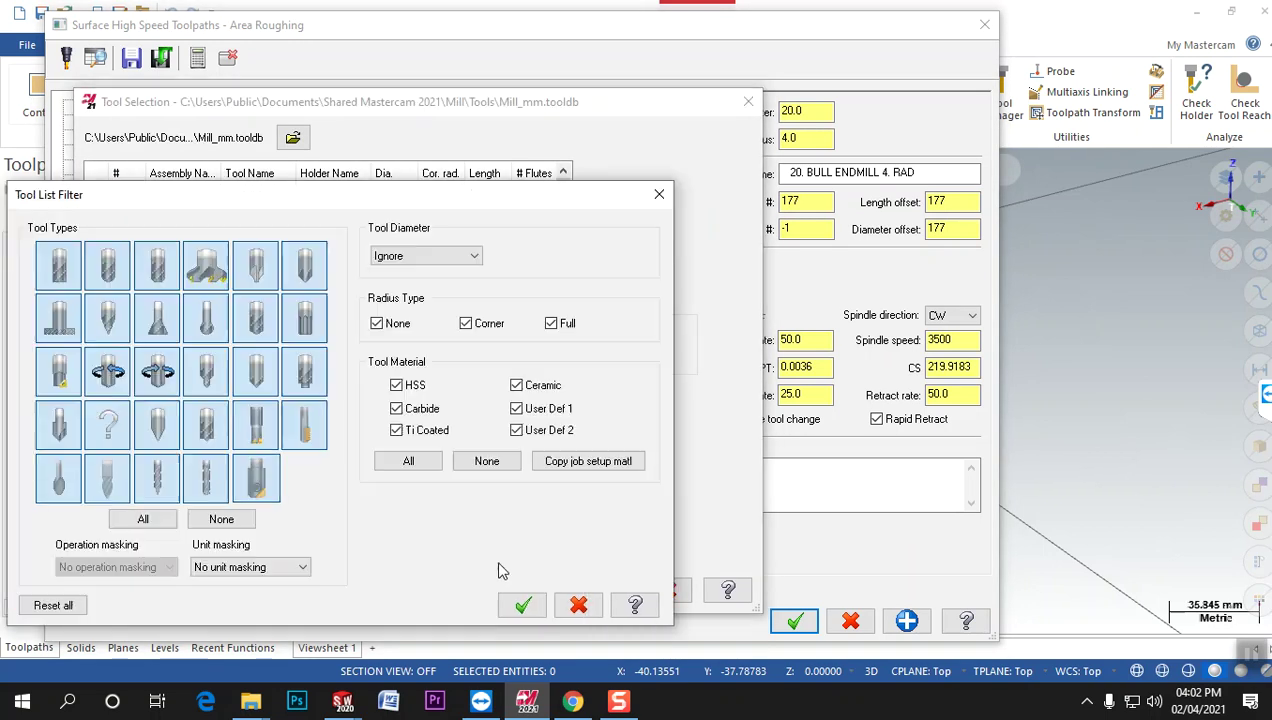
click(221, 519)
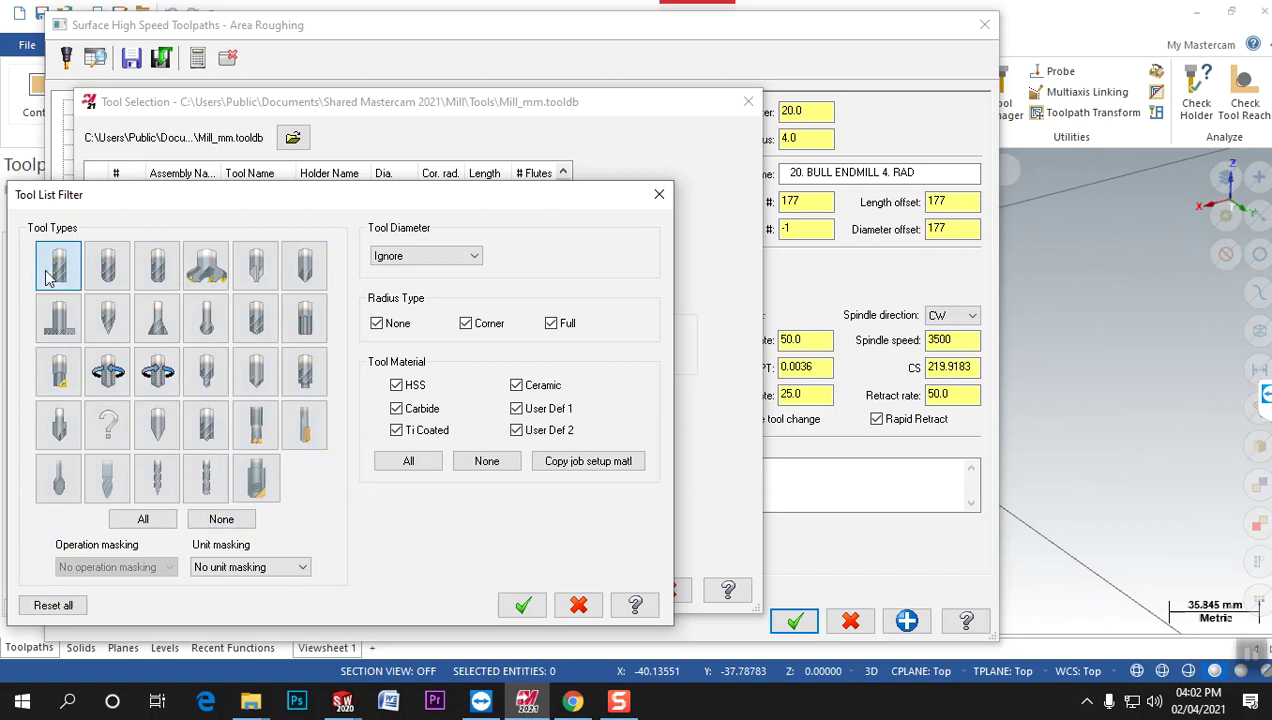
click(520, 607)
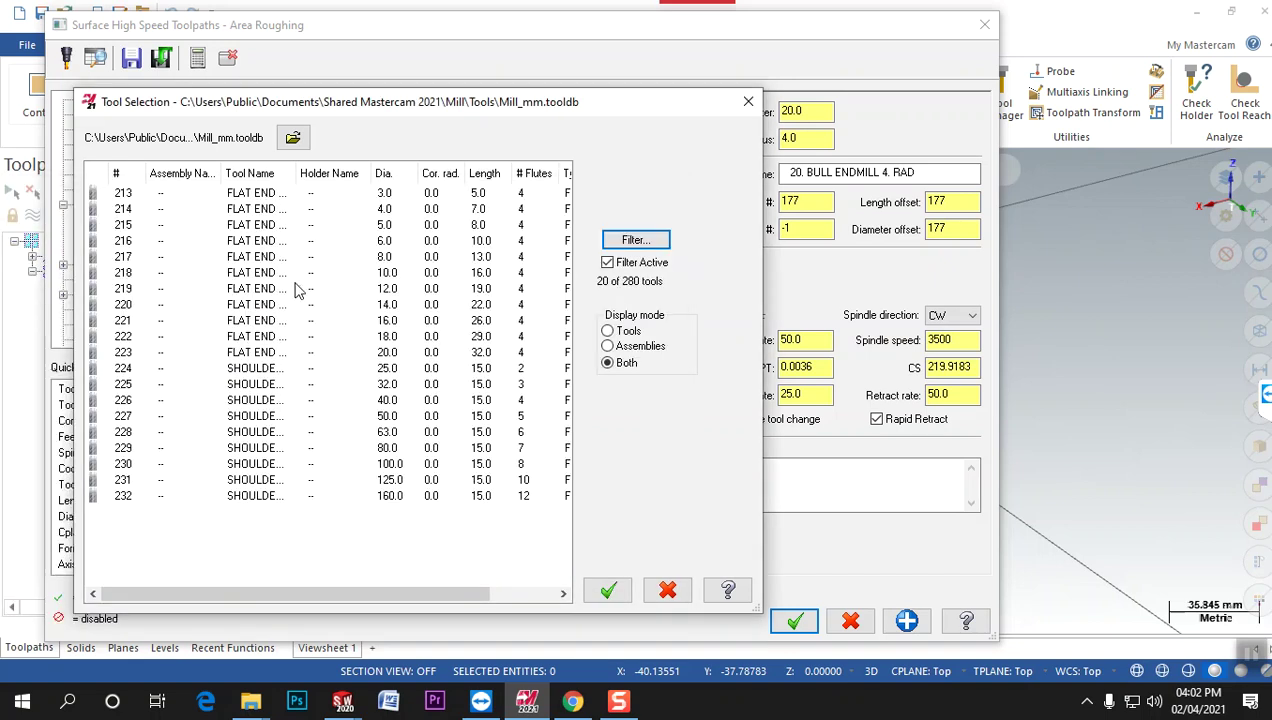
click(368, 356)
click(608, 590)
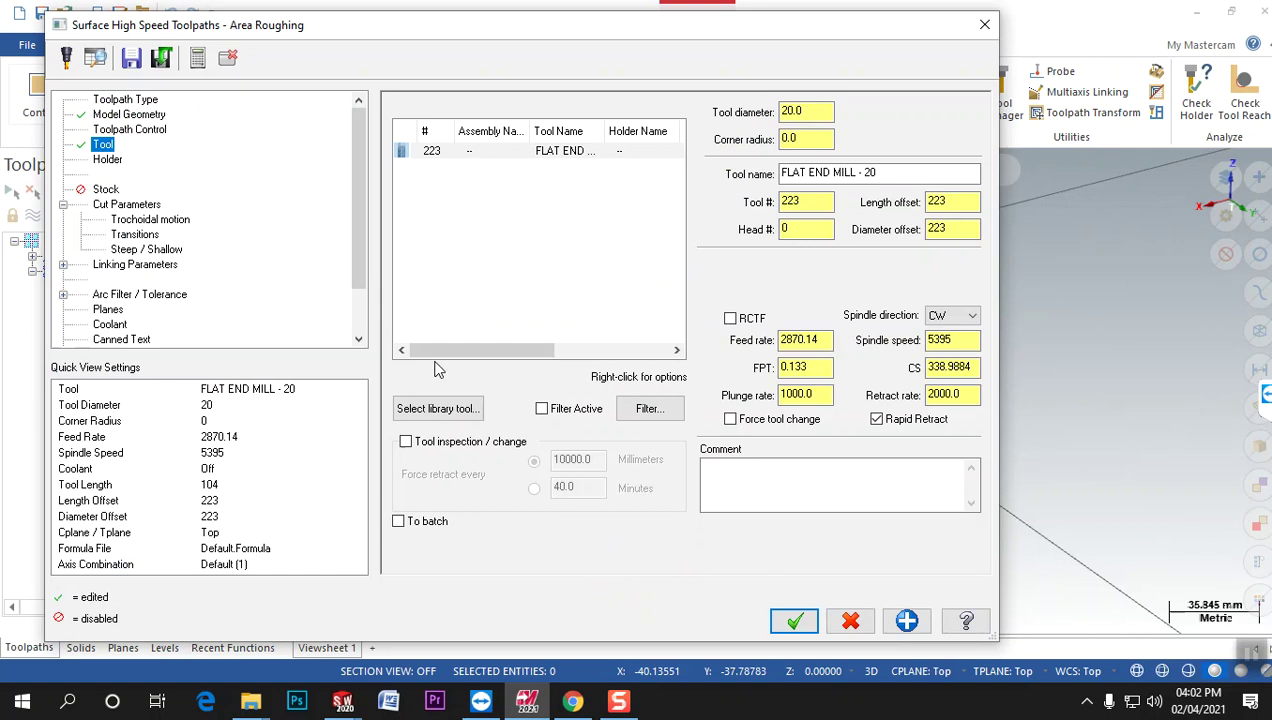
Set the cut stepdown to 0.5, keep the default linking parameters, and generate the Area Roughing toolpath.
click(140, 205)
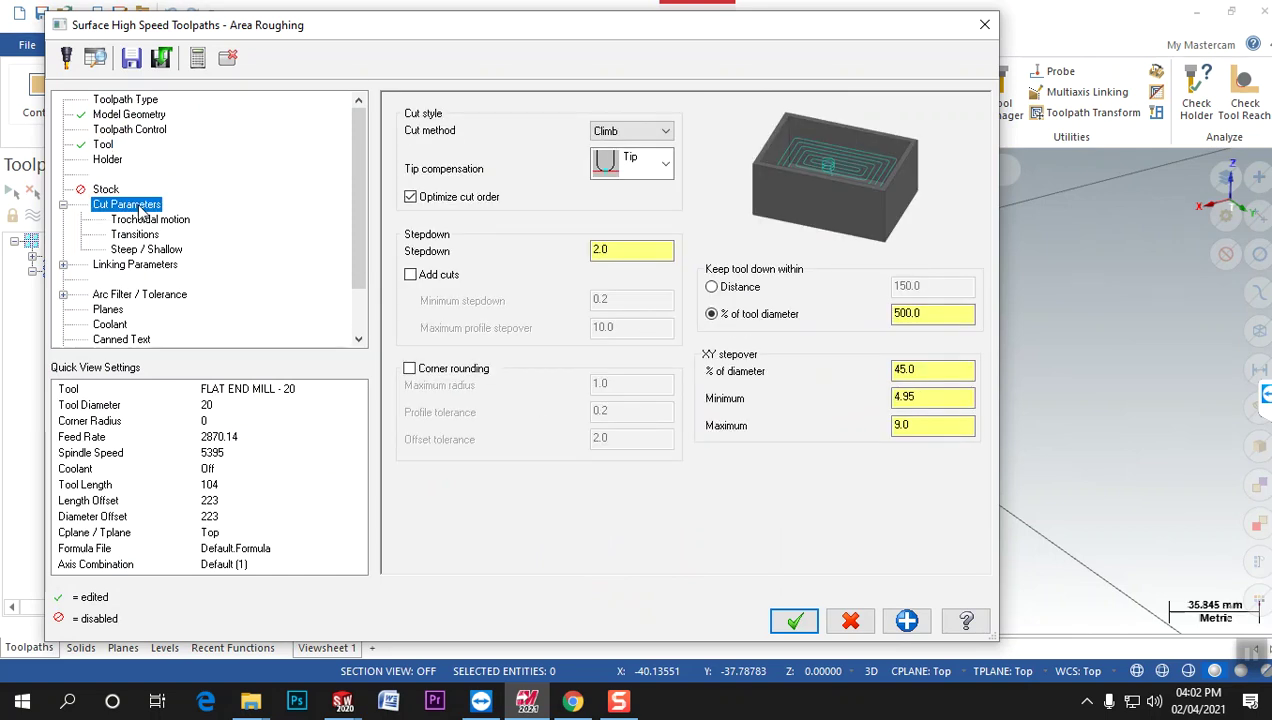
click(619, 250)
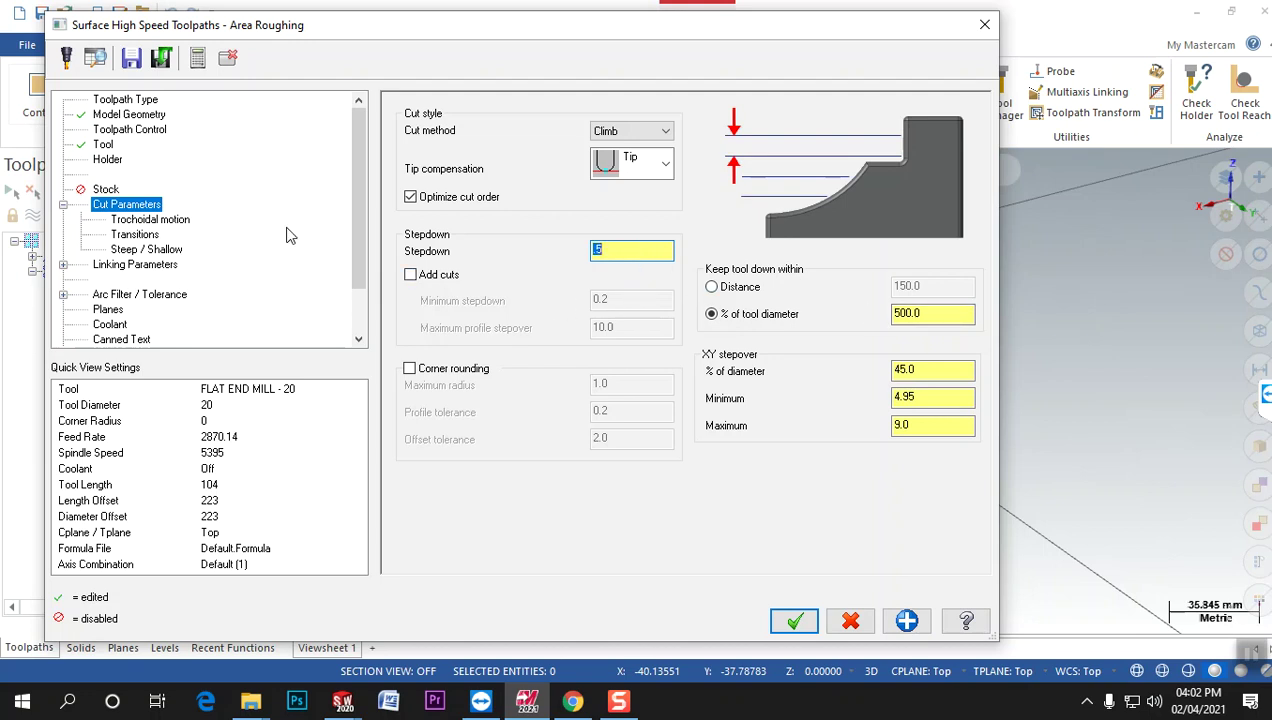
click(131, 266)
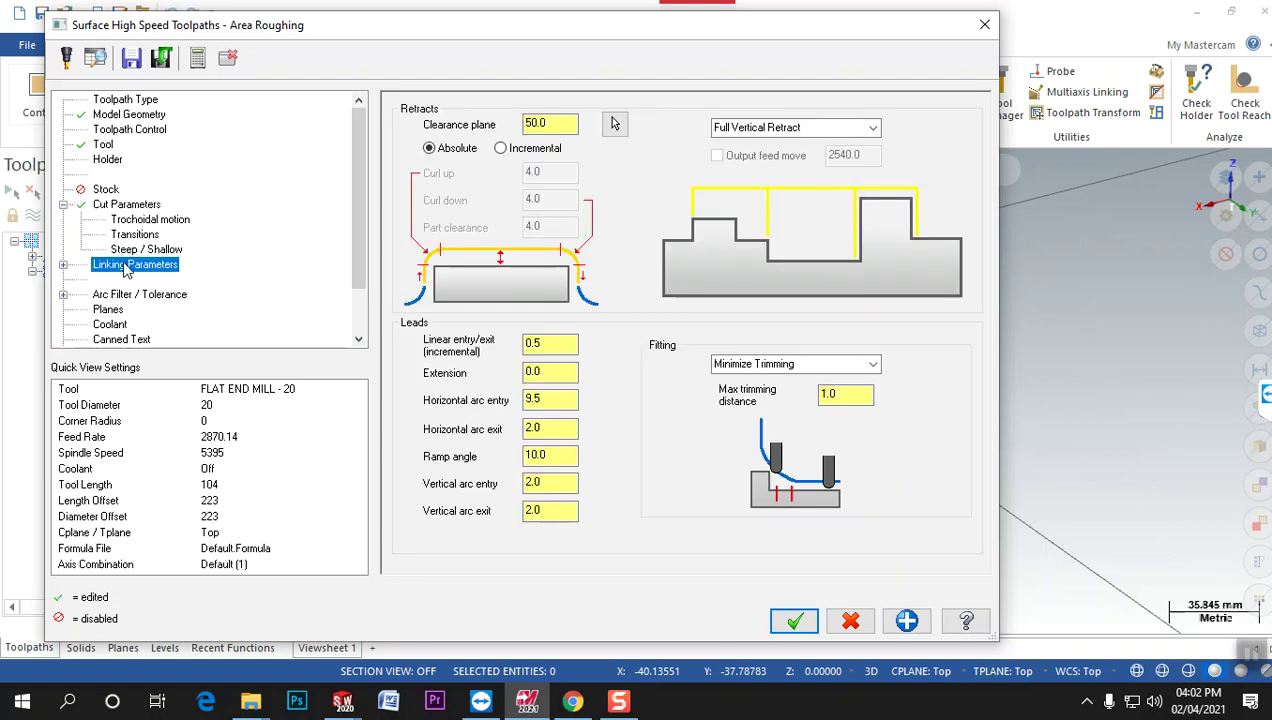
click(780, 619)
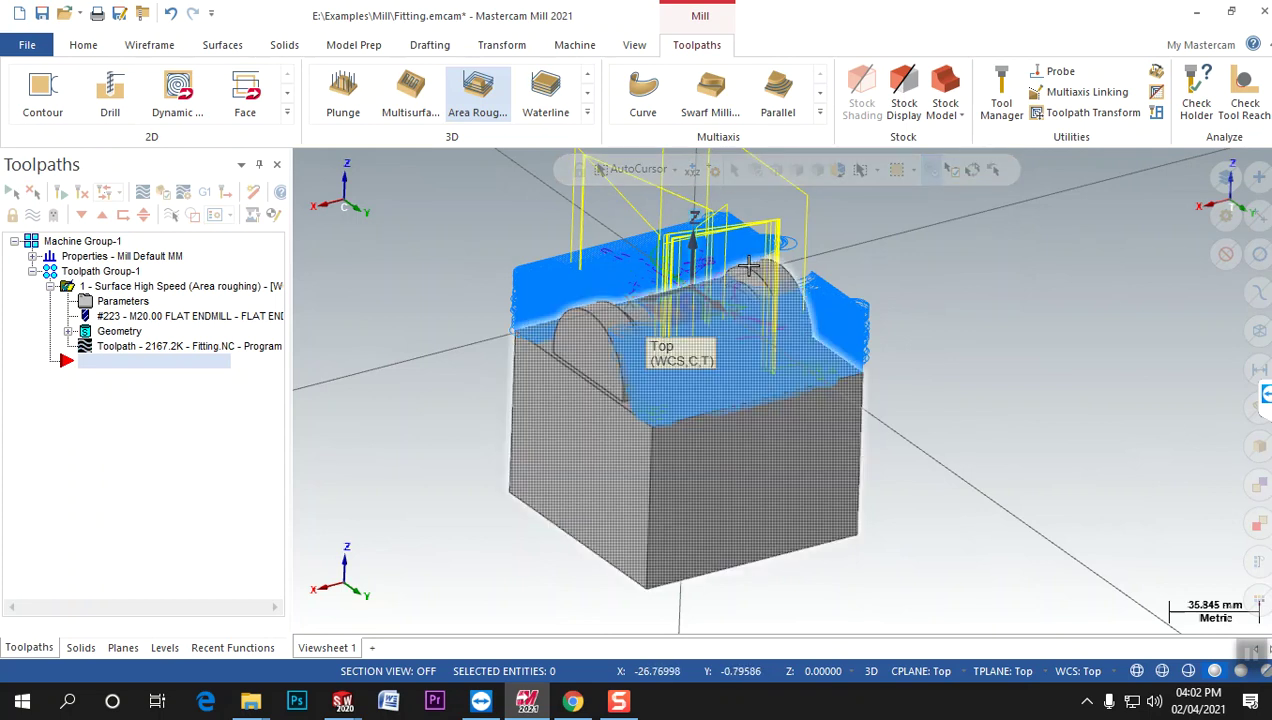
mouse_move(849, 404)
middle_down()
mouse_move(897, 372)
mouse_move(977, 372)
mouse_move(877, 386)
mouse_move(869, 417)
mouse_move(483, 295)
mouse_move(684, 464)
middle_up()
scroll(869, 417, up, 2)
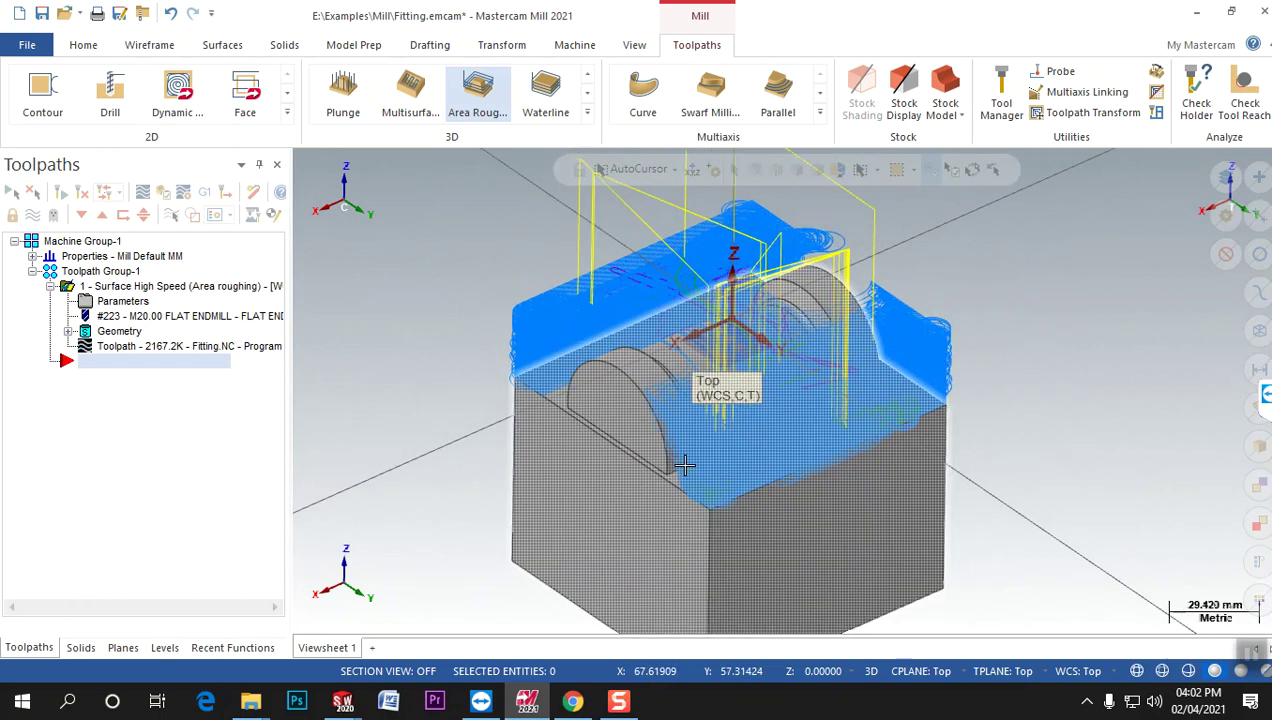
scroll(684, 464, down, 1)
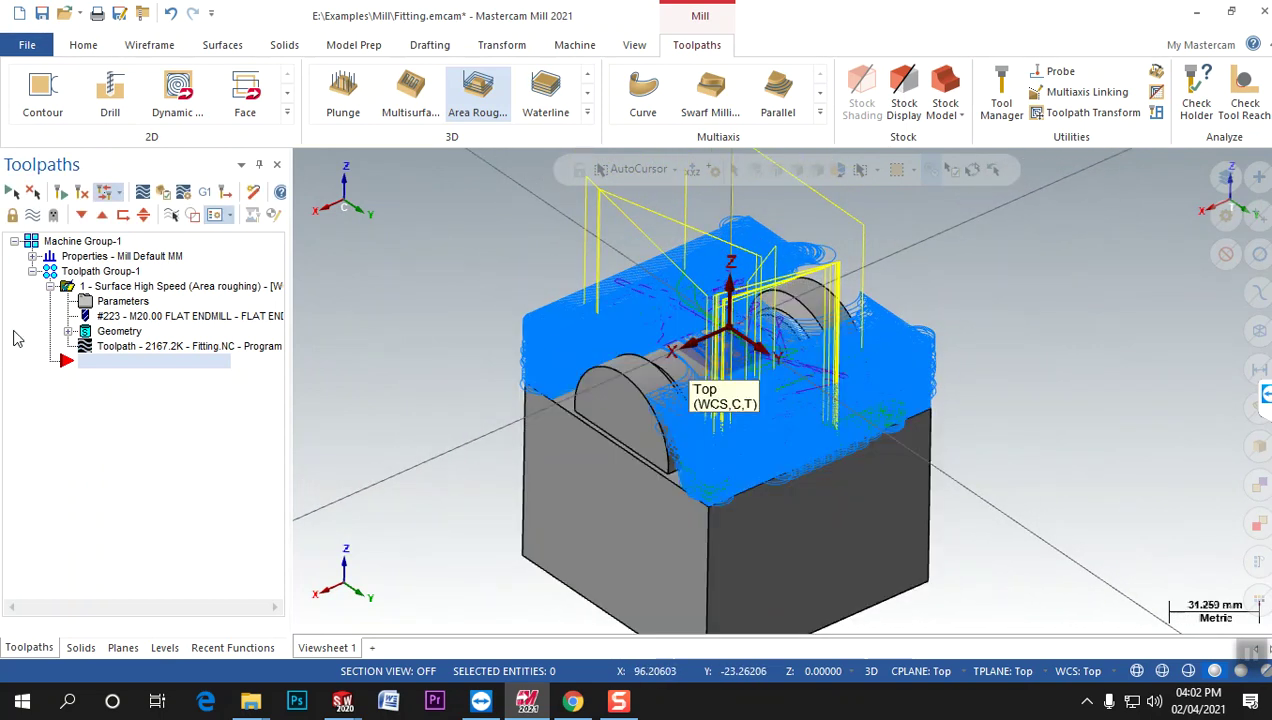
Define the machine group's stock as a rectangular block around all entities, 100 × 100 × 100.5, and display it as wireframe.
click(33, 256)
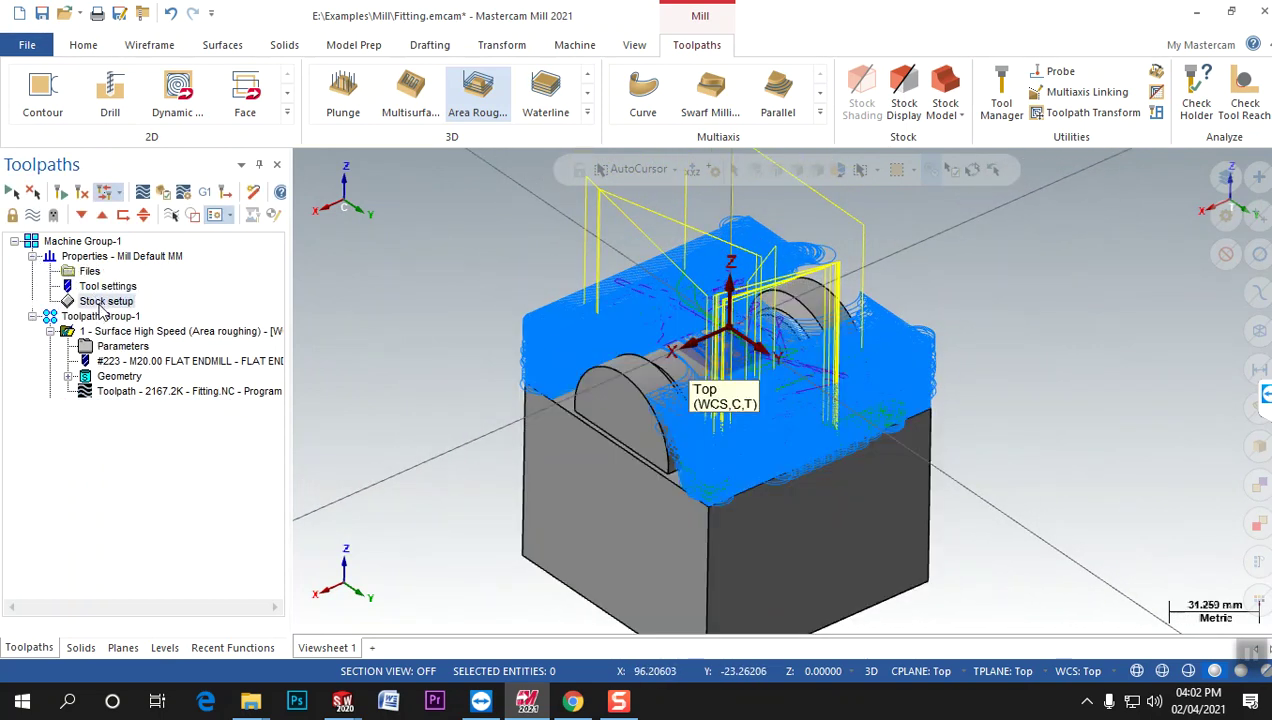
click(101, 303)
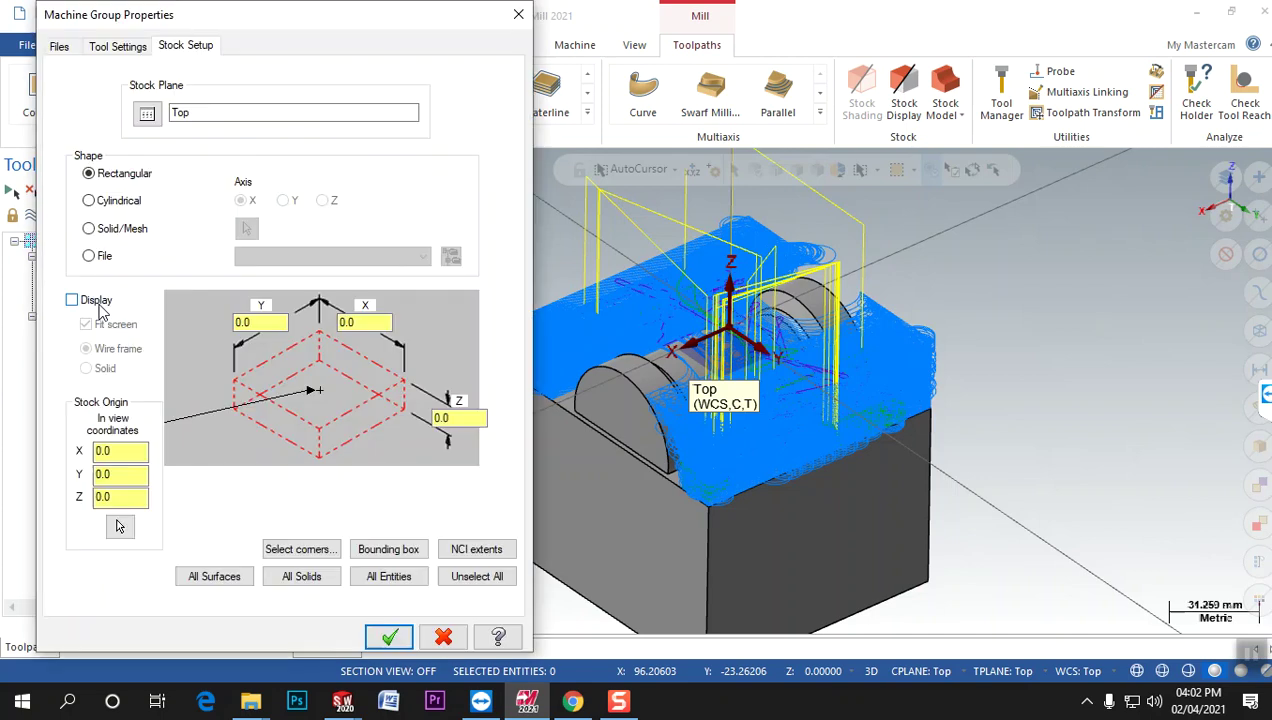
click(388, 576)
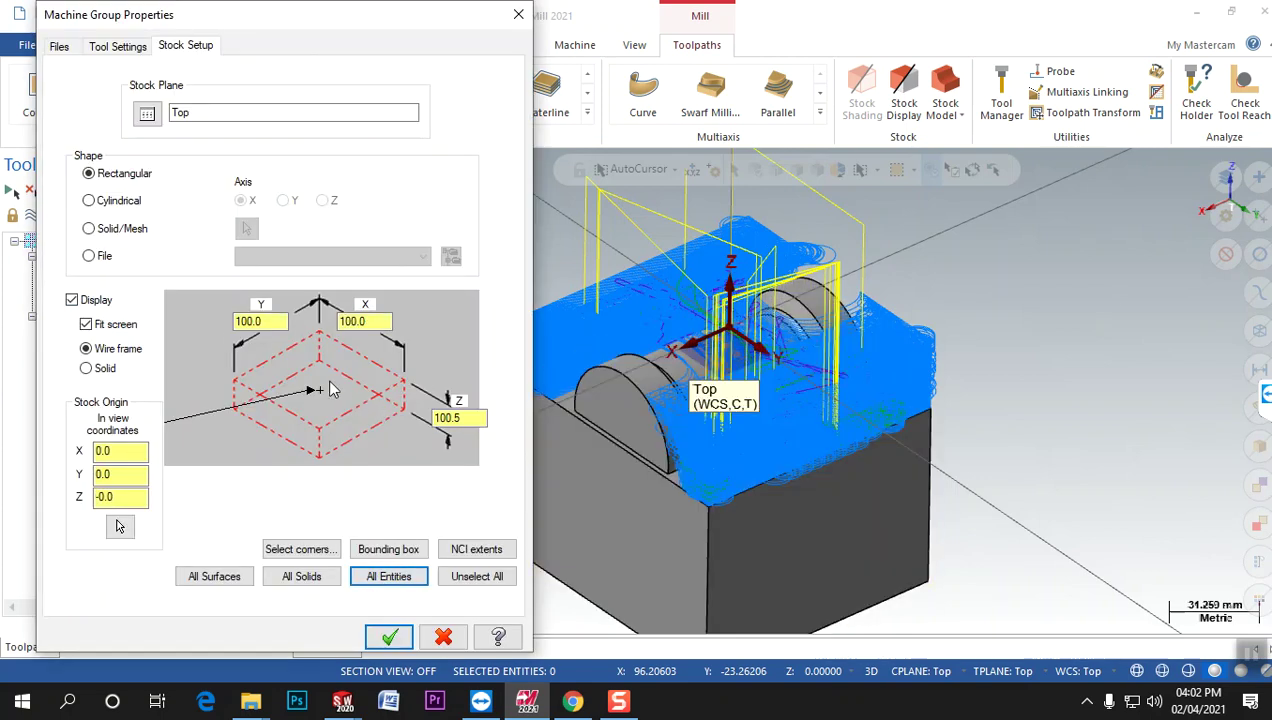
click(386, 637)
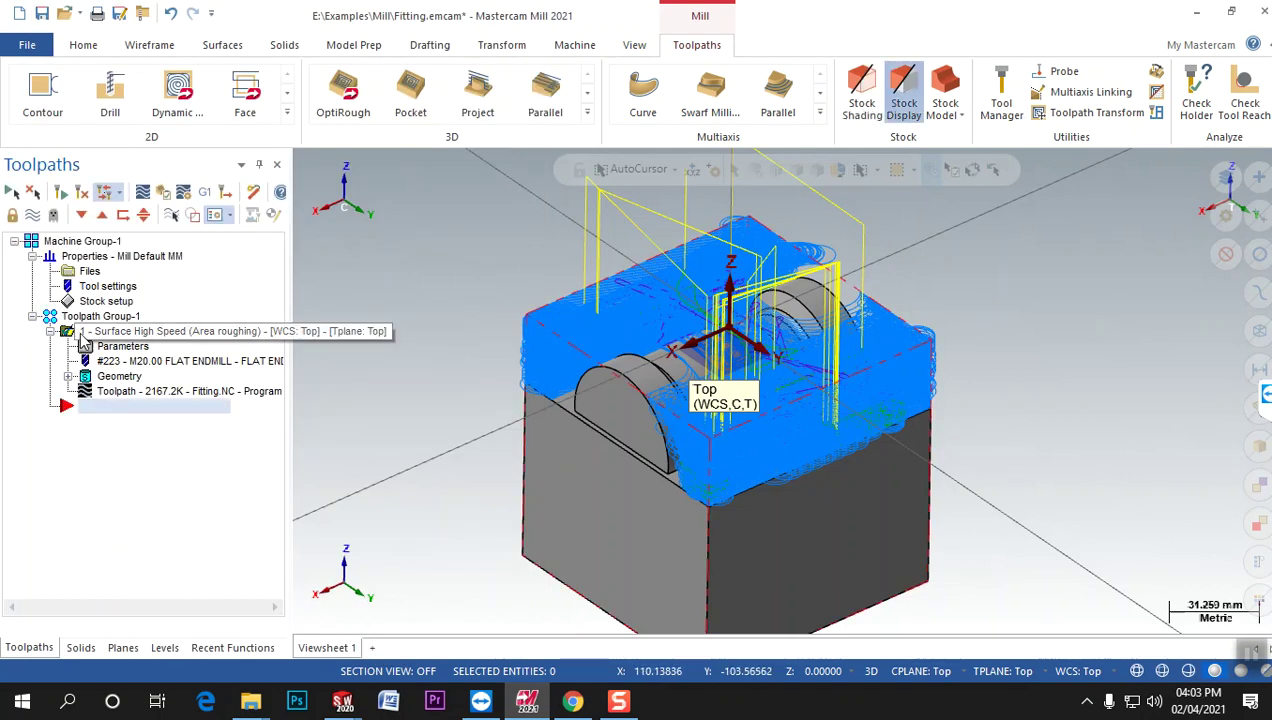
Verify the Area Roughing operation in the simulator and raise the playback speed to the fastest setting.
click(161, 193)
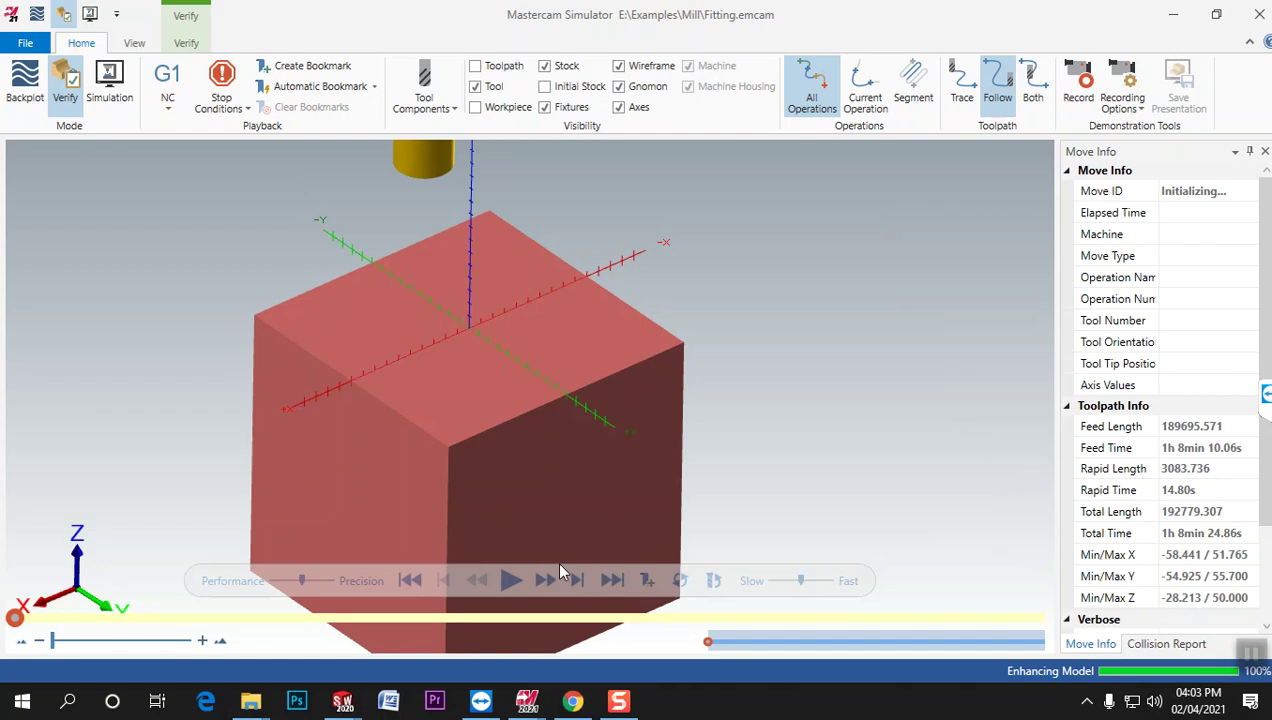
click(508, 583)
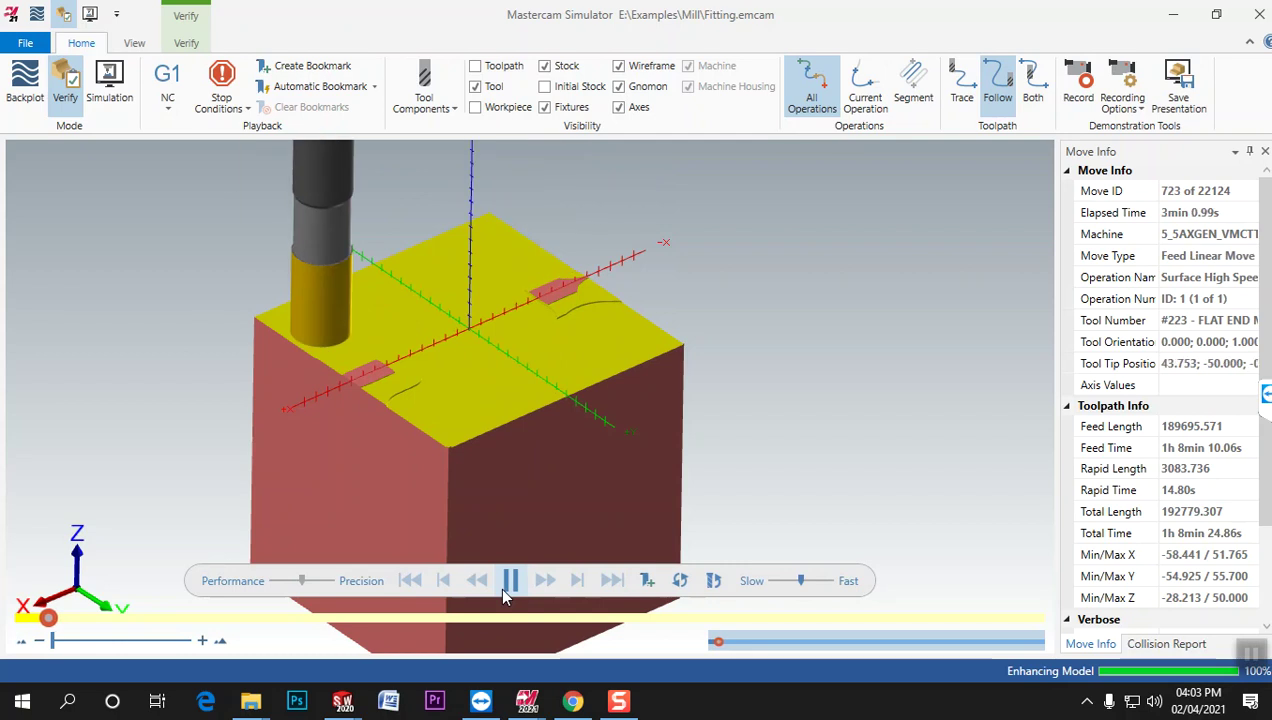
drag(801, 581, 811, 581)
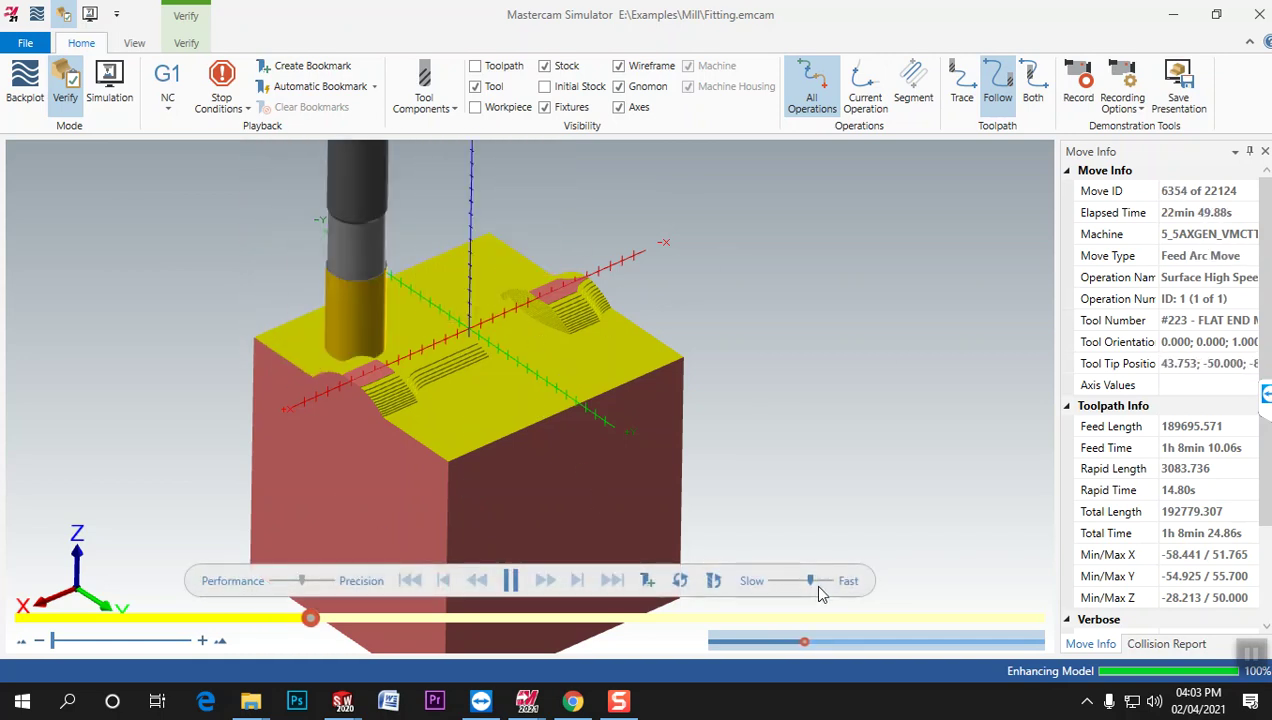
drag(810, 581, 824, 588)
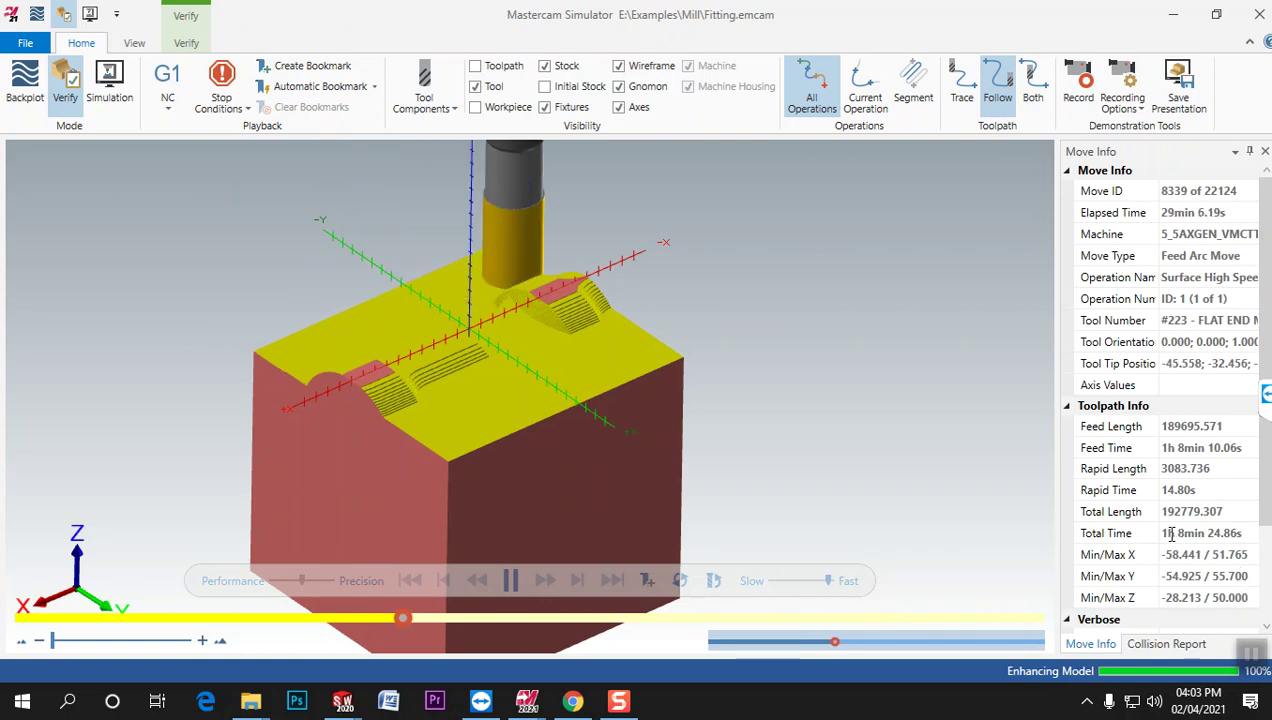
Examine the total, rapid and feed times in the widened move info, run the simulation to the end and close the simulator.
double_click(1231, 533)
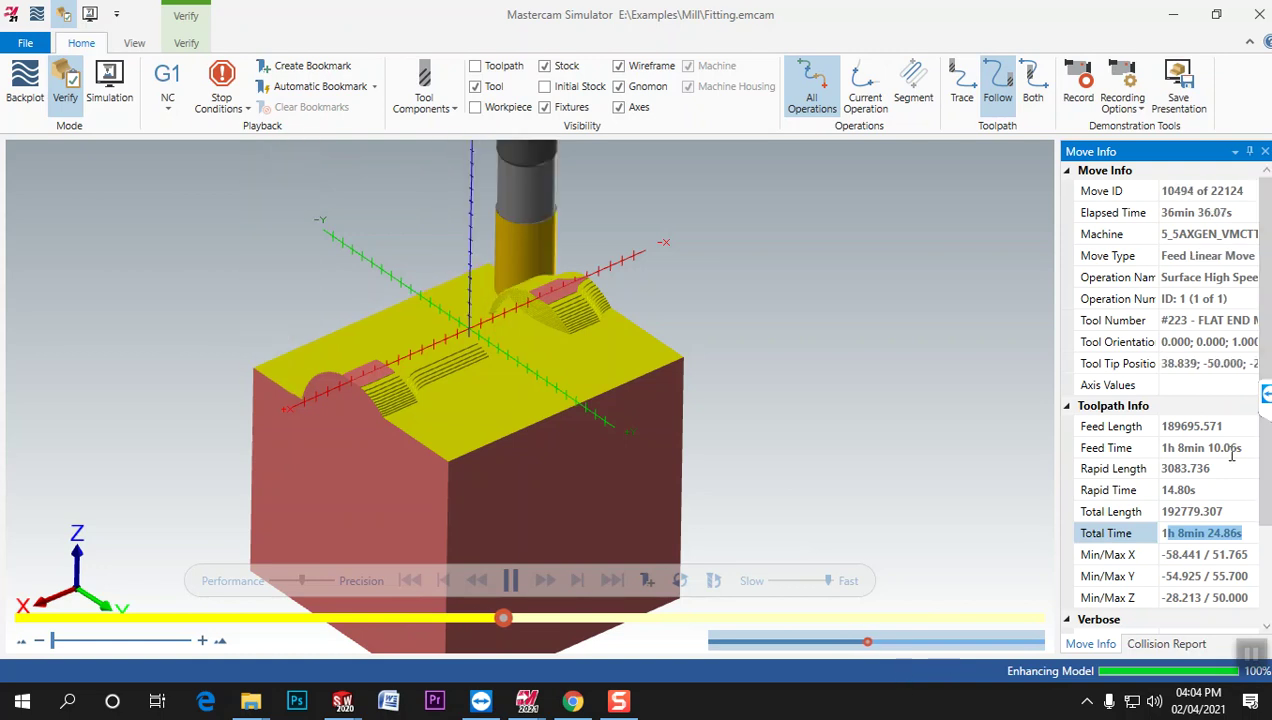
double_click(1200, 489)
click(1185, 447)
double_click(1182, 447)
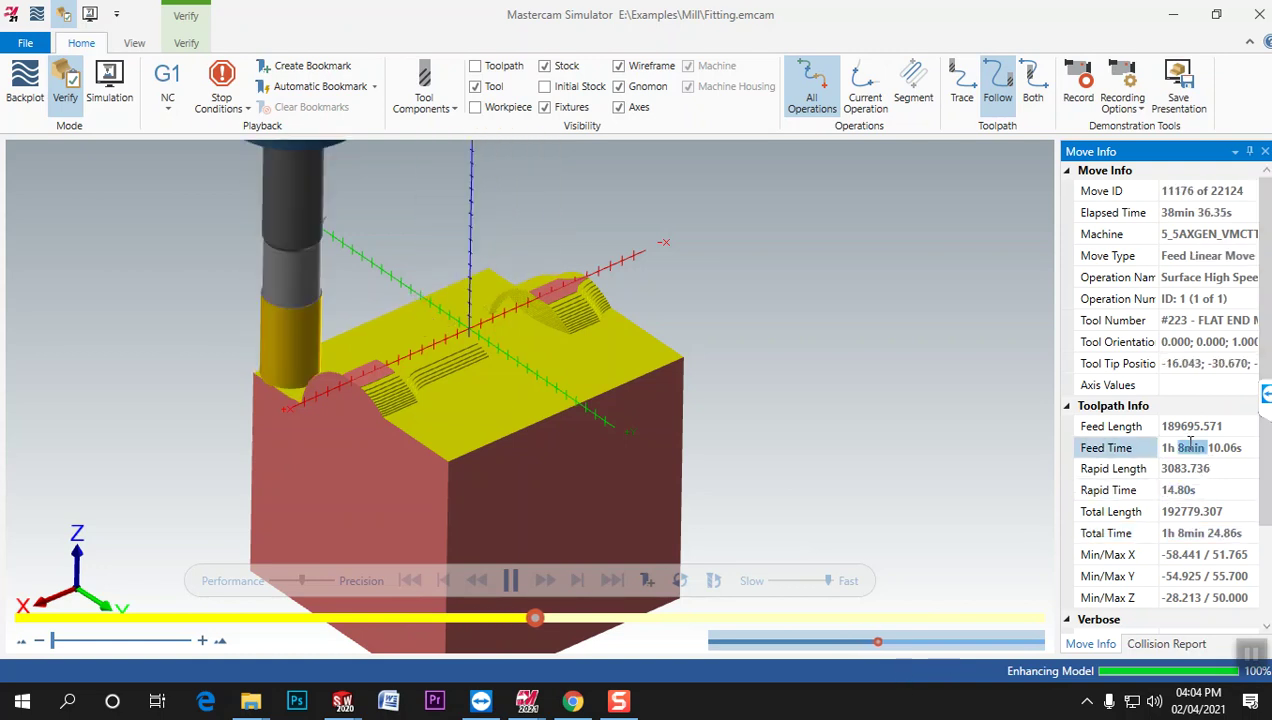
double_click(1168, 447)
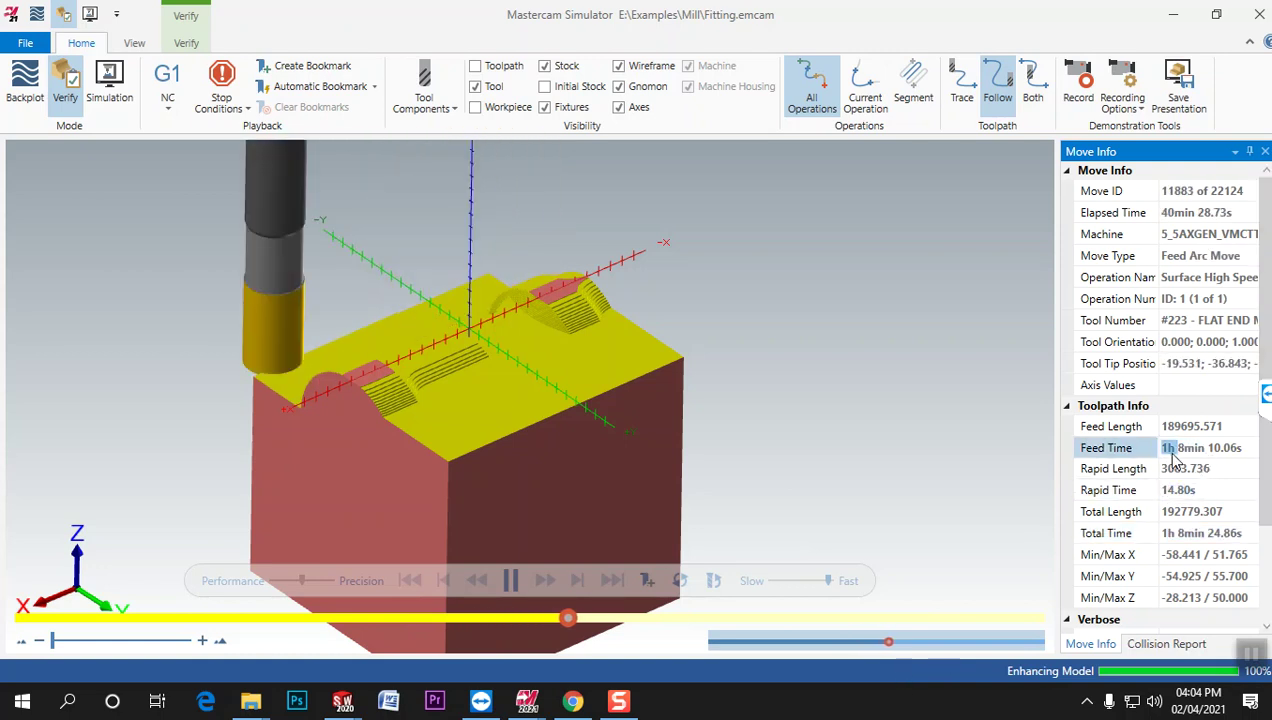
drag(1060, 349, 866, 349)
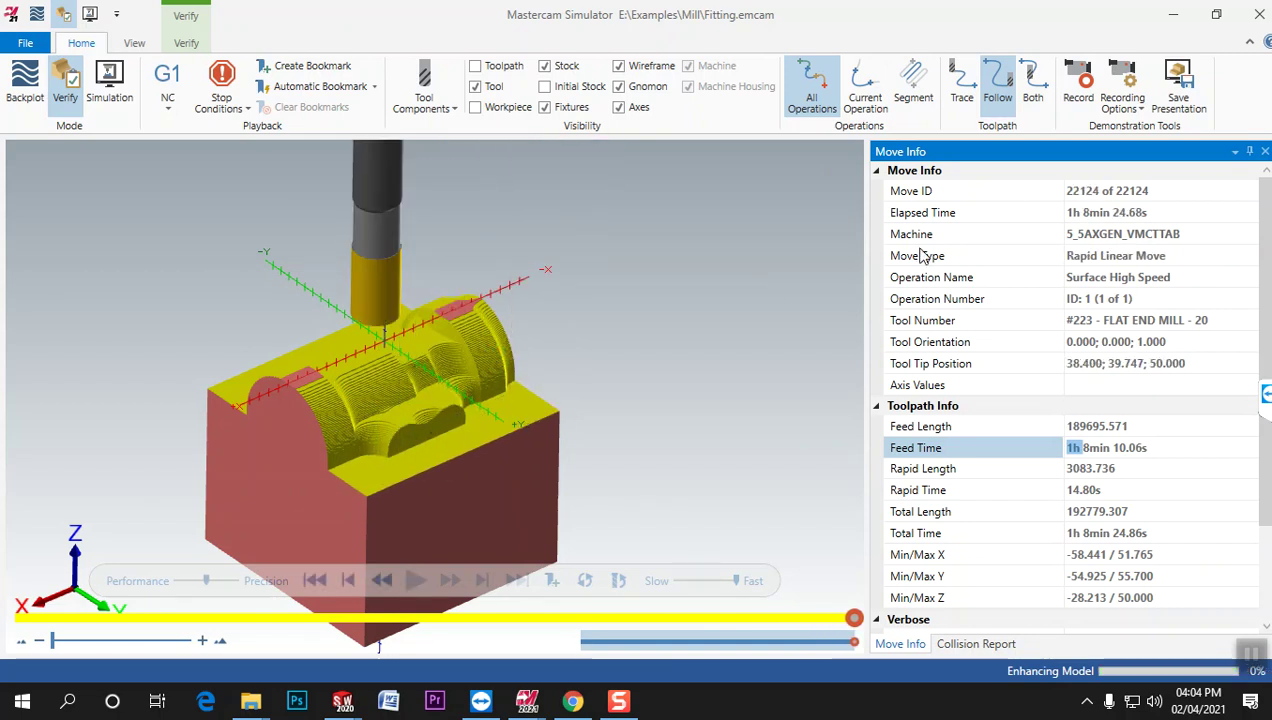
click(1259, 16)
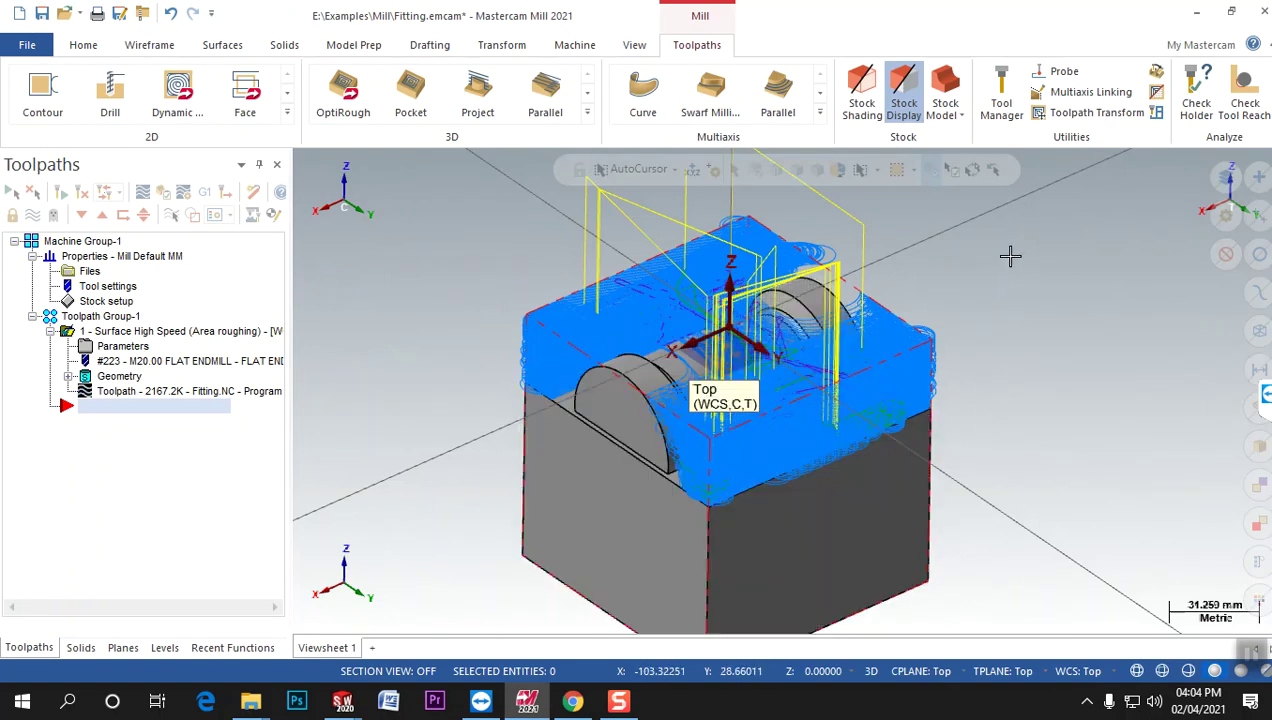
Create a rectangular stock model using the stock setup dimensions, with the Area Roughing operation as its source.
click(948, 90)
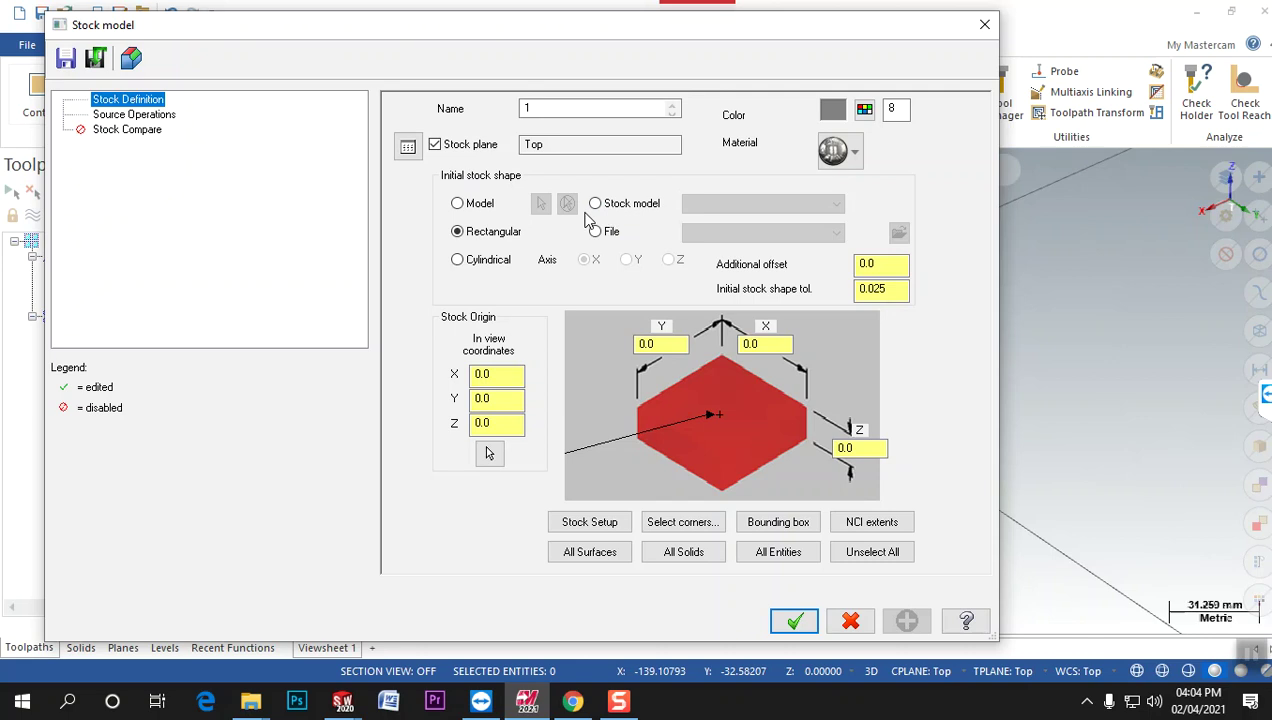
click(595, 204)
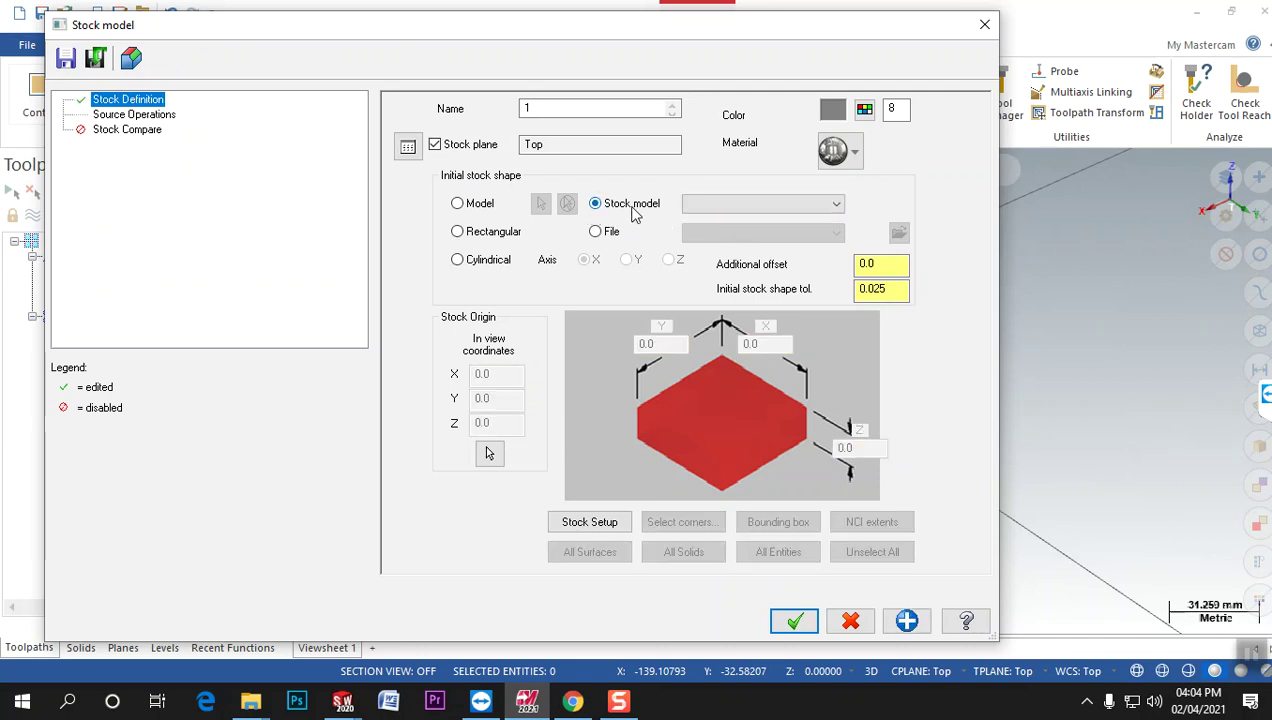
click(488, 236)
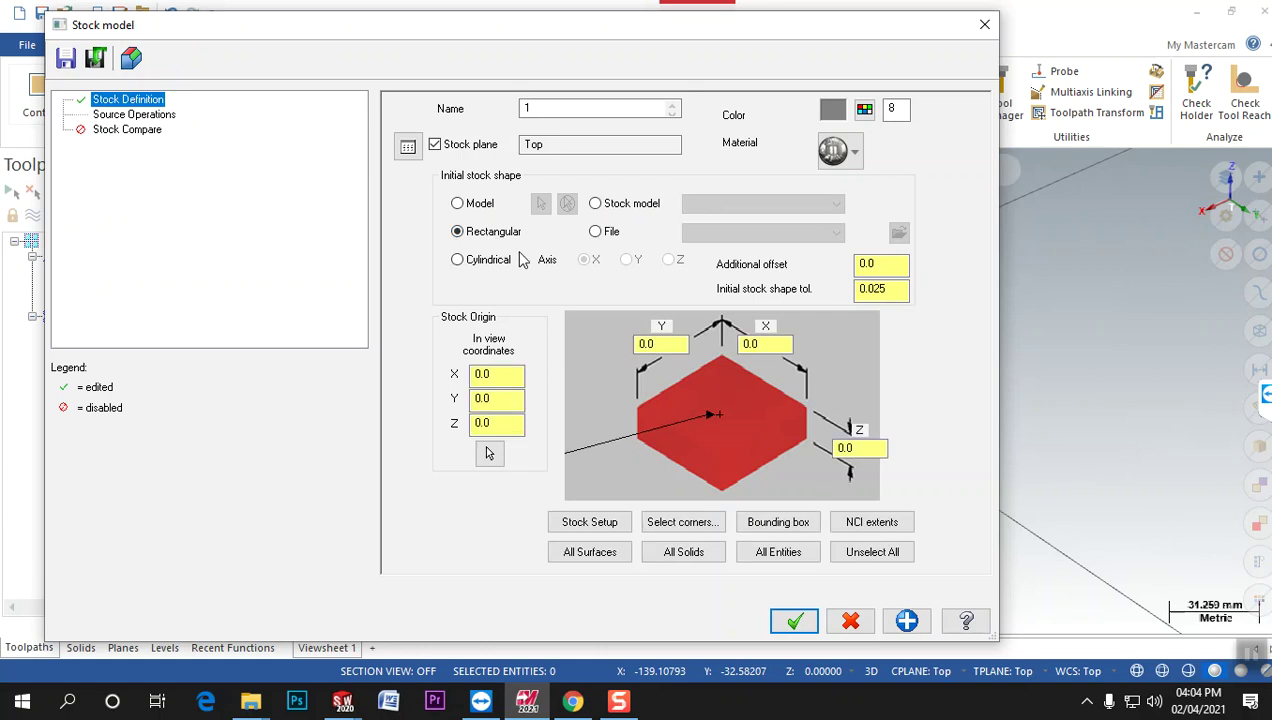
click(600, 530)
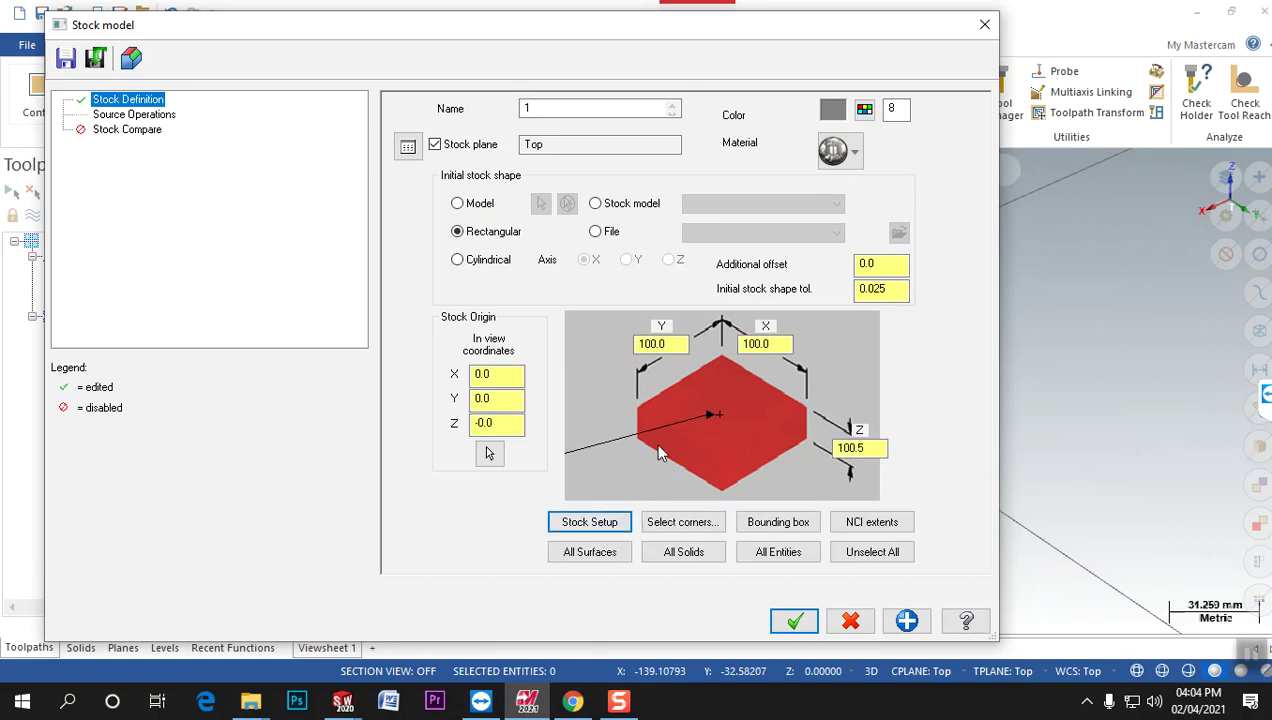
drag(449, 38, 631, 41)
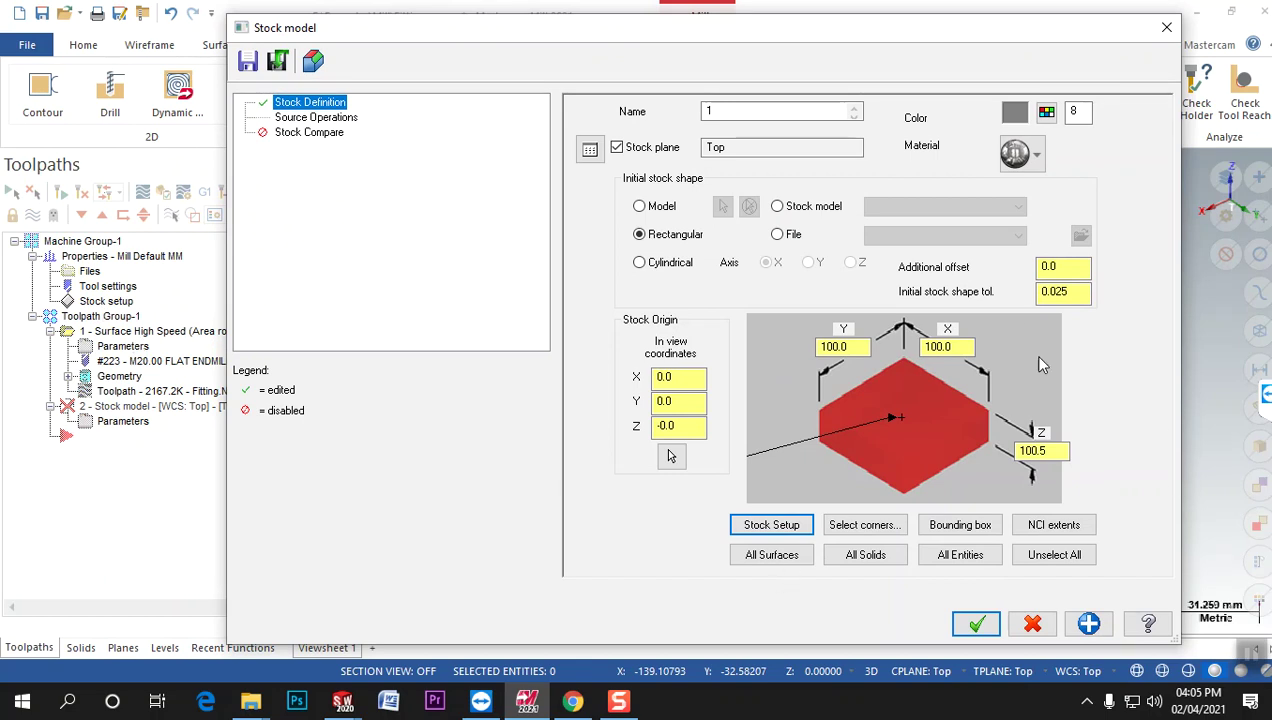
click(318, 117)
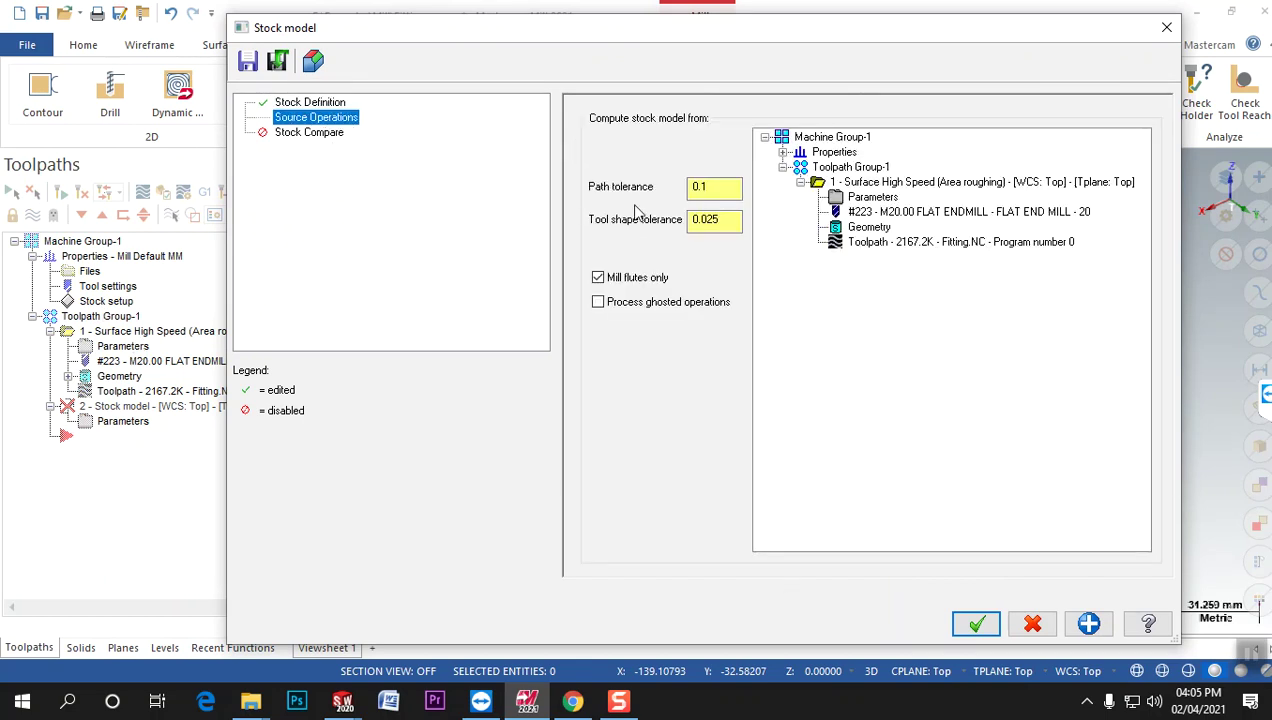
click(900, 186)
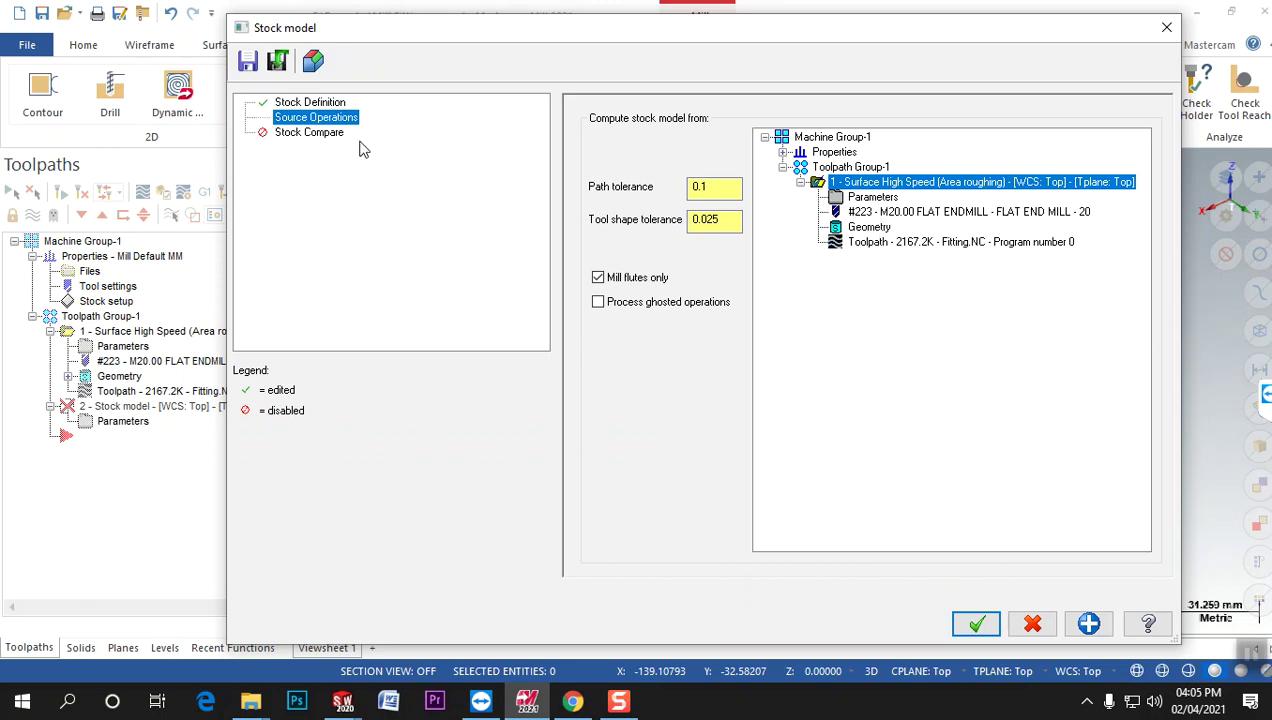
Enable stock comparison against the Fitting solid body, keep the default tolerances and offsets, and generate the stock model.
click(312, 134)
click(589, 113)
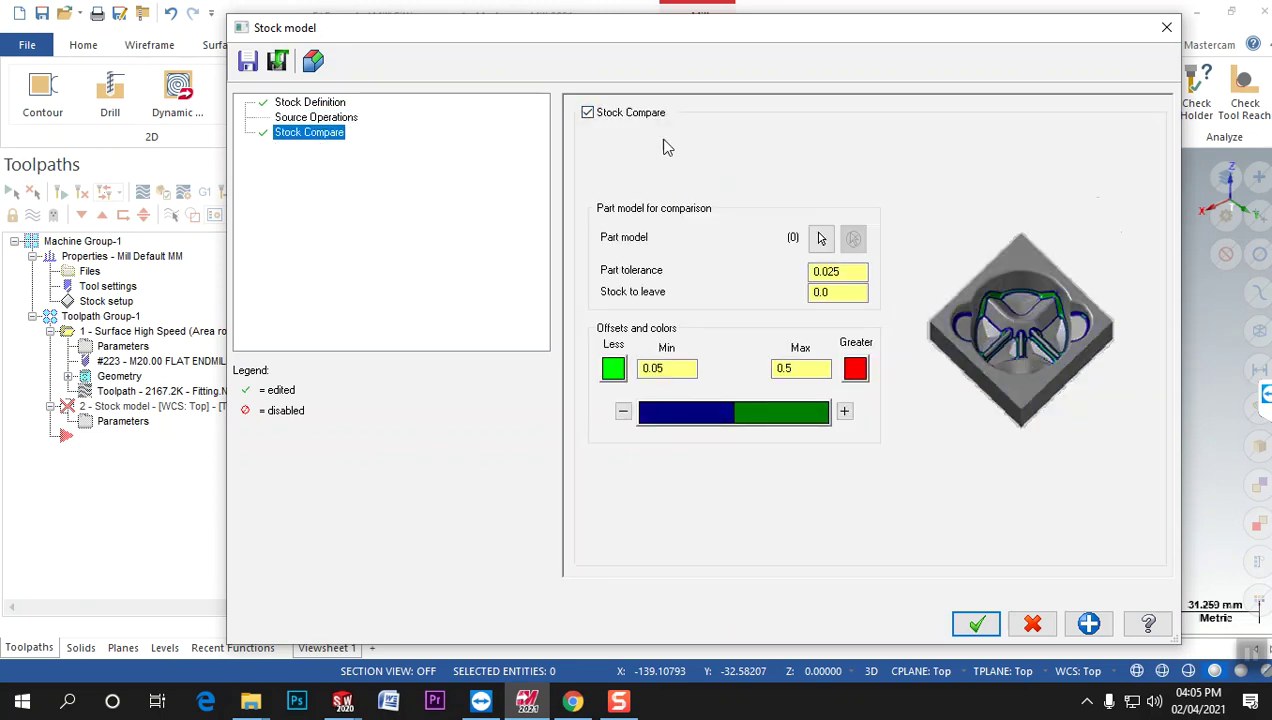
click(820, 237)
click(670, 513)
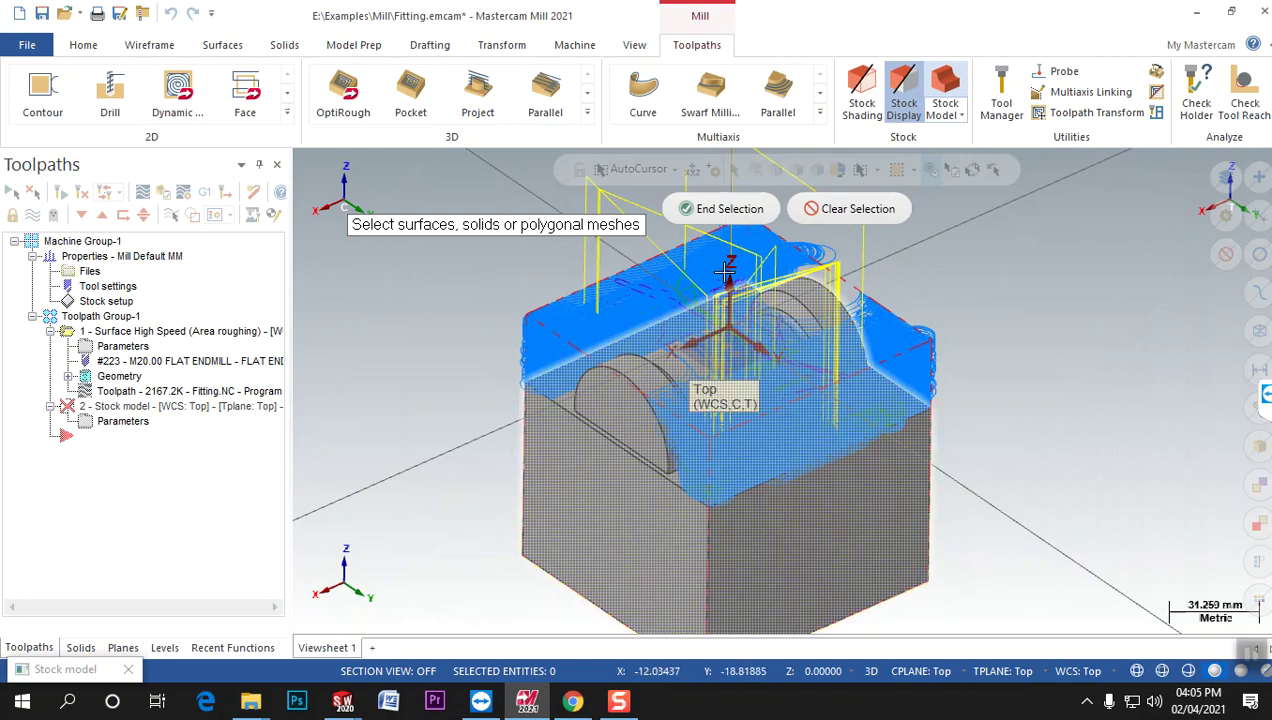
click(722, 209)
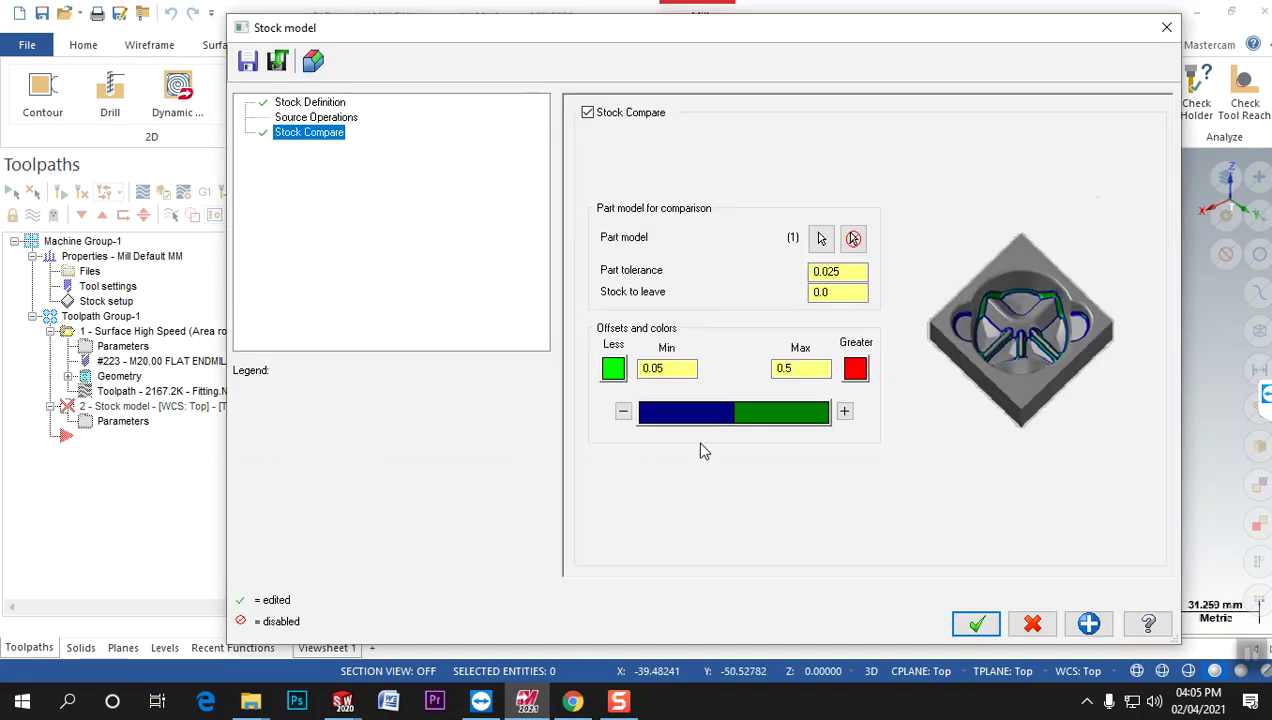
click(976, 624)
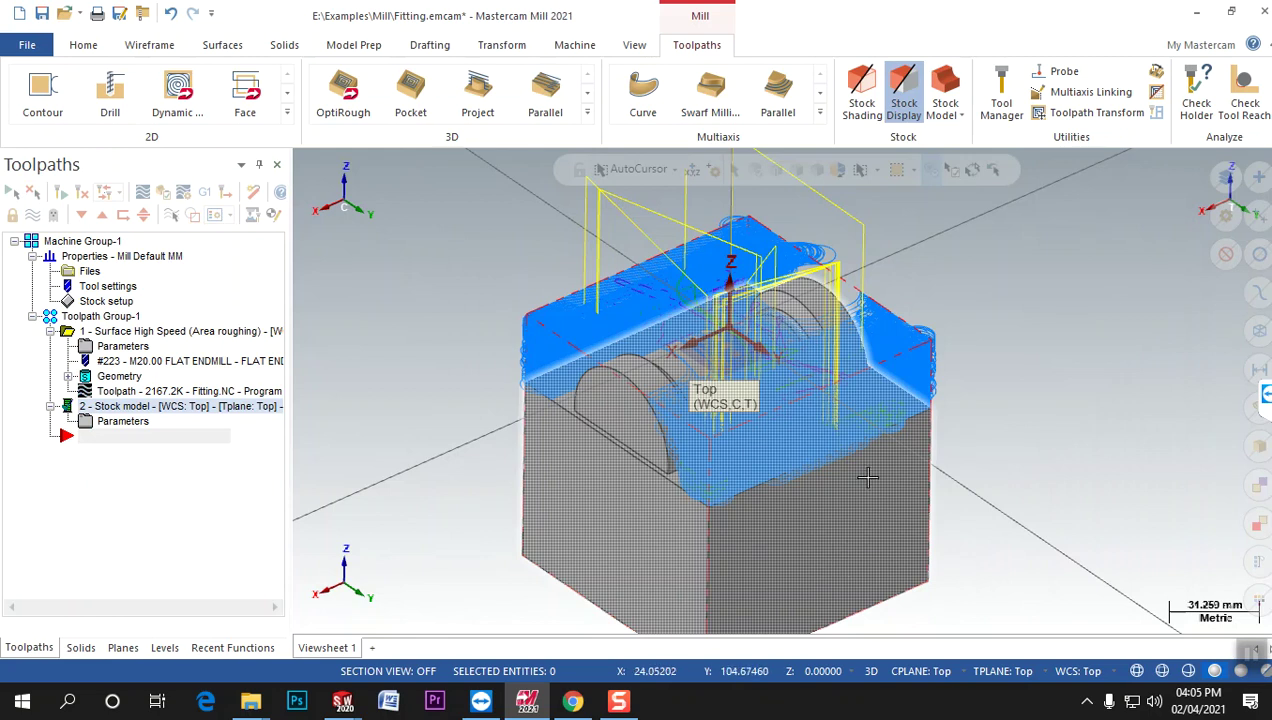
Hide the Area Roughing toolpath display and dismiss the processing manager once the stock model is computed.
click(104, 335)
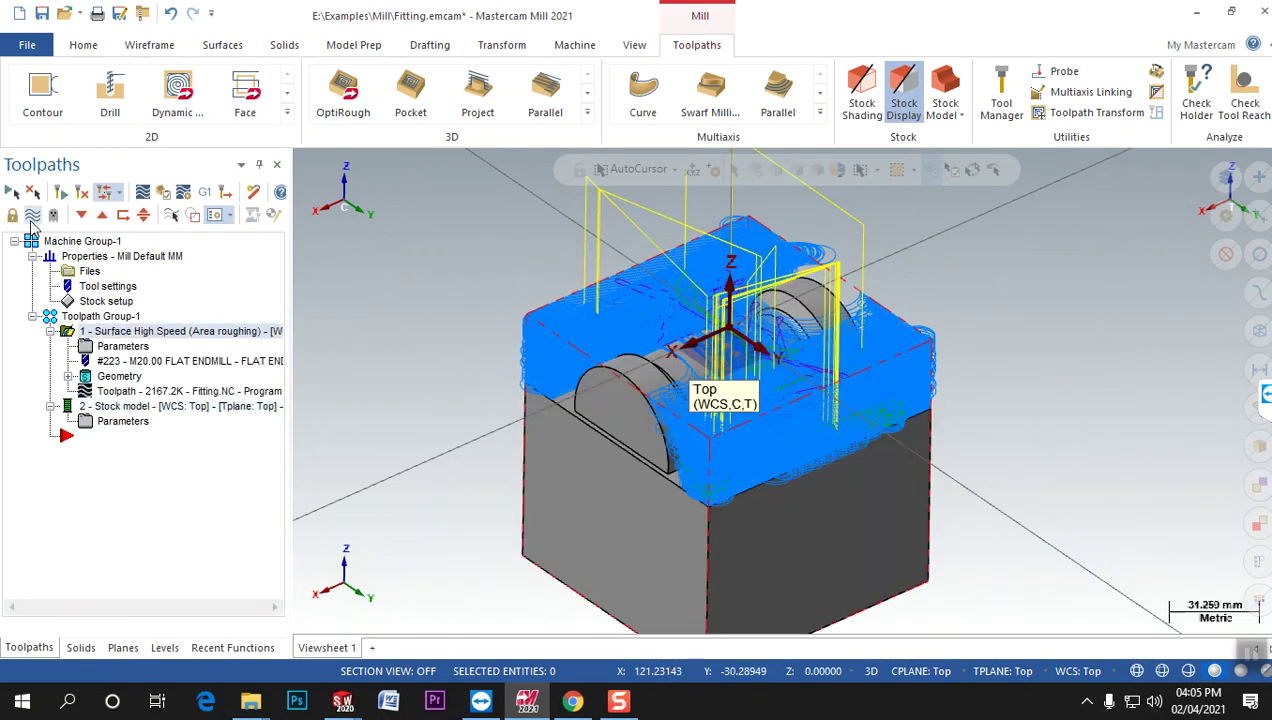
click(32, 214)
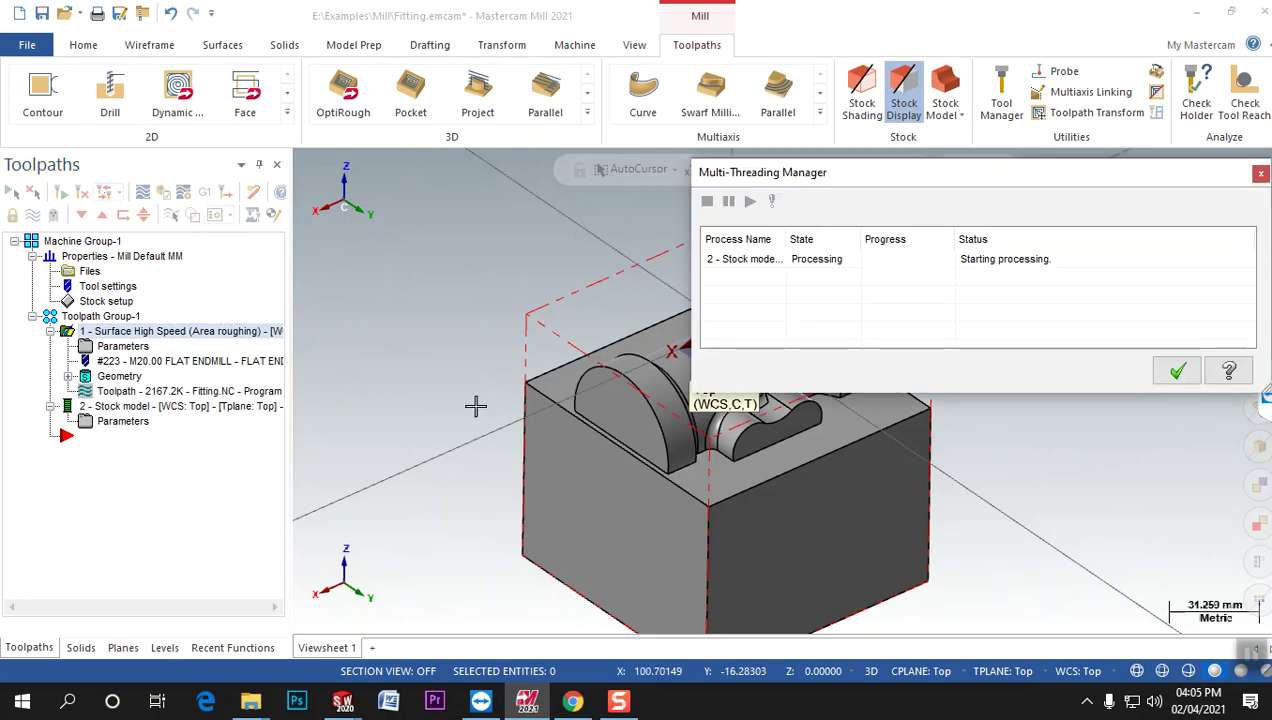
drag(923, 173, 599, 112)
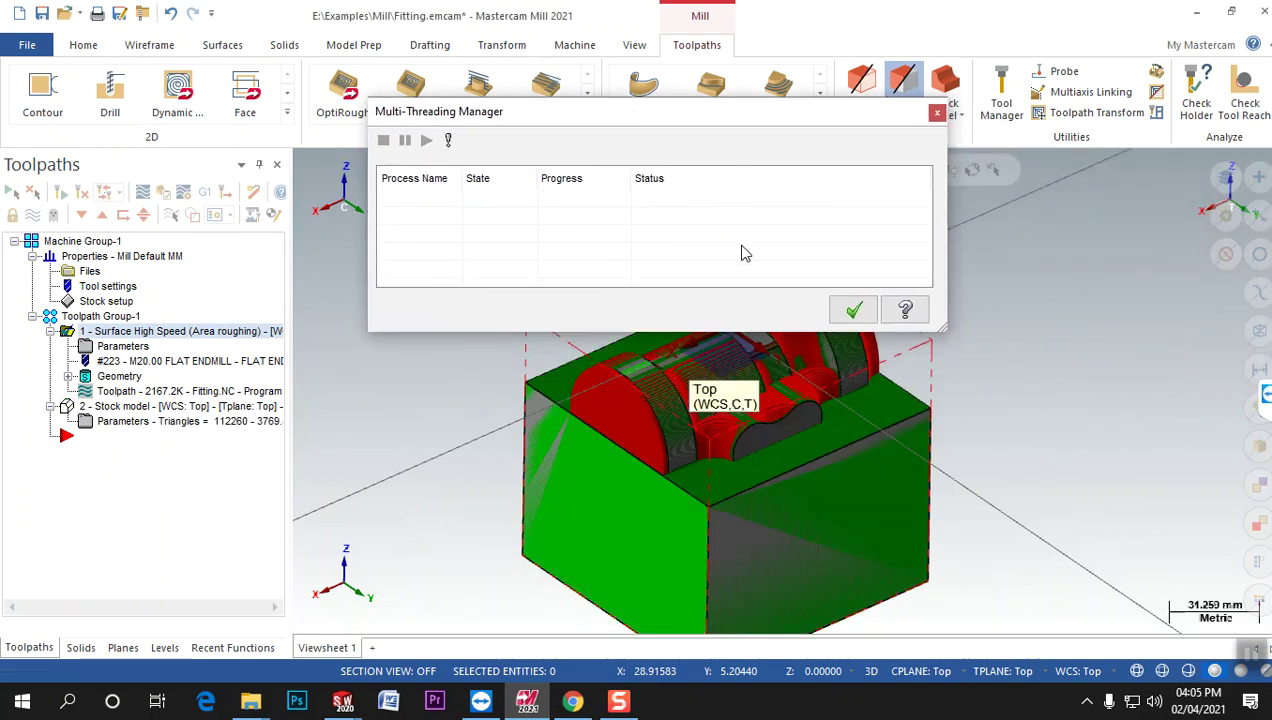
click(853, 310)
Review the stock model's minimum and maximum comparison offsets and colors, and inspect the color-coded leftover material on the part.
middle_drag(678, 283, 458, 375)
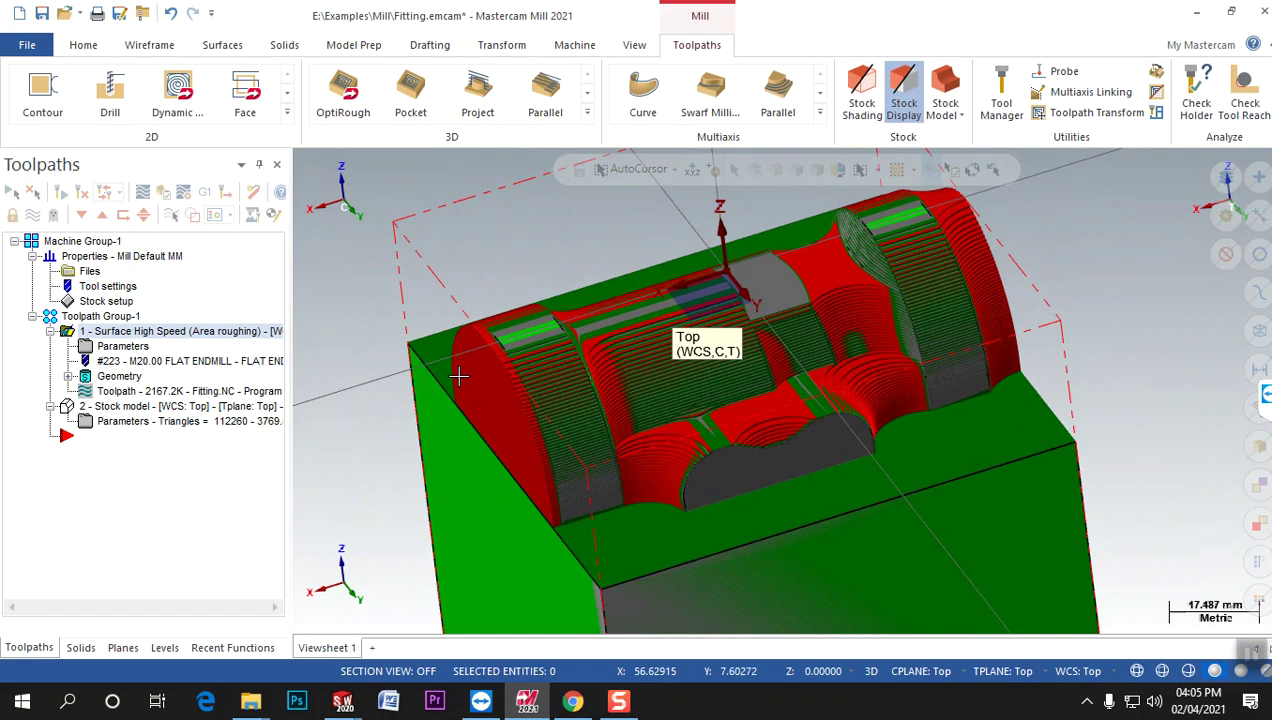
double_click(188, 421)
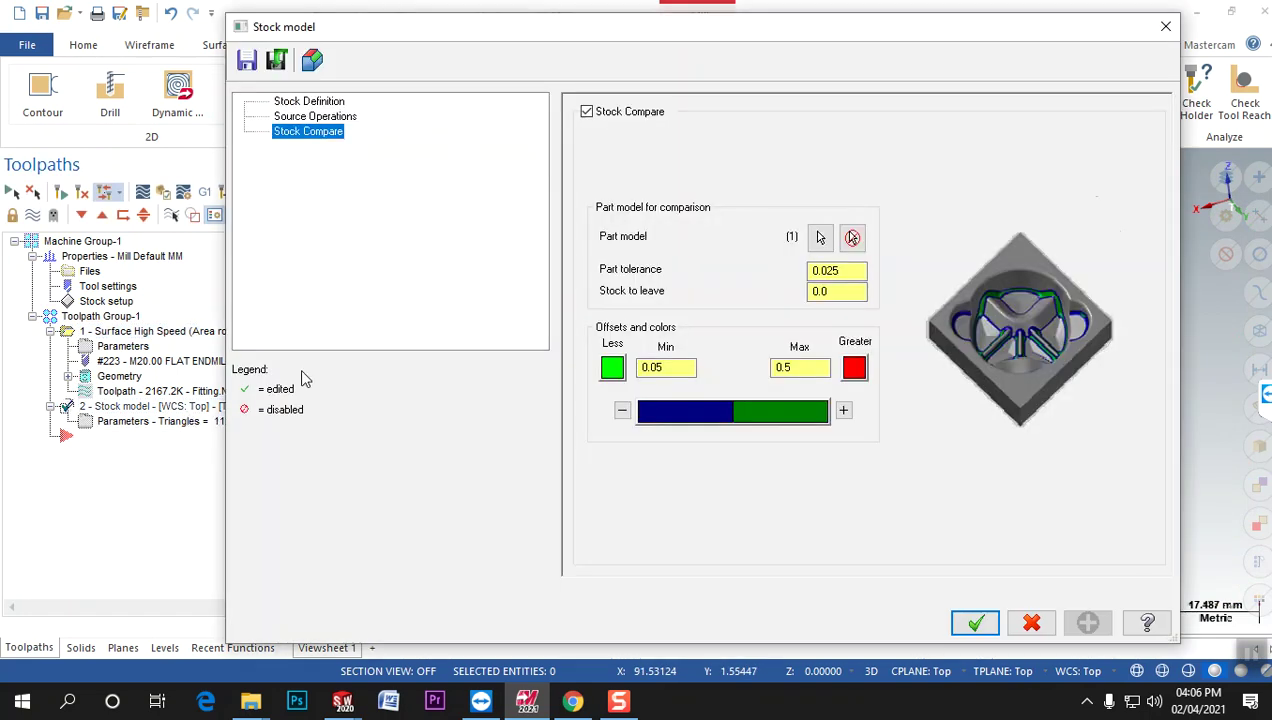
click(794, 368)
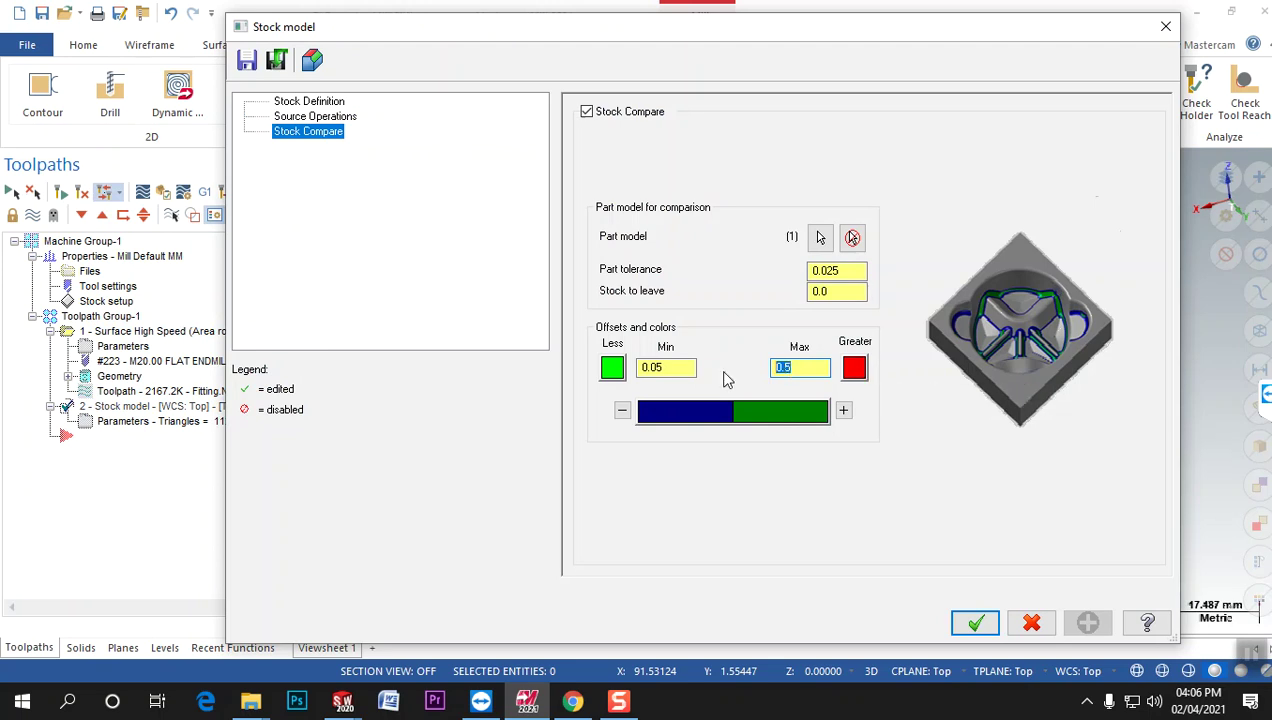
click(650, 370)
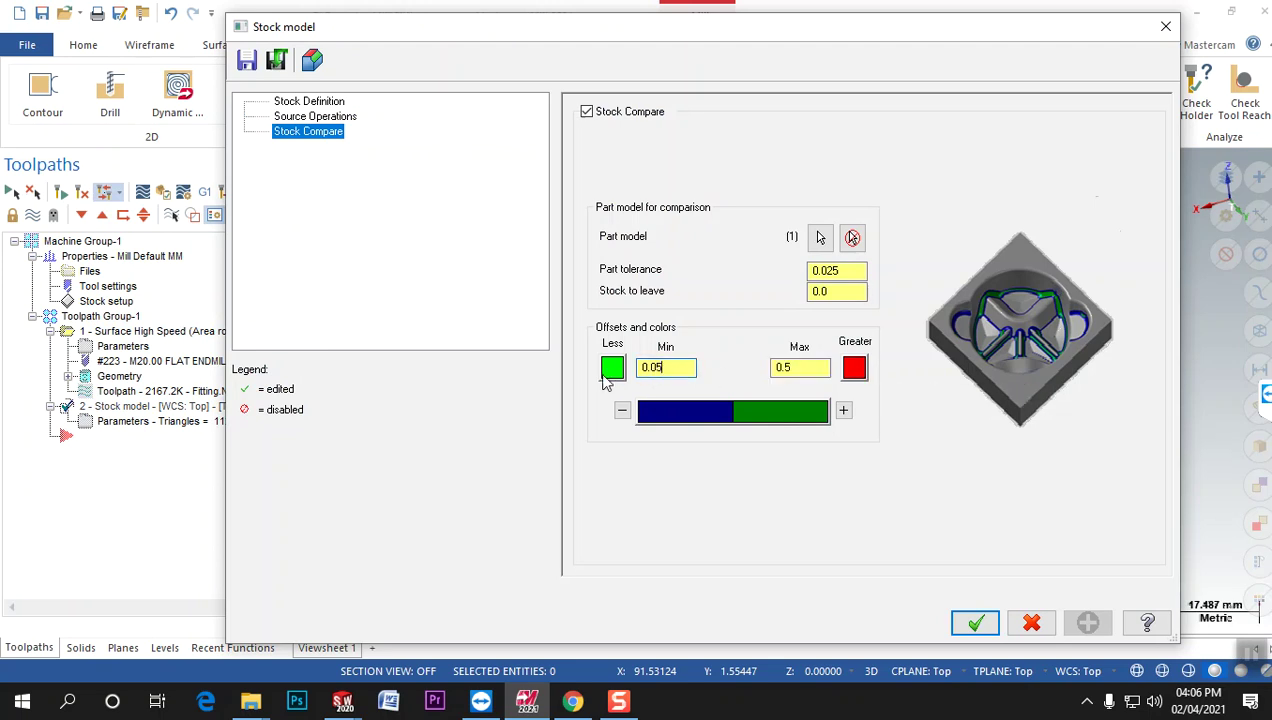
click(975, 623)
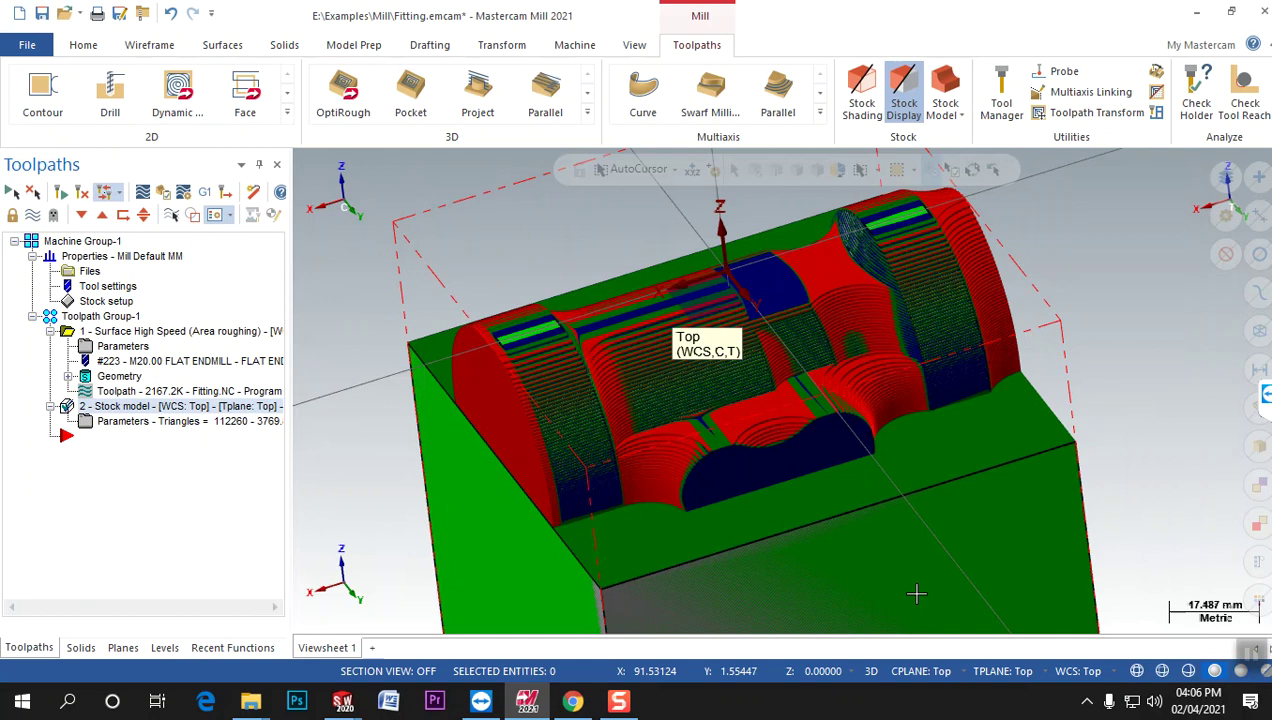
middle_drag(713, 524, 713, 418)
scroll(690, 390, down, 3)
scroll(730, 387, up, 5)
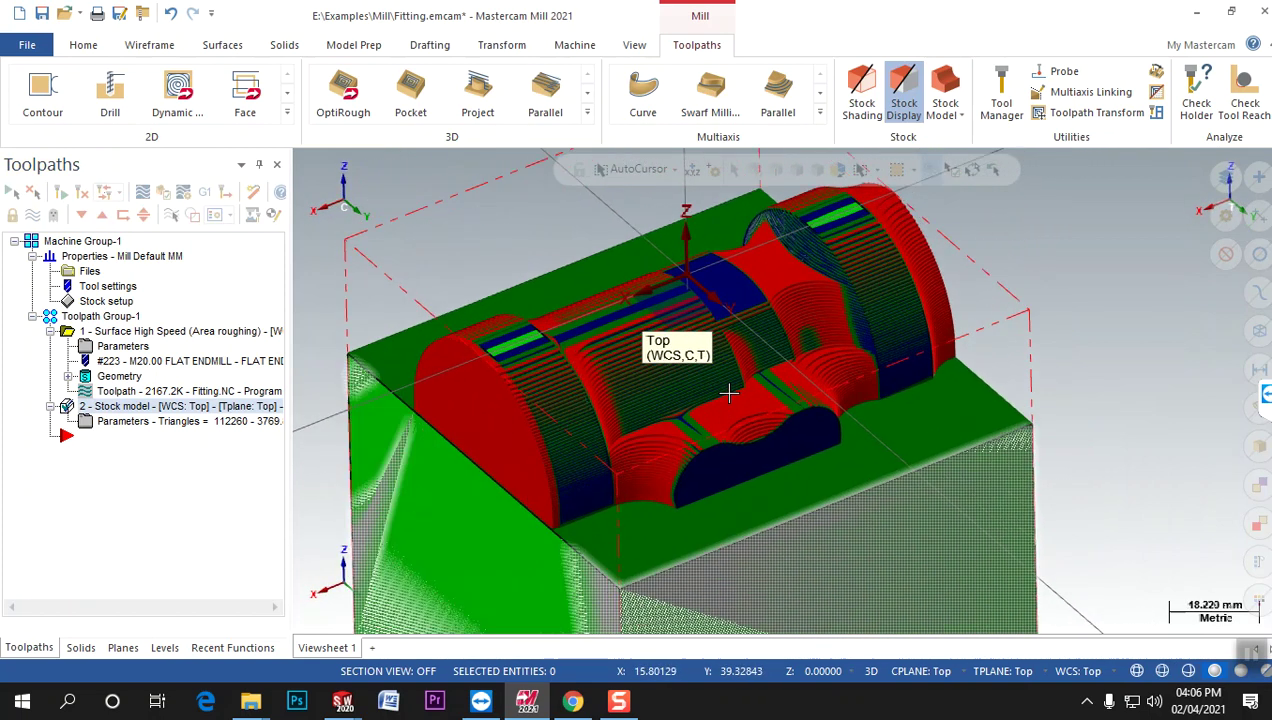
Set both the wall stock and floor stock of the Area Roughing operation's machining geometry to 0.5 and apply the change.
click(120, 347)
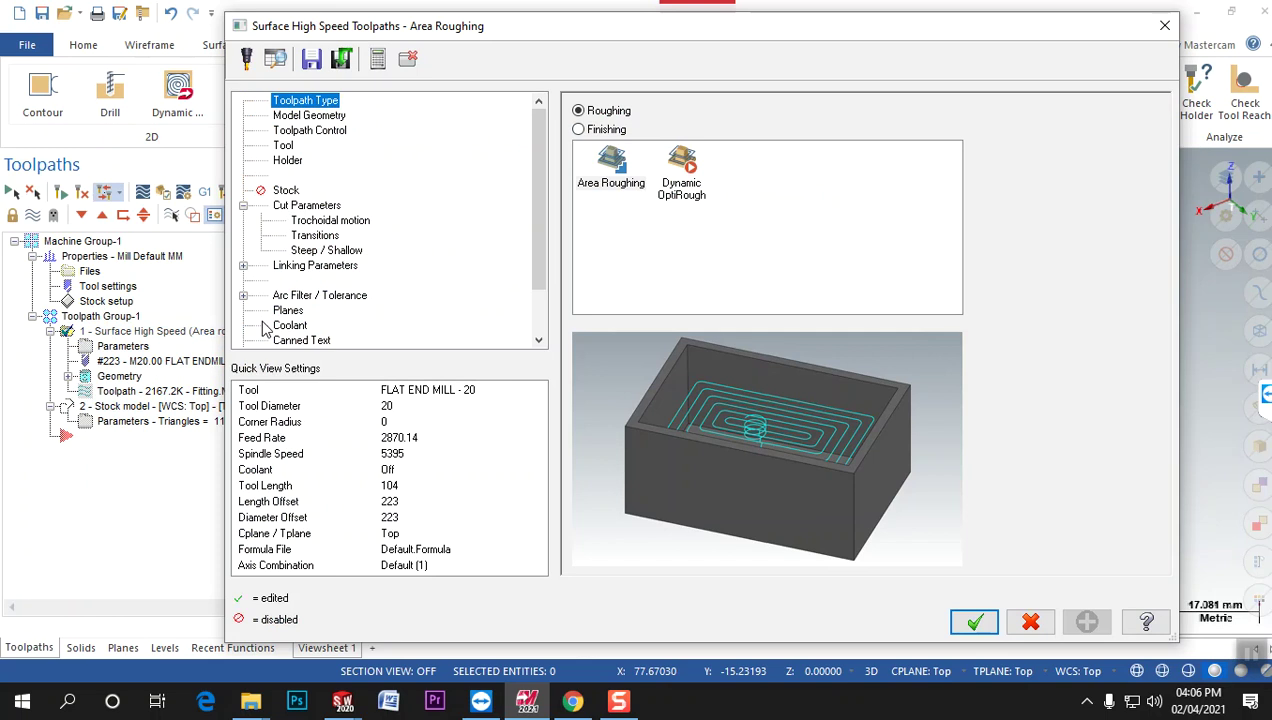
click(305, 208)
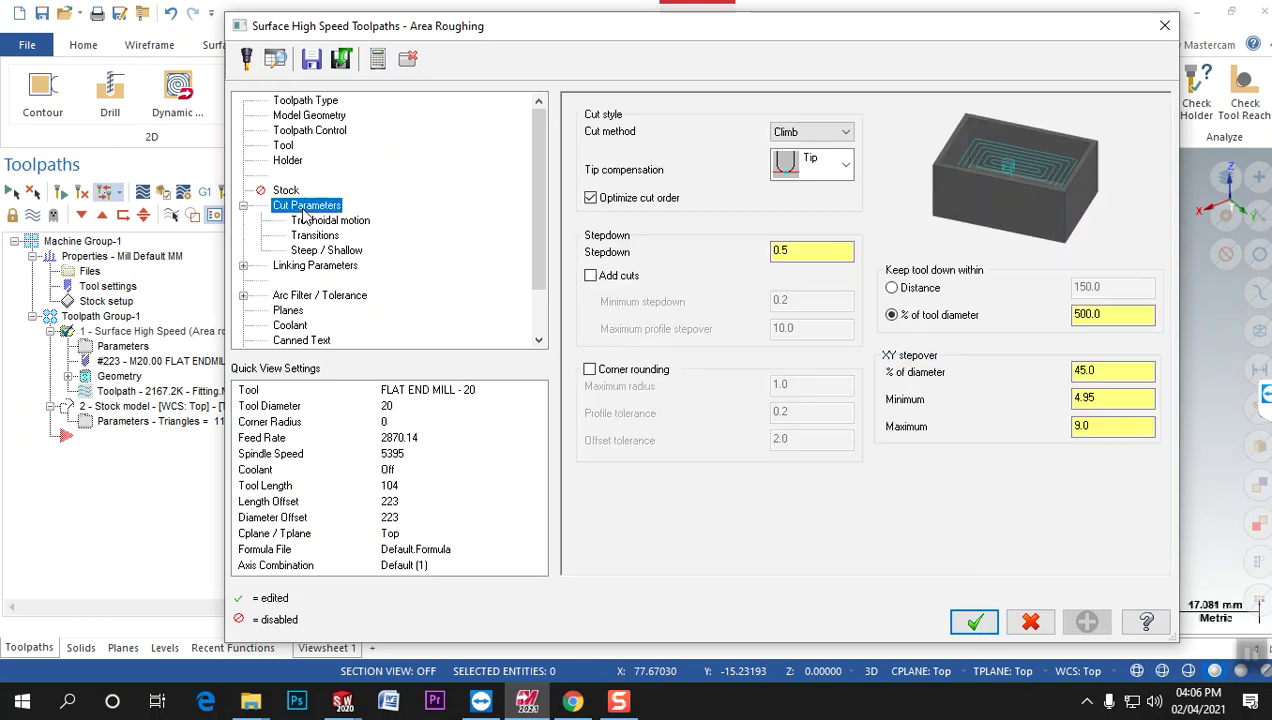
click(302, 103)
click(320, 116)
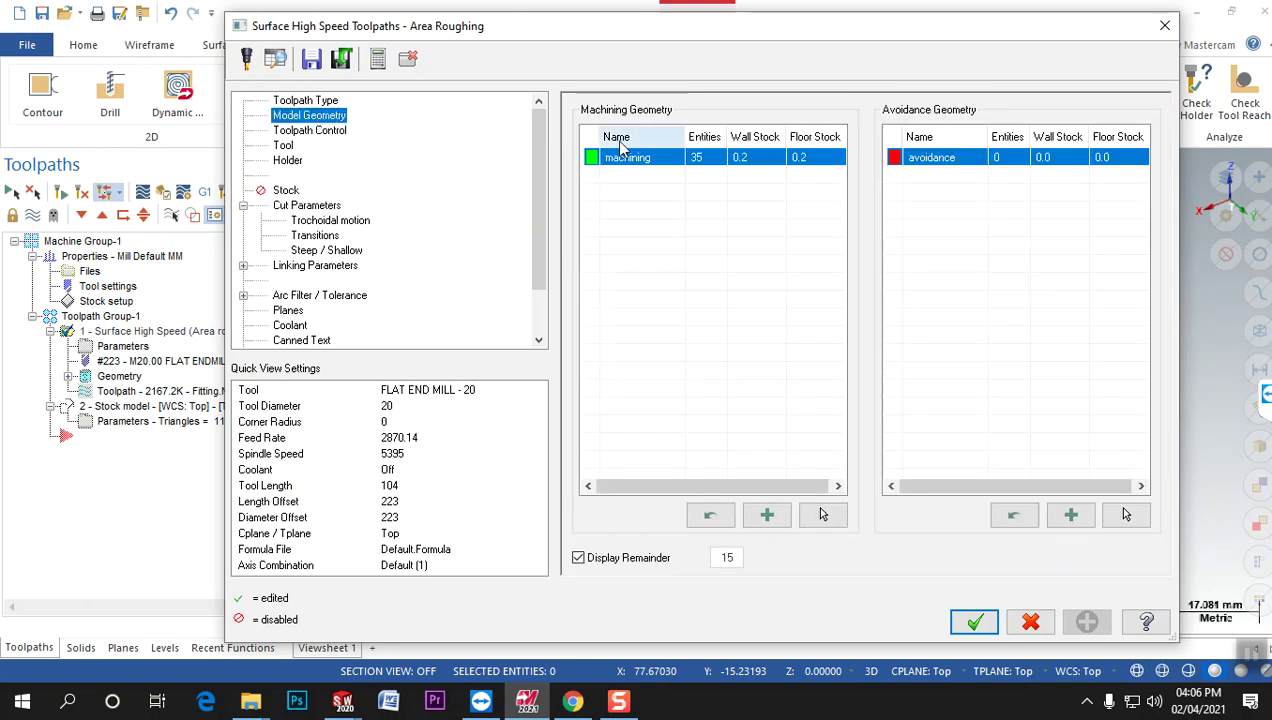
click(738, 165)
key(BackSpace)
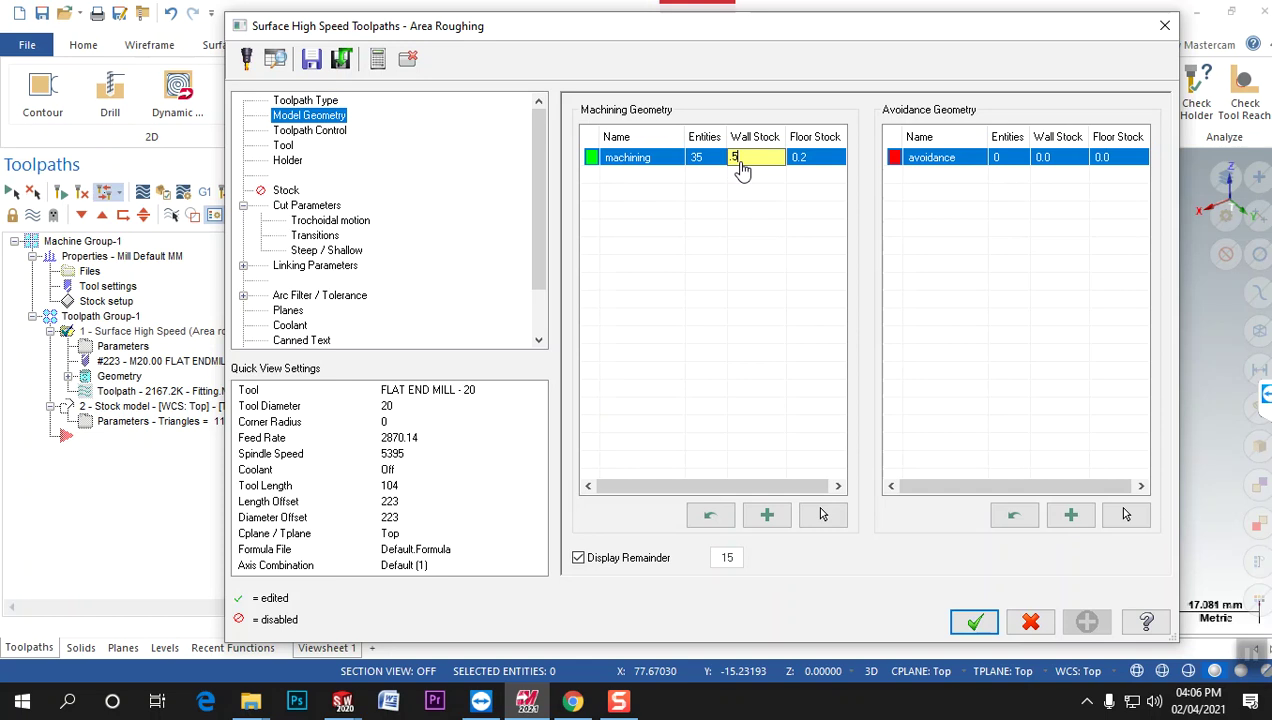
key(Return)
click(805, 160)
key(BackSpace)
key(Return)
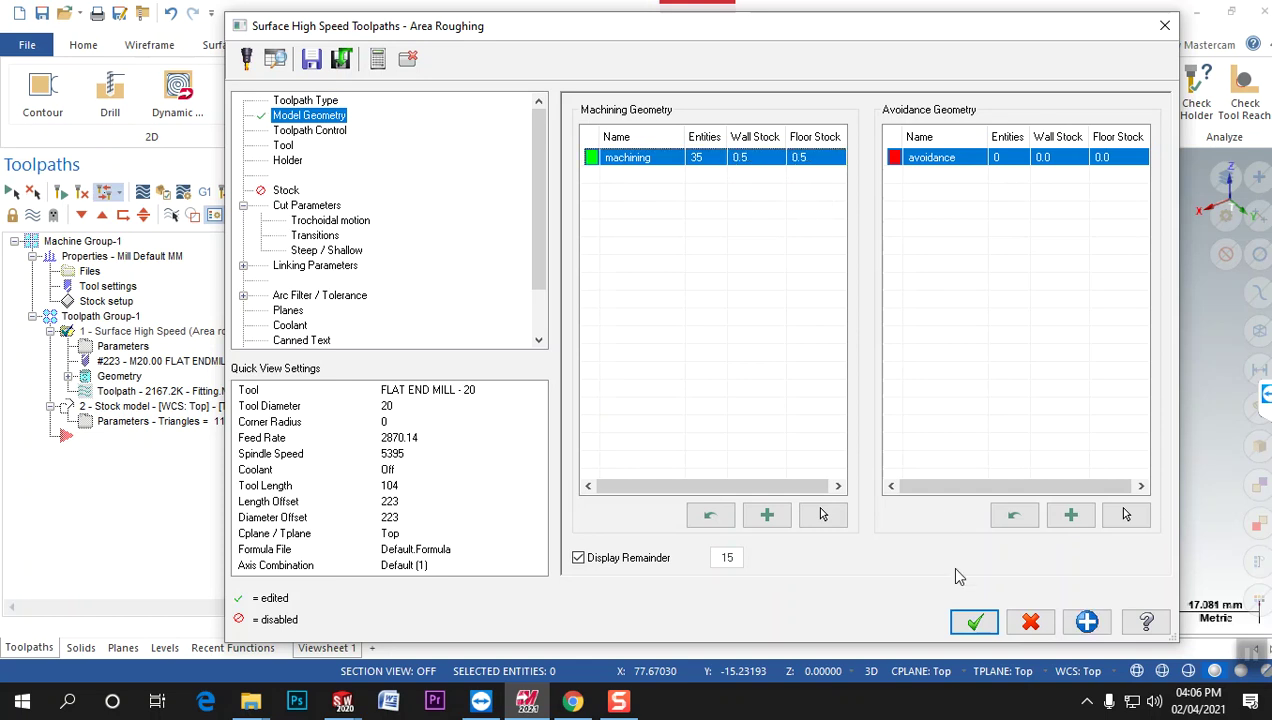
click(974, 622)
Regenerate the outdated stock model and turn on the toolpath display for the whole toolpath group.
click(82, 193)
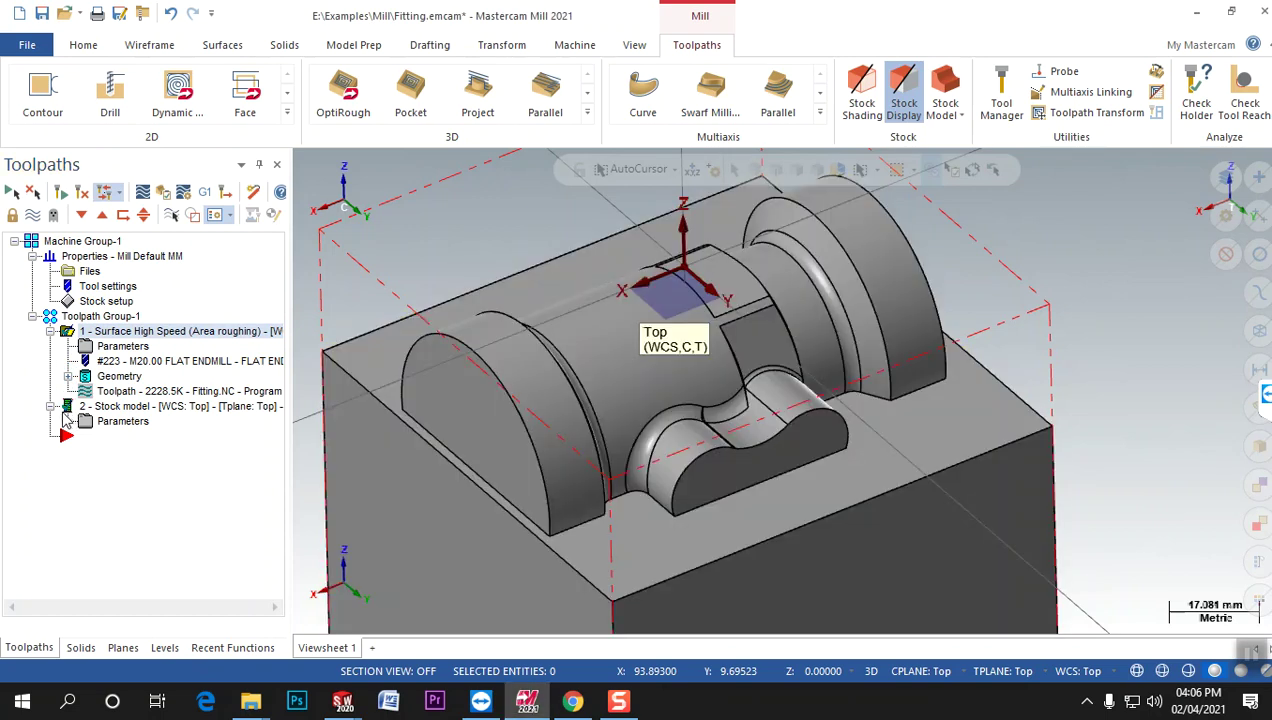
click(92, 317)
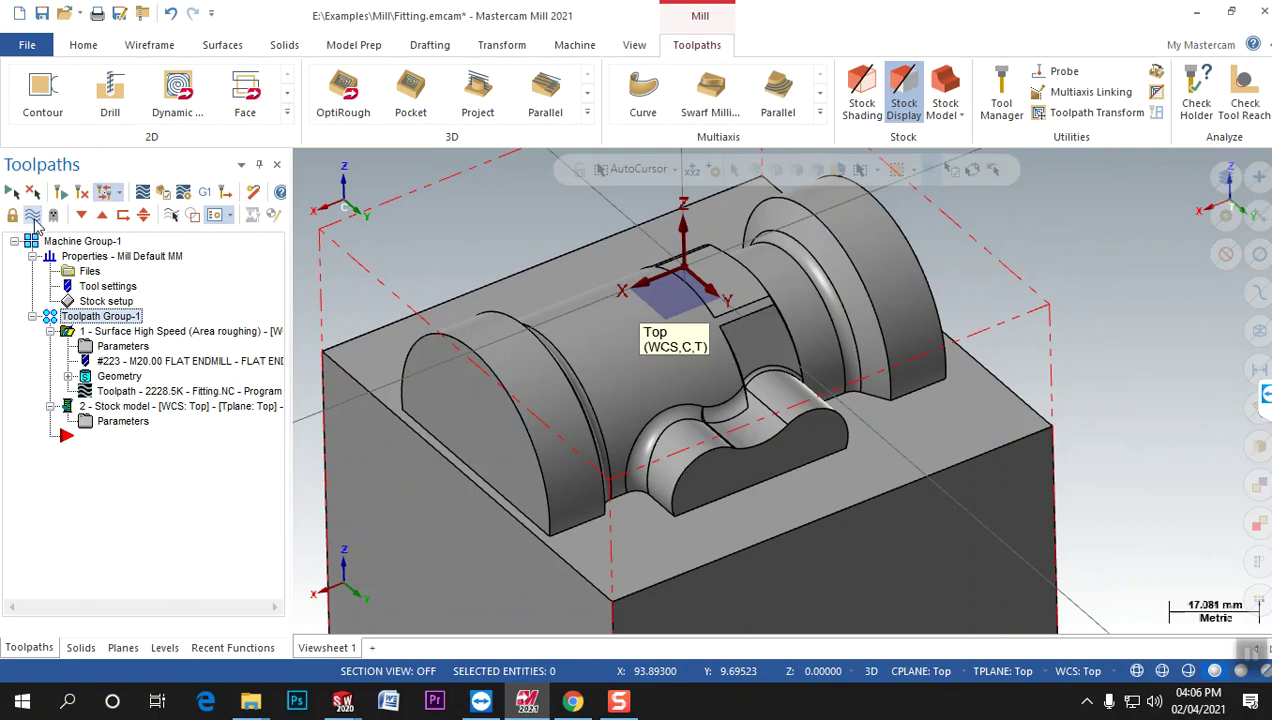
click(33, 214)
mouse_move(610, 428)
middle_down()
mouse_move(619, 460)
mouse_move(635, 428)
middle_up()
scroll(635, 428, down, 6)
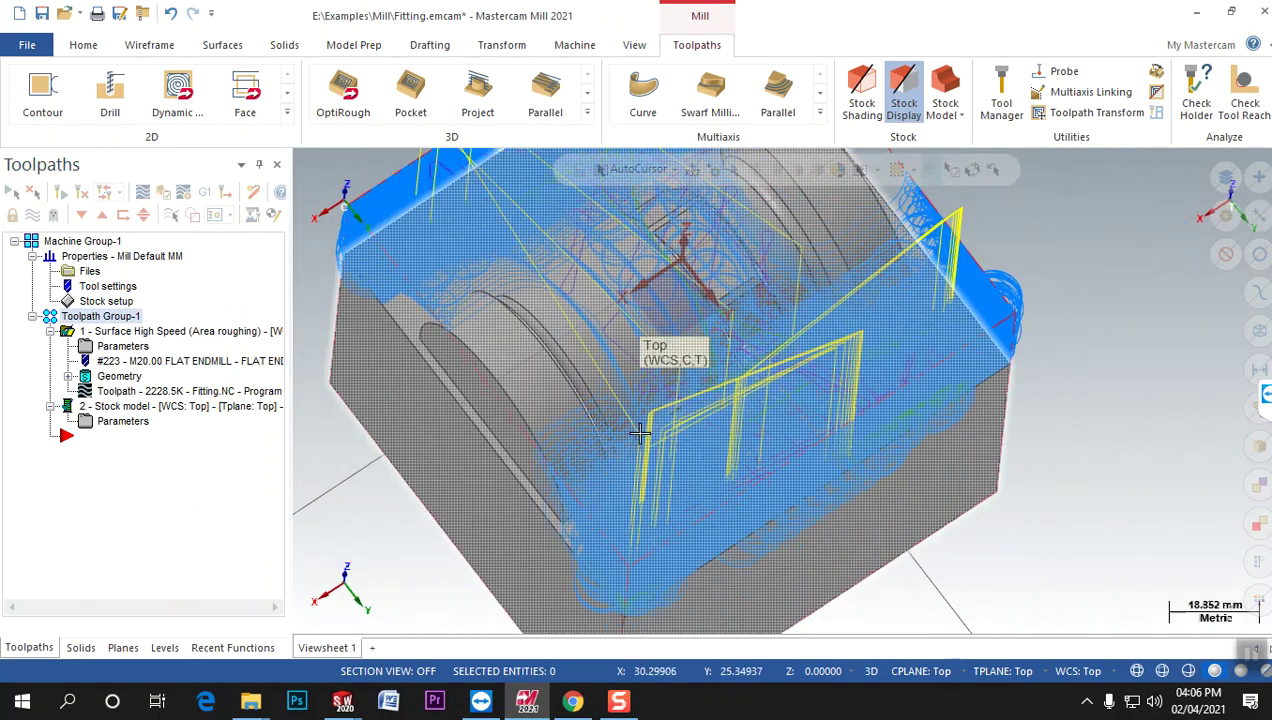
mouse_move(685, 415)
middle_down()
mouse_move(660, 420)
mouse_move(688, 418)
middle_up()
scroll(690, 418, up, 3)
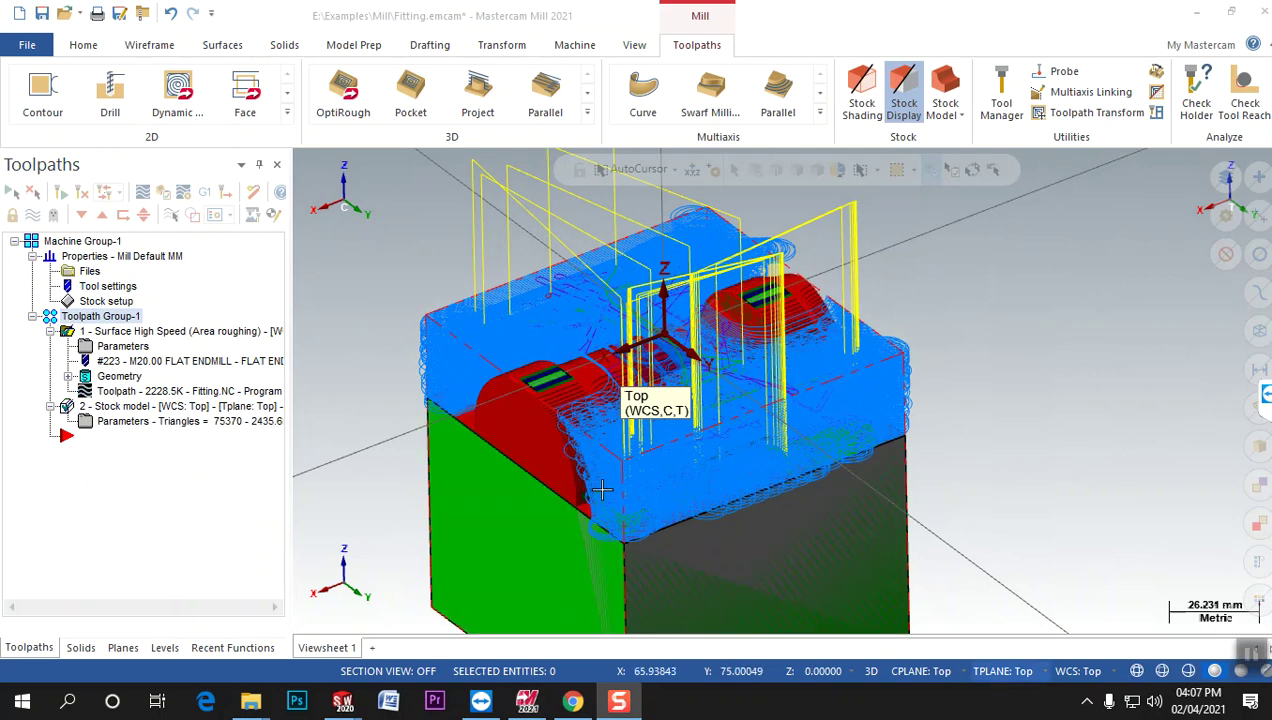
Hide the Area Roughing toolpath and inspect the color-coded leftover material on the updated stock model.
click(100, 331)
click(33, 214)
middle_drag(344, 281, 409, 295)
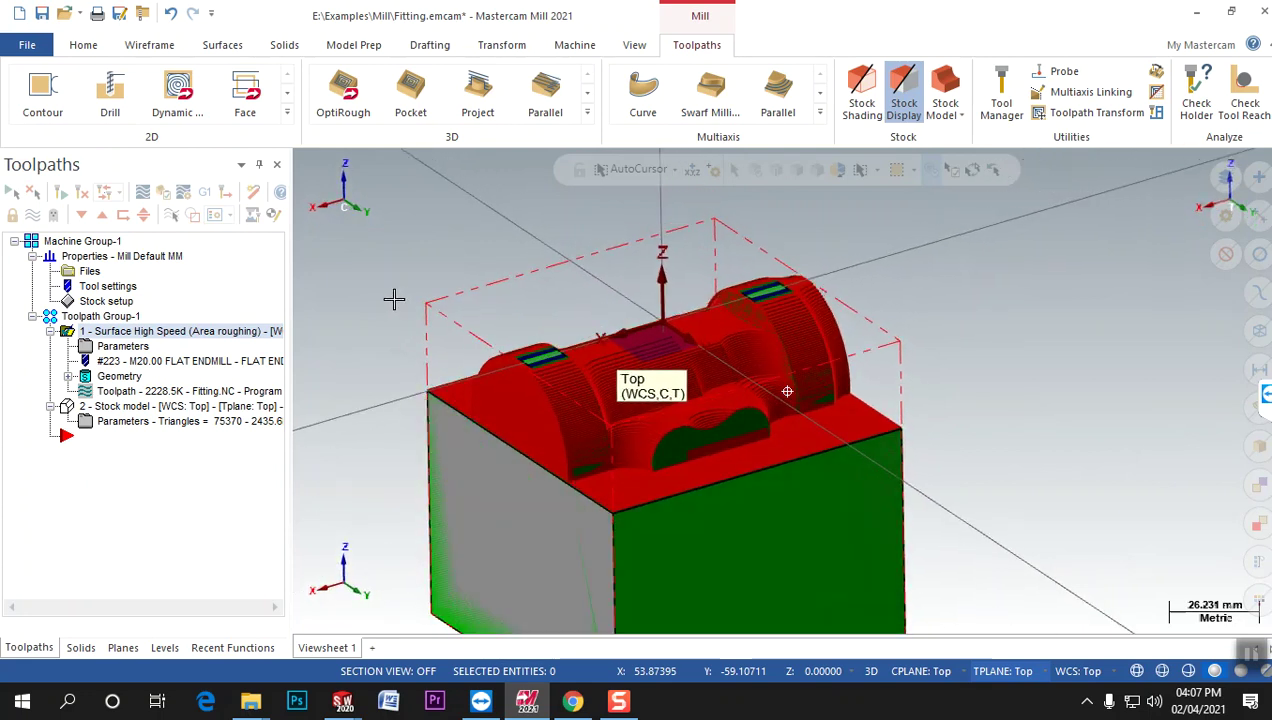
middle_drag(622, 429, 490, 502)
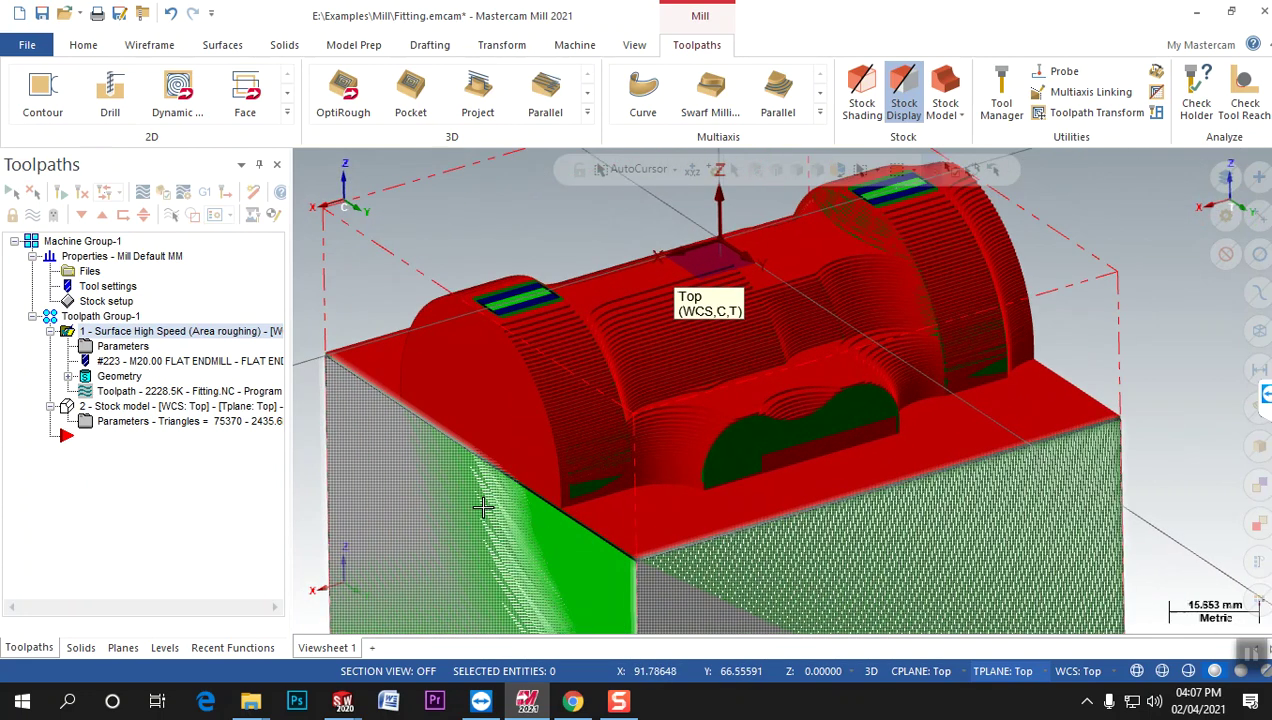
middle_drag(823, 474, 964, 431)
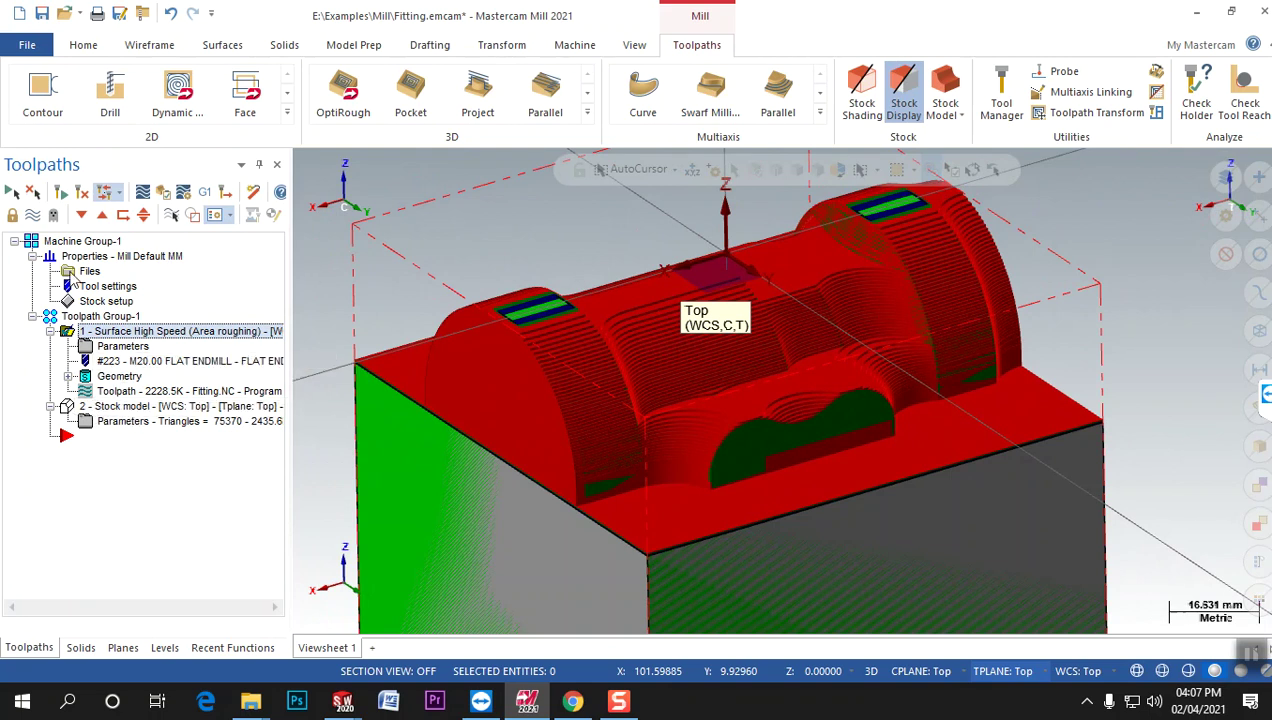
Redisplay the Area Roughing toolpath and review the operation's containment boundary, stepdown and XY stepover settings.
click(32, 215)
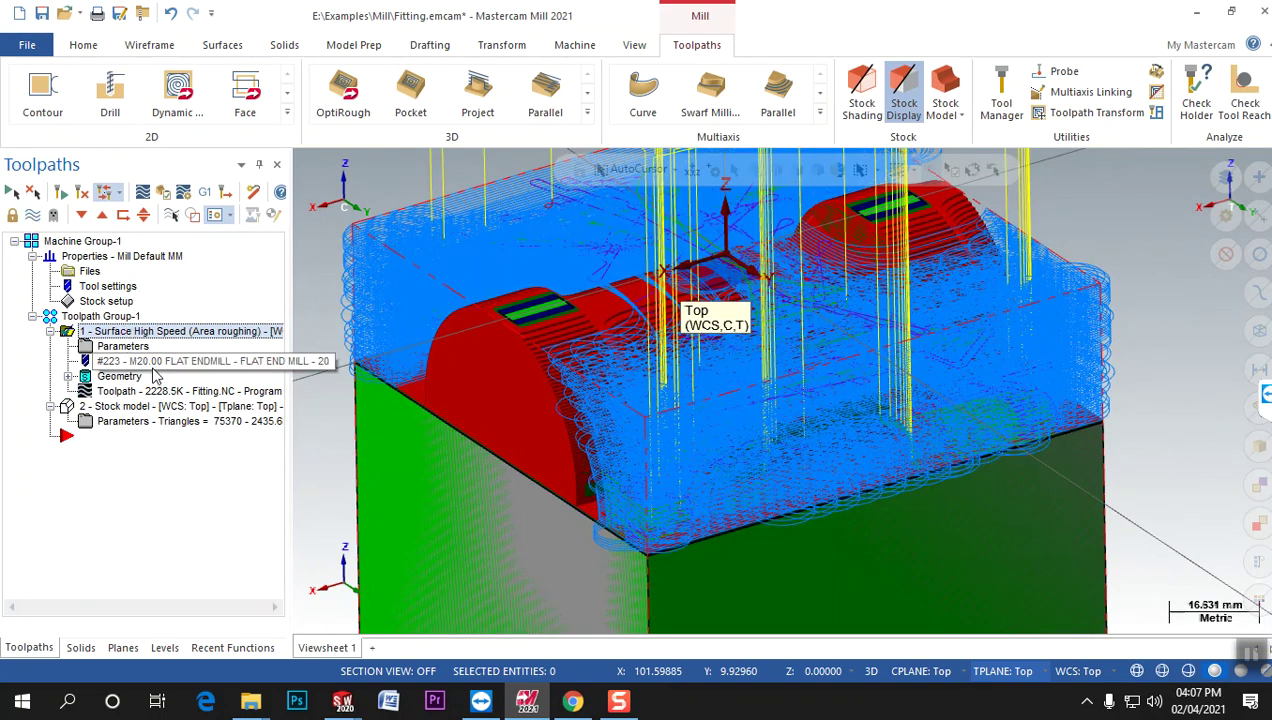
scroll(515, 155, down, 4)
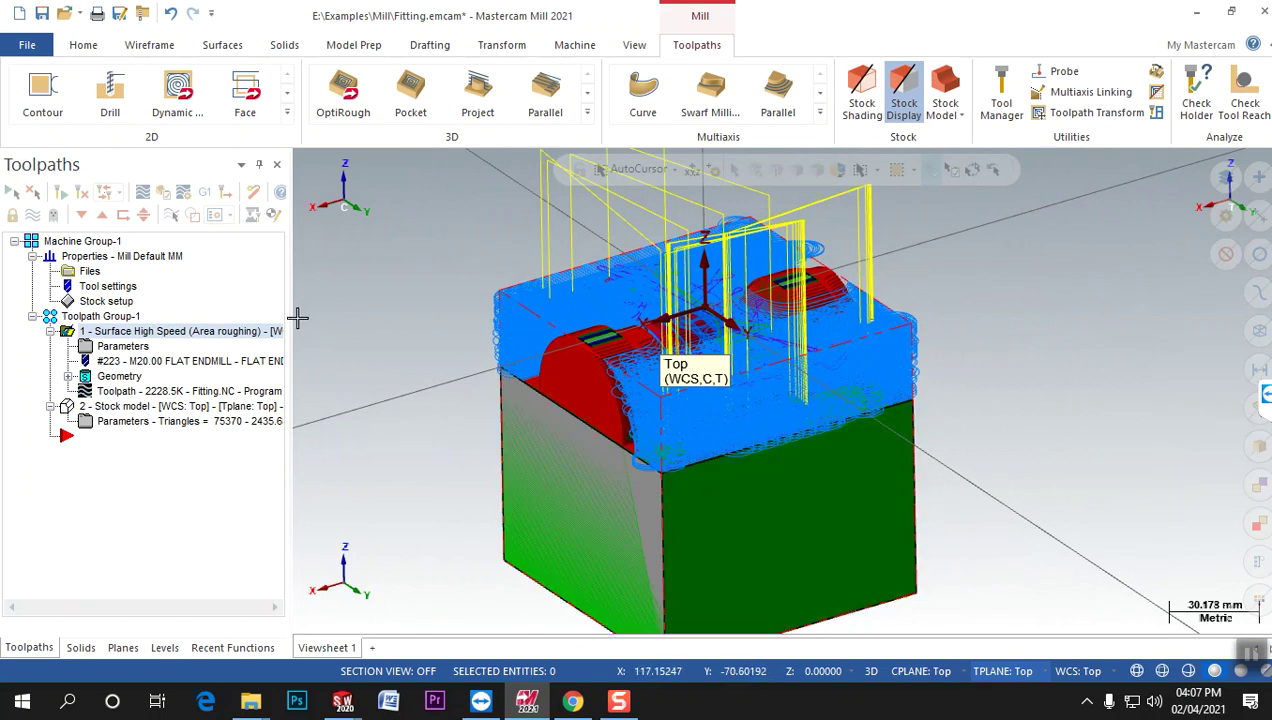
click(123, 346)
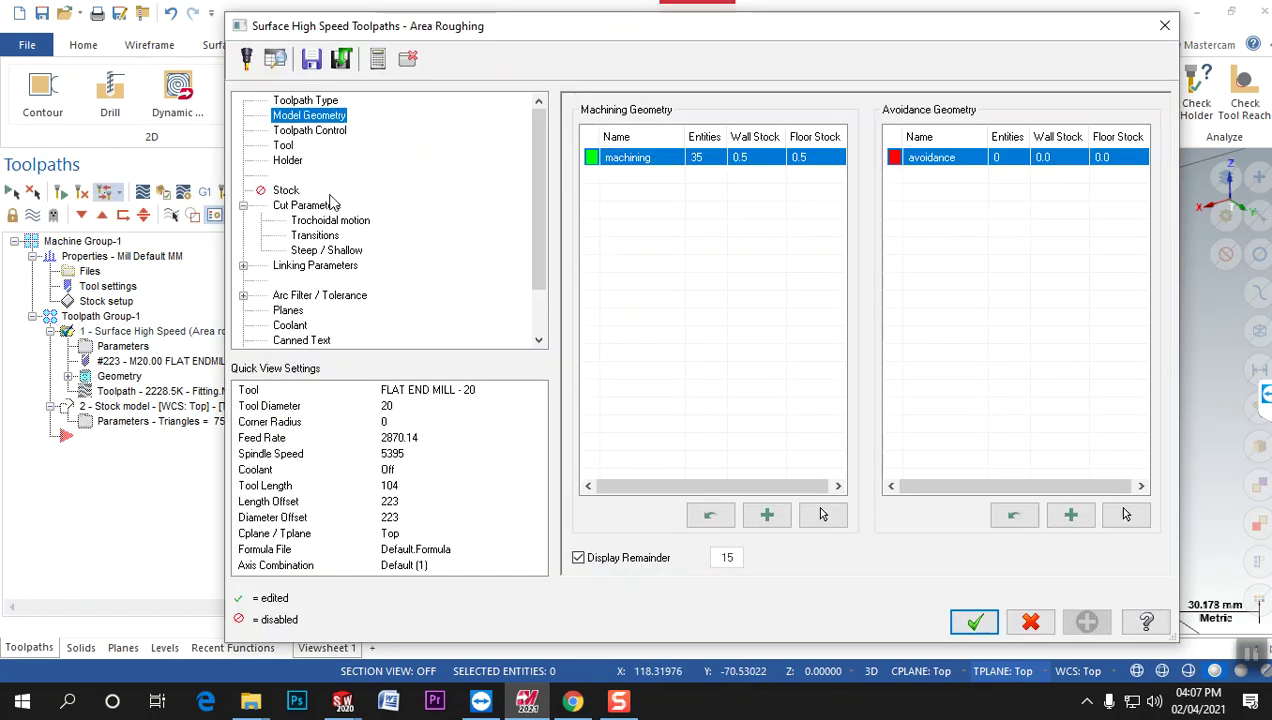
click(303, 131)
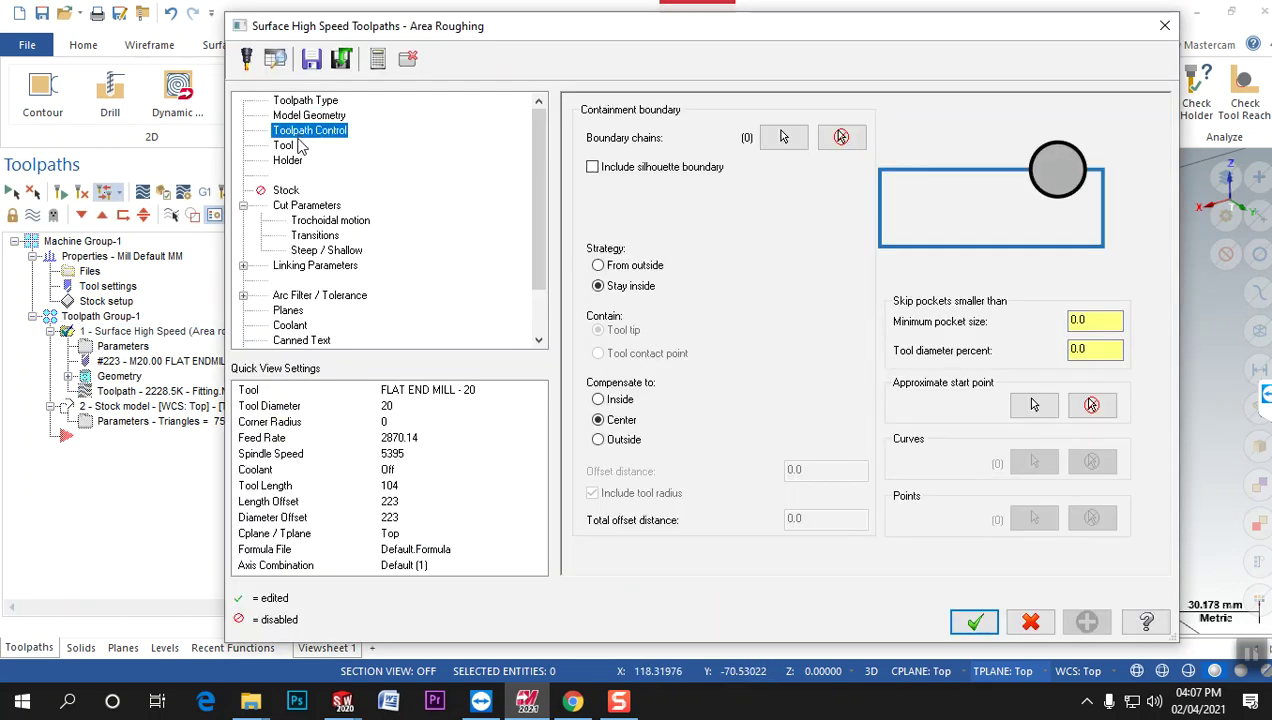
click(305, 205)
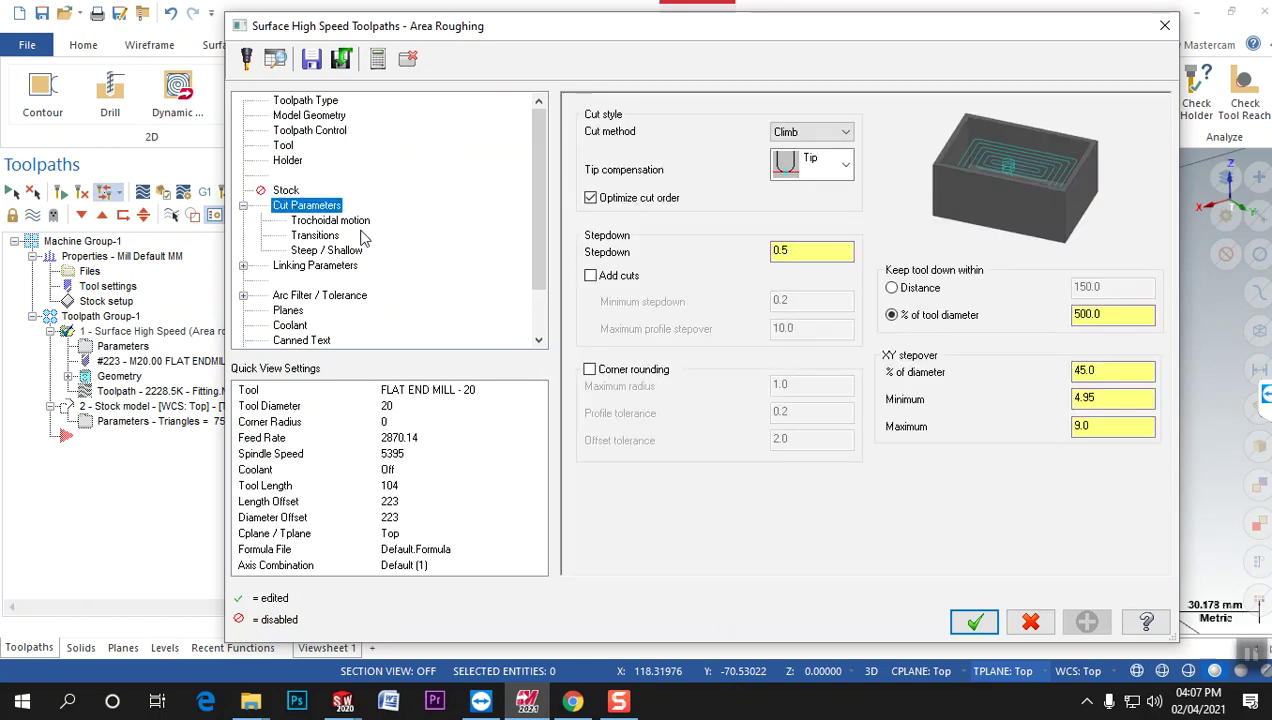
click(829, 252)
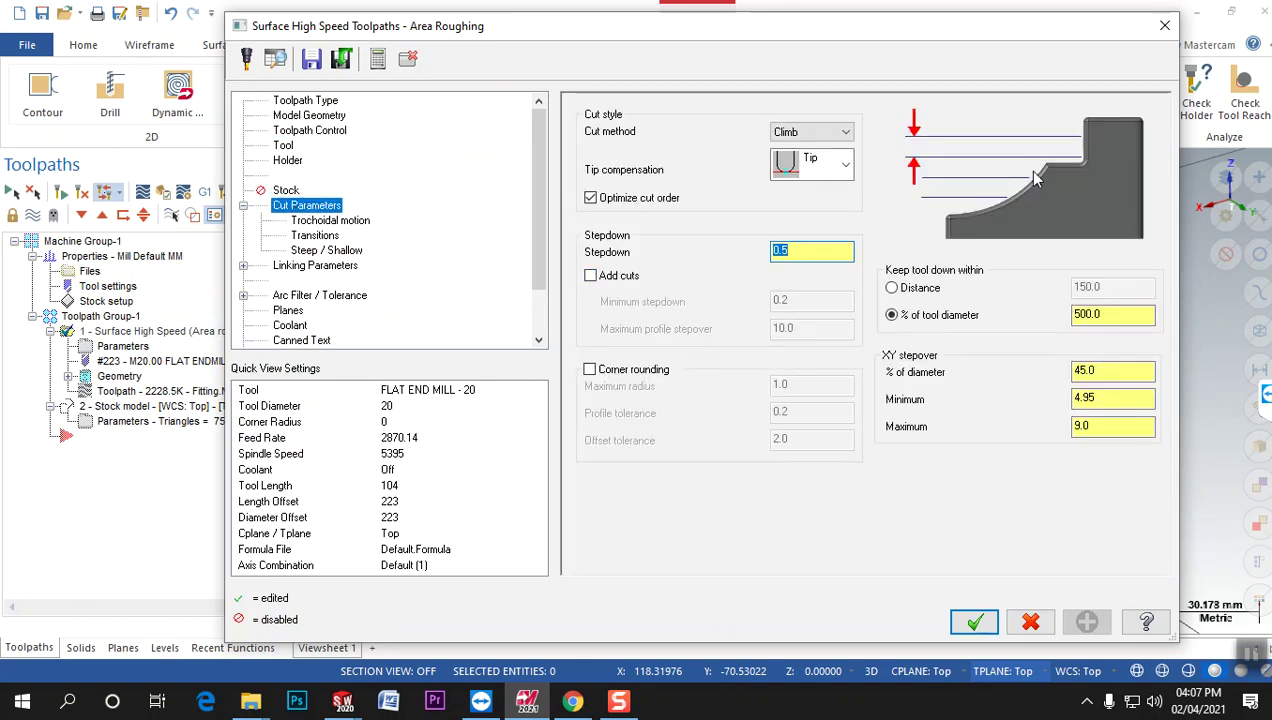
click(1108, 372)
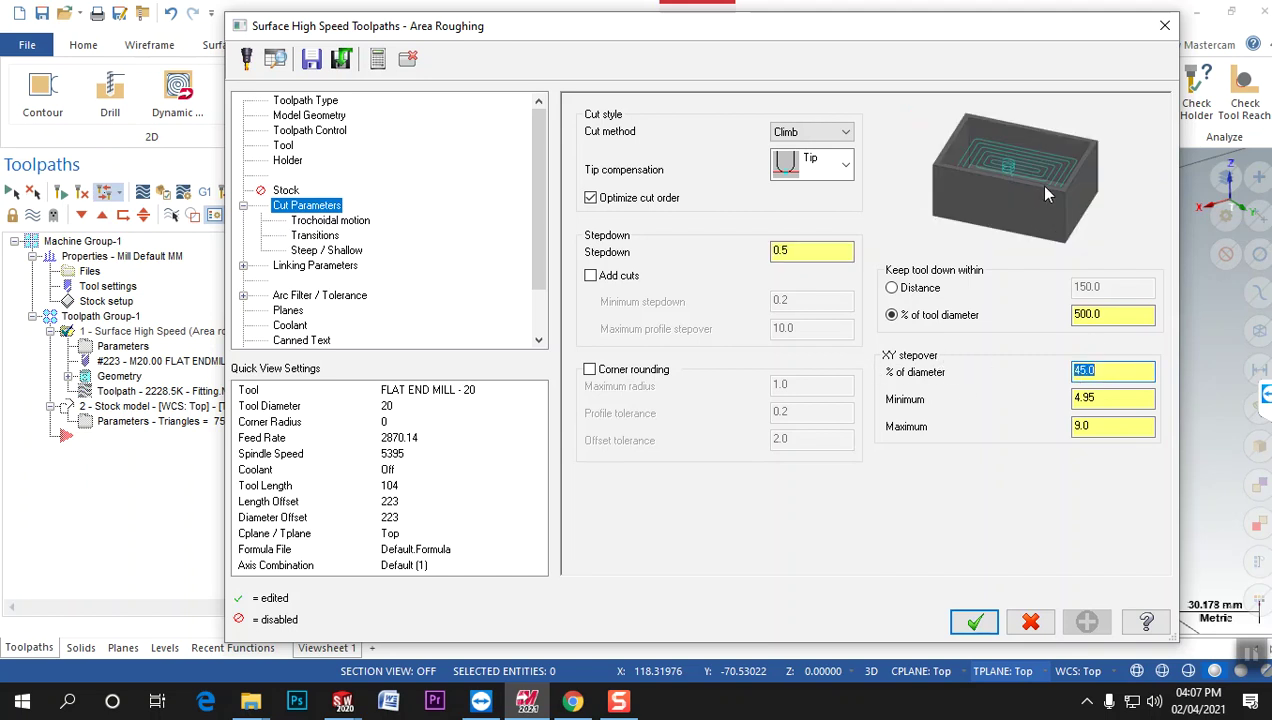
click(1101, 370)
click(1108, 399)
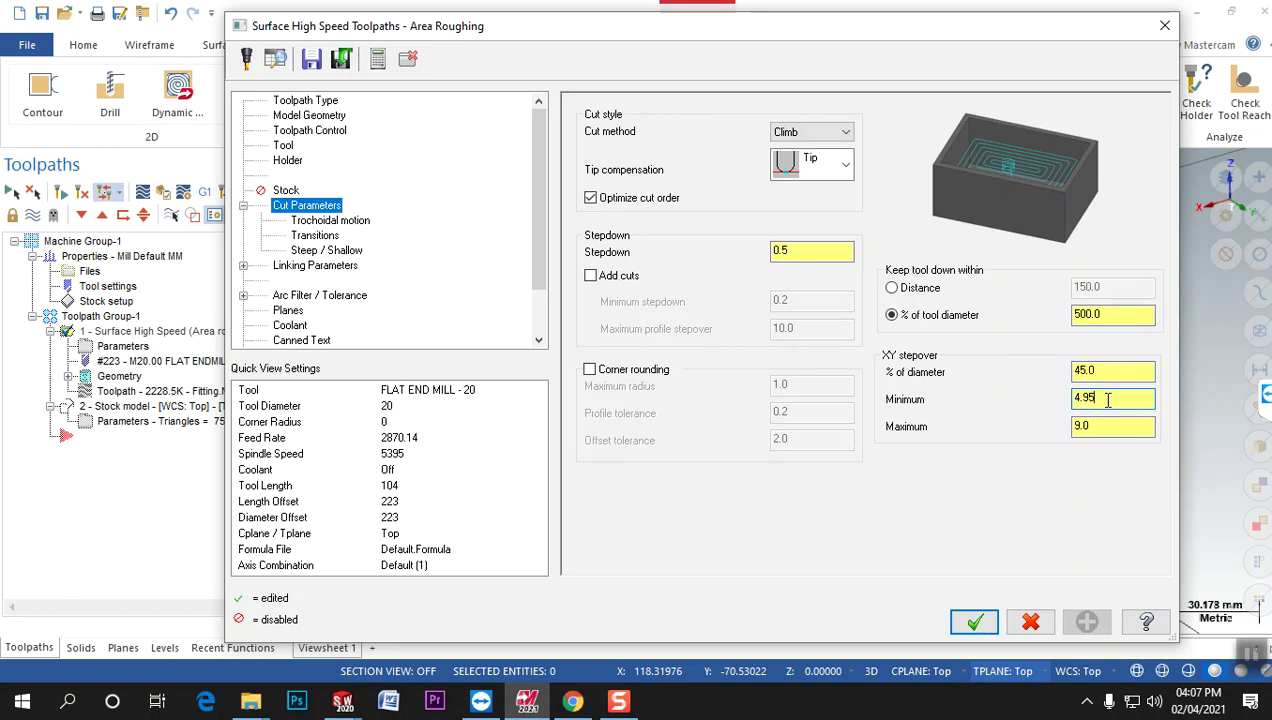
click(1109, 426)
Turn off trochoidal motion in the Area Roughing cut parameters and regenerate the operation.
click(362, 221)
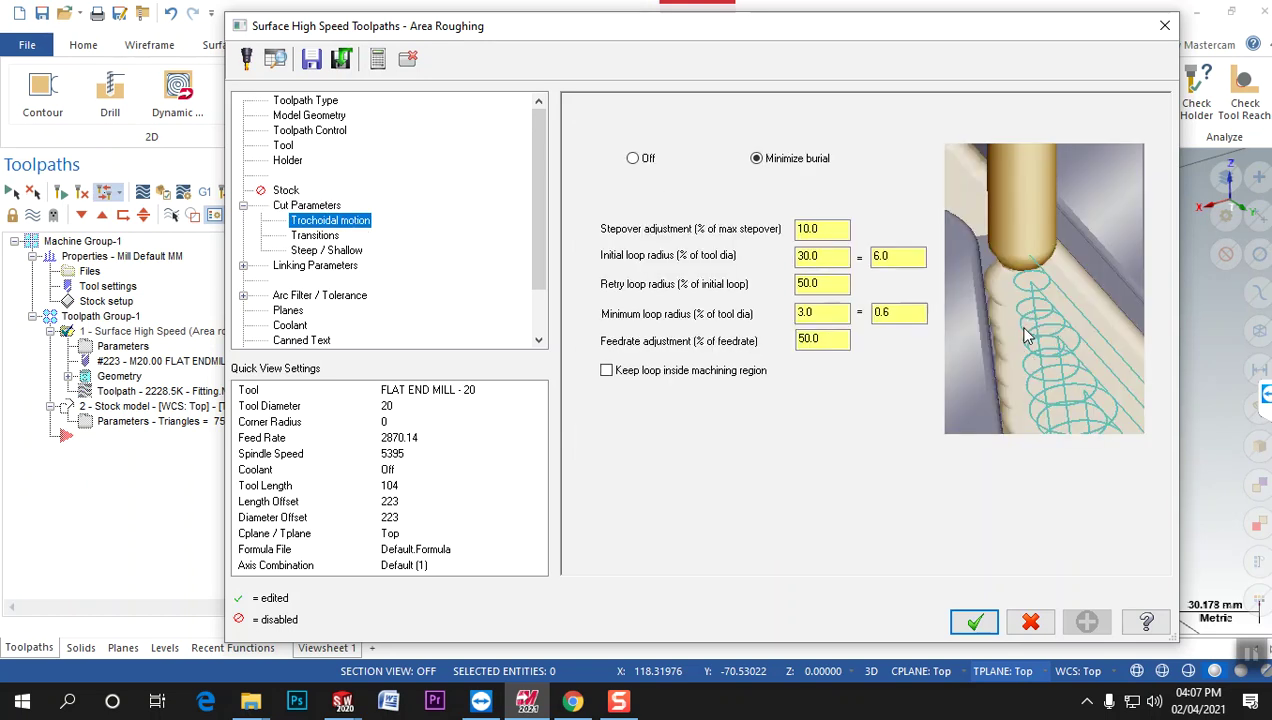
drag(905, 31, 832, 33)
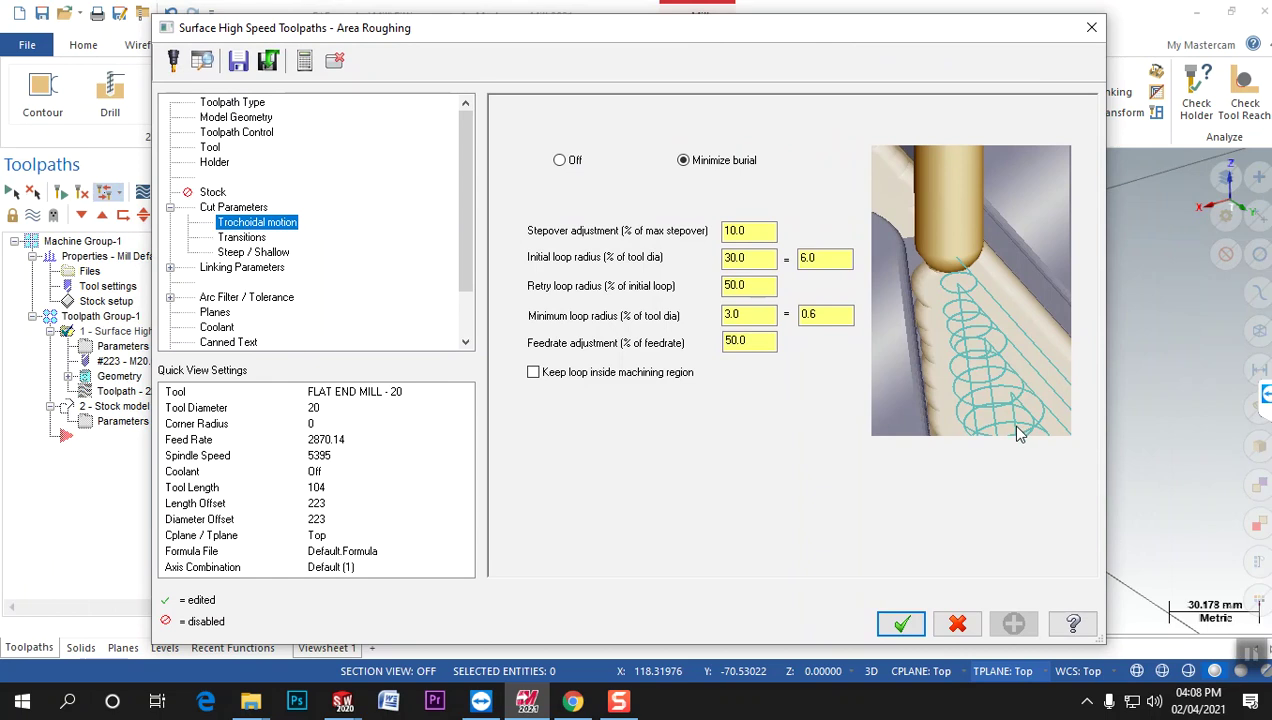
click(566, 162)
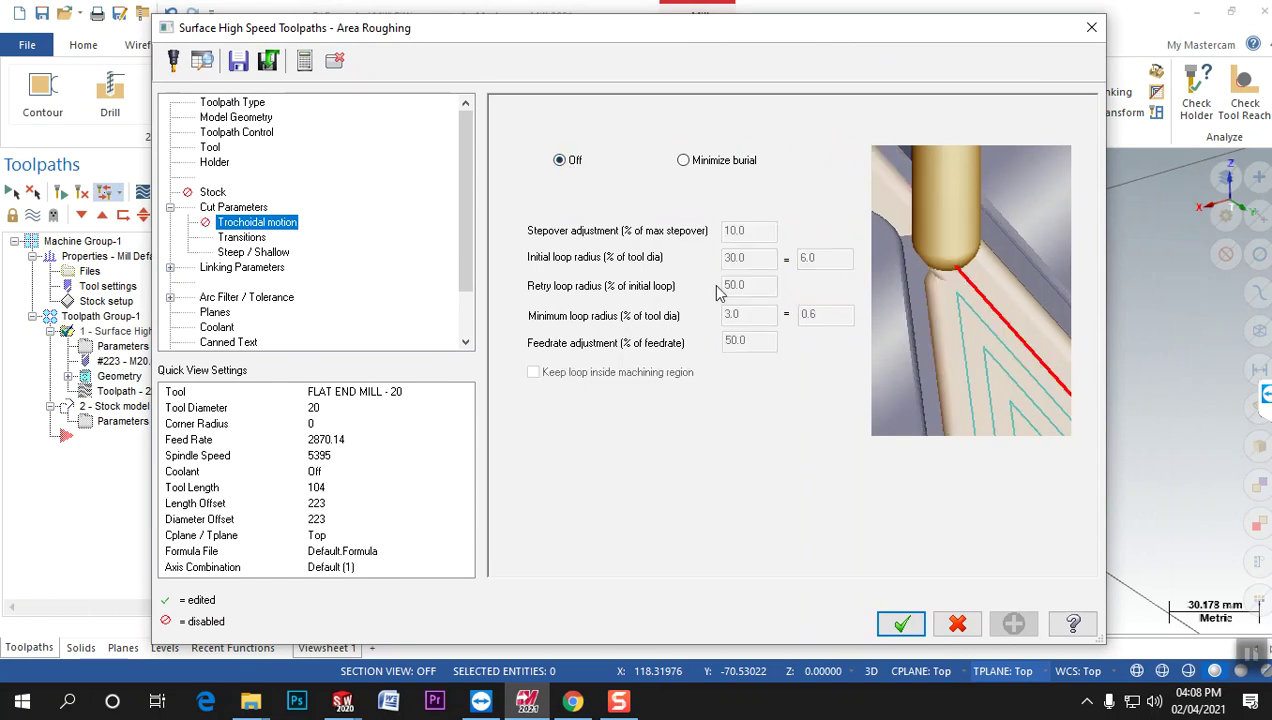
click(918, 622)
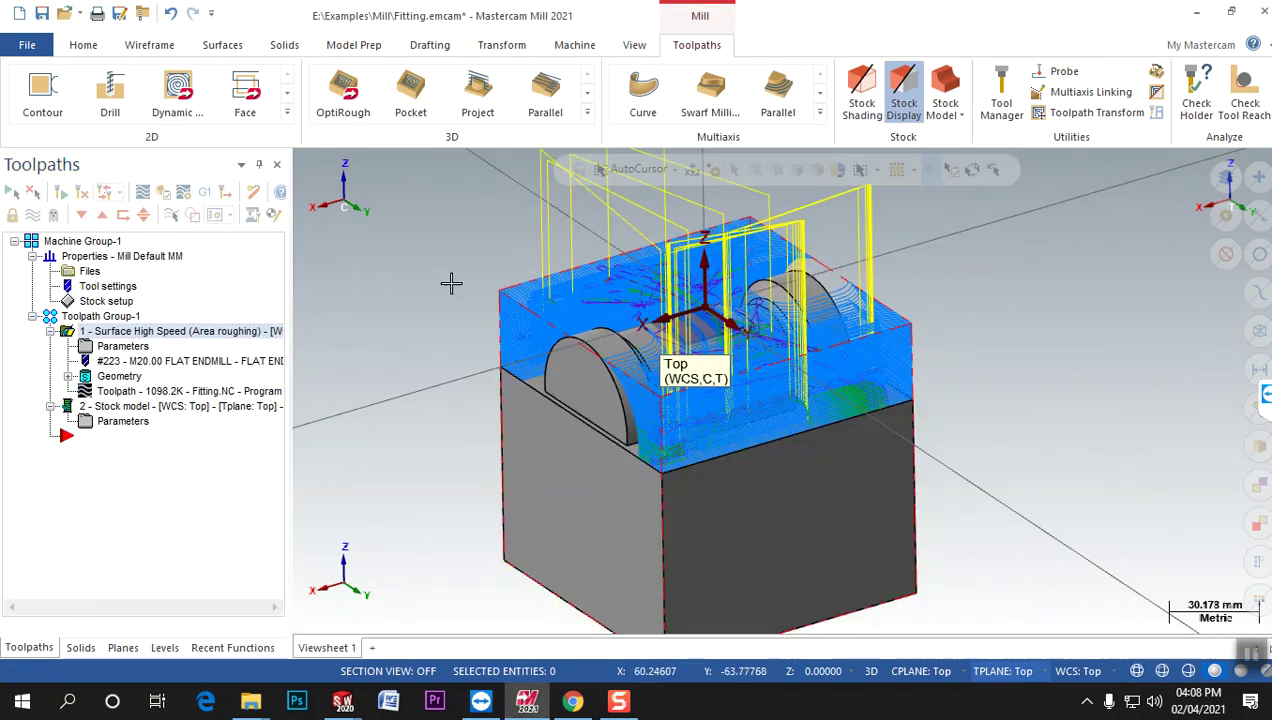
mouse_move(866, 300)
middle_down()
mouse_move(885, 383)
mouse_move(880, 275)
mouse_move(899, 292)
mouse_move(886, 298)
middle_up()
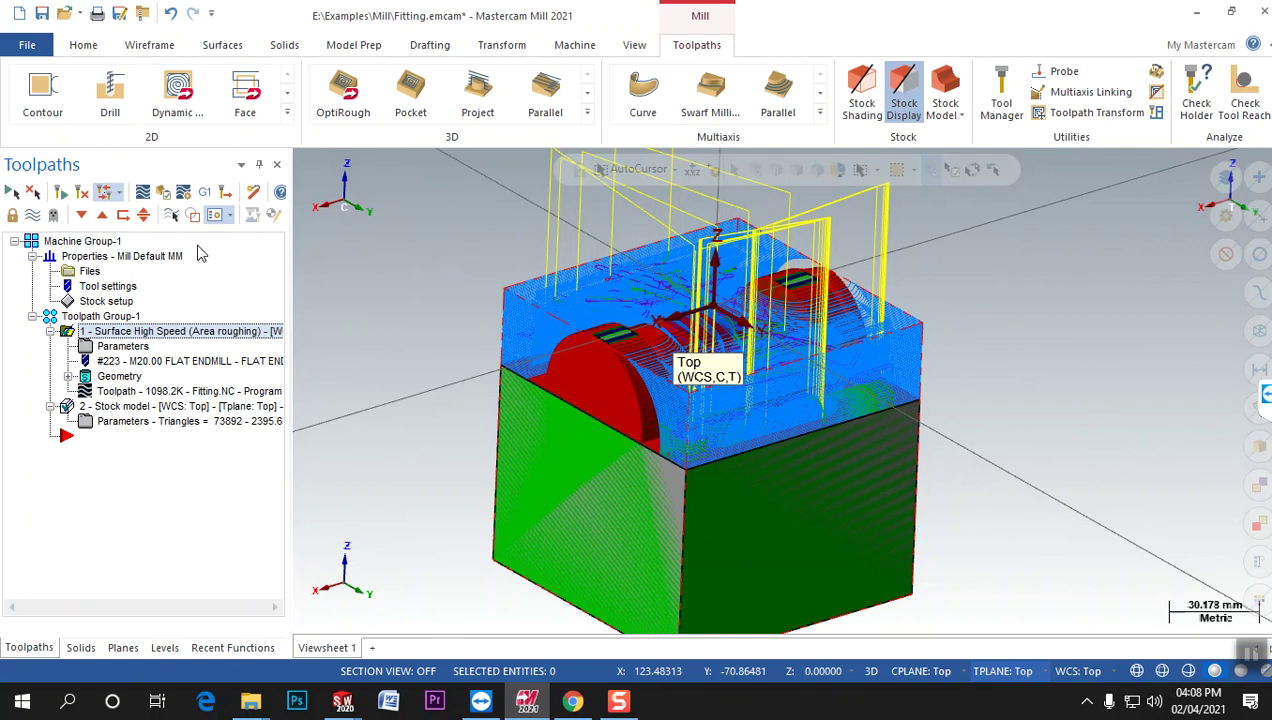
Verify the Area Roughing operation in the simulator, check its total machining time, play the cutting simulation, and close the simulator.
click(160, 194)
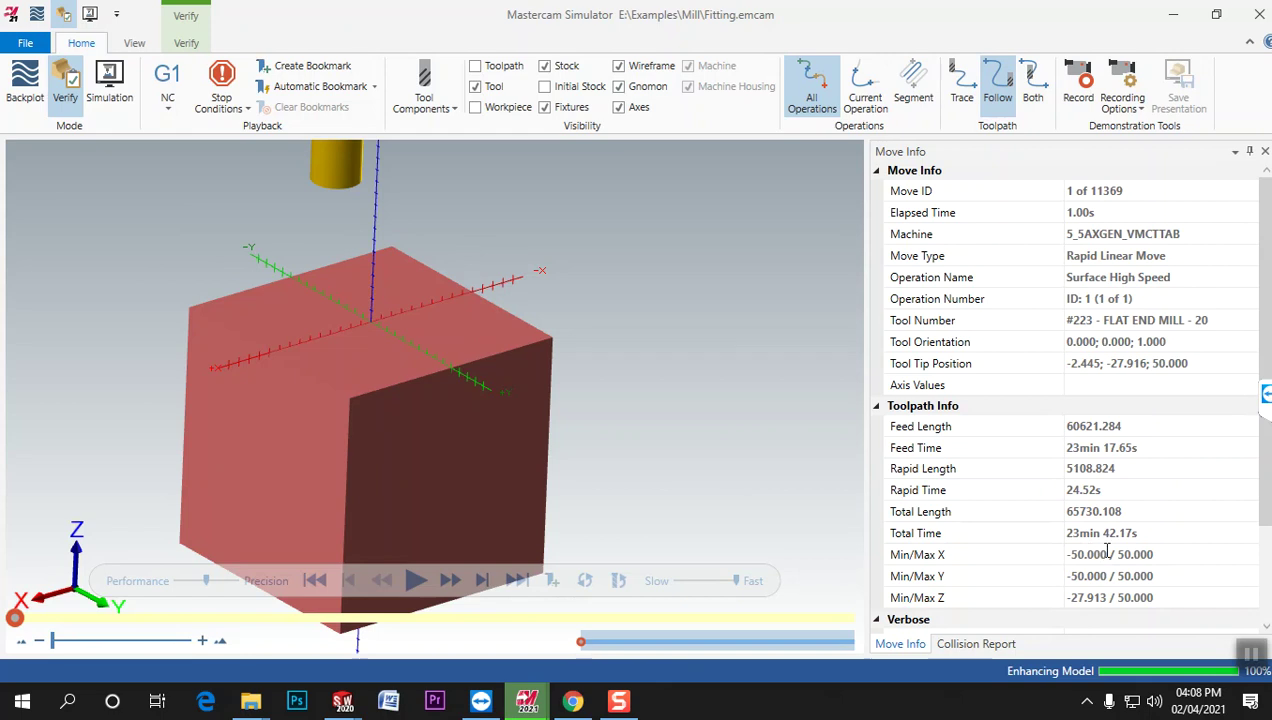
drag(1143, 533, 1062, 533)
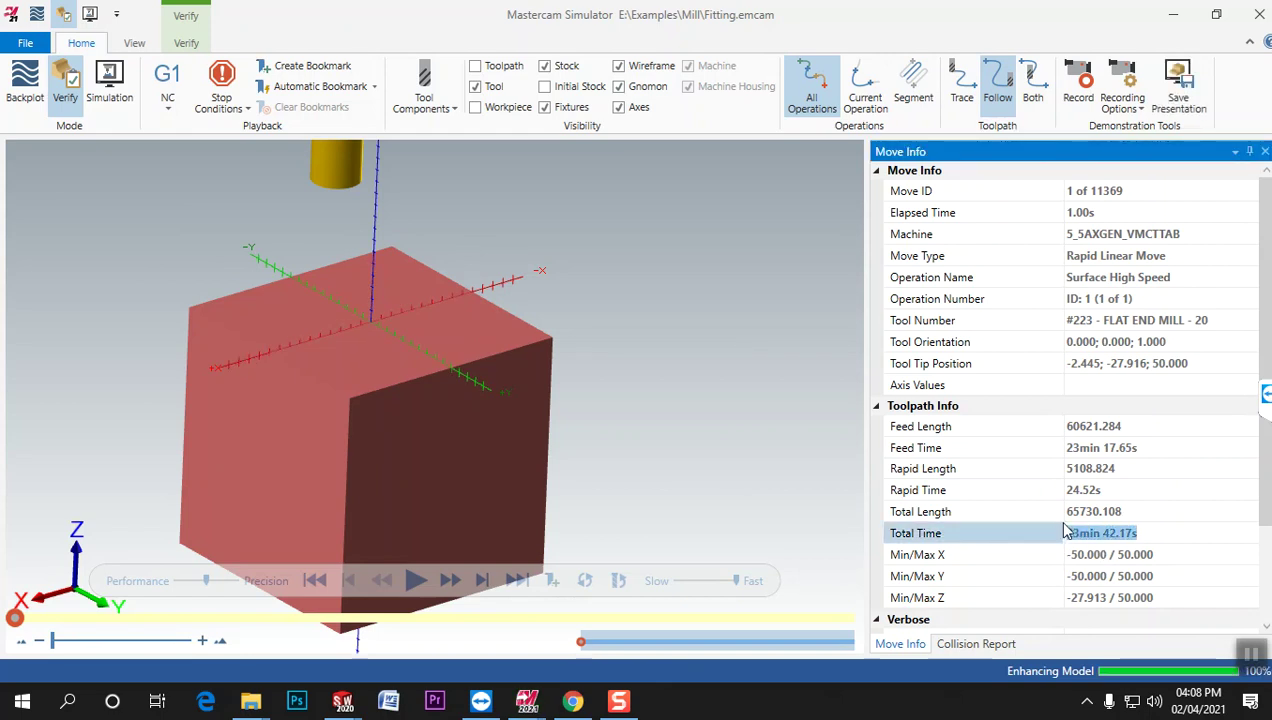
double_click(1109, 533)
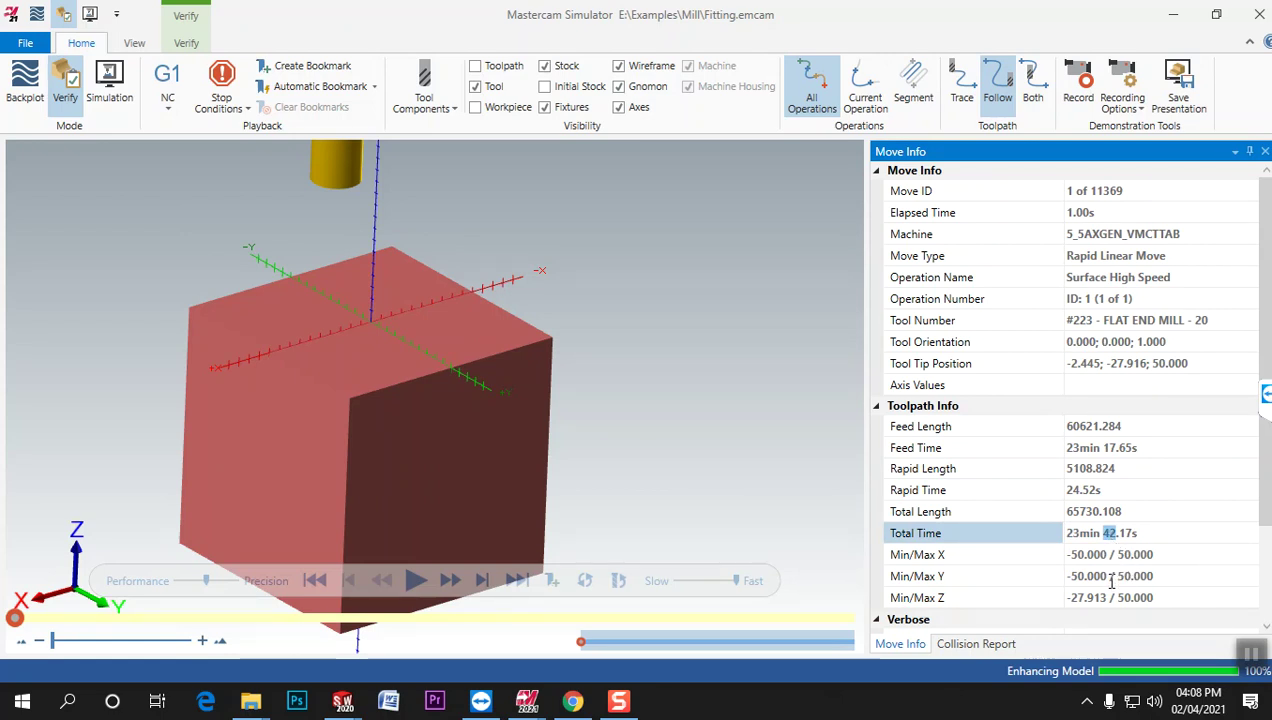
click(417, 584)
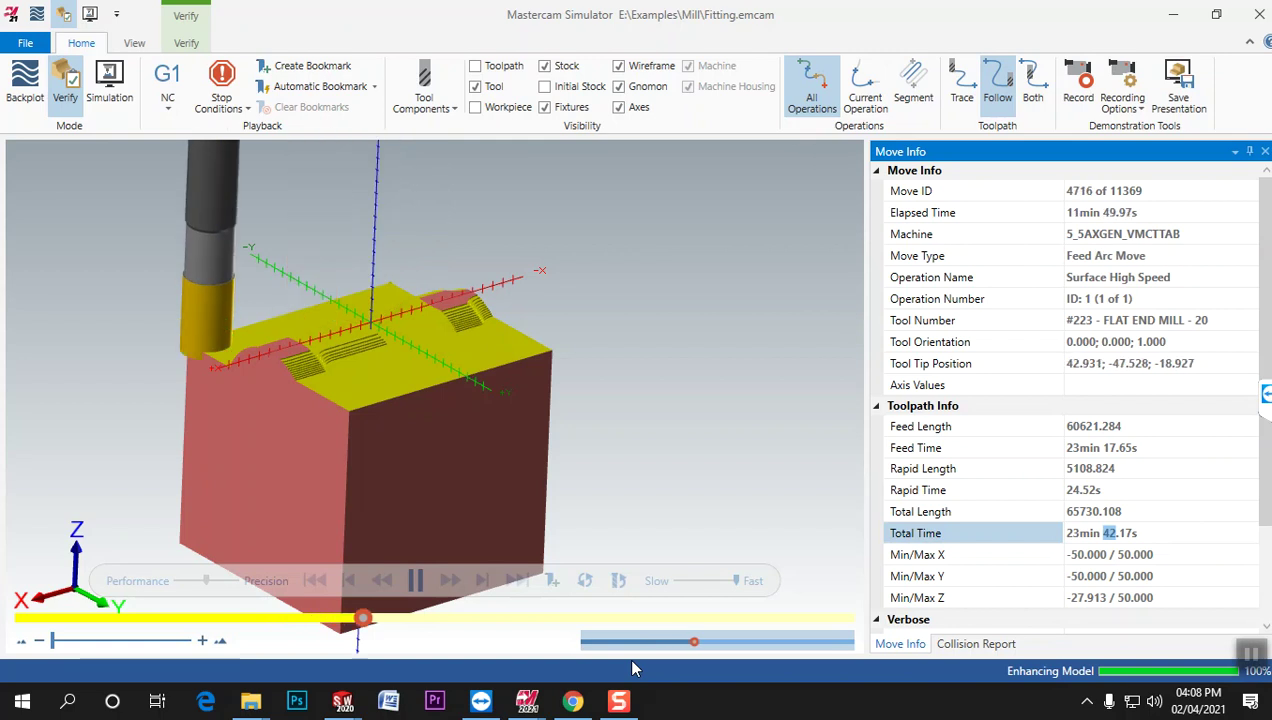
click(1259, 14)
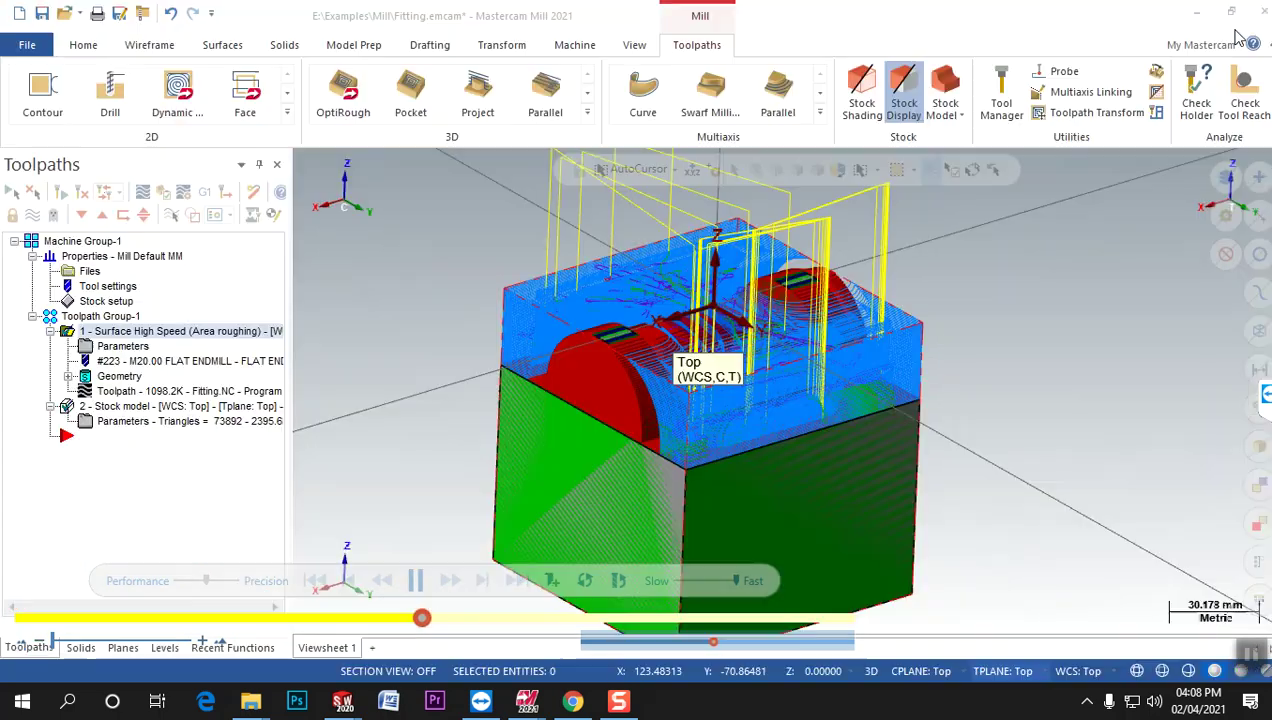
mouse_move(700, 318)
middle_down()
mouse_move(735, 212)
mouse_move(716, 316)
middle_up()
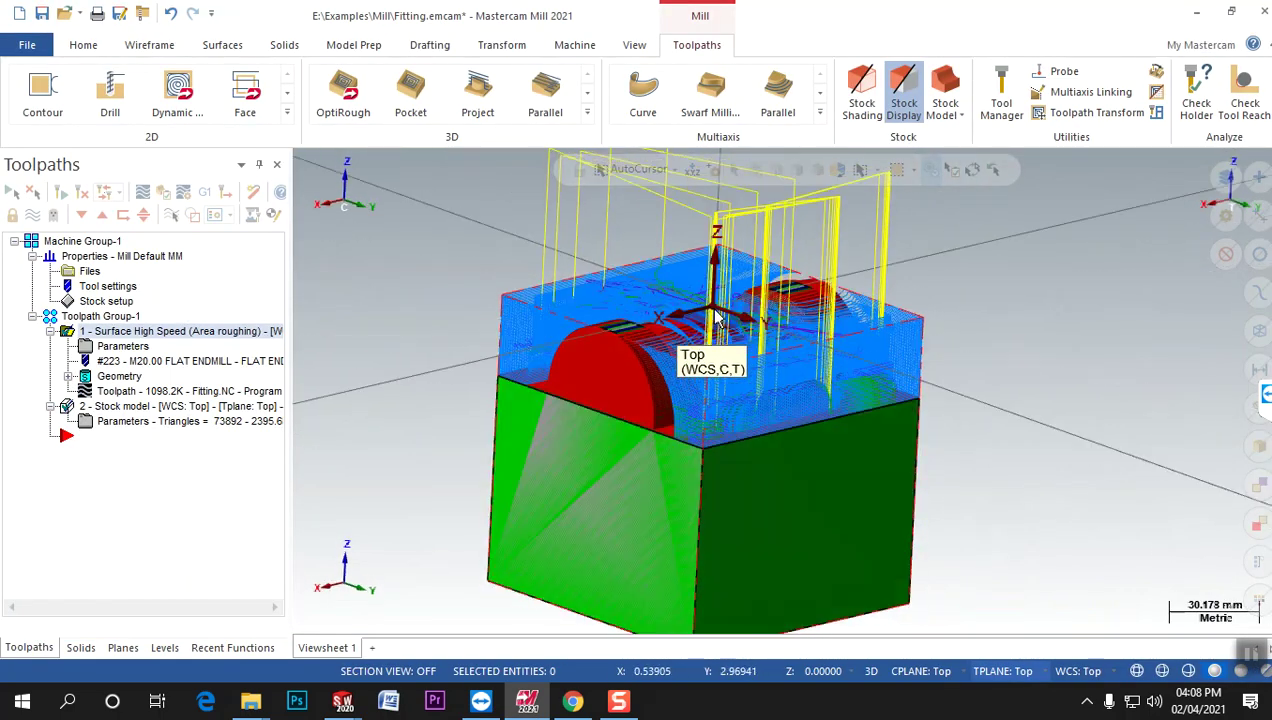
scroll(711, 318, down, 2)
middle_drag(564, 315, 443, 311)
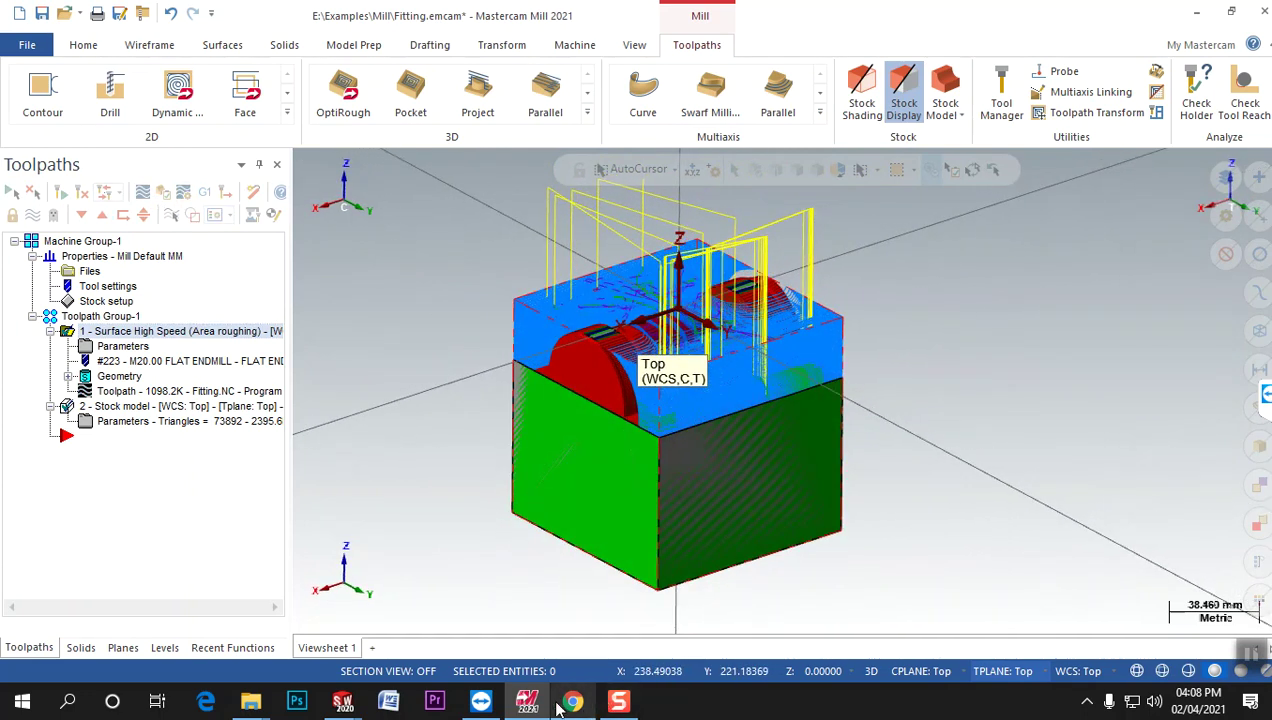
mouse_move(730, 392)
middle_down()
mouse_move(877, 361)
mouse_move(790, 392)
mouse_move(762, 418)
middle_up()
middle_drag(463, 360, 335, 244)
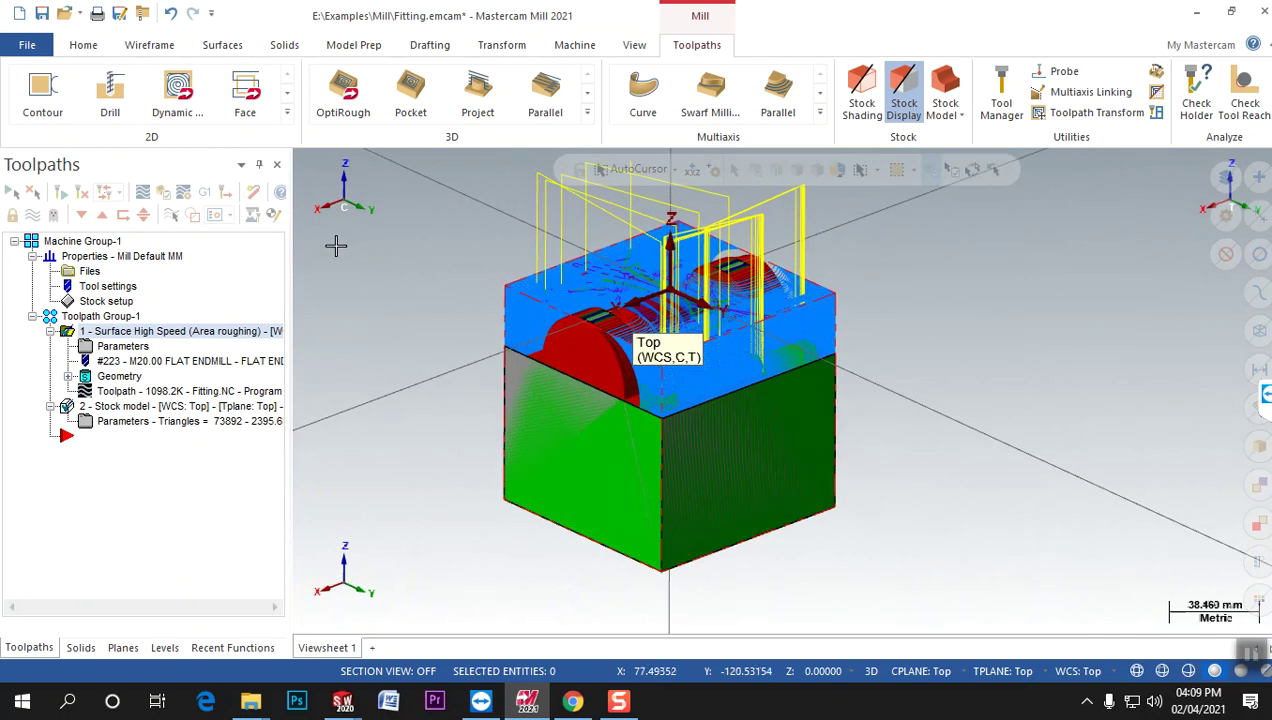
Select the 1_3AXGEN_VMC machine for the machine simulation in the Simulator Options.
click(185, 193)
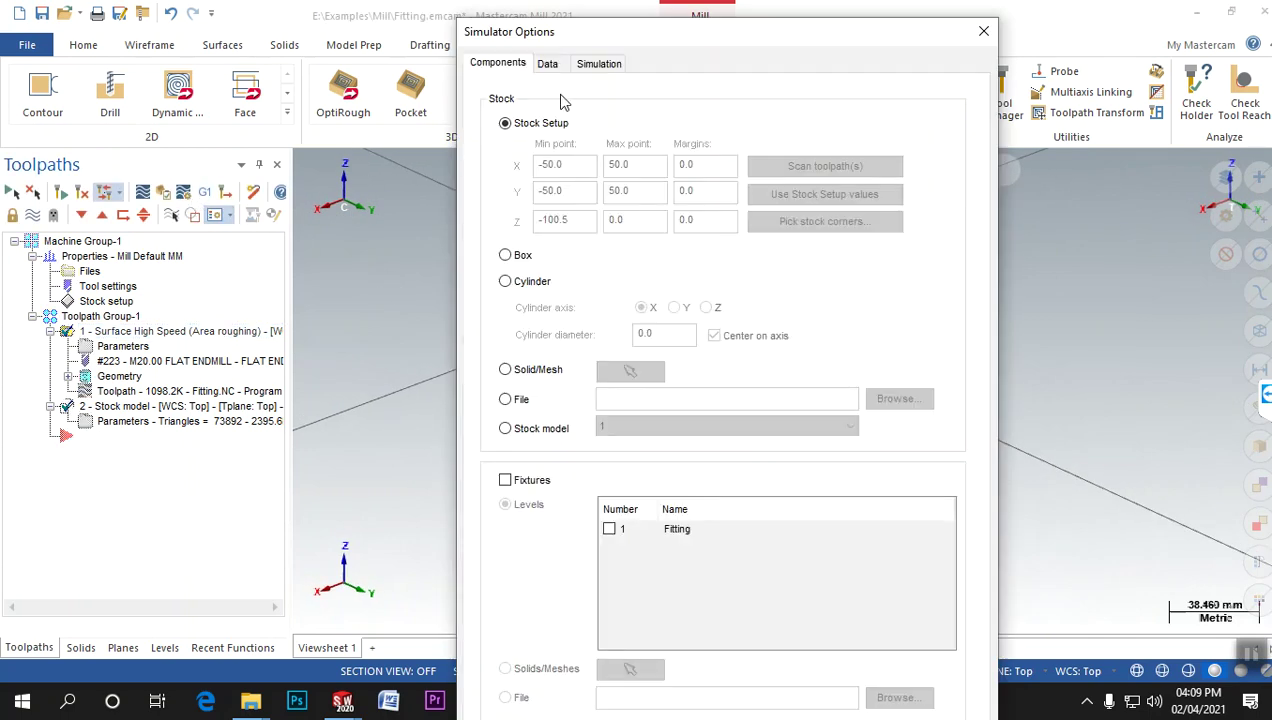
click(601, 64)
click(834, 143)
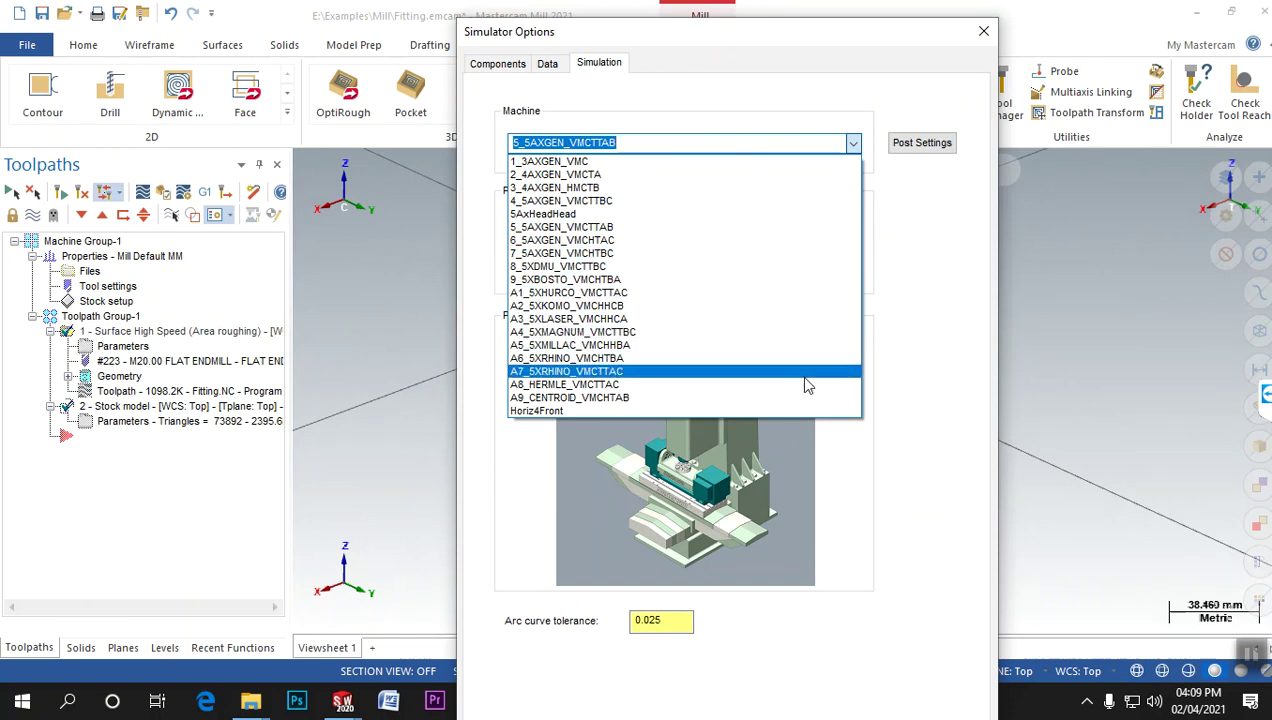
click(550, 162)
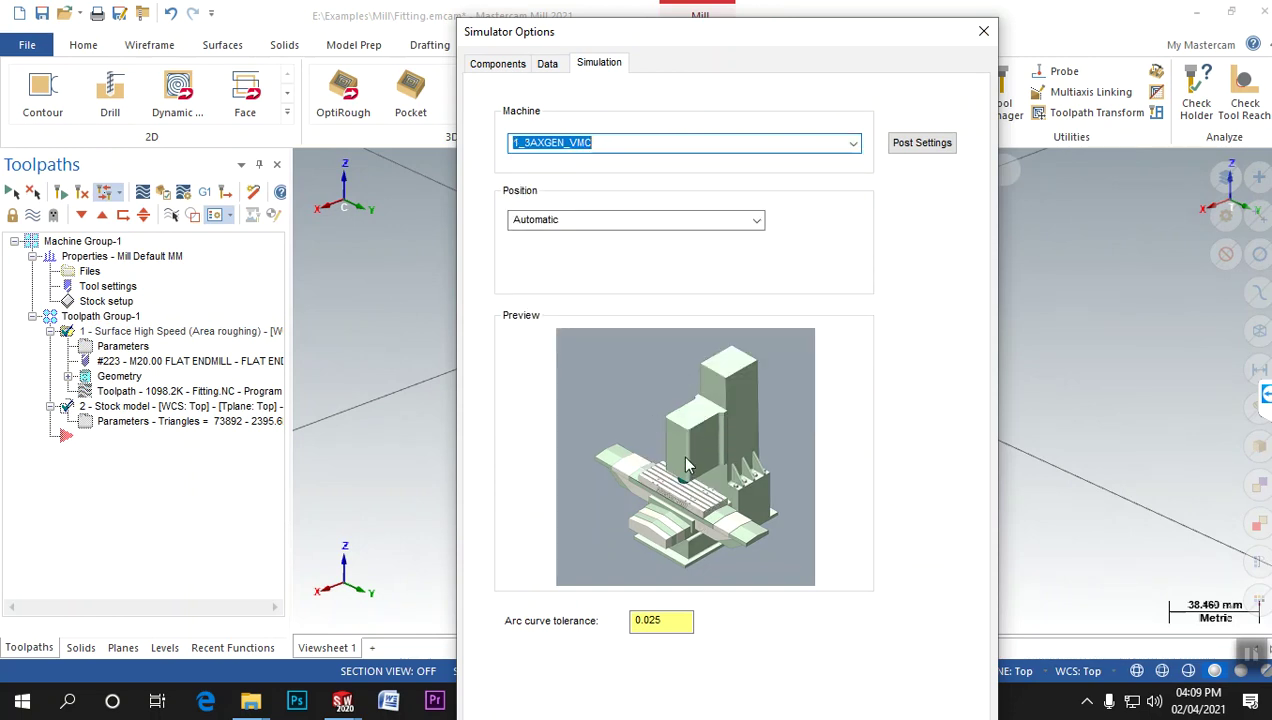
drag(665, 45, 631, 10)
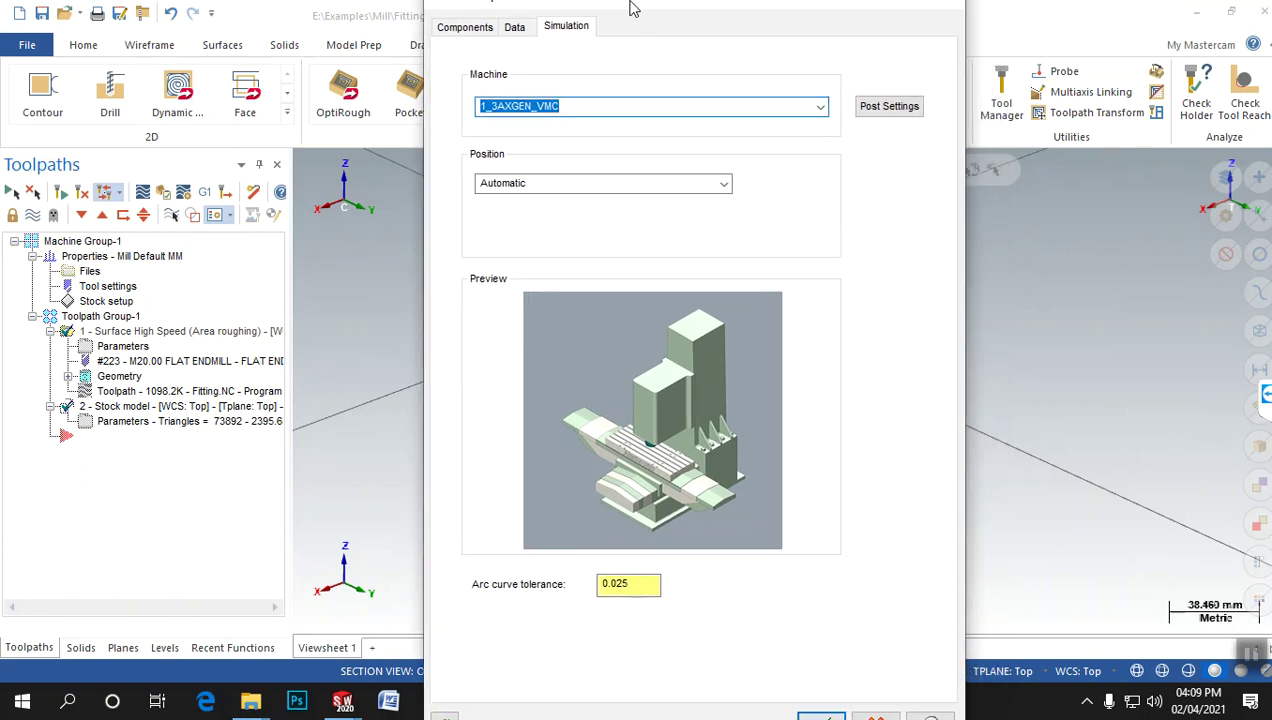
Set the simulation position to Translation in XYZ with a Z offset, check the stock setup values and close the options.
key(Tab)
click(729, 210)
click(673, 240)
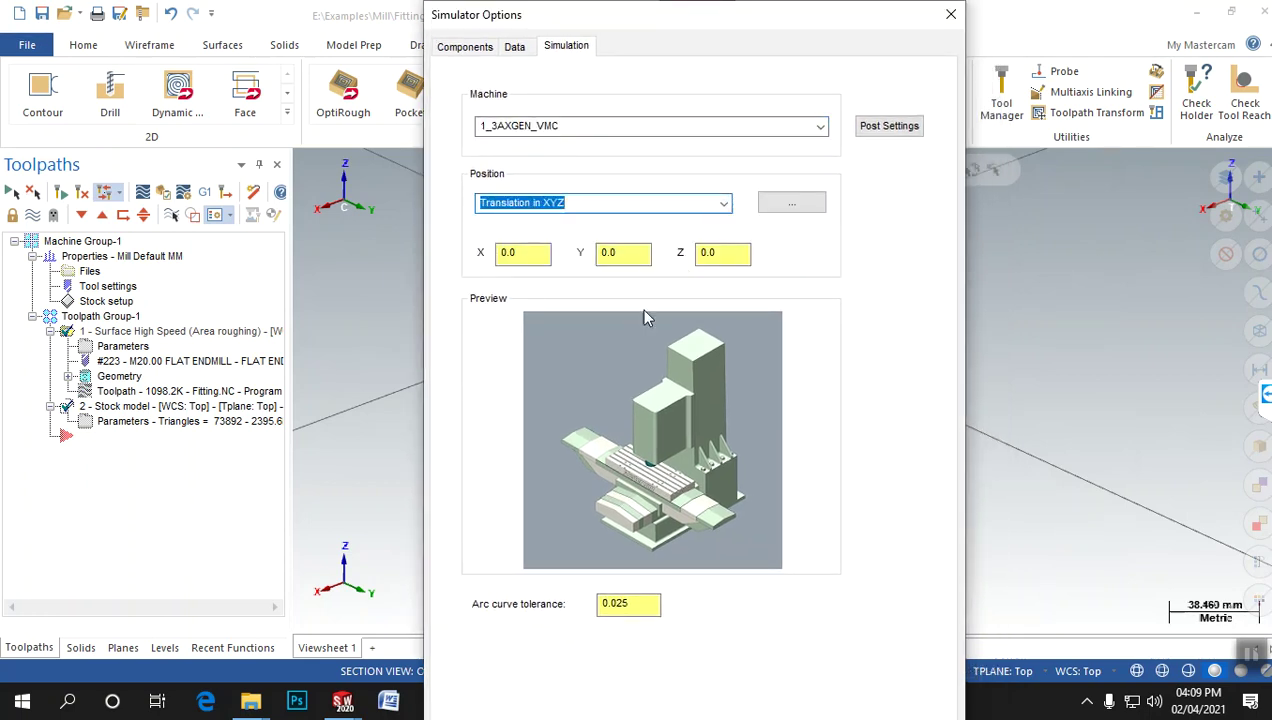
drag(626, 20, 951, 53)
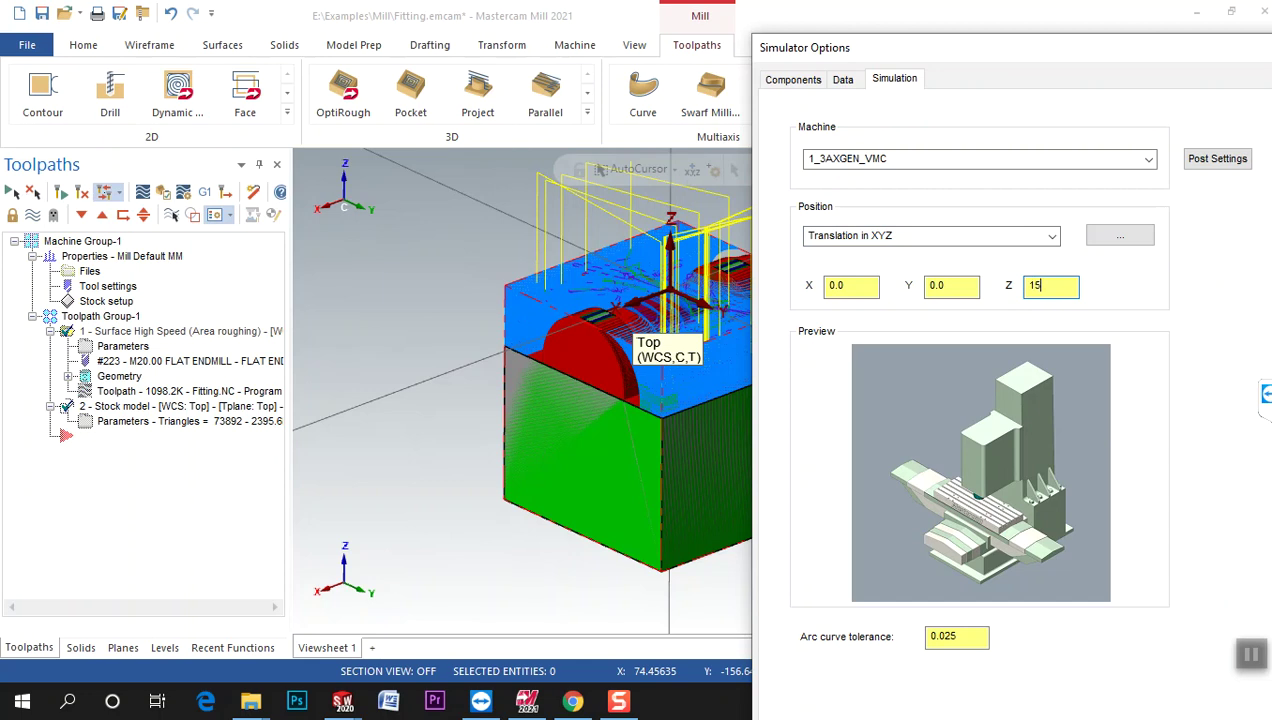
click(793, 79)
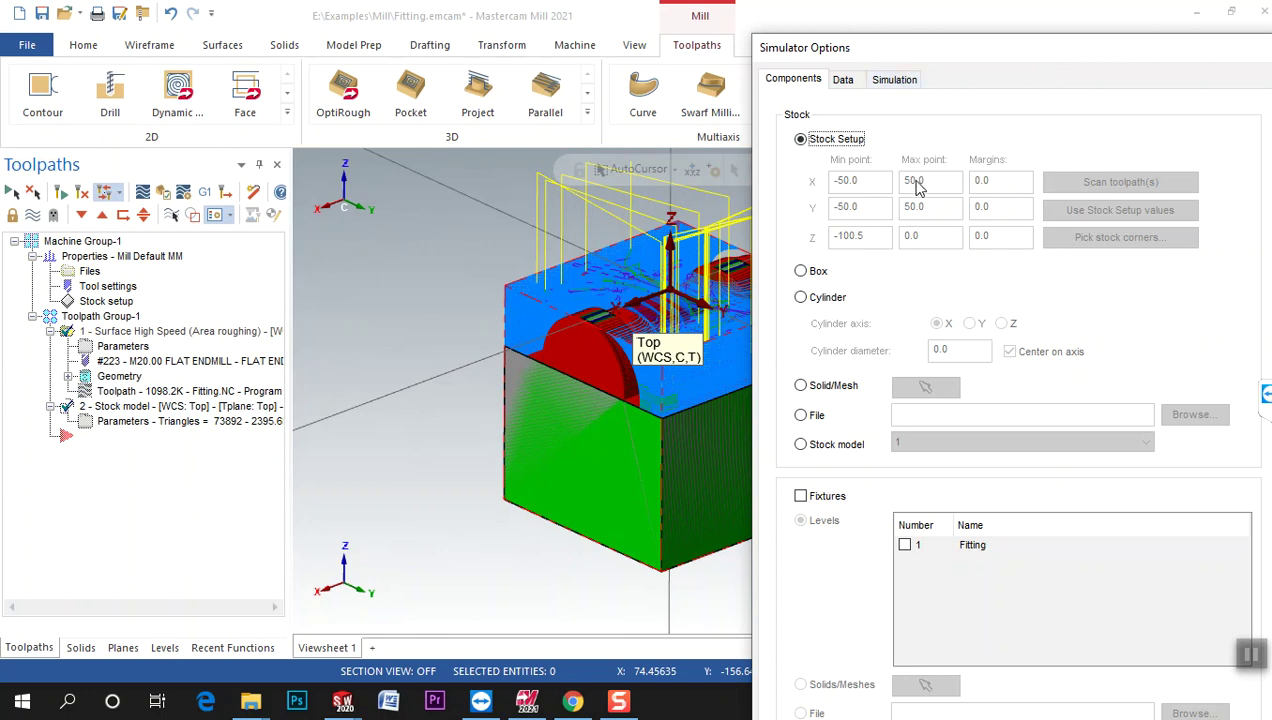
key(Escape)
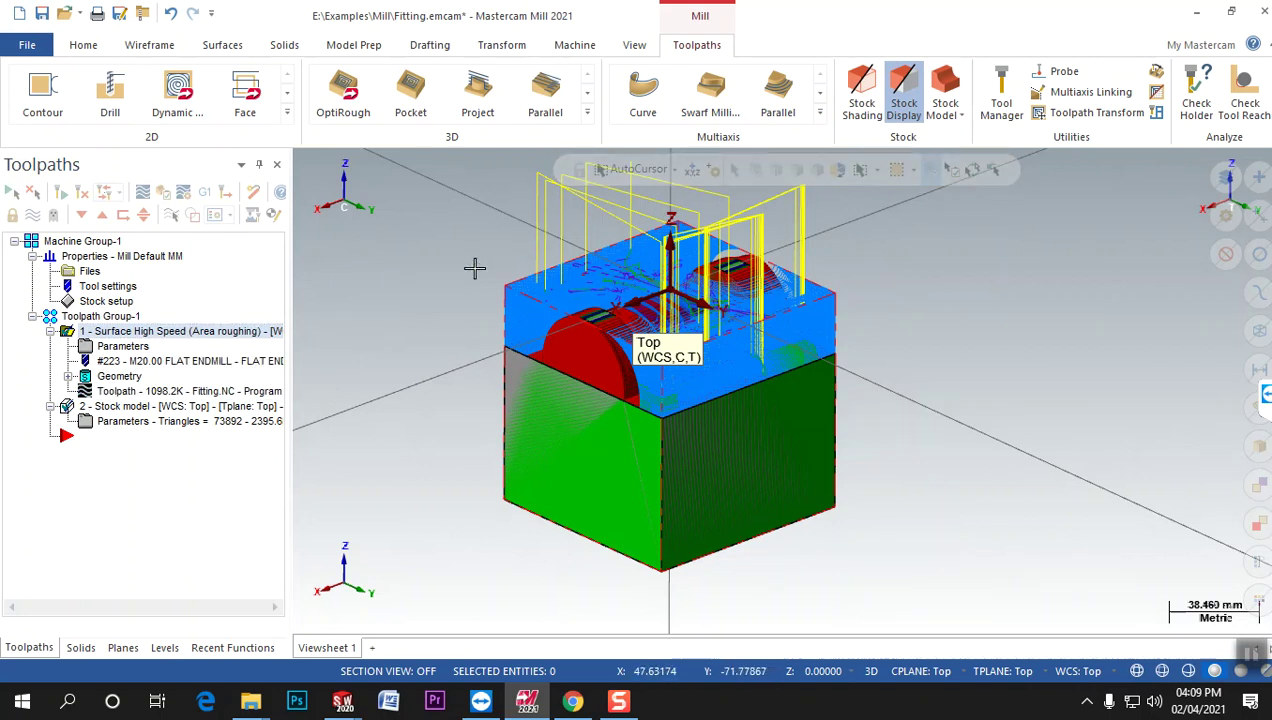
Launch the simulator for the Area Roughing operation, switch to machine simulation mode and start playback.
click(171, 198)
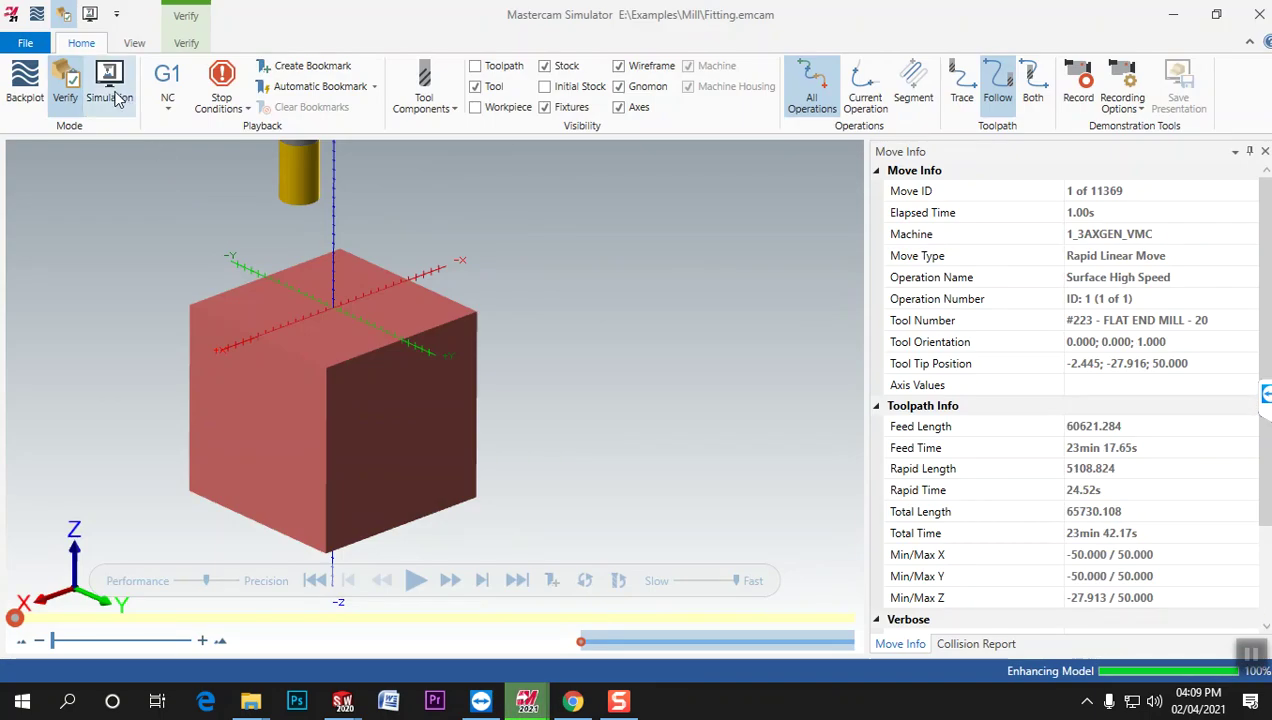
click(109, 85)
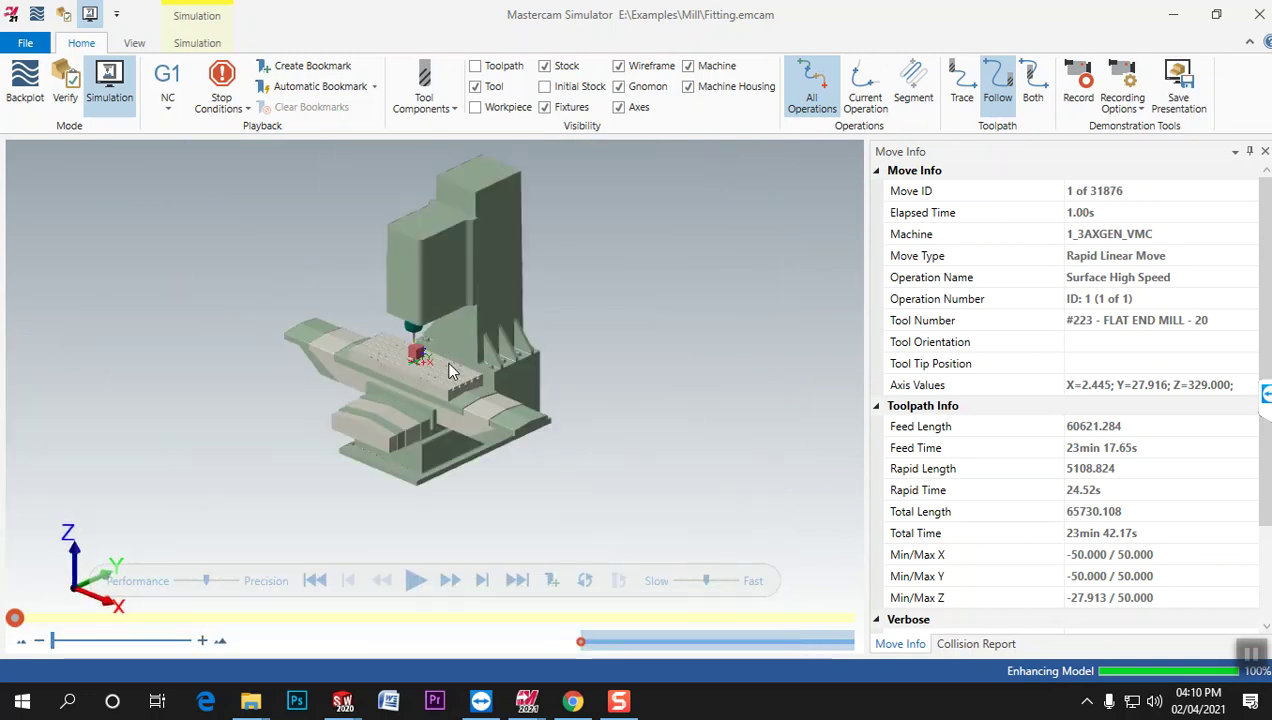
click(418, 588)
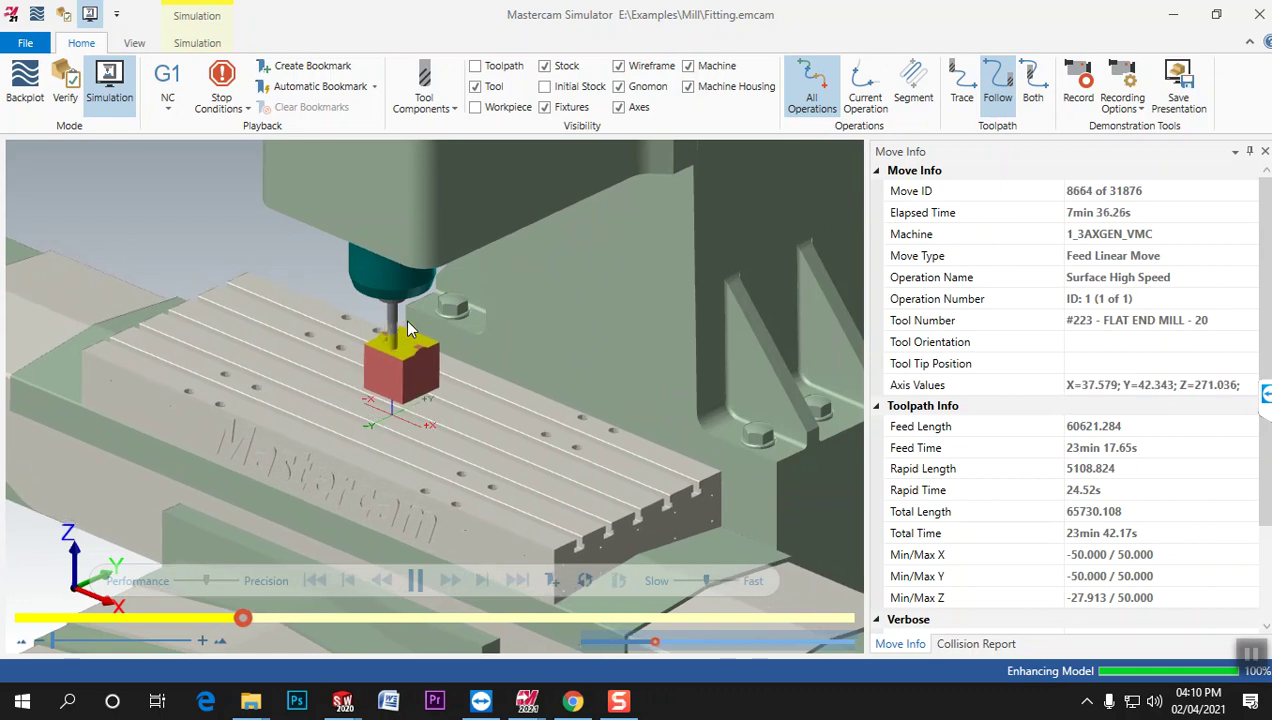
Examine the end mill cutting the stock close up and the machine's table and spindle movements while the simulation plays.
scroll(405, 325, up, 5)
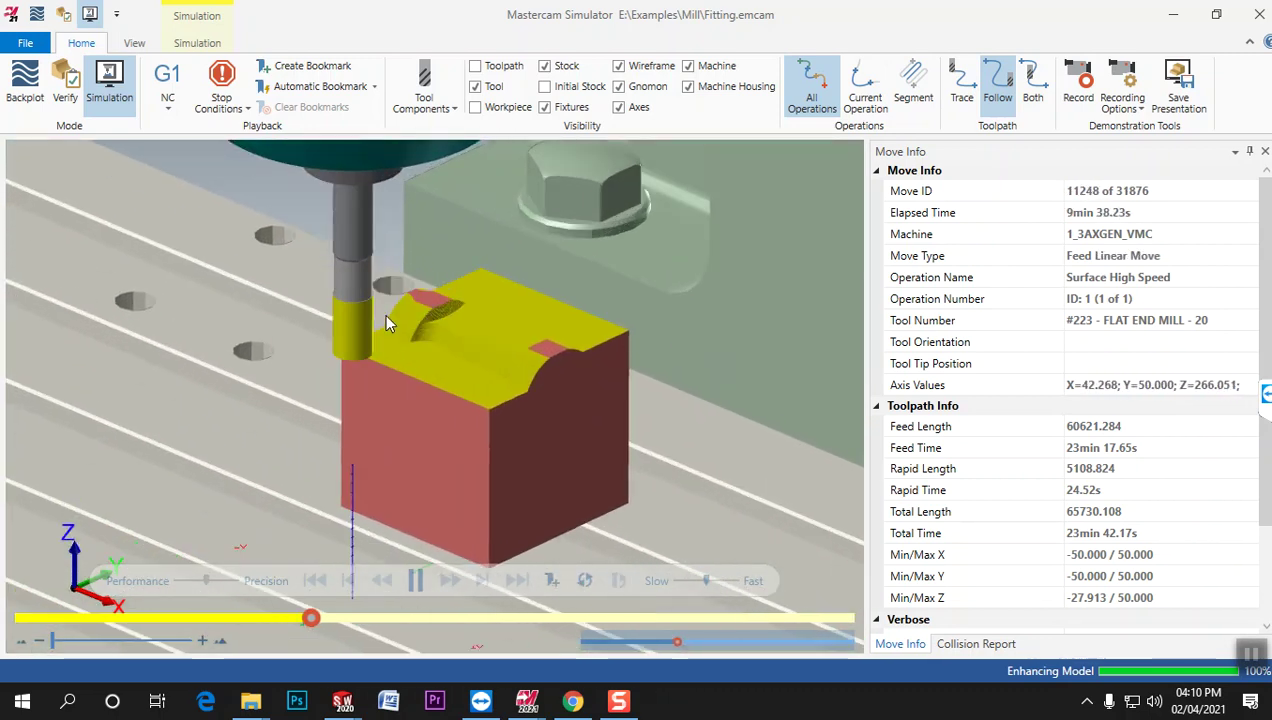
scroll(474, 335, down, 4)
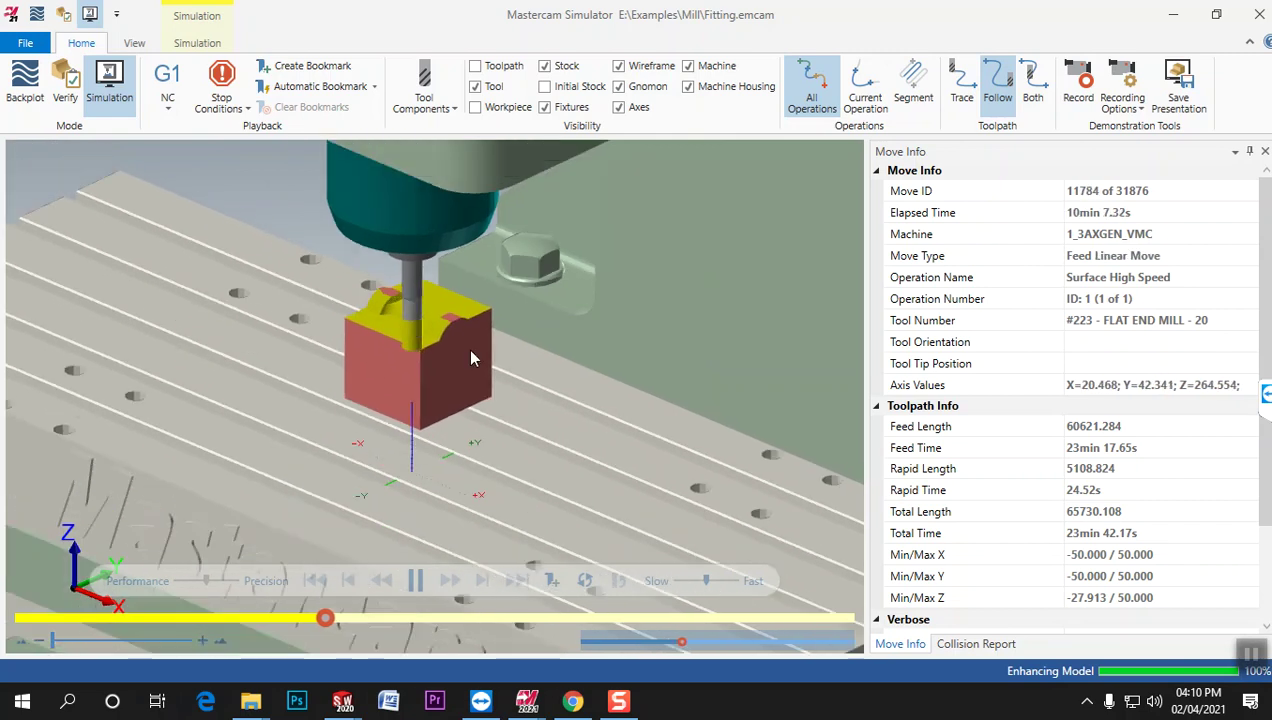
scroll(470, 355, down, 3)
scroll(434, 367, down, 3)
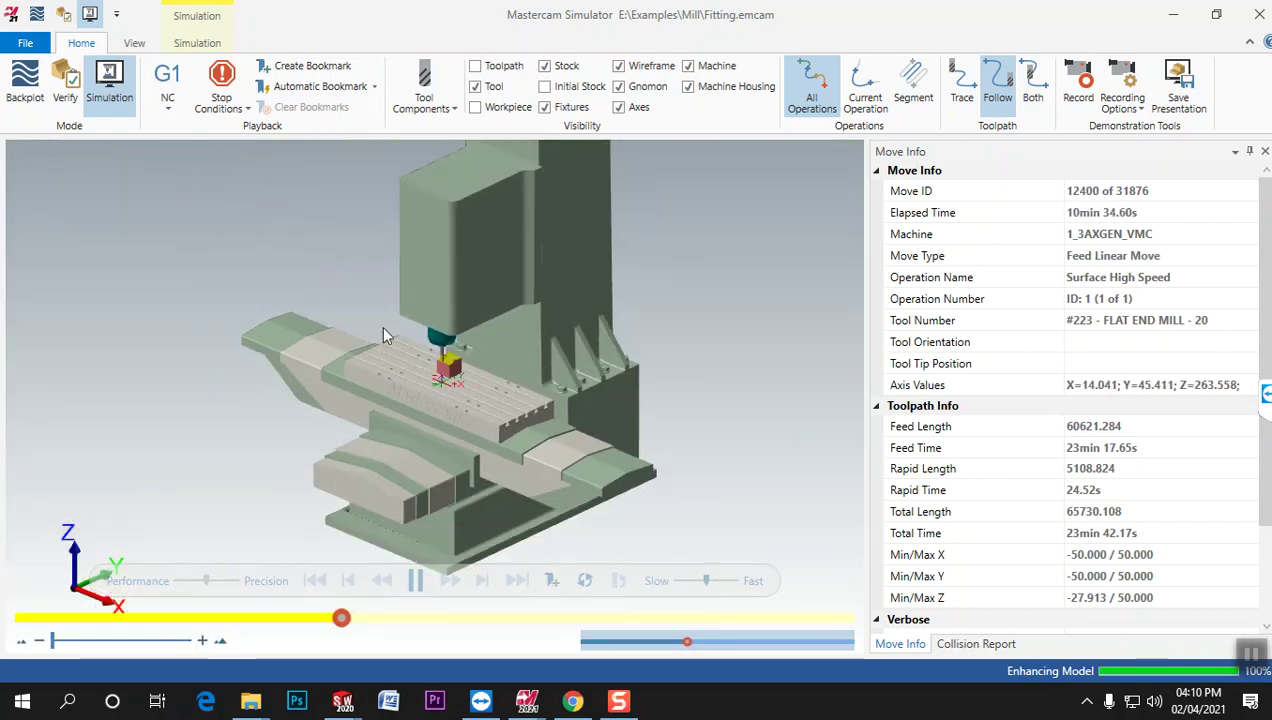
scroll(493, 338, up, 2)
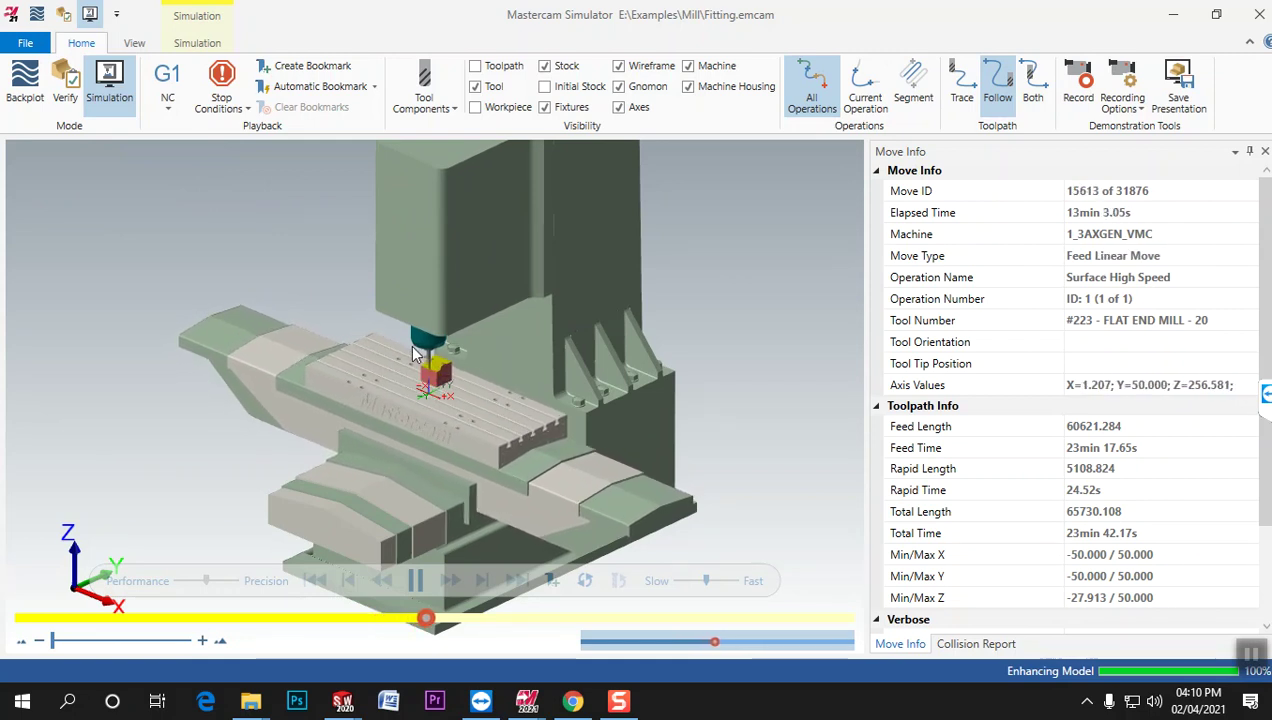
scroll(430, 365, up, 2)
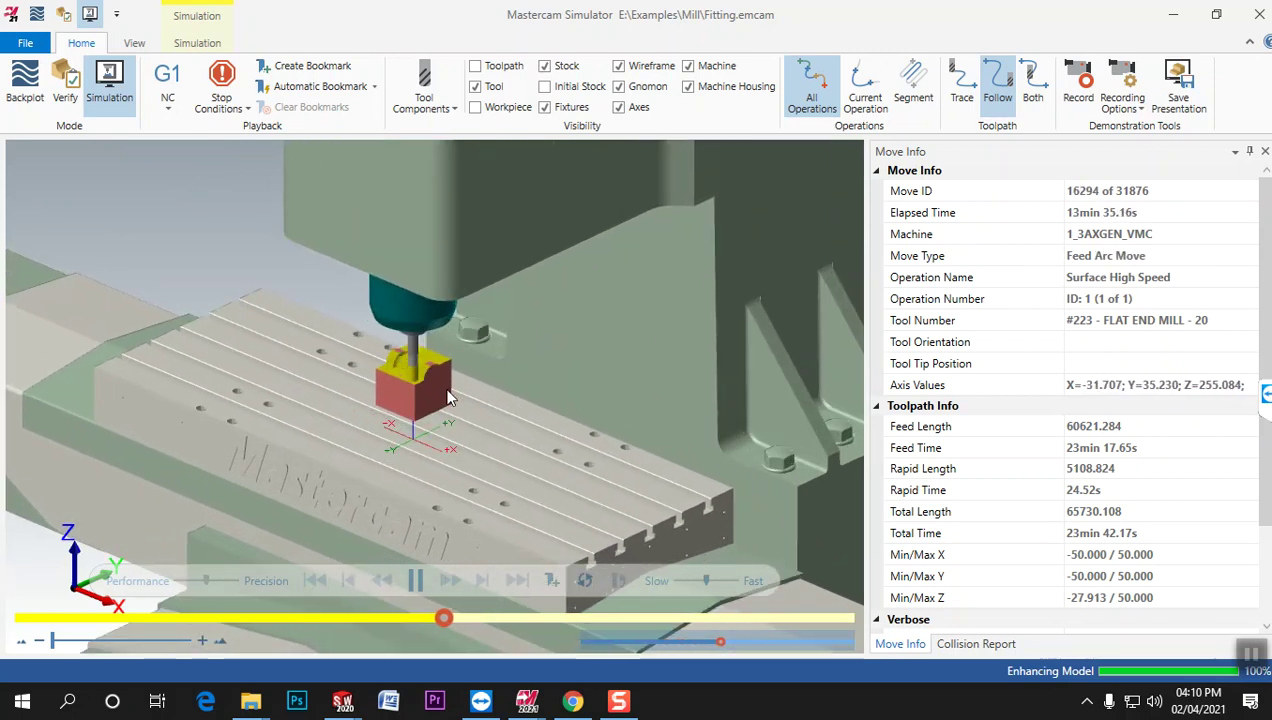
scroll(443, 406, up, 4)
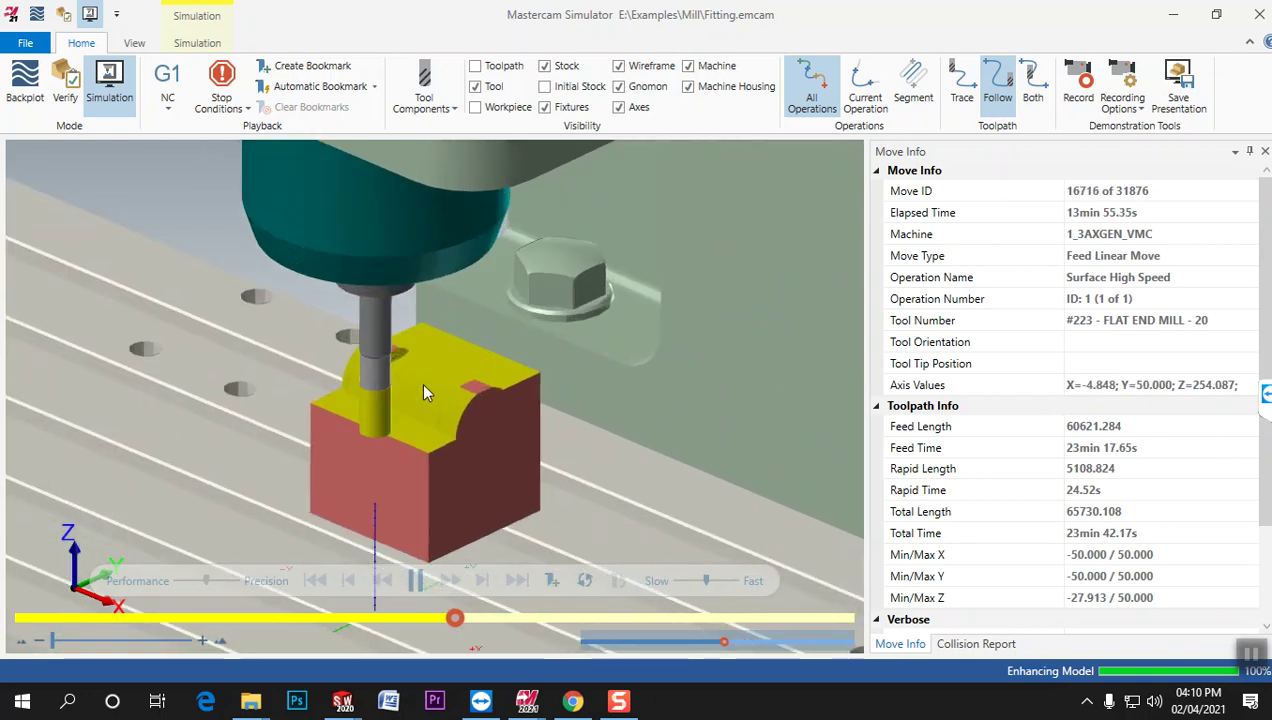
scroll(420, 395, up, 2)
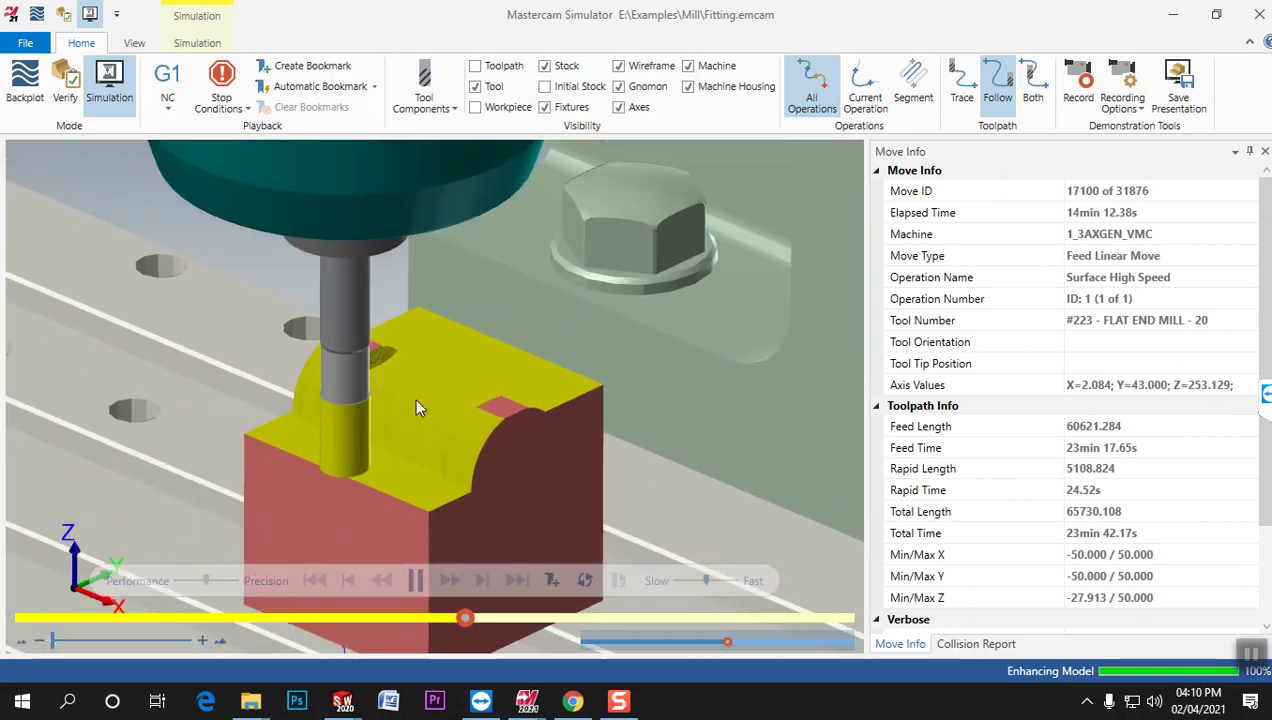
scroll(418, 359, up, 3)
scroll(418, 359, down, 2)
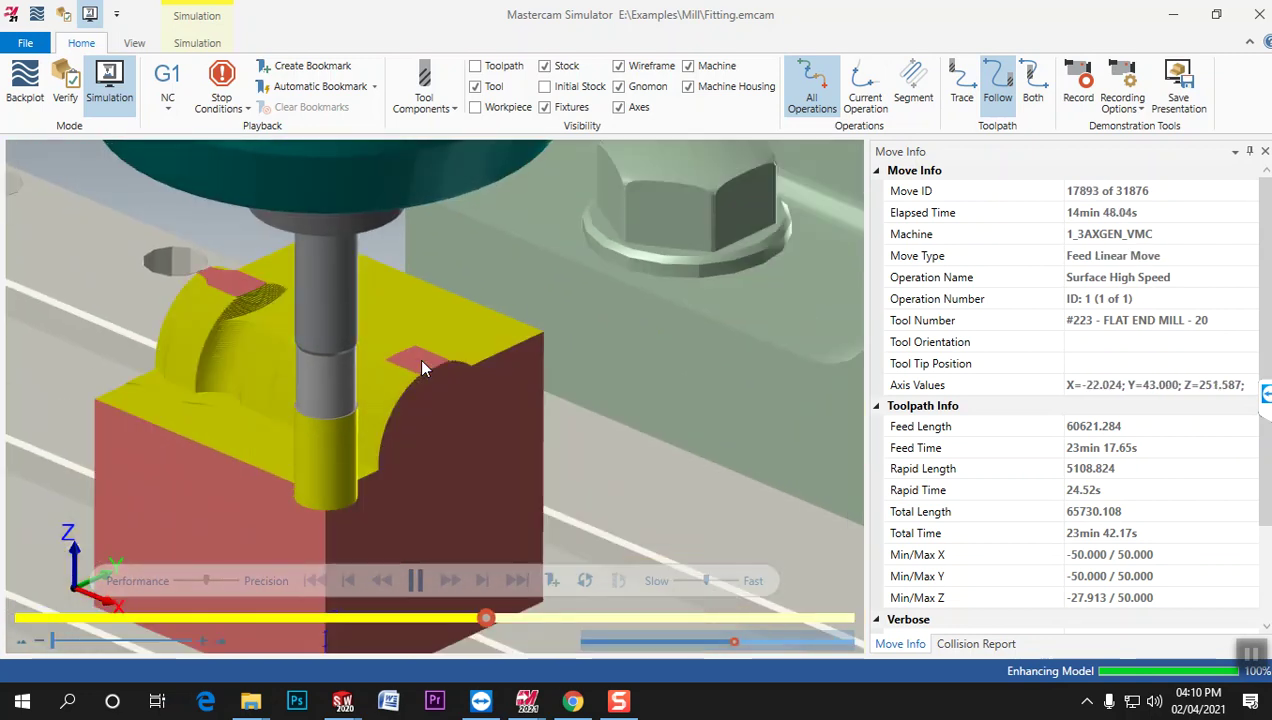
scroll(418, 358, down, 8)
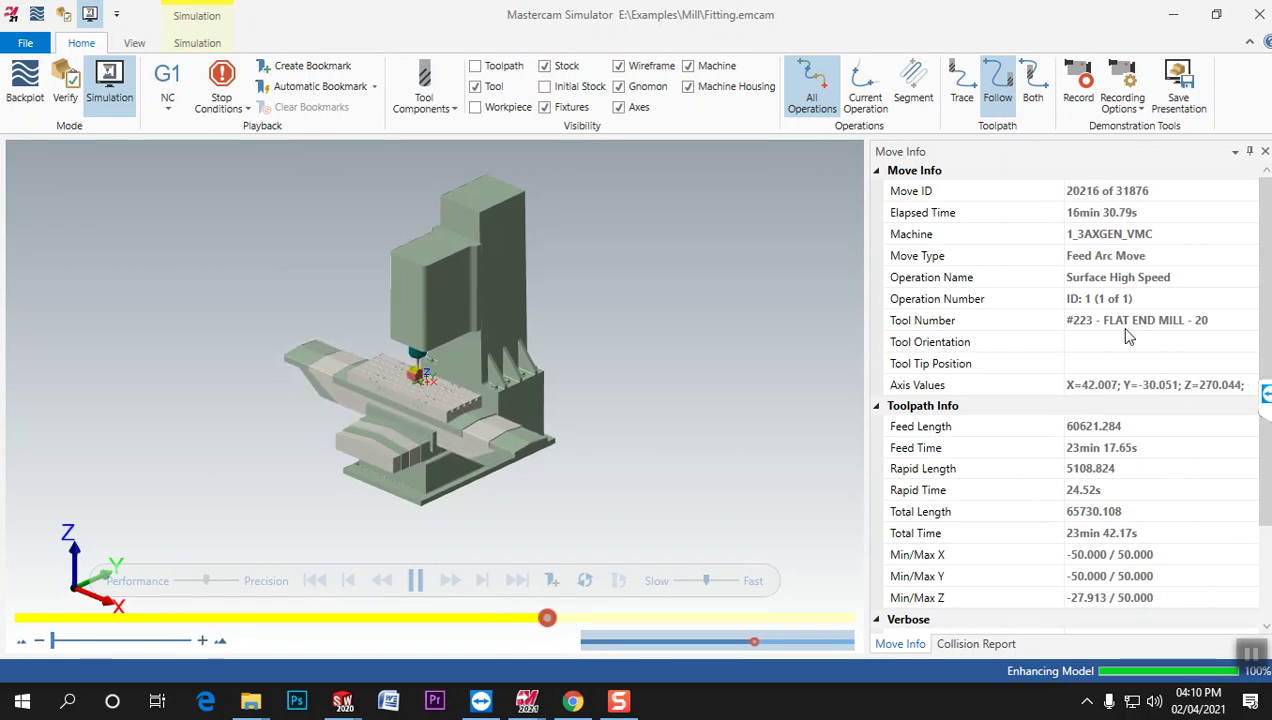
Review the machine simulation options, then show the Axis Controller and look through its axis values and jog controls.
click(197, 43)
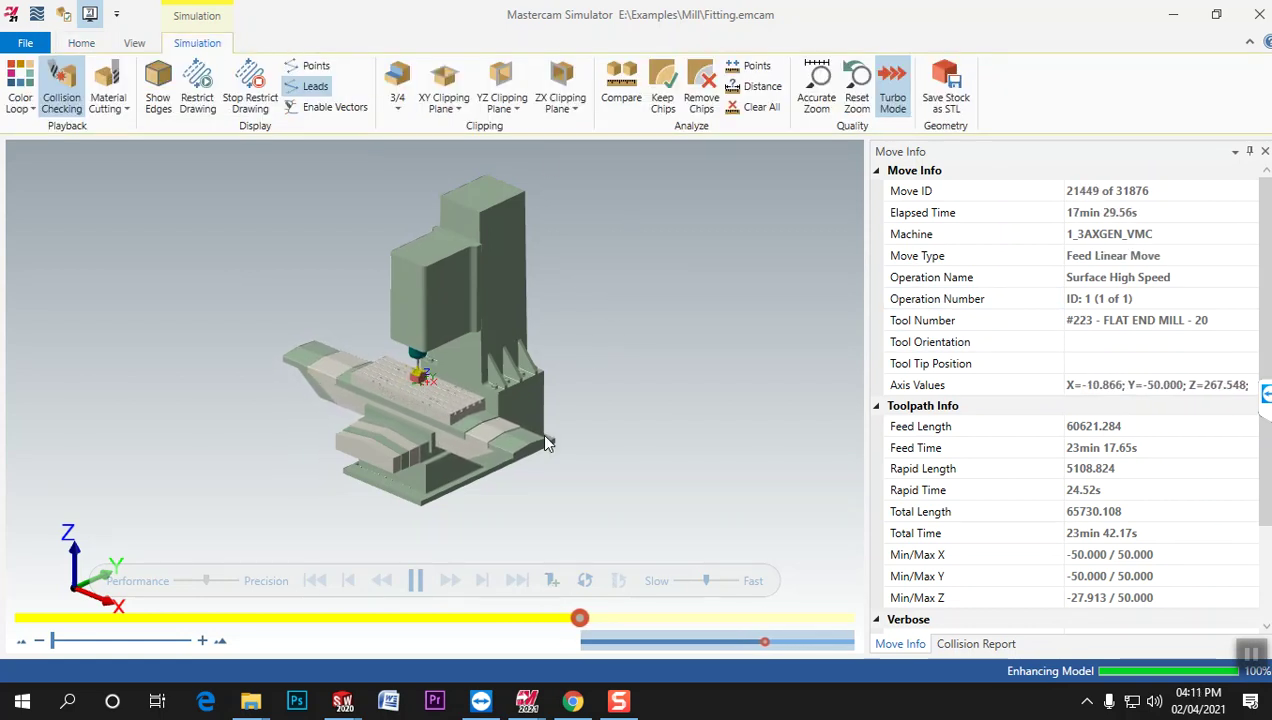
scroll(419, 337, up, 3)
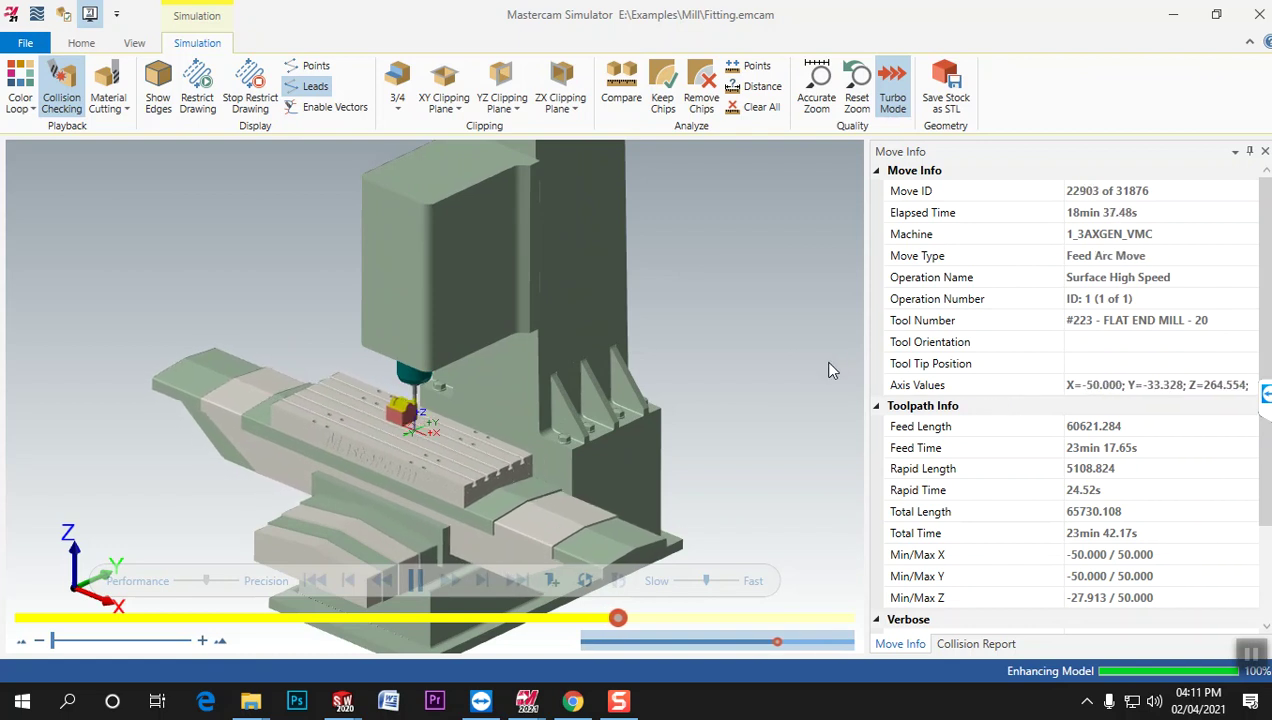
click(134, 43)
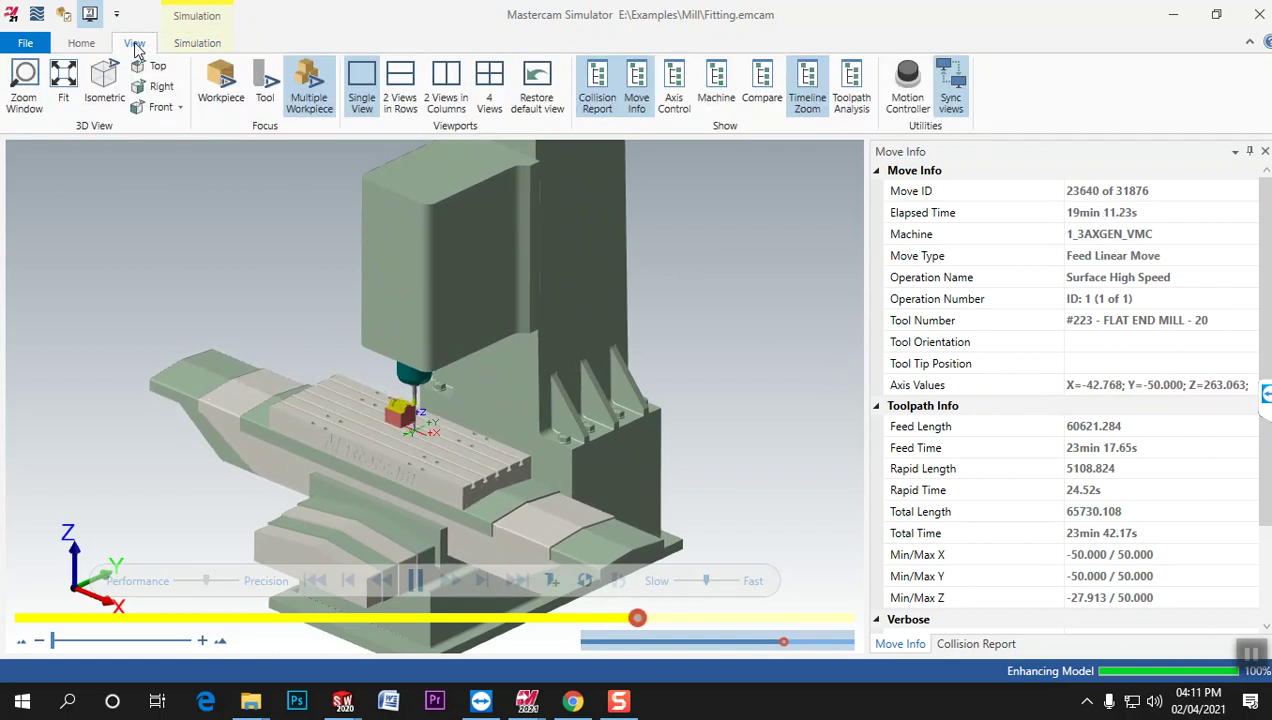
click(676, 90)
scroll(1160, 371, down, 5)
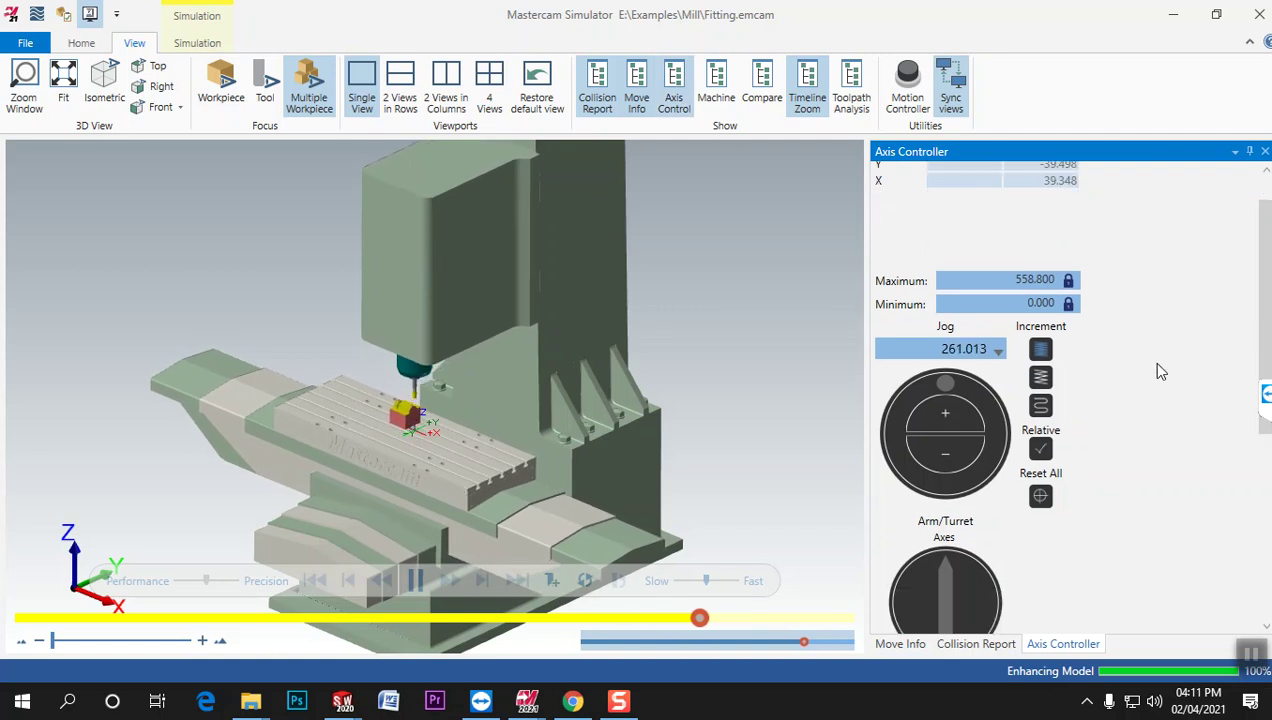
scroll(1160, 371, down, 3)
scroll(1160, 371, up, 2)
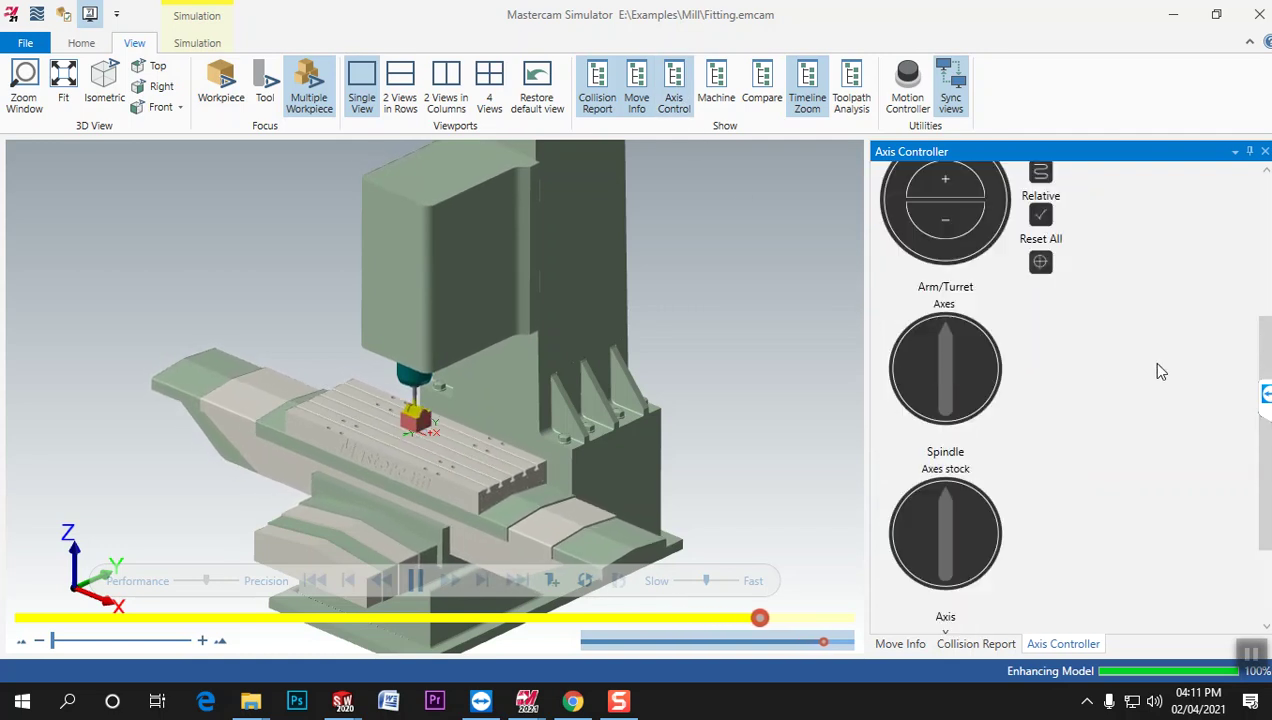
scroll(1150, 372, up, 5)
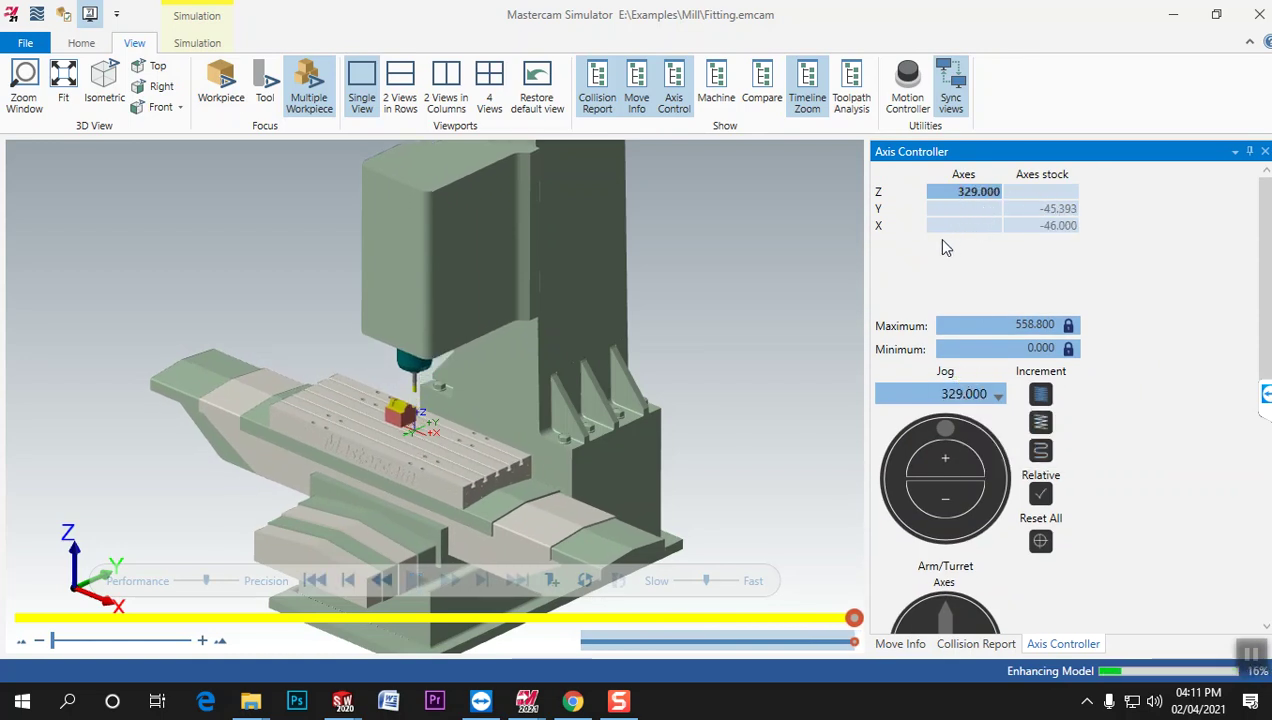
Show the Machine component tree and look through its components, then bring up the Toolpath Analysis and Compare panes.
click(718, 97)
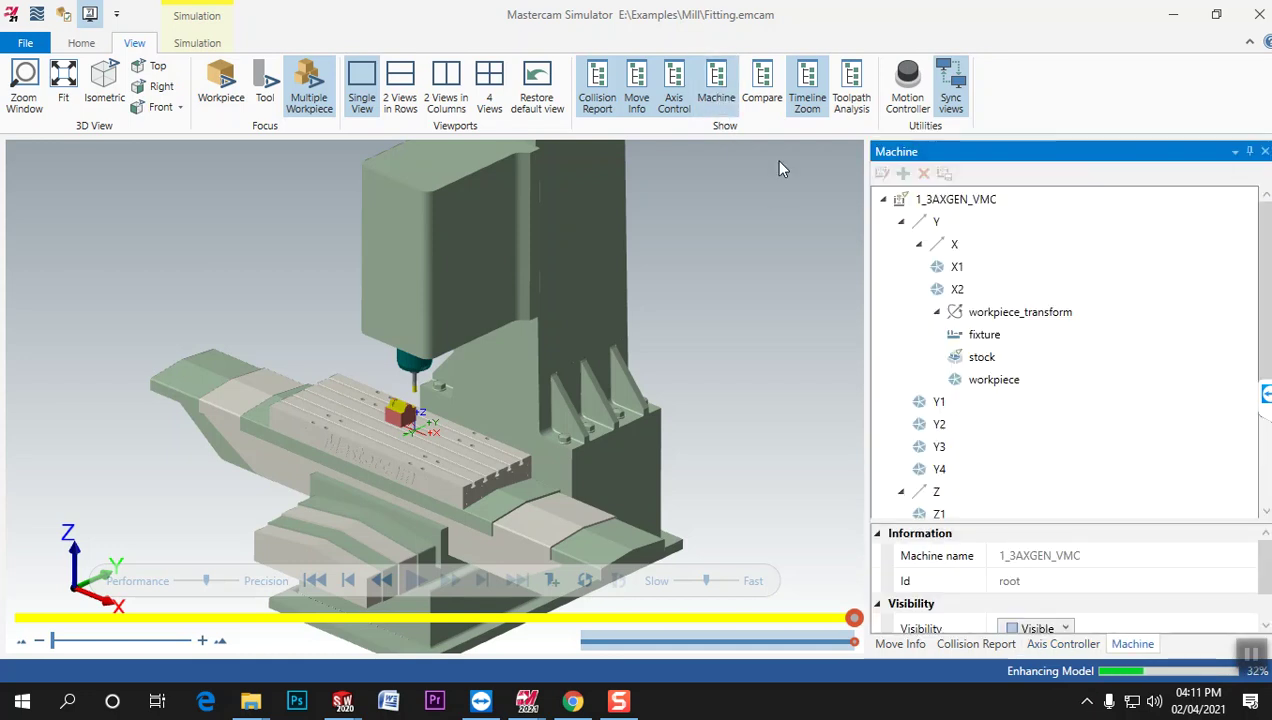
scroll(1000, 390, down, 3)
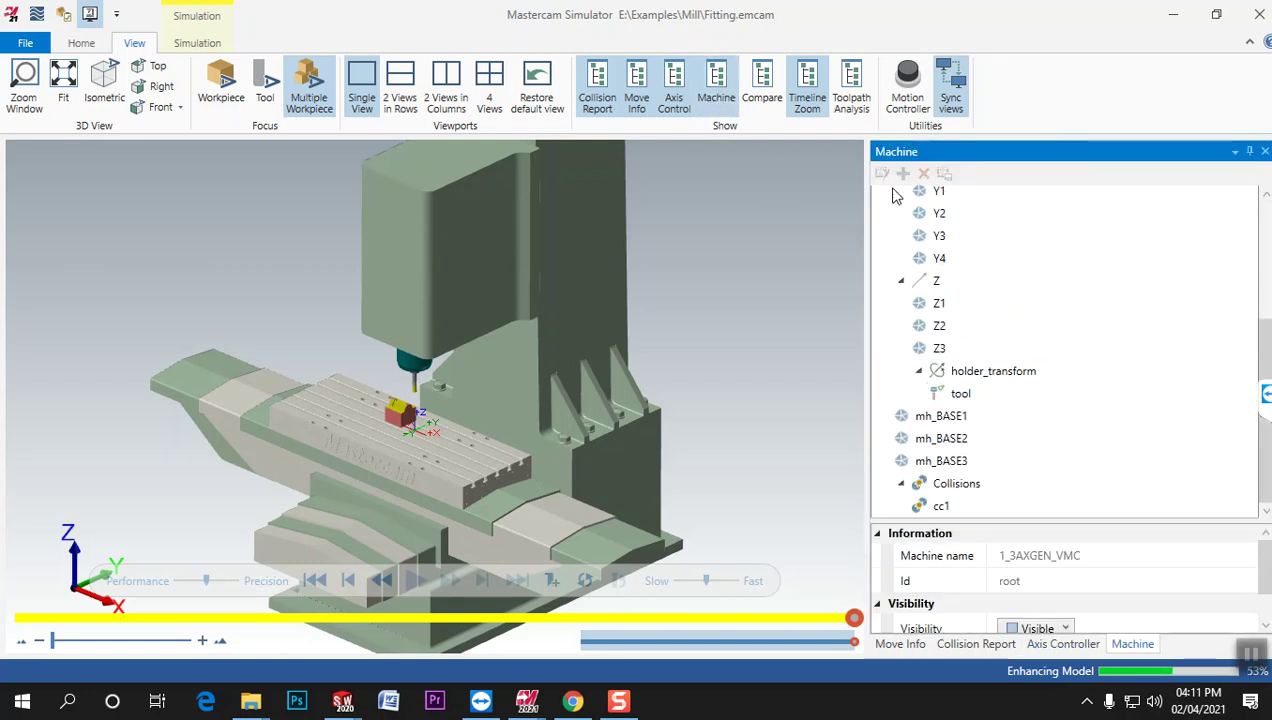
click(853, 103)
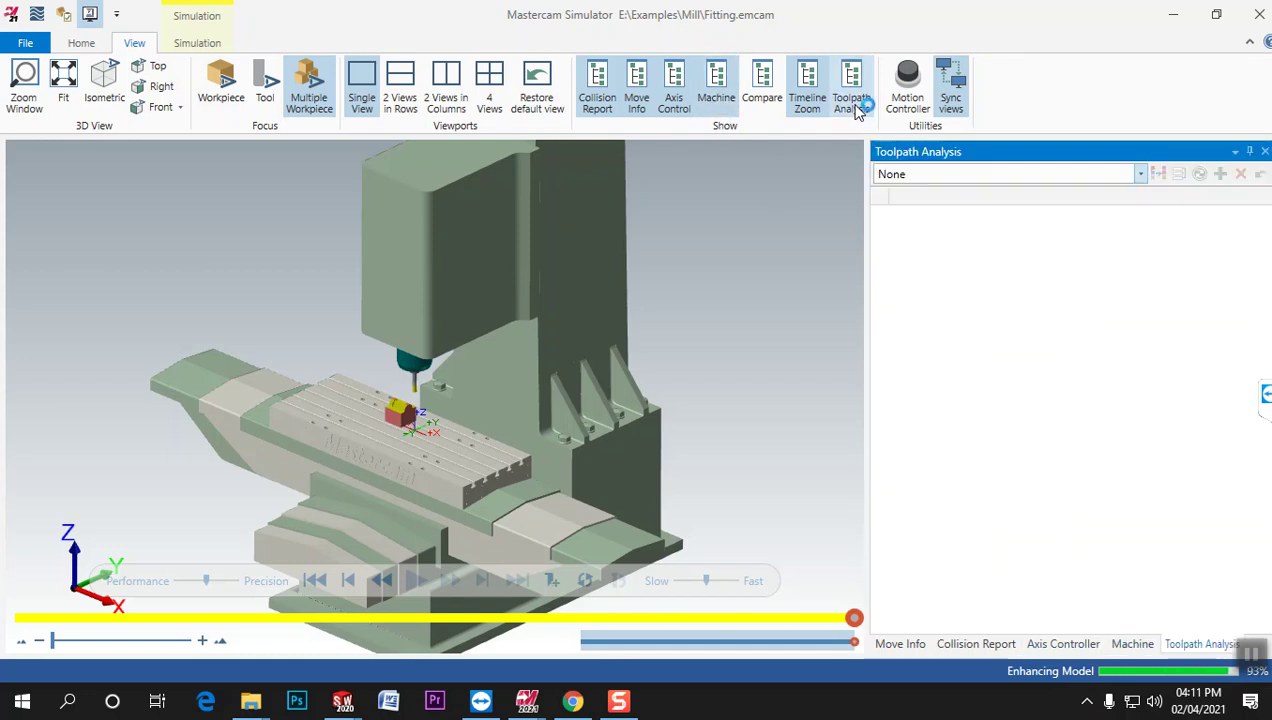
click(766, 88)
Hide all the simulator's information panes, from Toolpath Analysis to Collision Report, and close the simulator to return to the part.
click(838, 92)
click(762, 90)
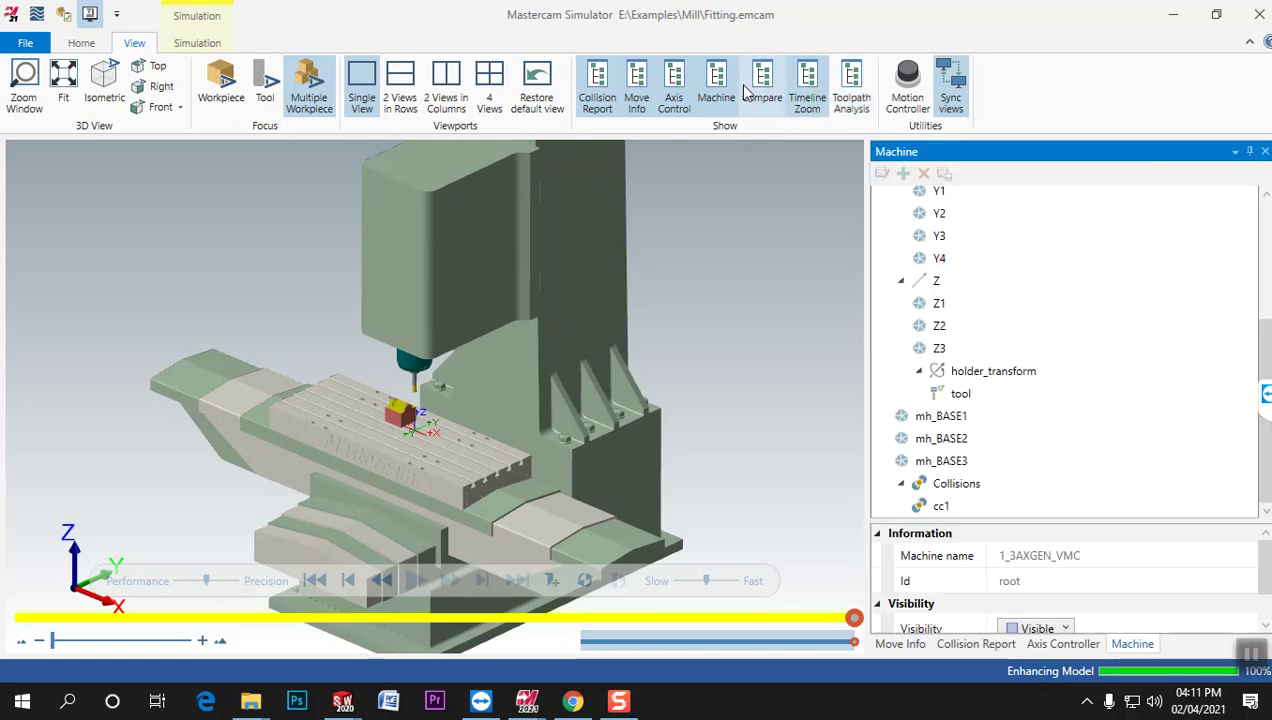
click(716, 90)
click(674, 90)
click(637, 90)
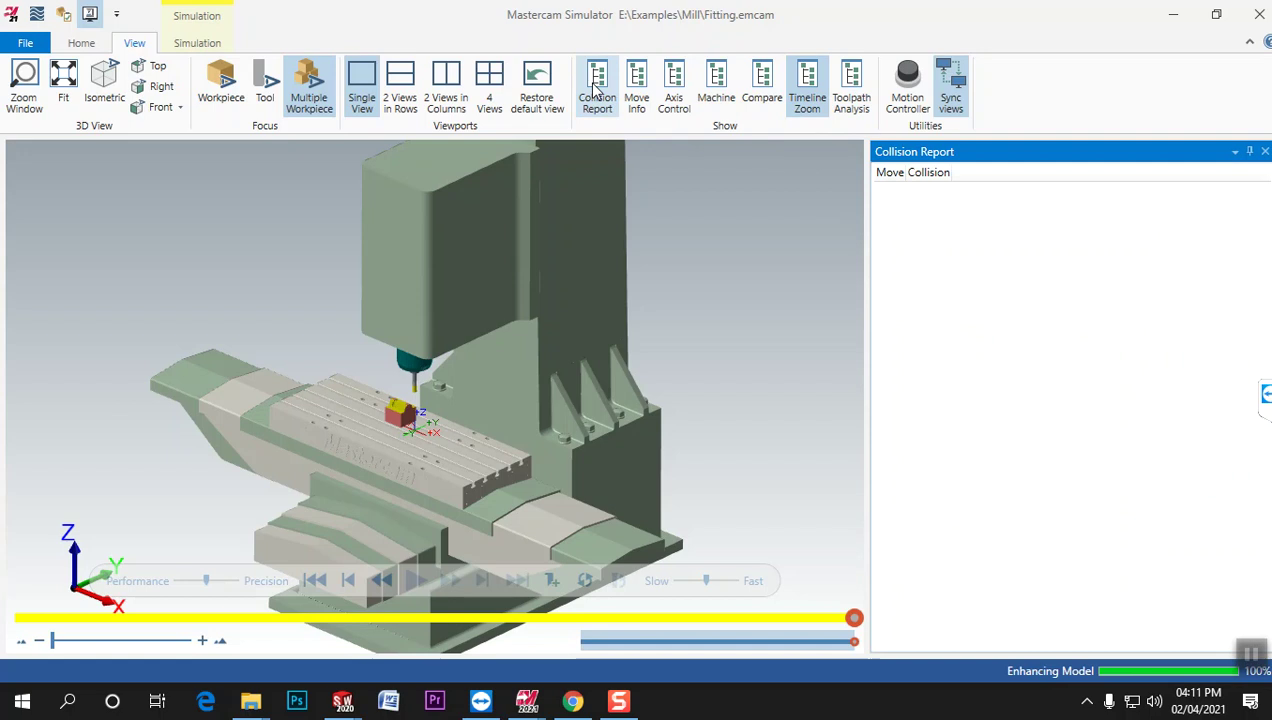
click(597, 90)
scroll(605, 320, down, 5)
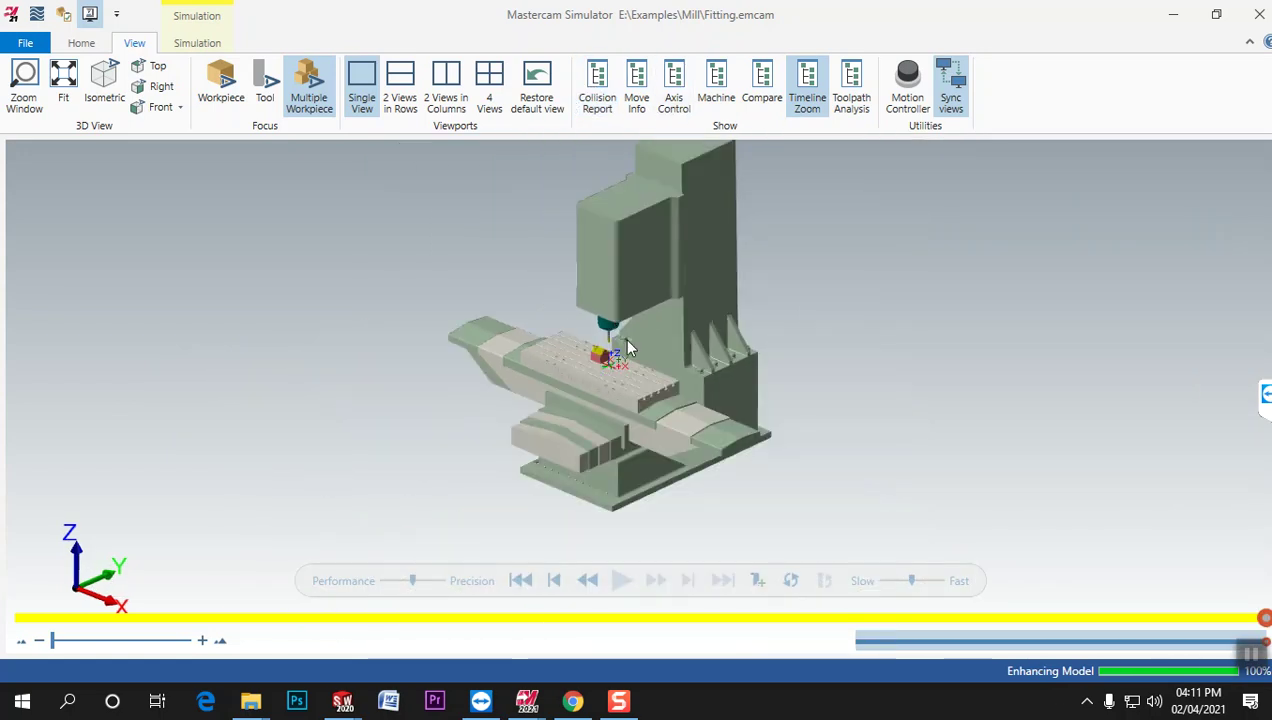
click(1259, 16)
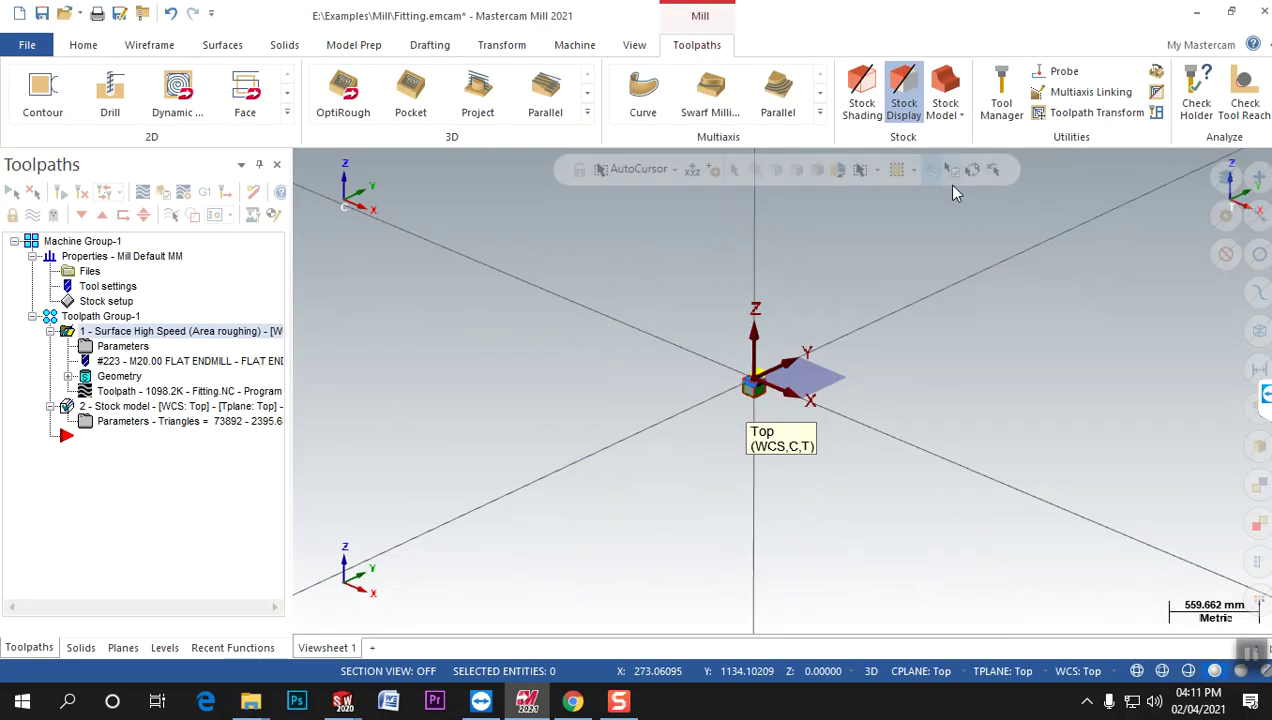
scroll(810, 392, up, 8)
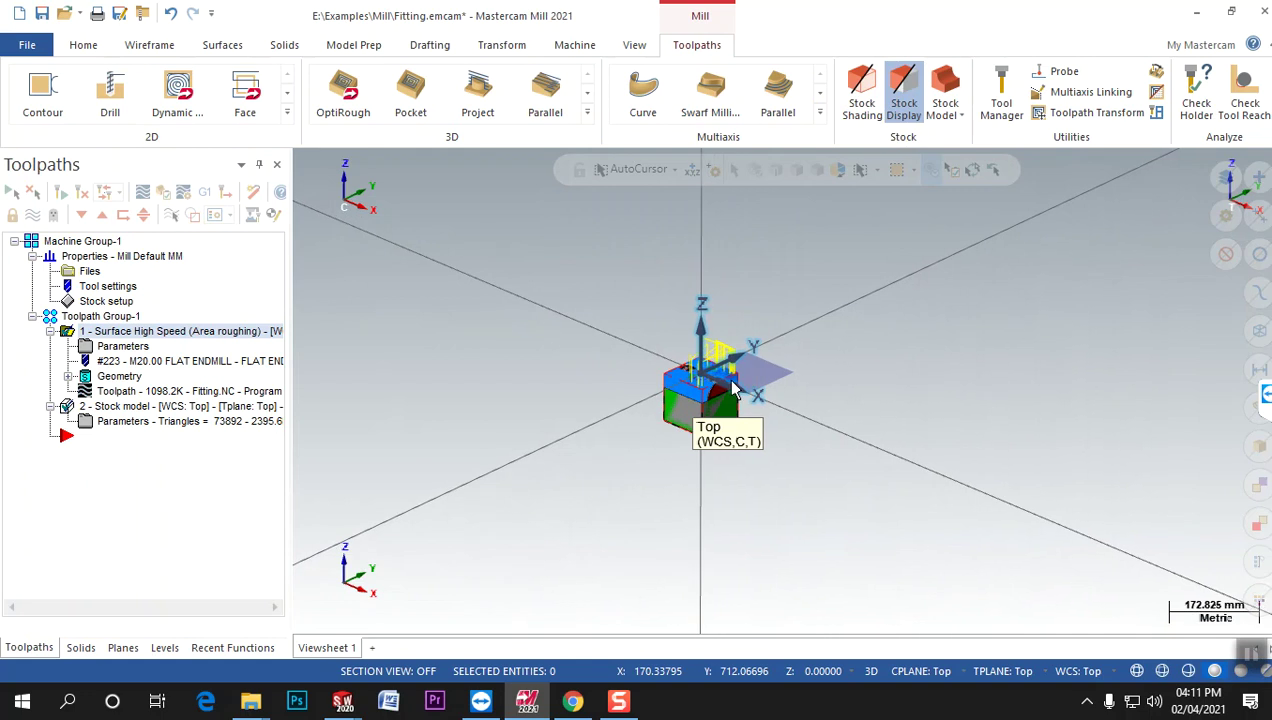
scroll(700, 402, up, 5)
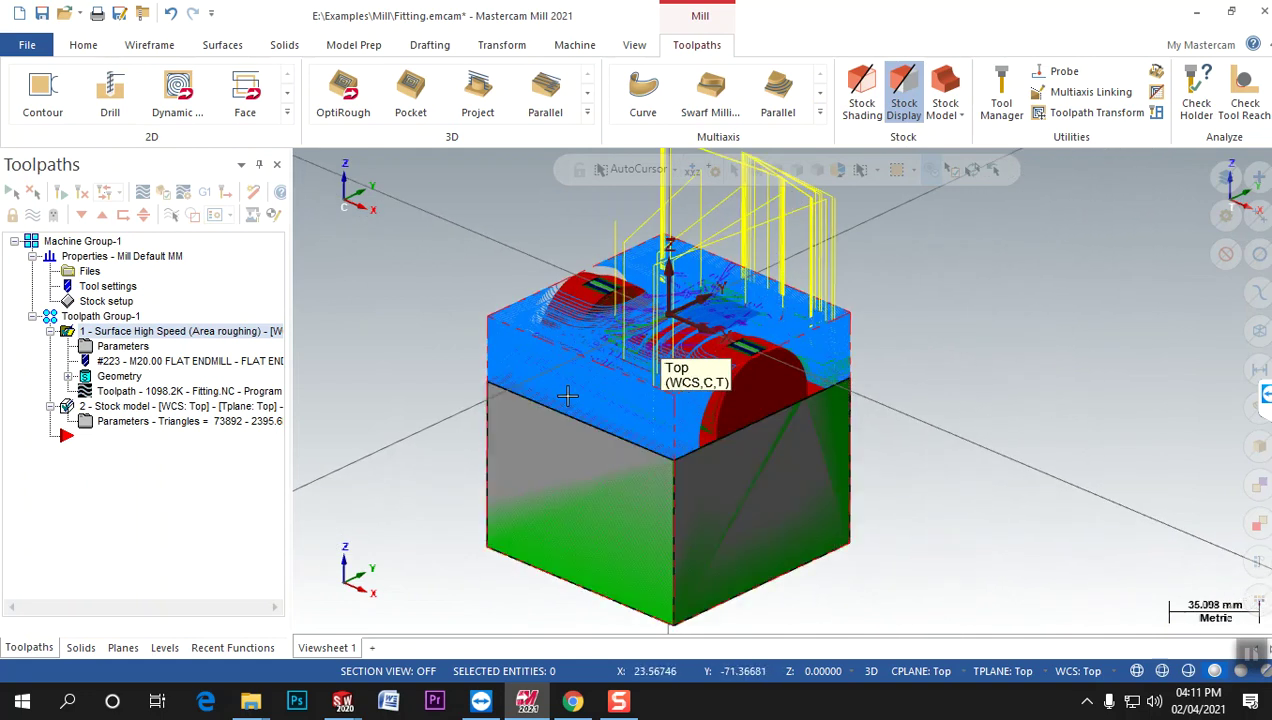
Set the Area Roughing toolpath's retract method to Minimum Vertical Retract in its linking parameters and accept the change.
click(85, 347)
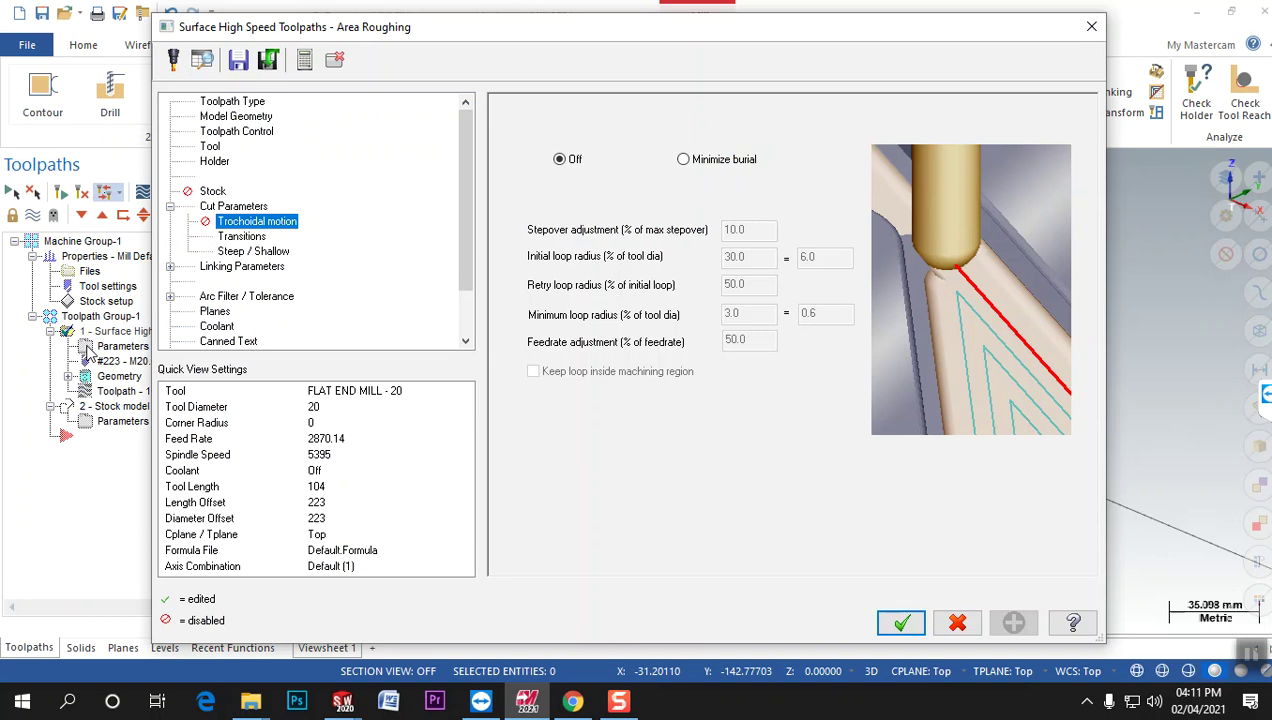
click(236, 268)
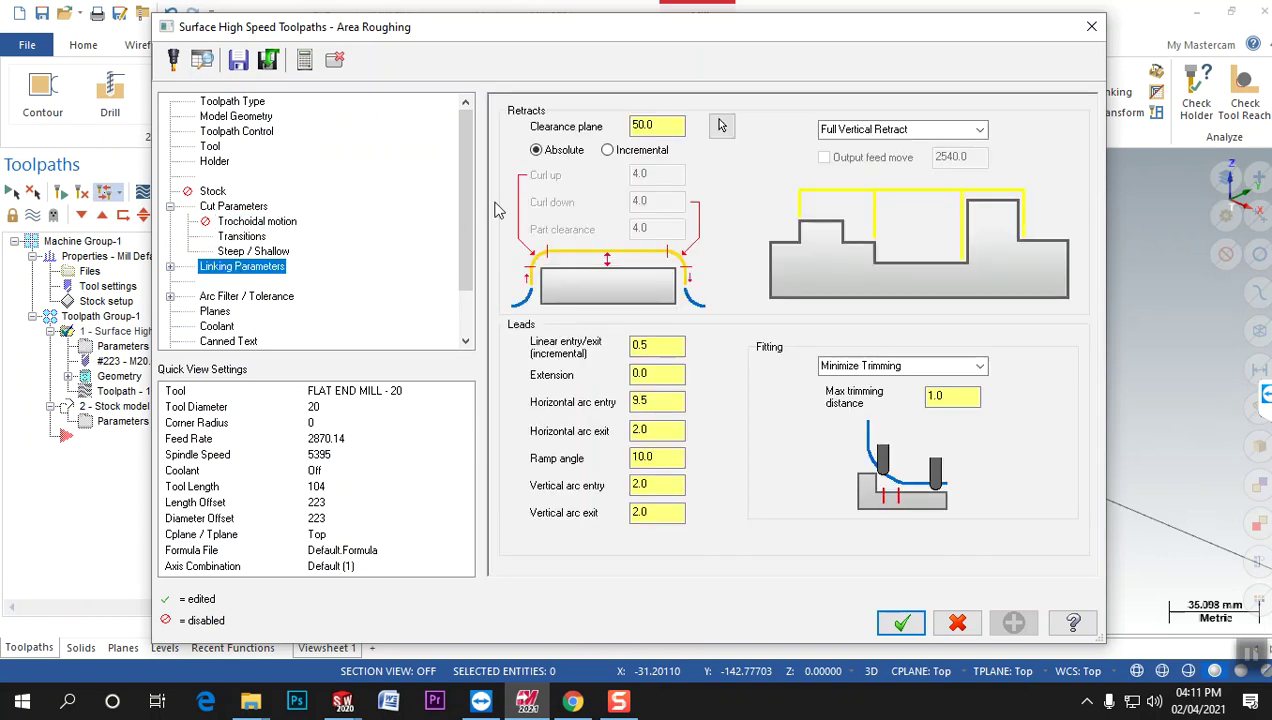
click(978, 130)
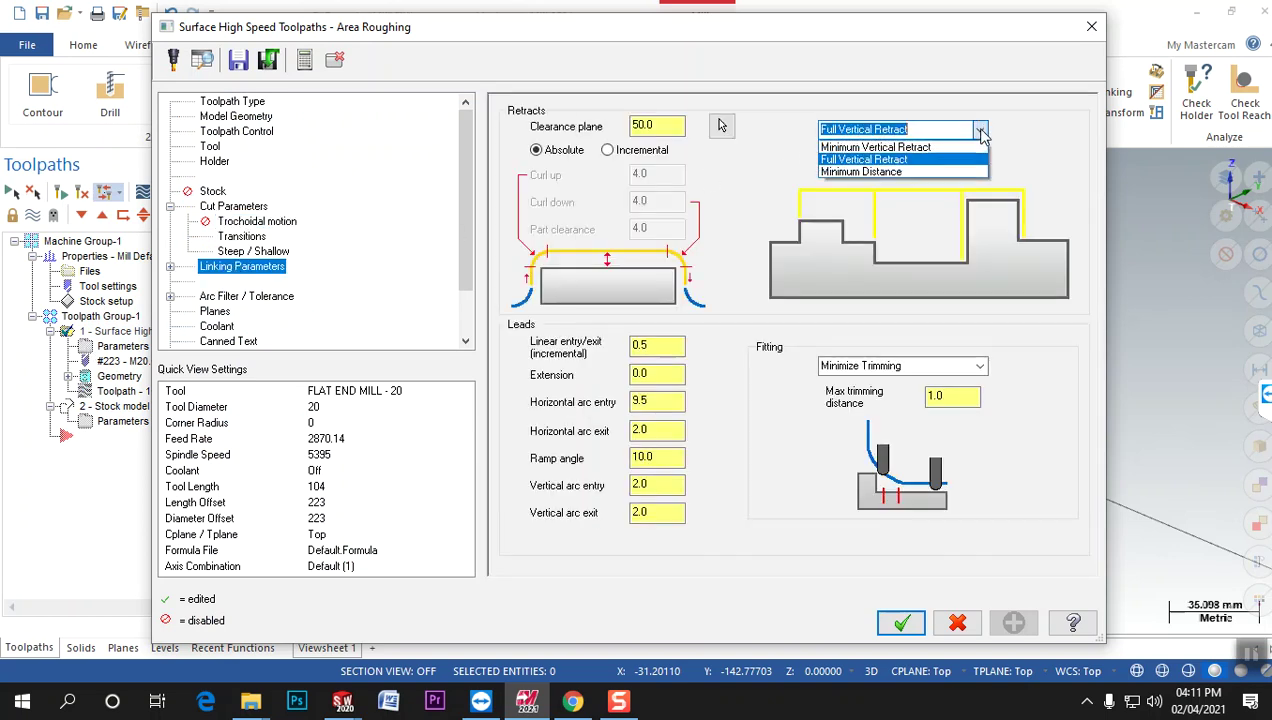
click(930, 172)
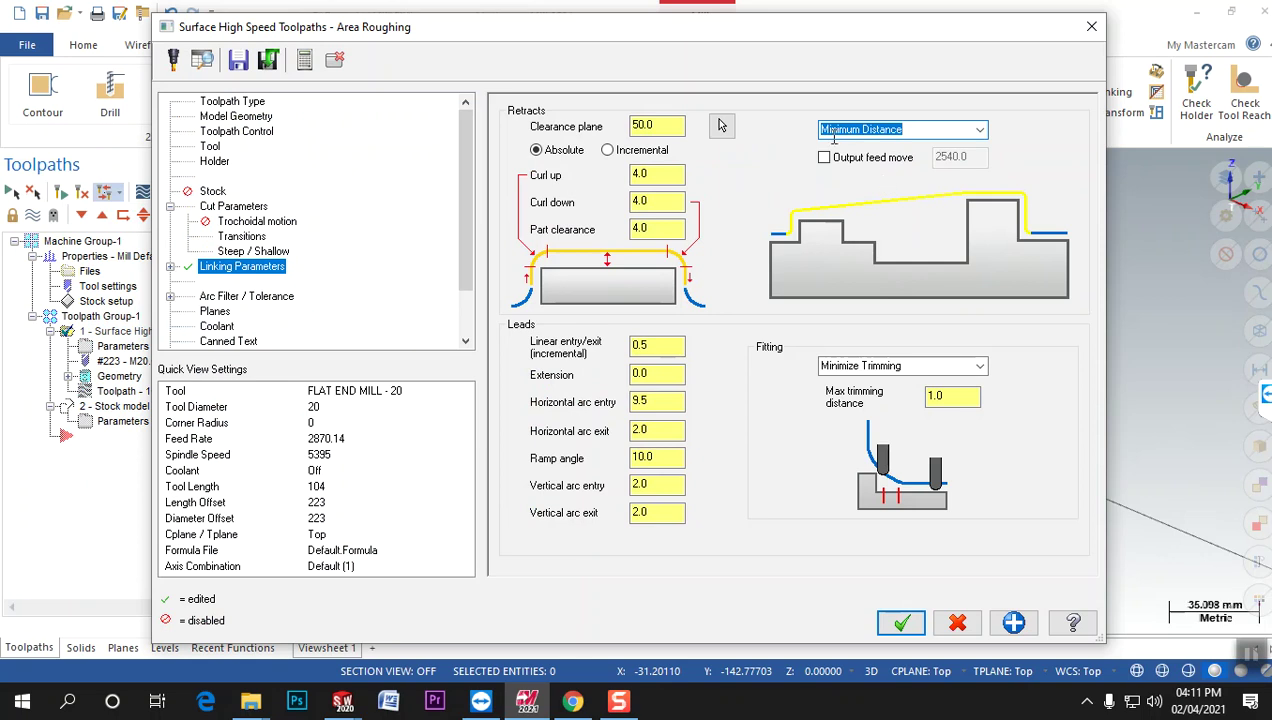
click(977, 132)
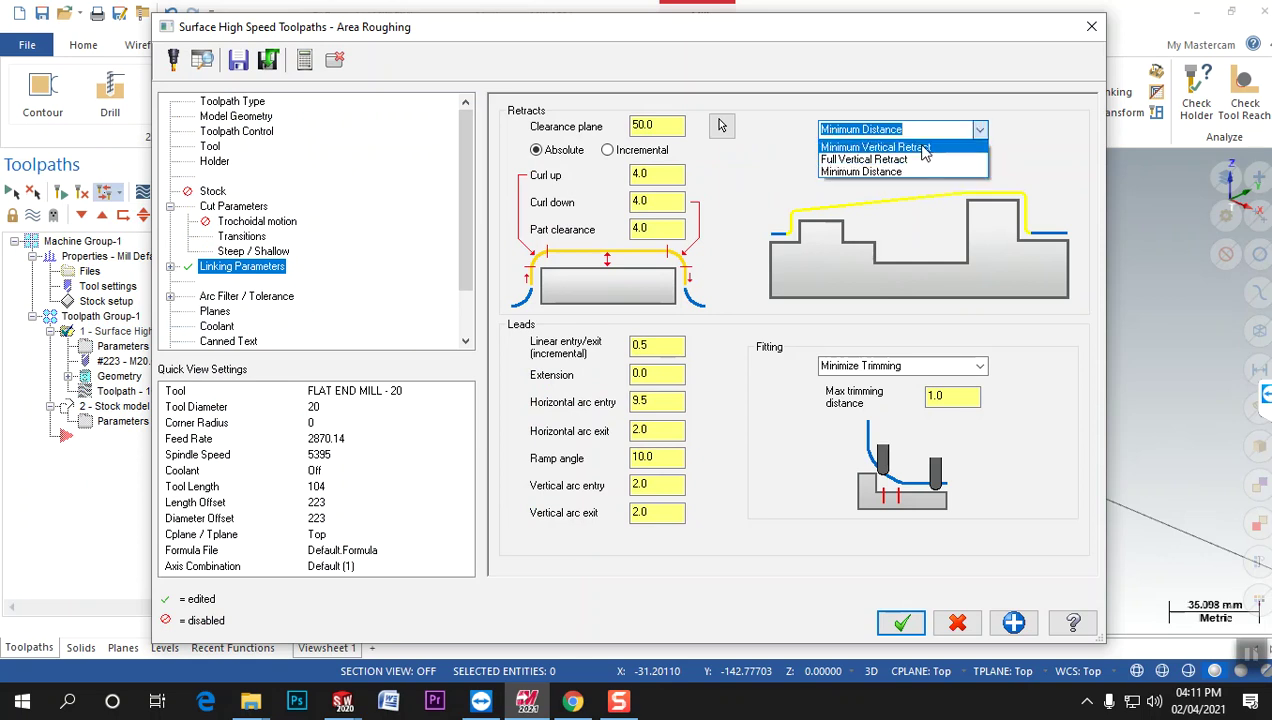
click(850, 141)
click(902, 624)
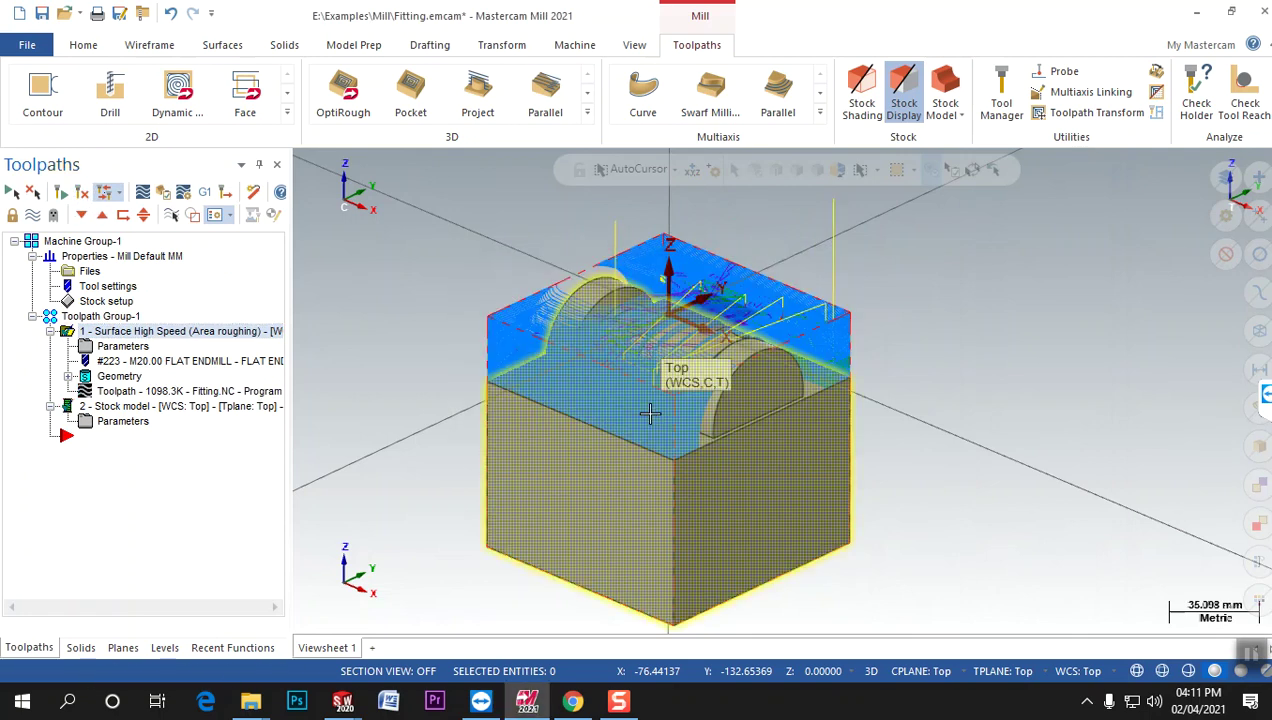
Try Profile ramp as the Area Roughing entry method and look over its trochoidal motion and cut parameters.
middle_drag(740, 335, 648, 385)
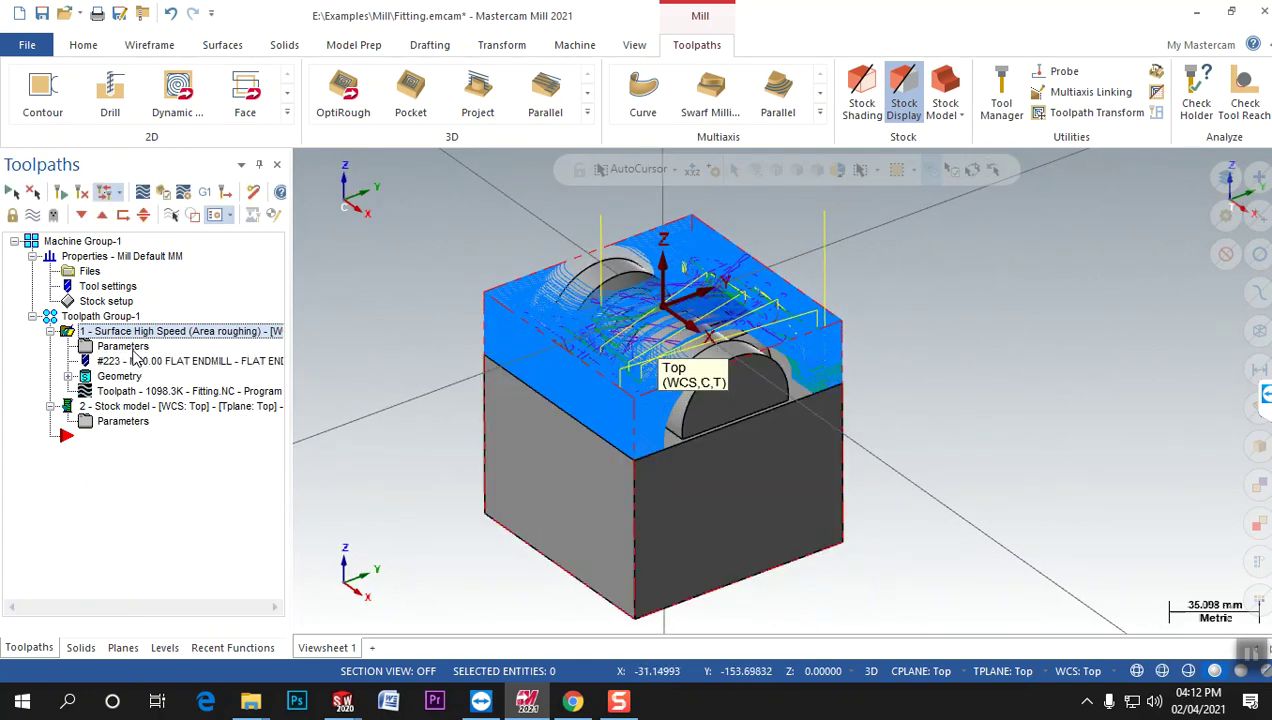
click(124, 350)
click(262, 364)
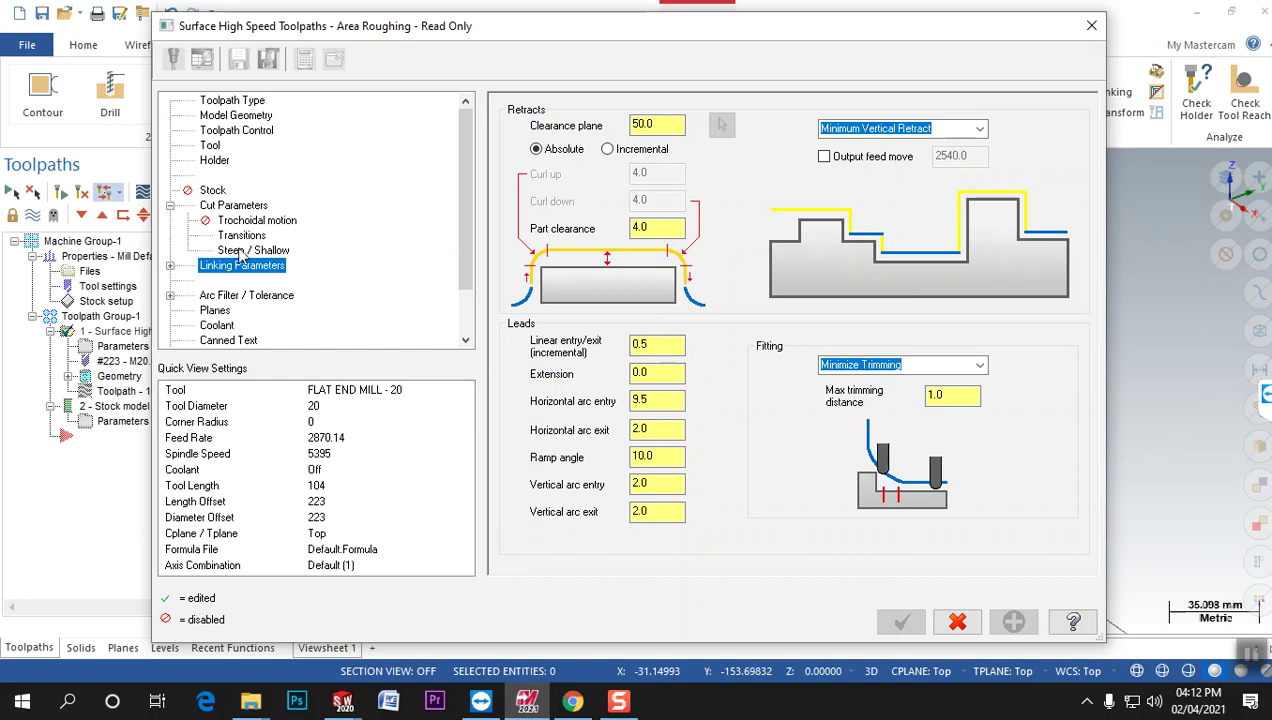
click(241, 251)
click(241, 236)
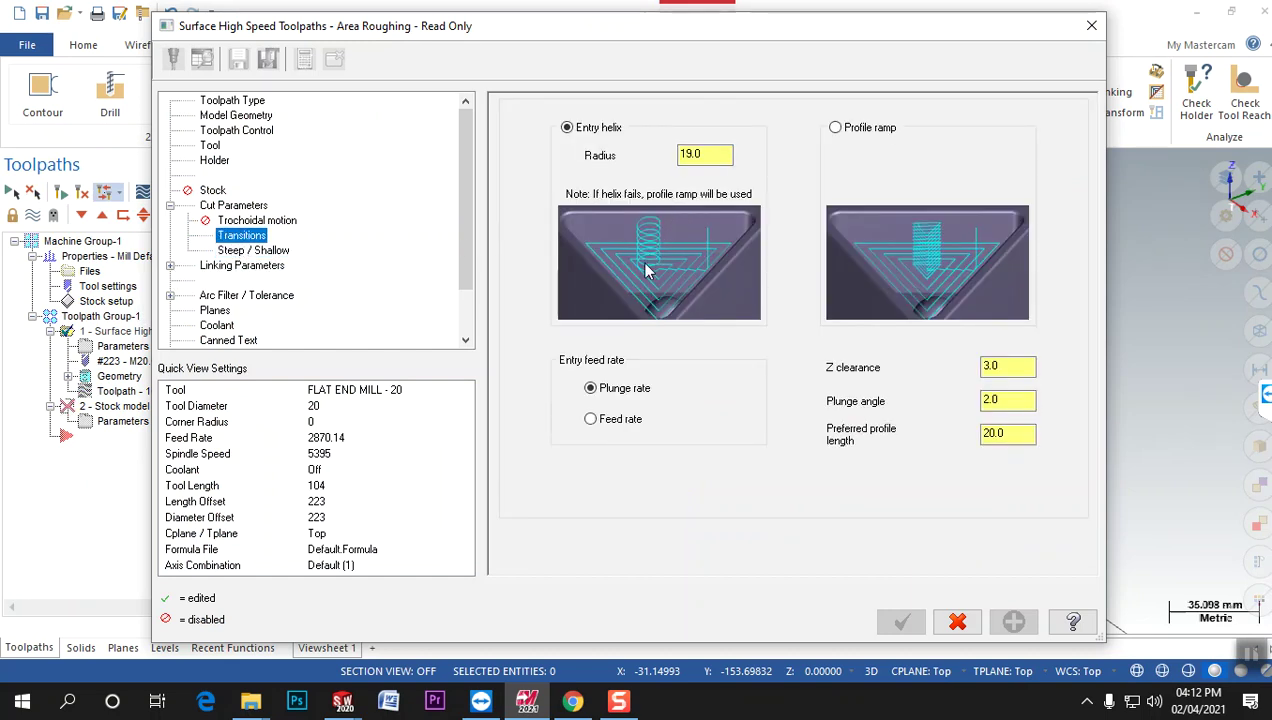
click(836, 128)
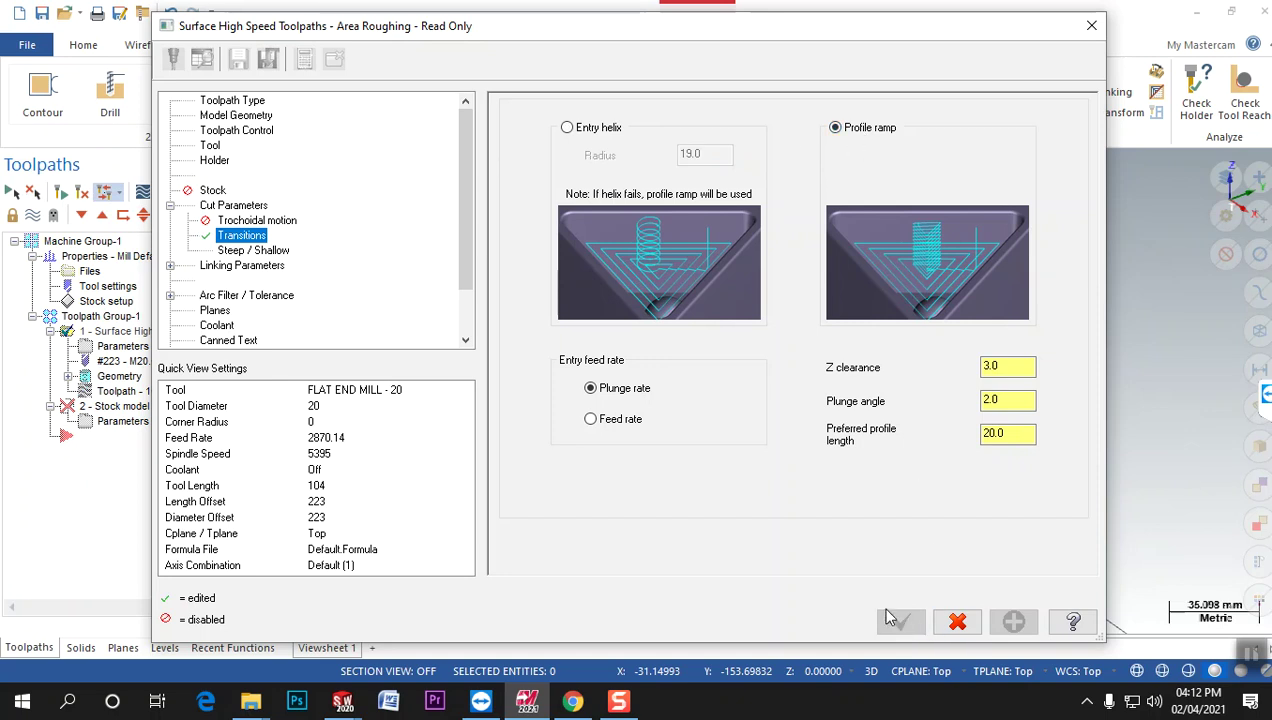
click(250, 221)
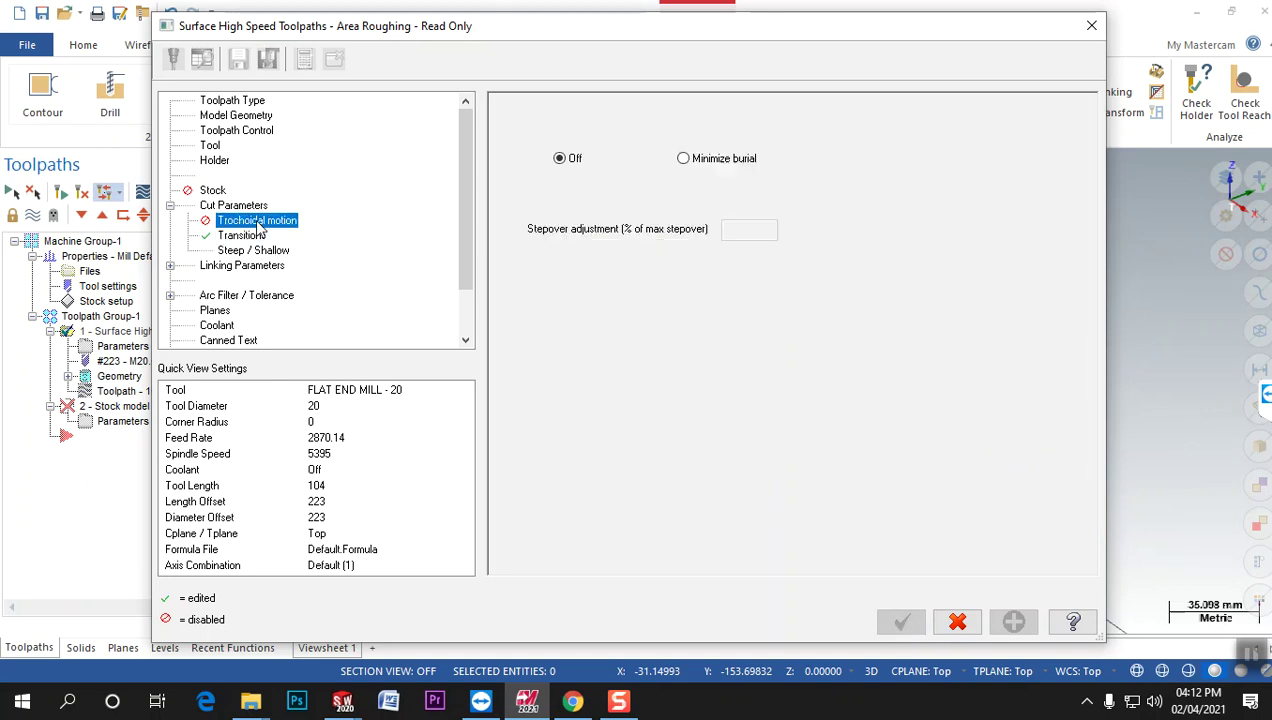
click(242, 209)
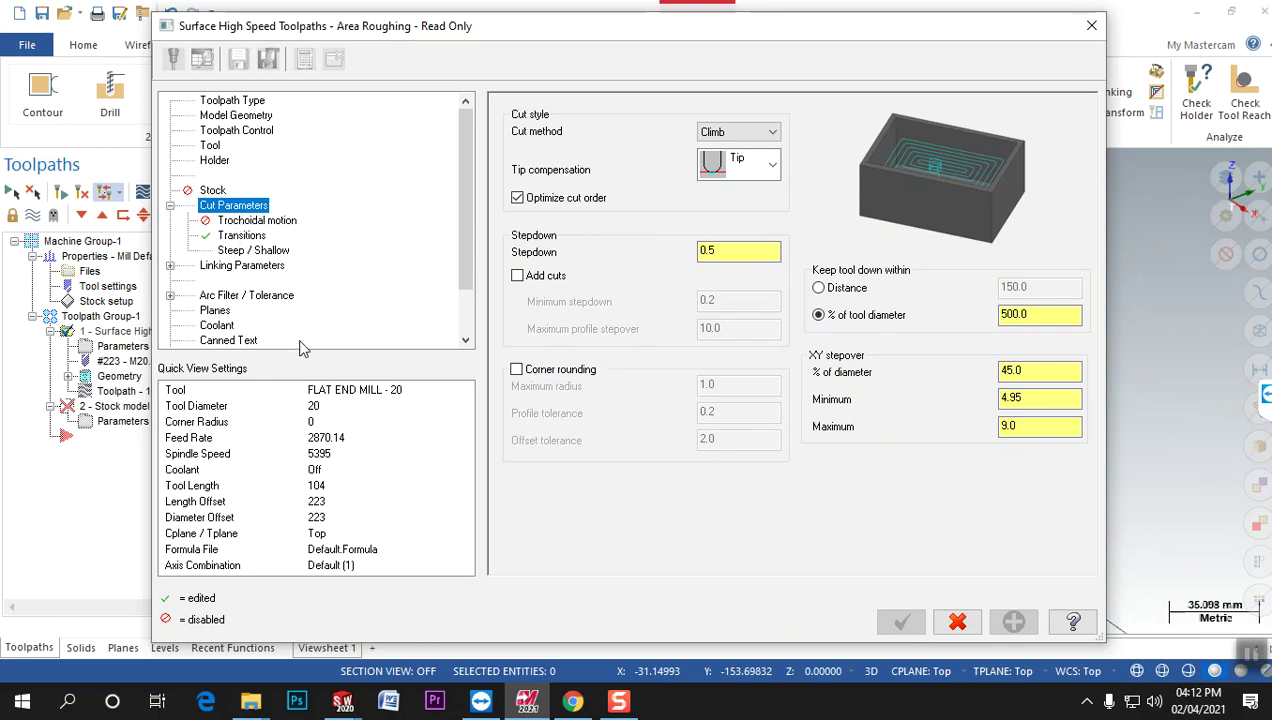
click(211, 151)
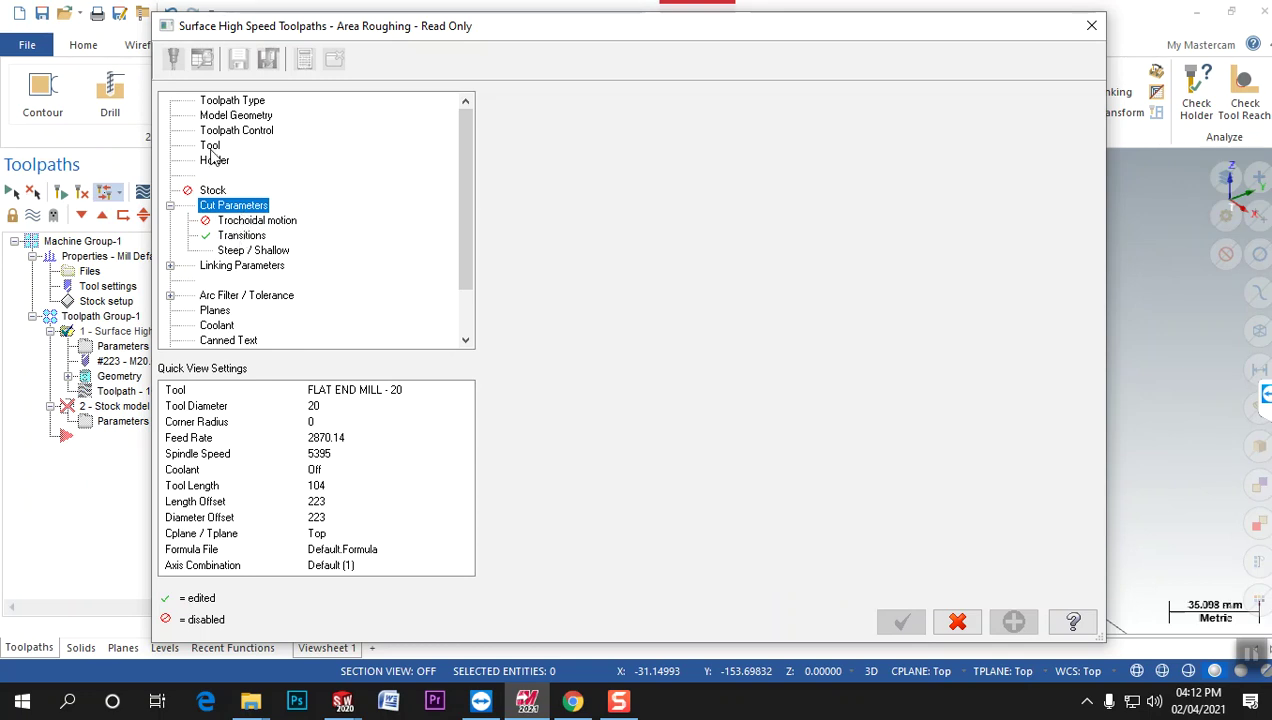
click(902, 622)
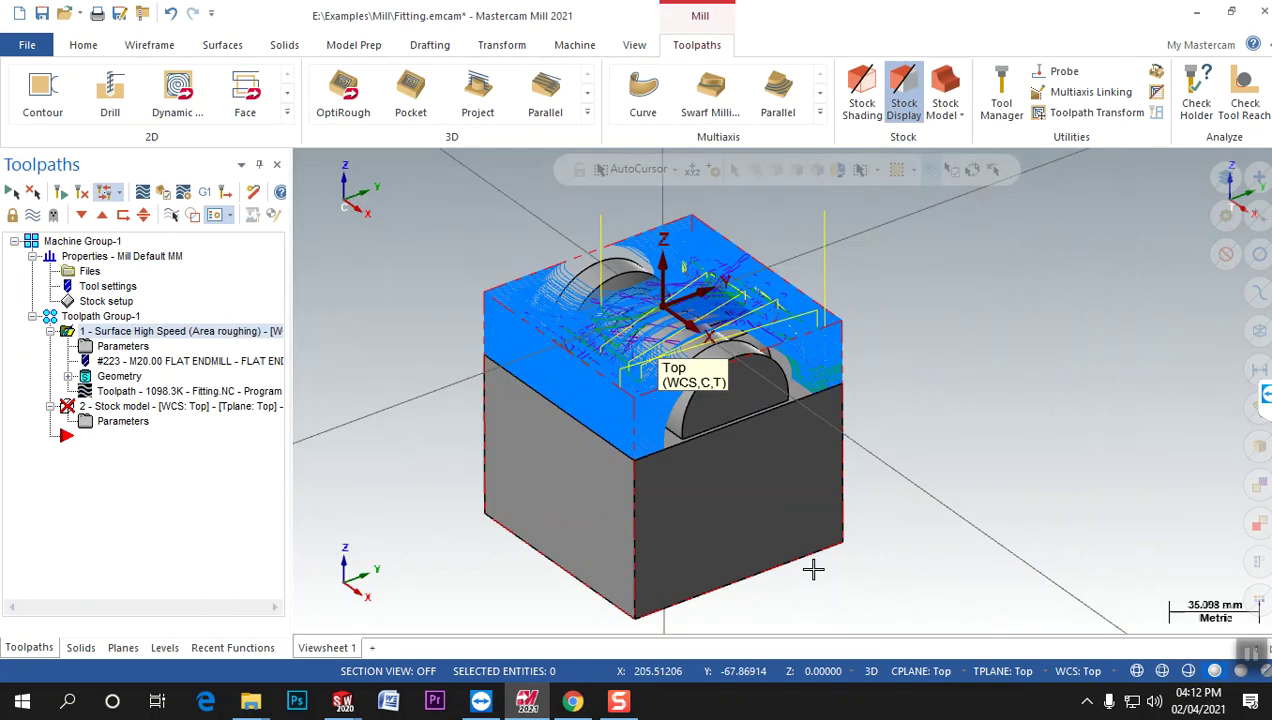
Create a Hybrid high speed finishing toolpath and assign the part's faces as its machining geometry.
mouse_move(432, 395)
middle_down()
mouse_move(471, 386)
mouse_move(440, 383)
mouse_move(426, 290)
middle_up()
scroll(585, 355, up, 2)
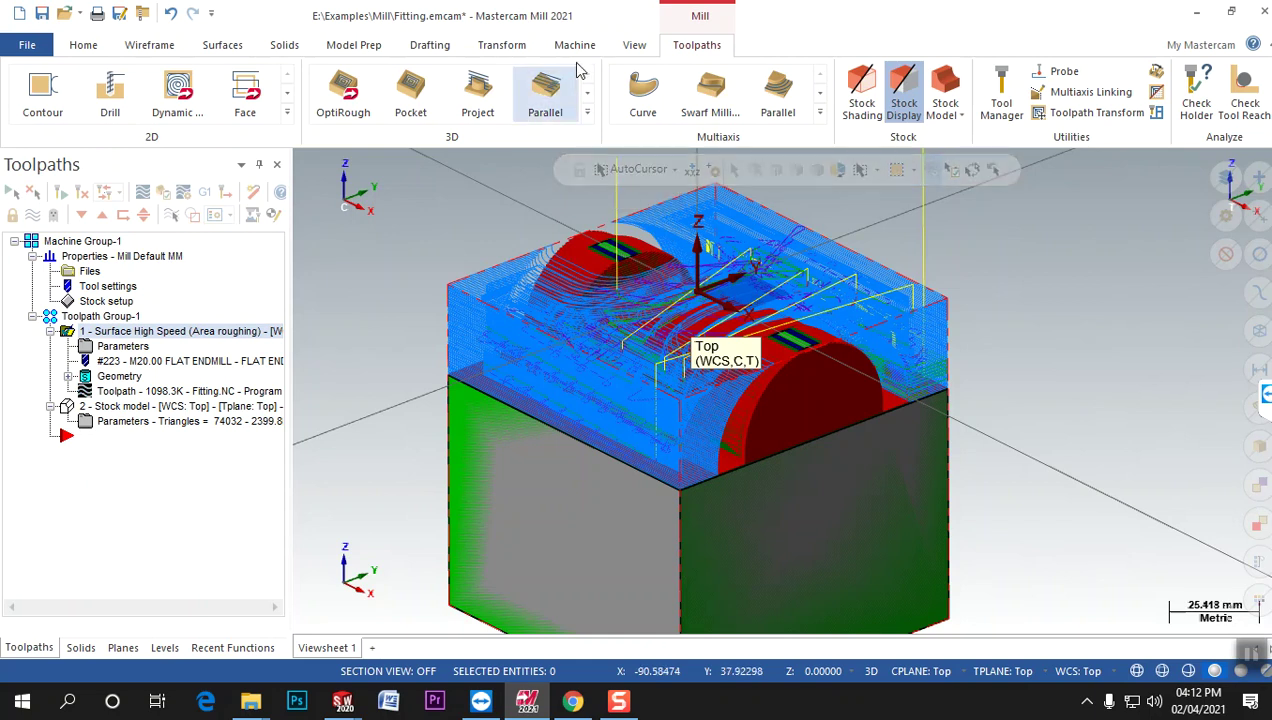
click(594, 116)
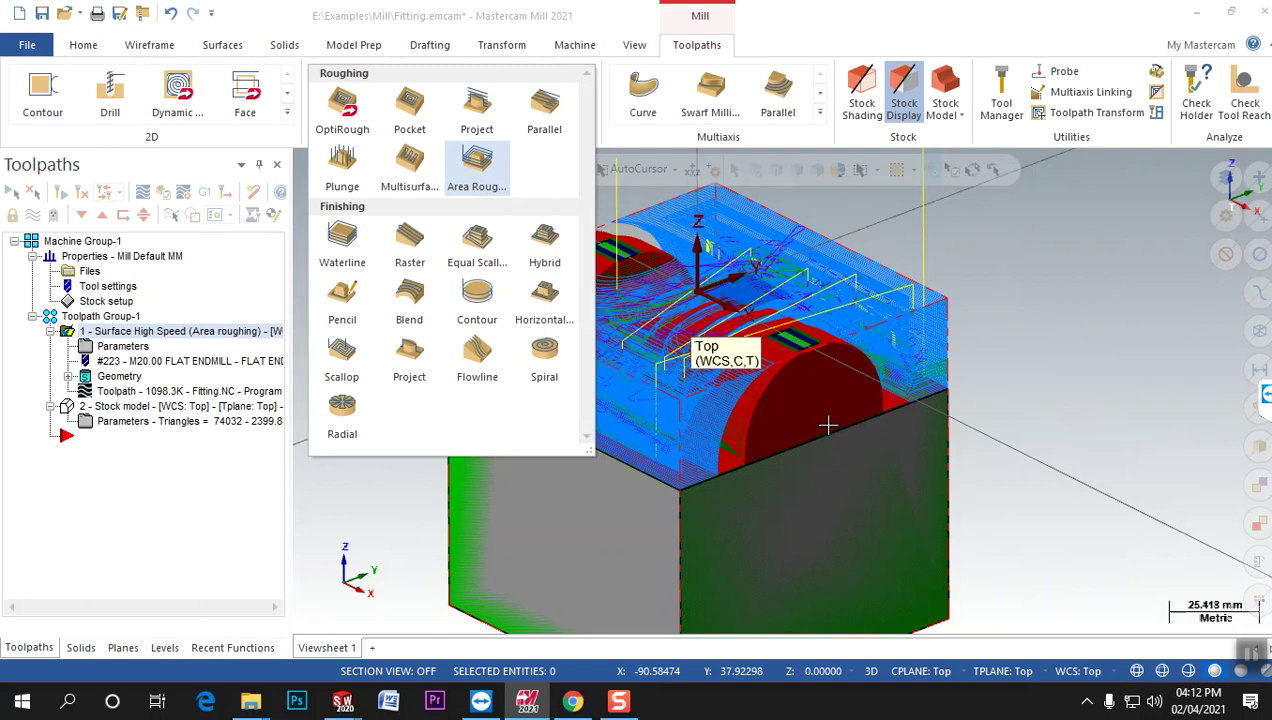
click(557, 245)
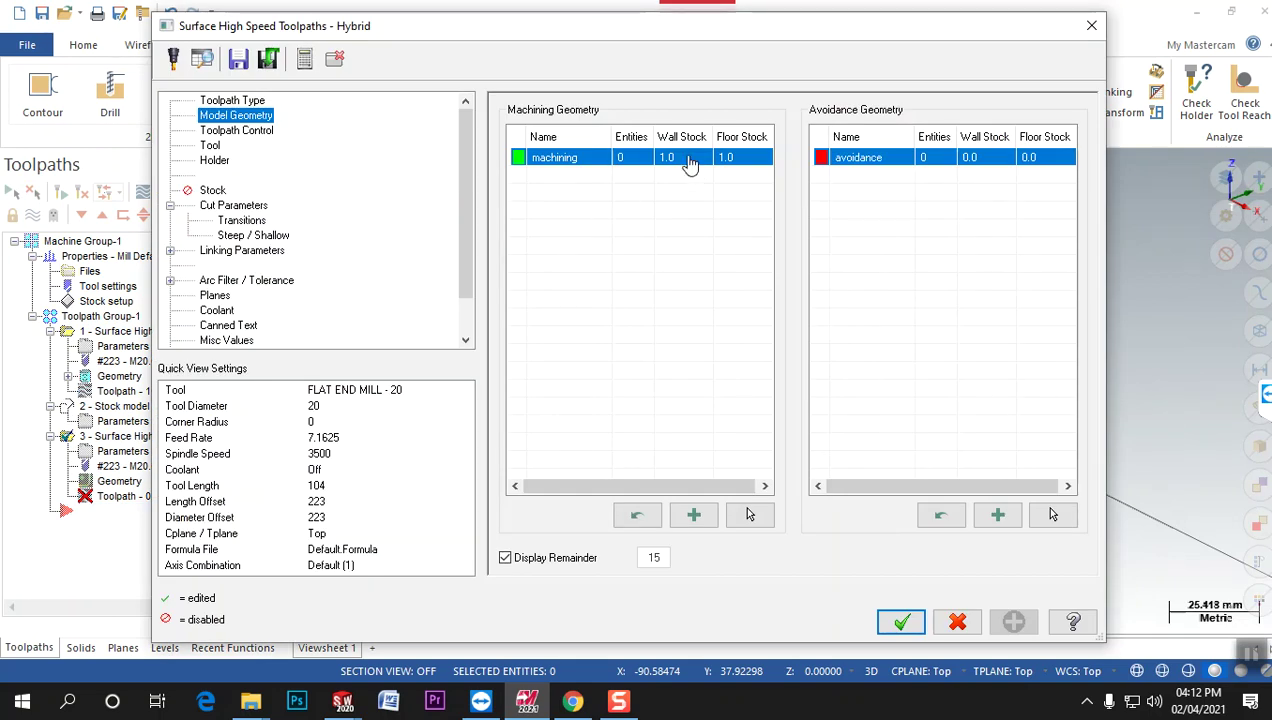
click(750, 514)
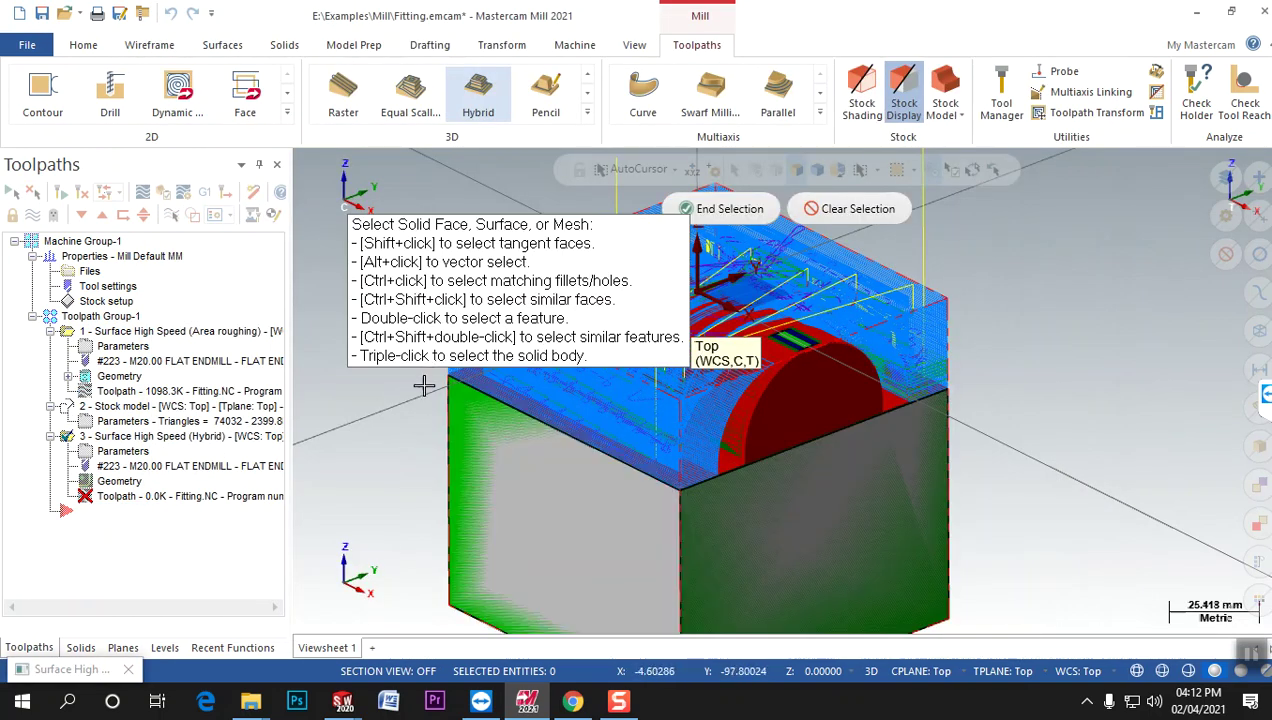
click(720, 209)
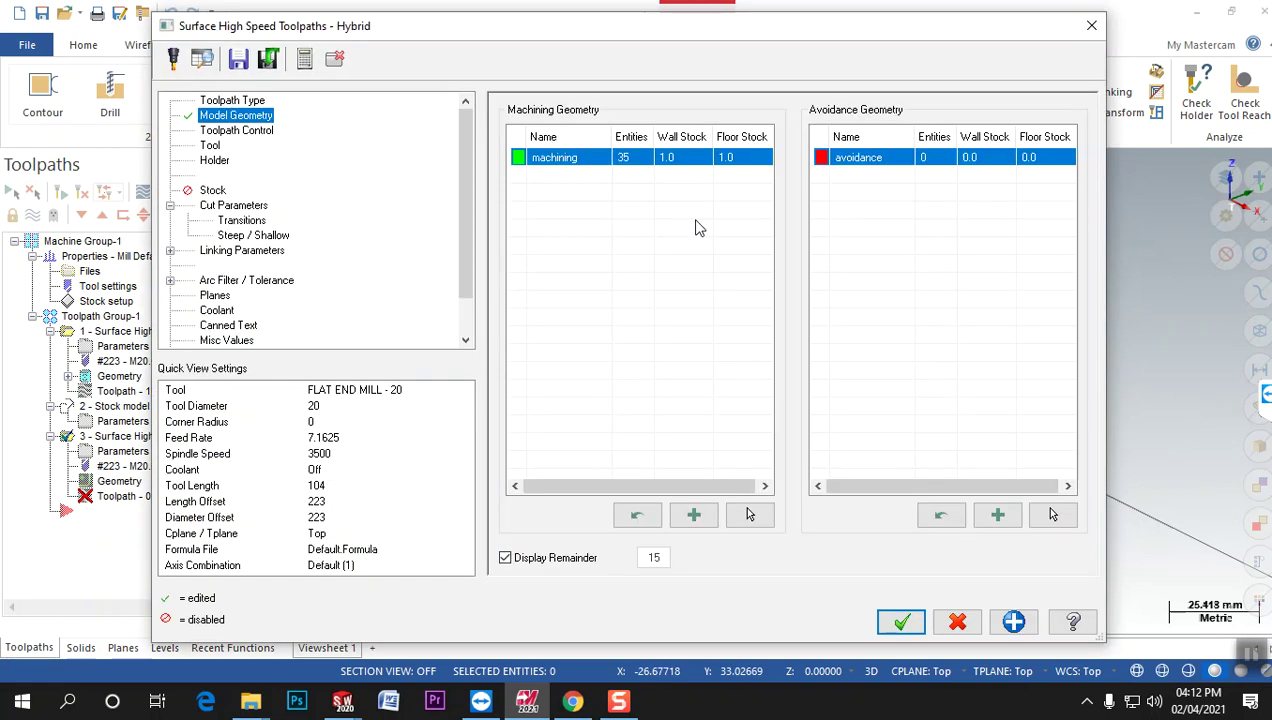
Set the machining geometry's wall stock and floor stock both to 0.1.
double_click(679, 160)
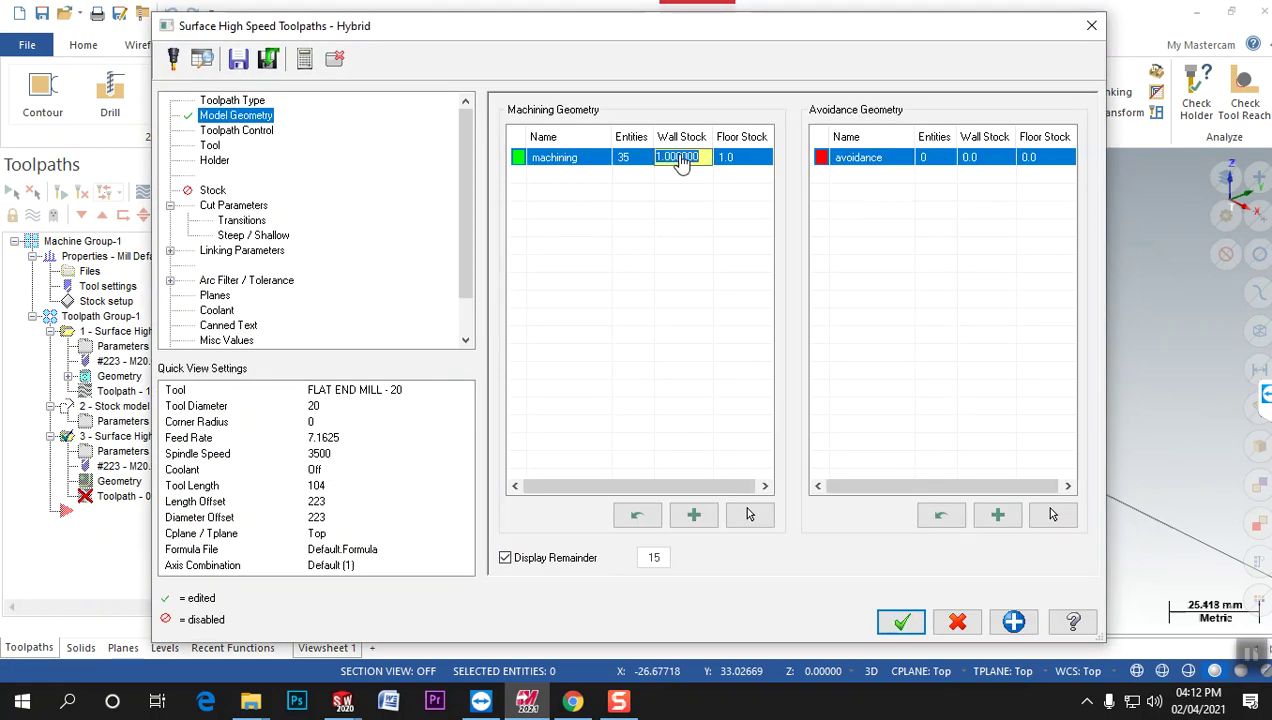
text(0.1)
key(Return)
double_click(764, 160)
key(BackSpace)
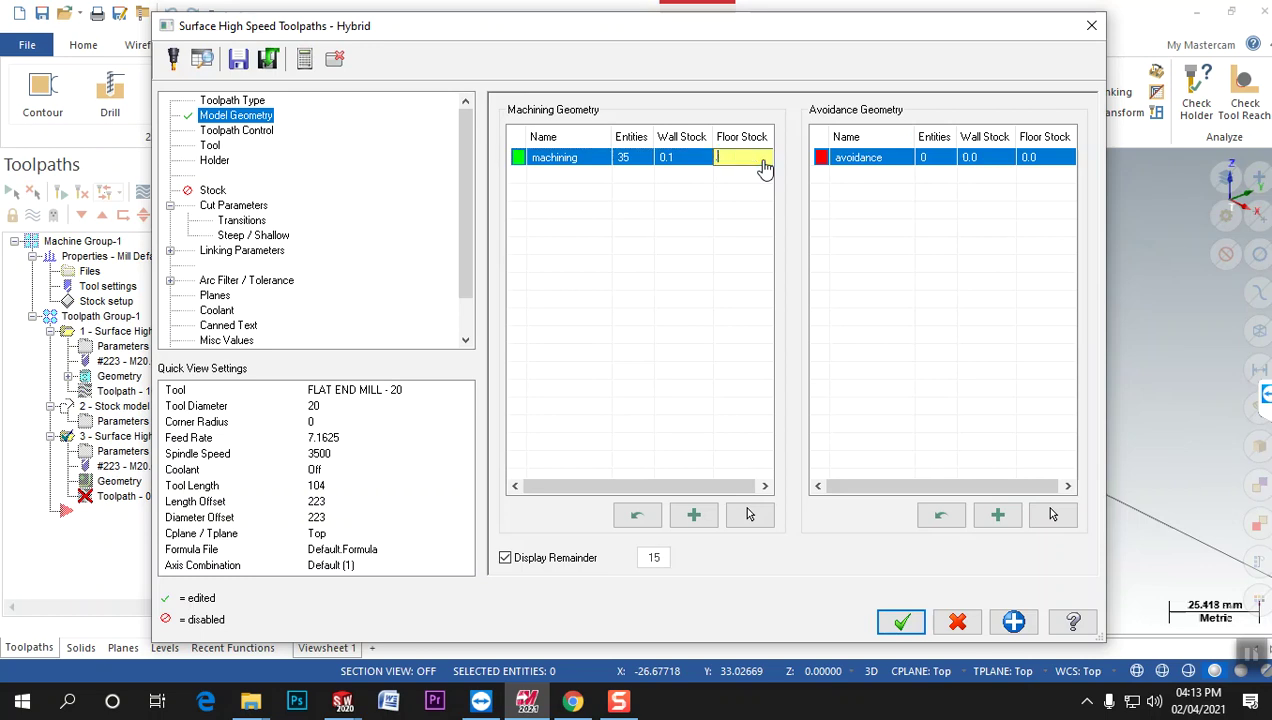
text(.1)
key(Return)
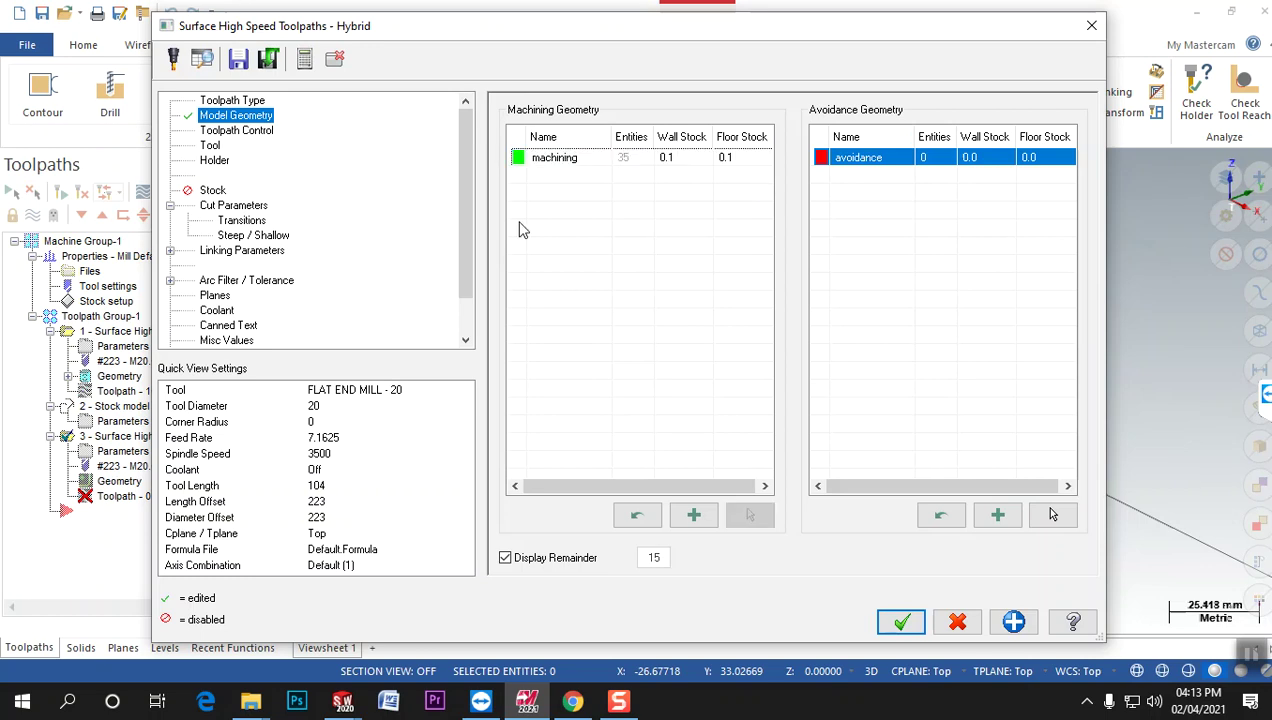
Filter the tool library to ball-nose end mills and assign the 6 mm ball-nose end mill to the Hybrid toolpath.
click(238, 131)
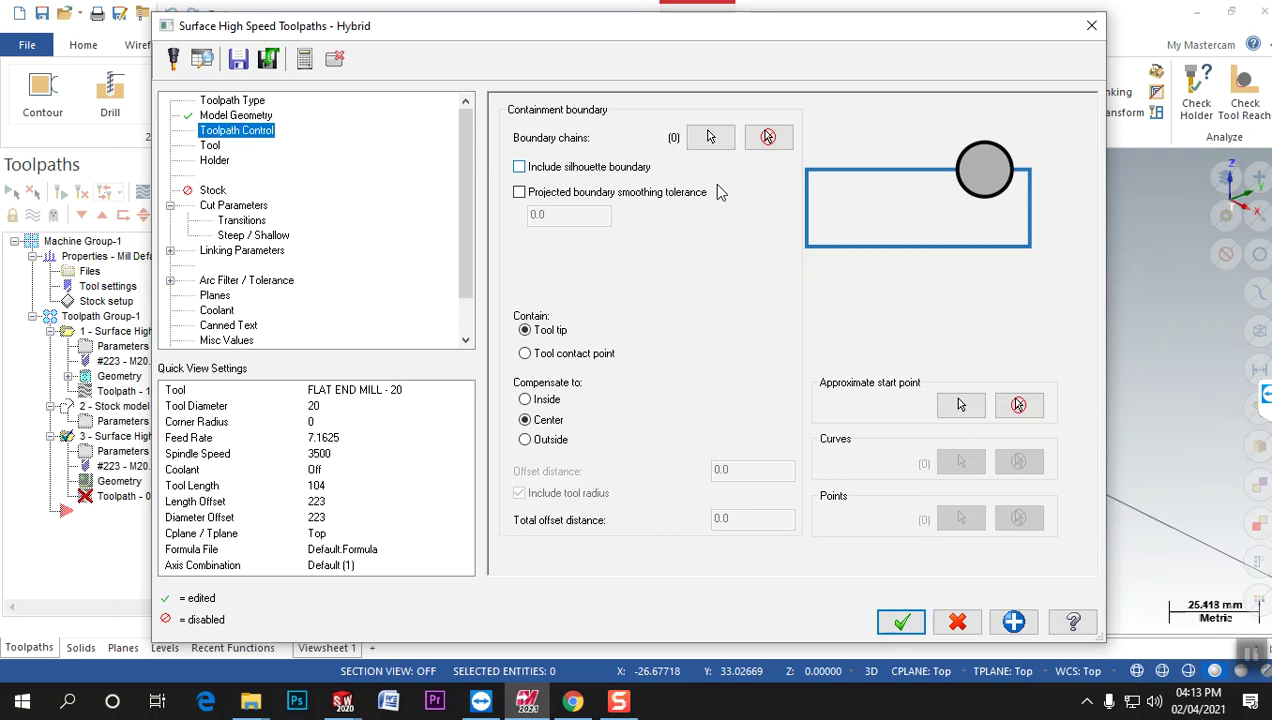
click(210, 146)
click(538, 416)
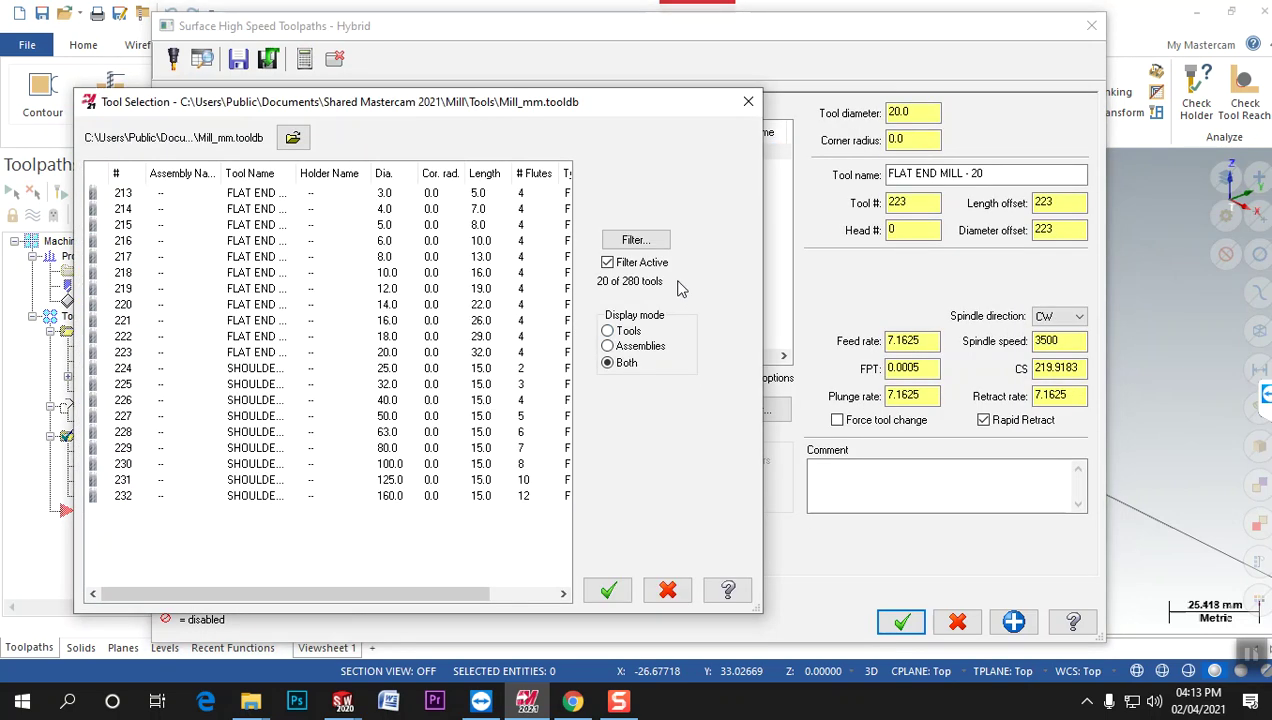
click(638, 241)
click(221, 519)
click(108, 265)
click(524, 606)
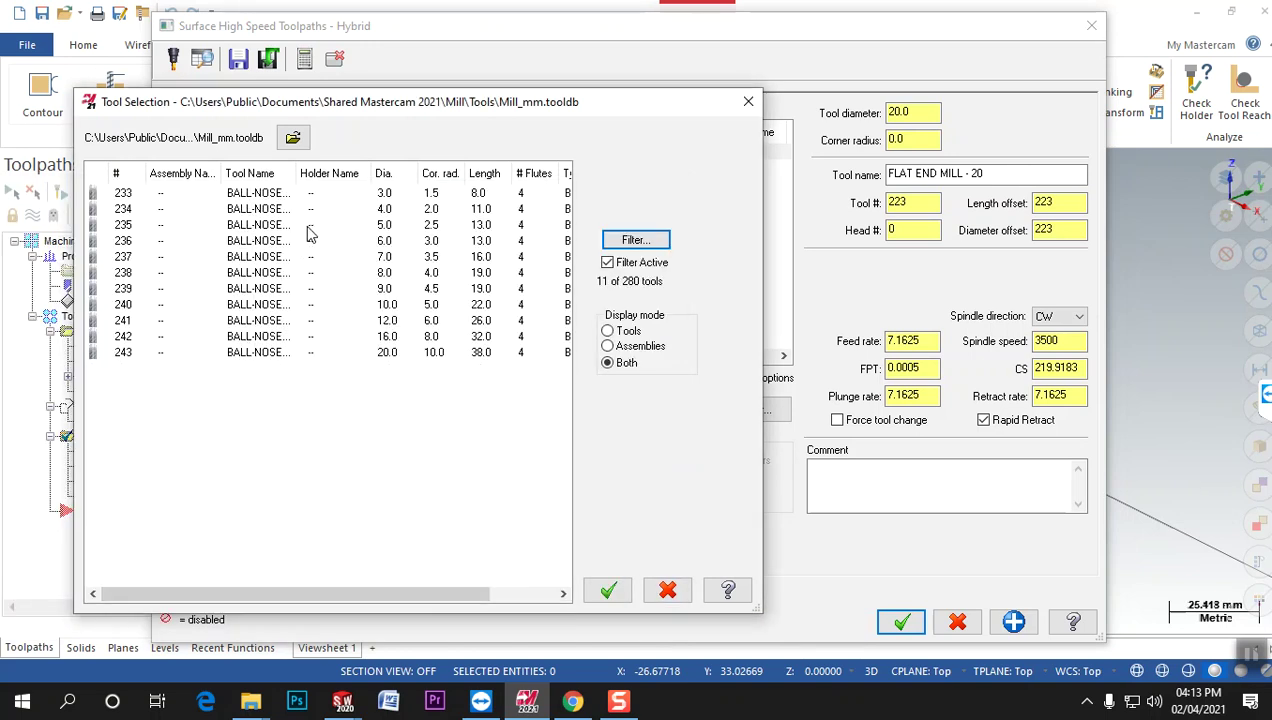
click(256, 245)
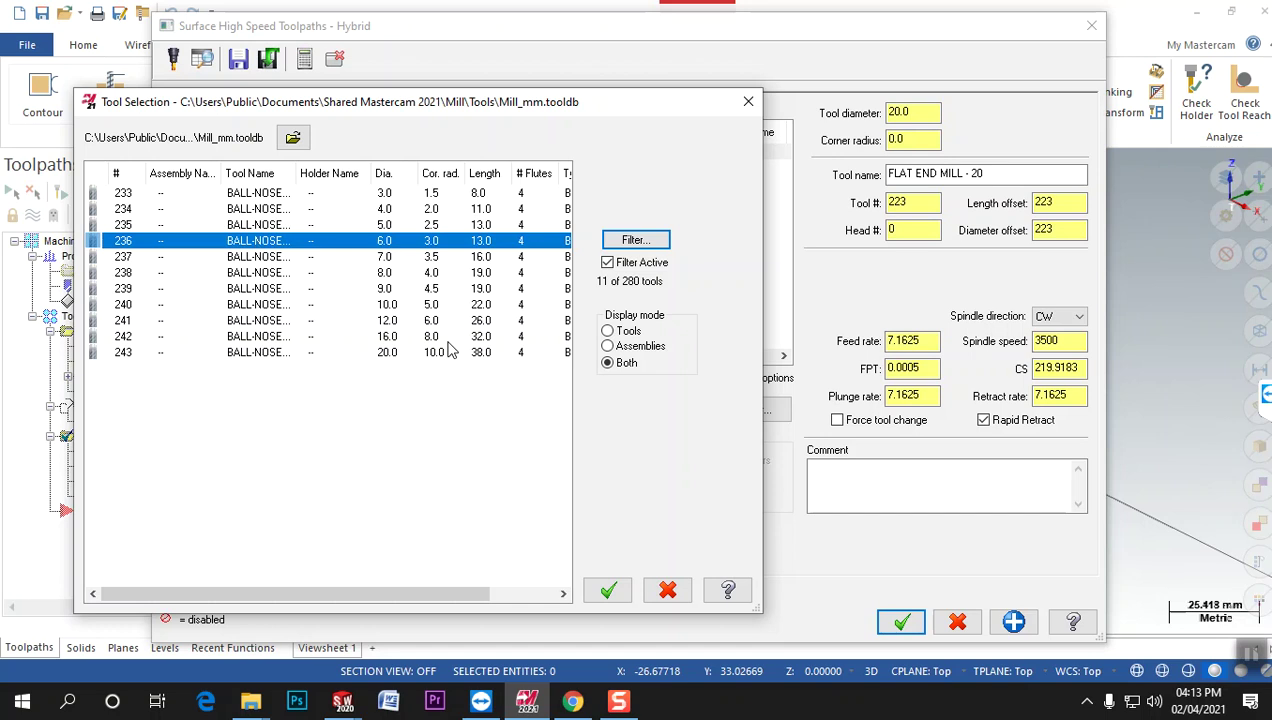
click(608, 590)
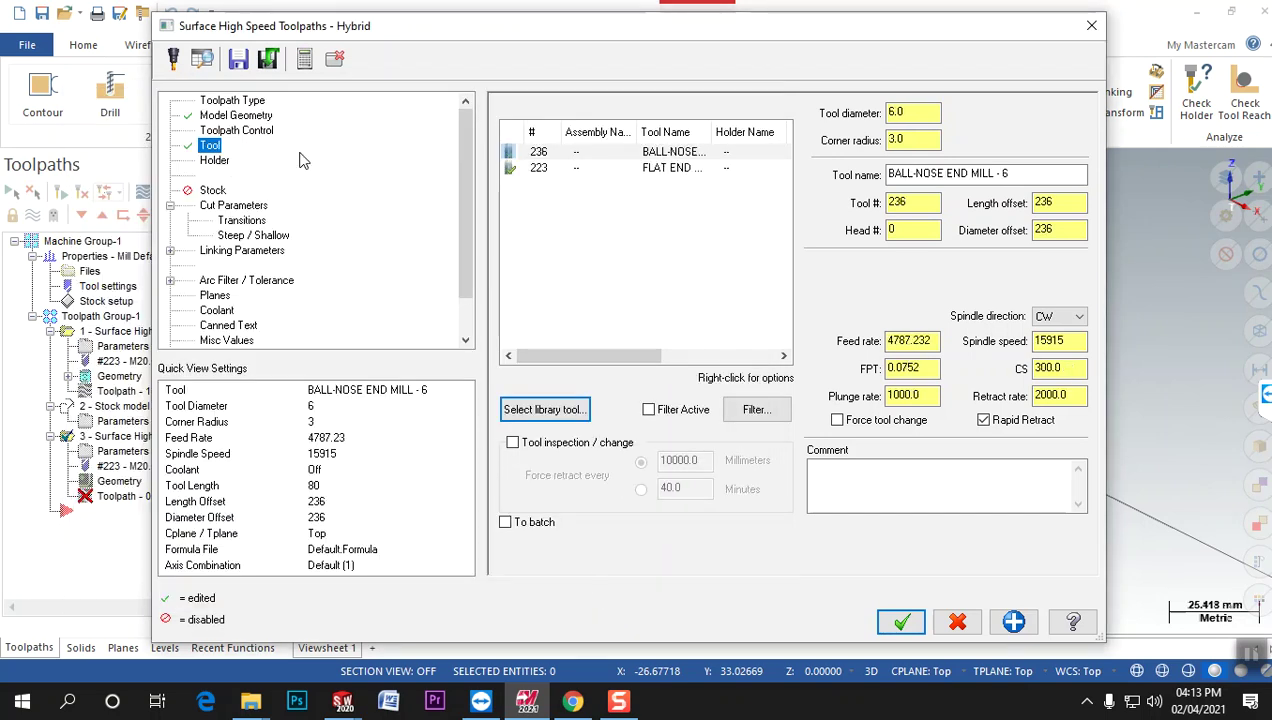
Set the Hybrid cut parameters to a Z stepdown of 0.25 and a Zigzag open contour direction.
click(230, 205)
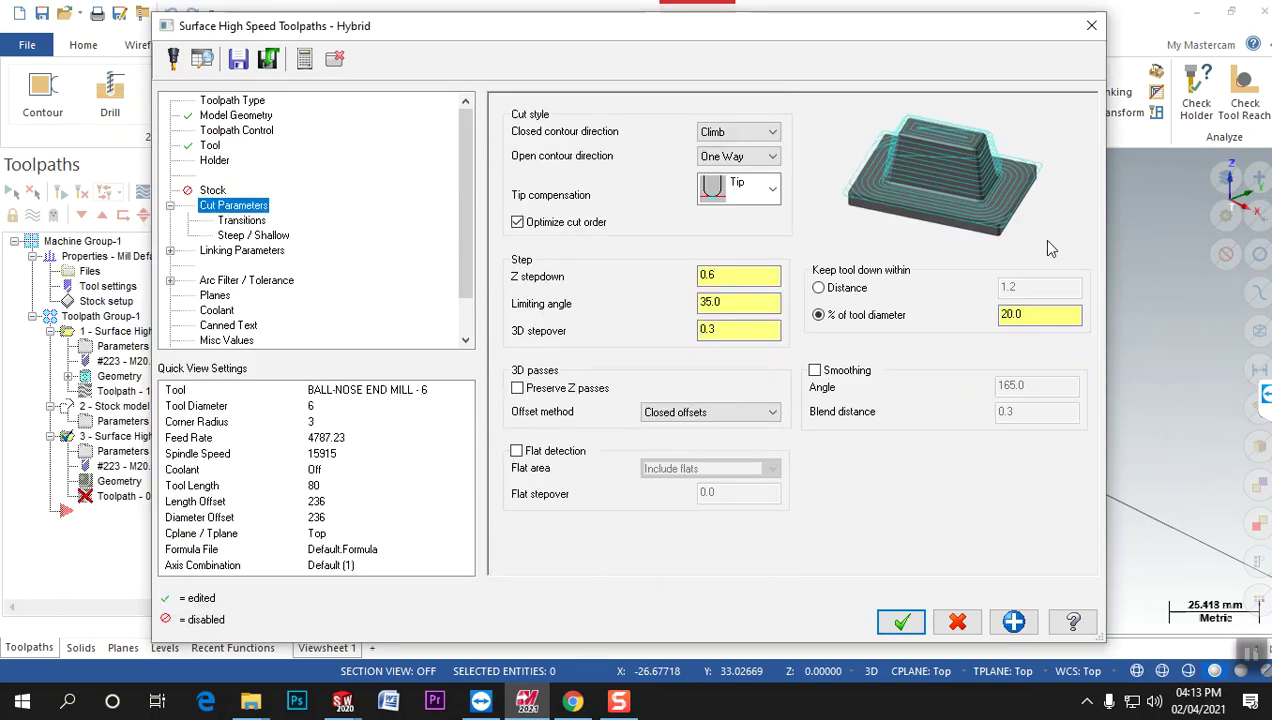
click(735, 281)
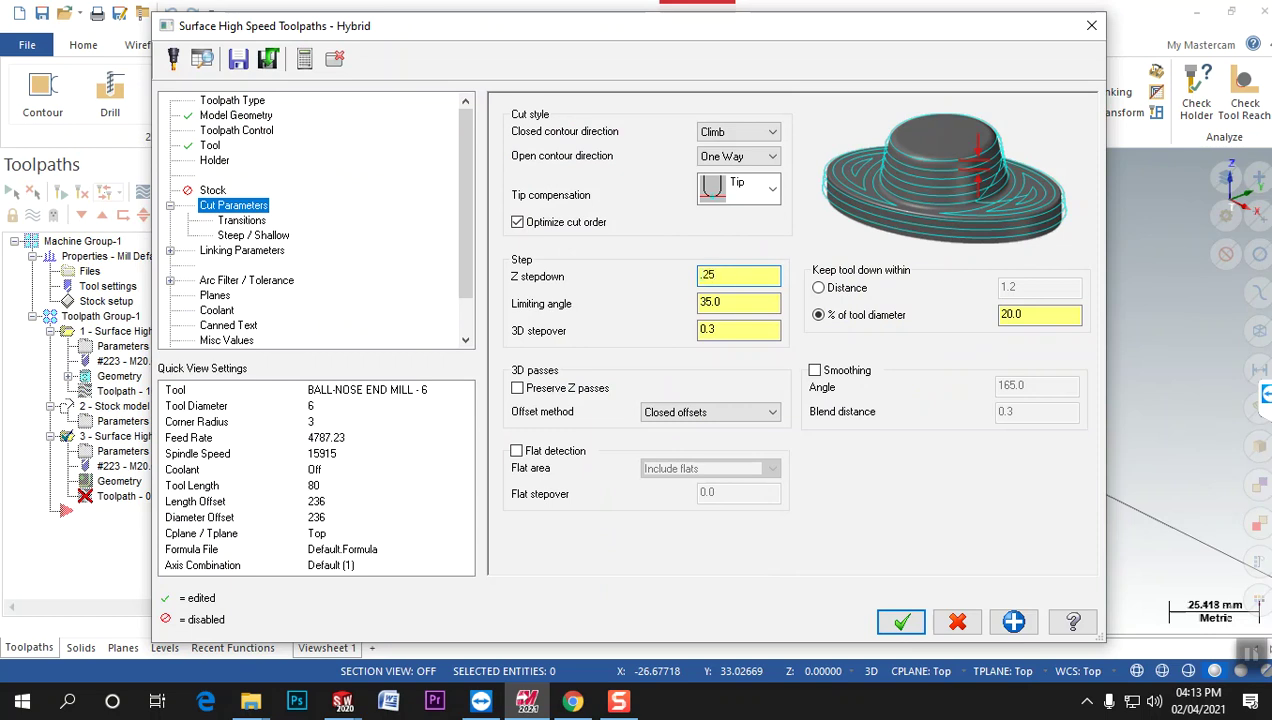
click(705, 301)
click(734, 330)
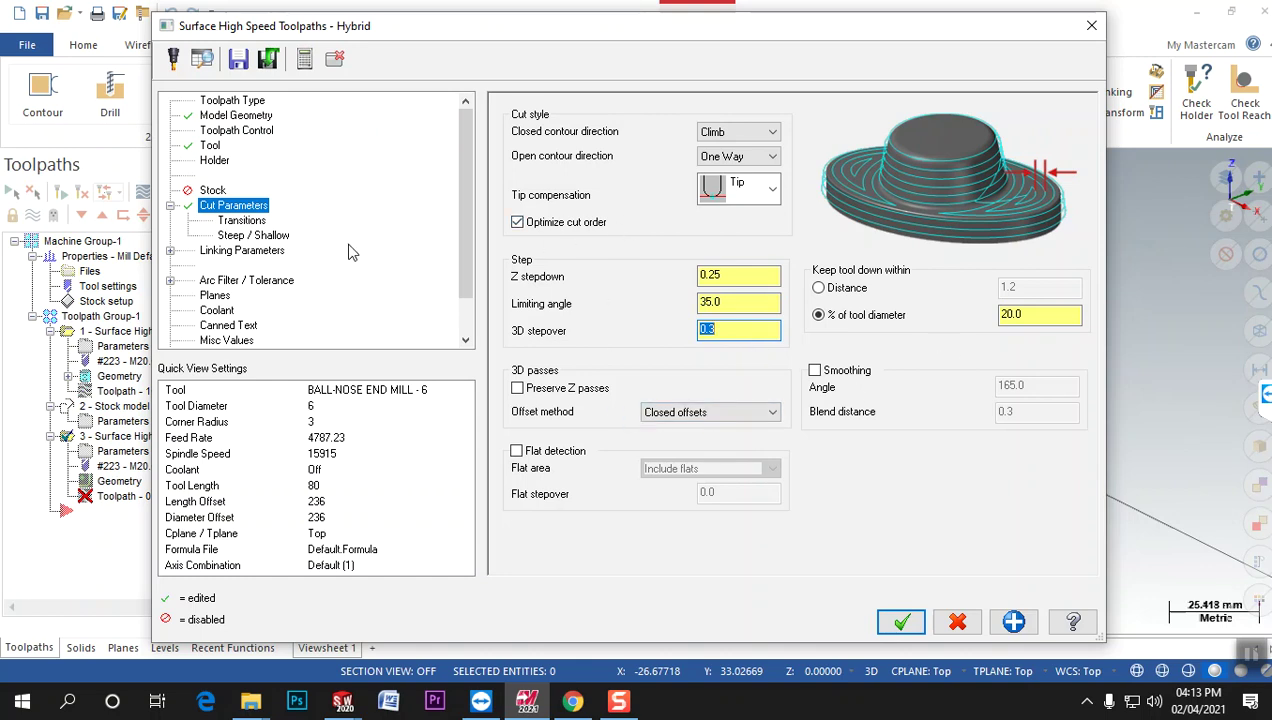
click(738, 156)
click(740, 190)
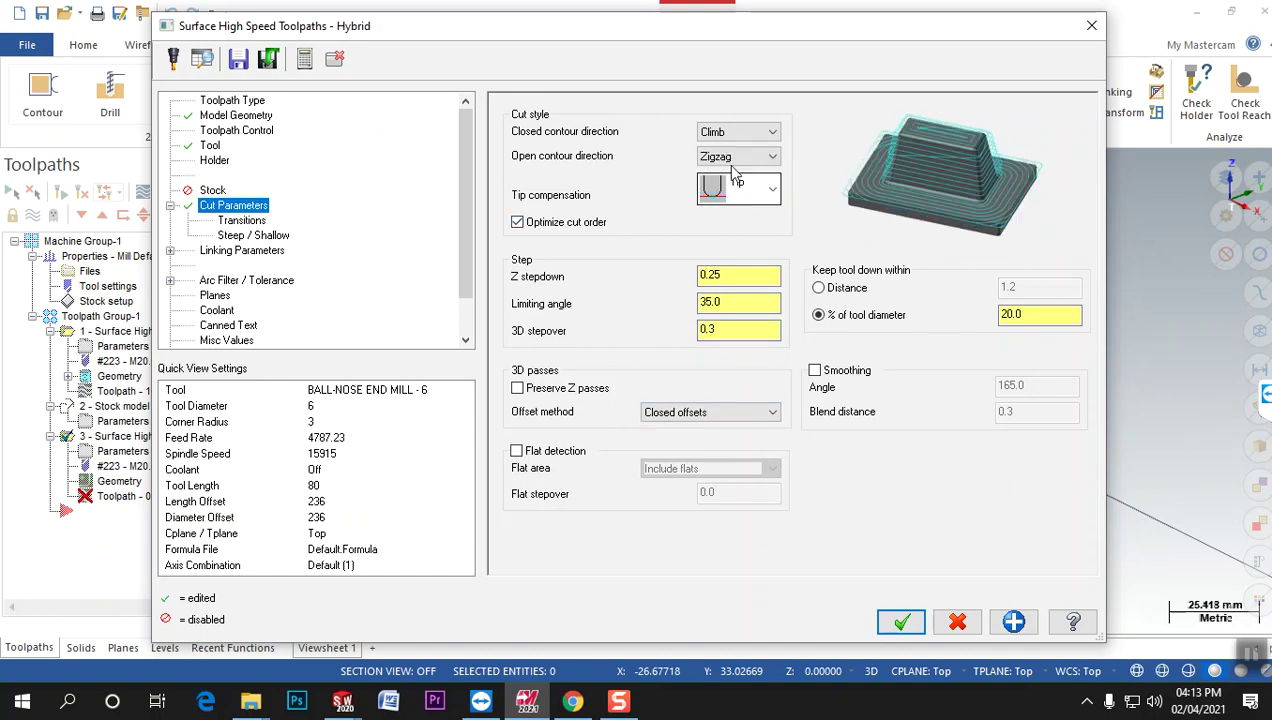
Check the Hybrid transition and steep/shallow settings, then set the retract method to Minimum Vertical Retract and generate the toolpath.
click(249, 225)
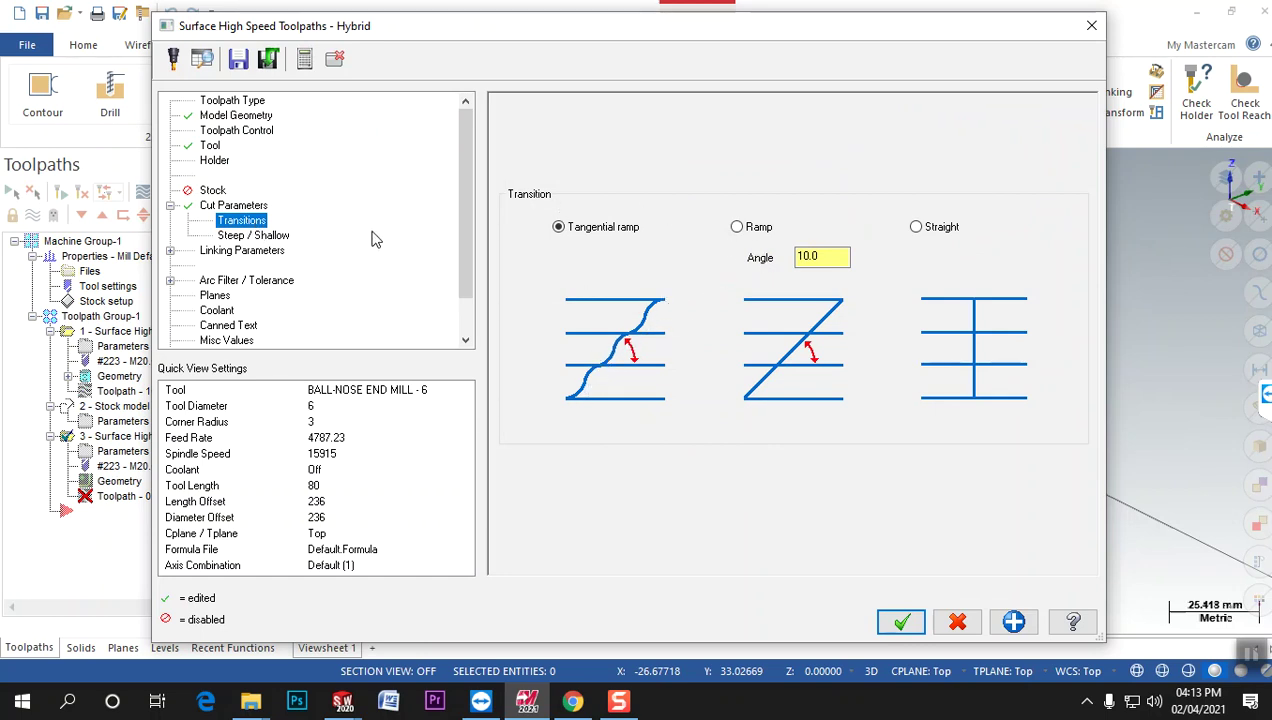
click(265, 236)
click(258, 251)
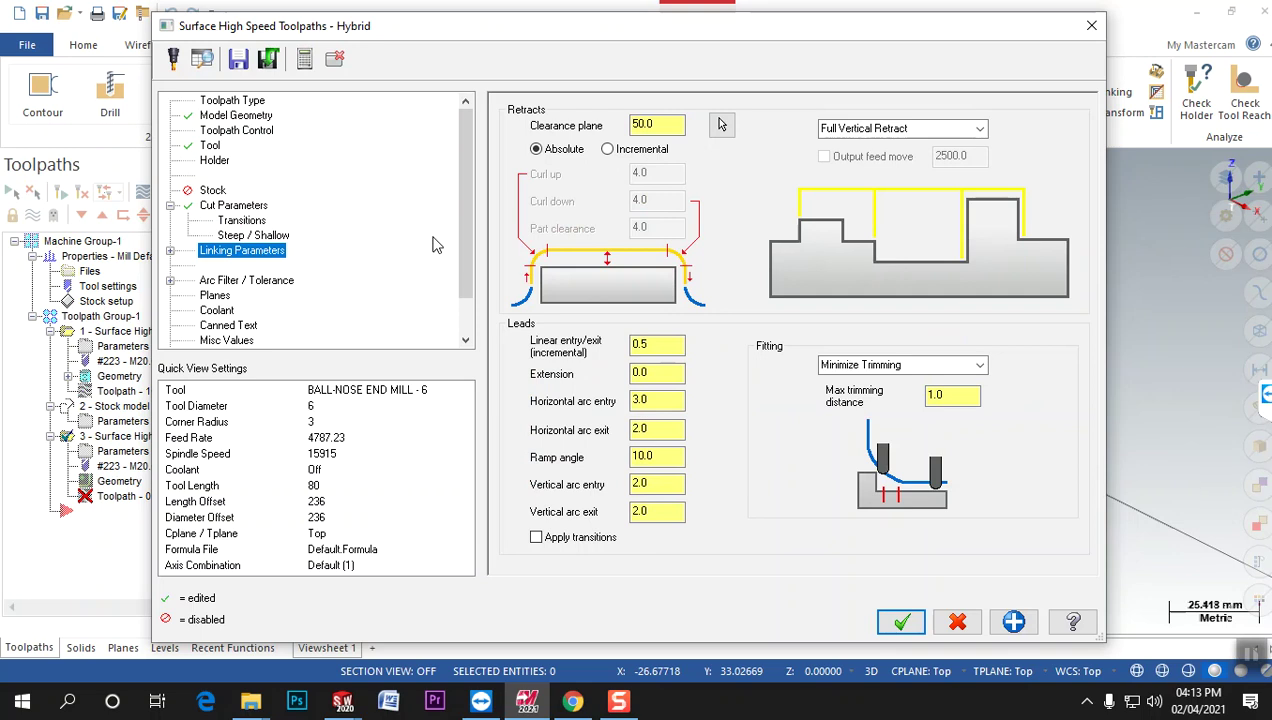
click(980, 130)
click(900, 150)
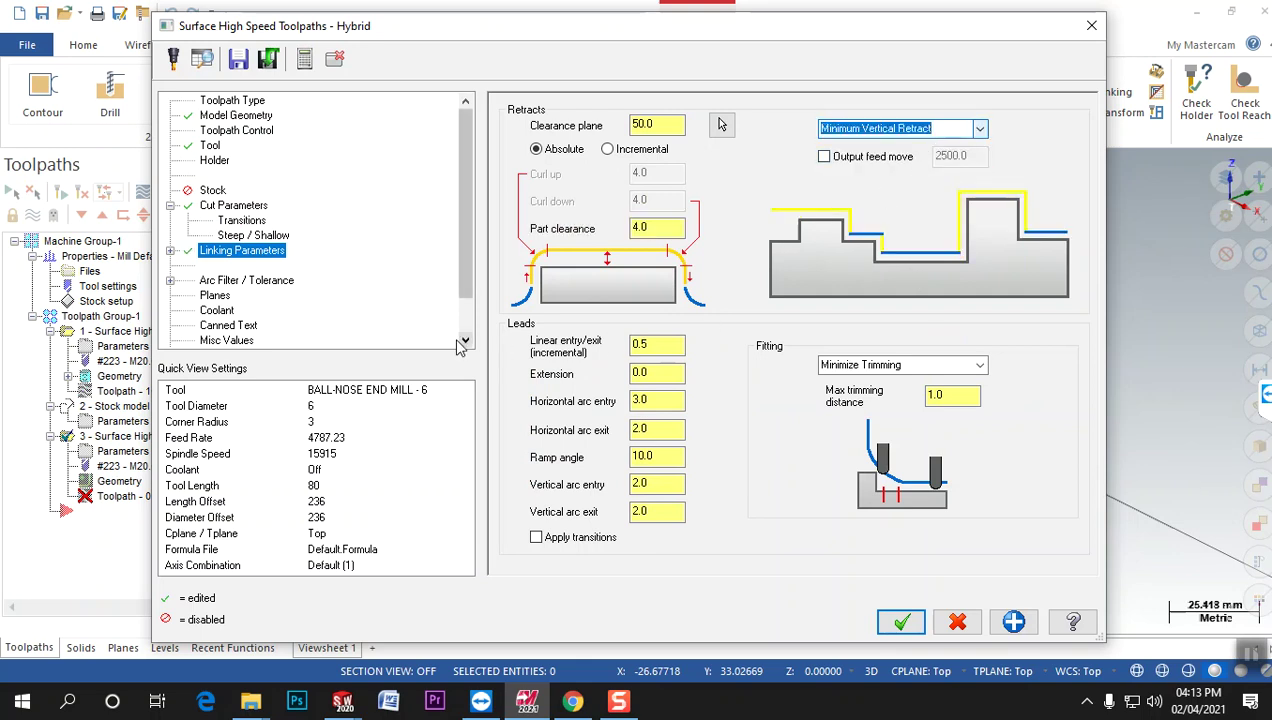
click(900, 622)
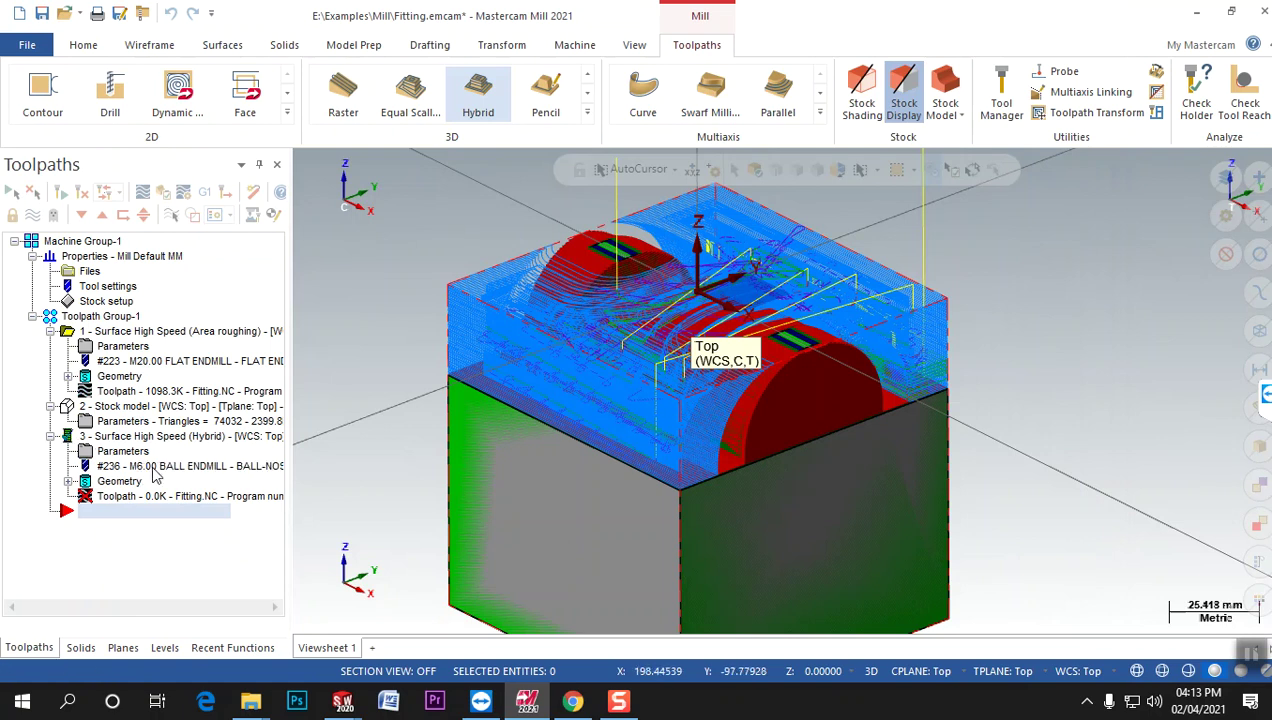
Hide the display of the Area Roughing toolpath and the first stock model.
click(112, 330)
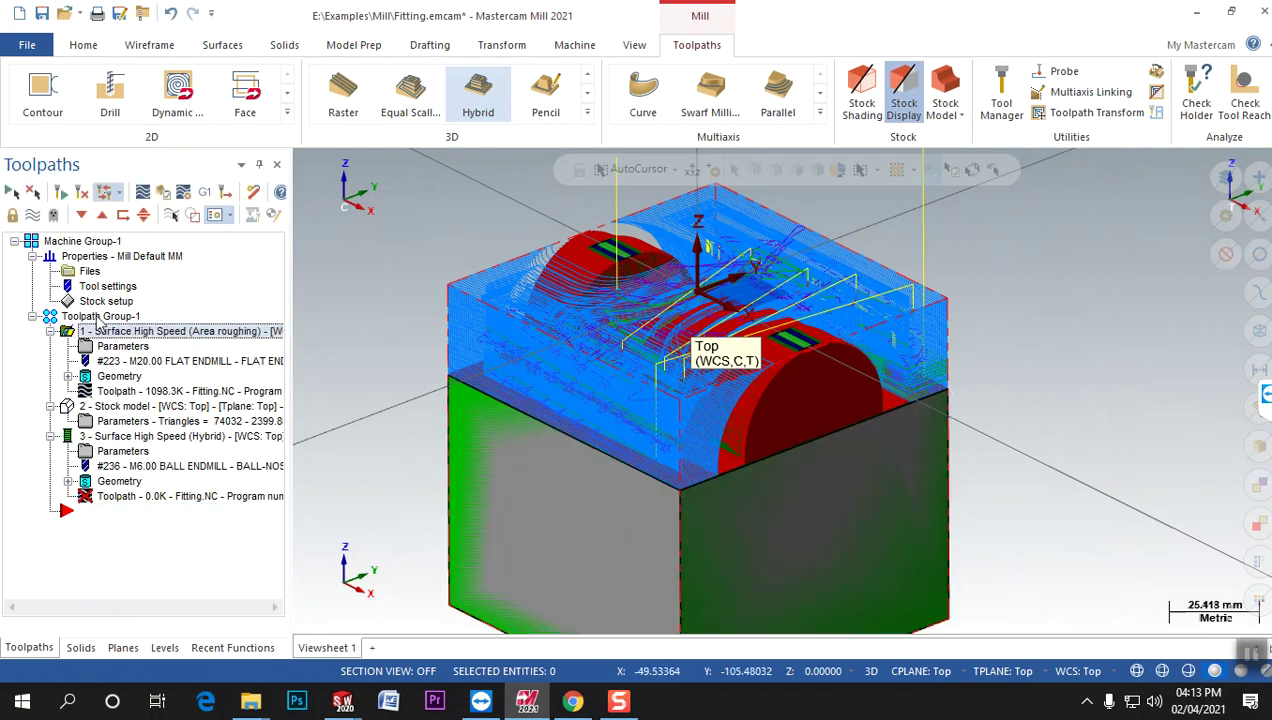
click(33, 214)
click(128, 406)
click(33, 215)
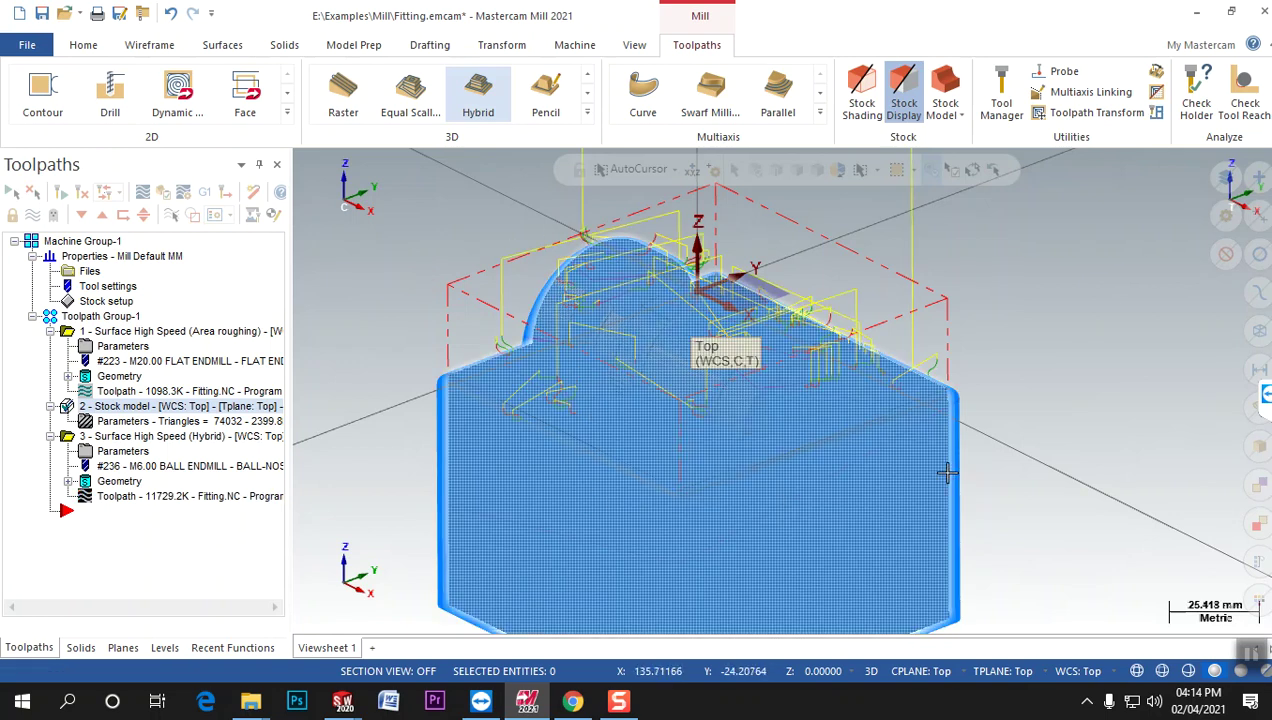
Add the outer edge loop of the block's upper face as the Hybrid toolpath's containment boundary and regenerate the toolpath.
click(122, 451)
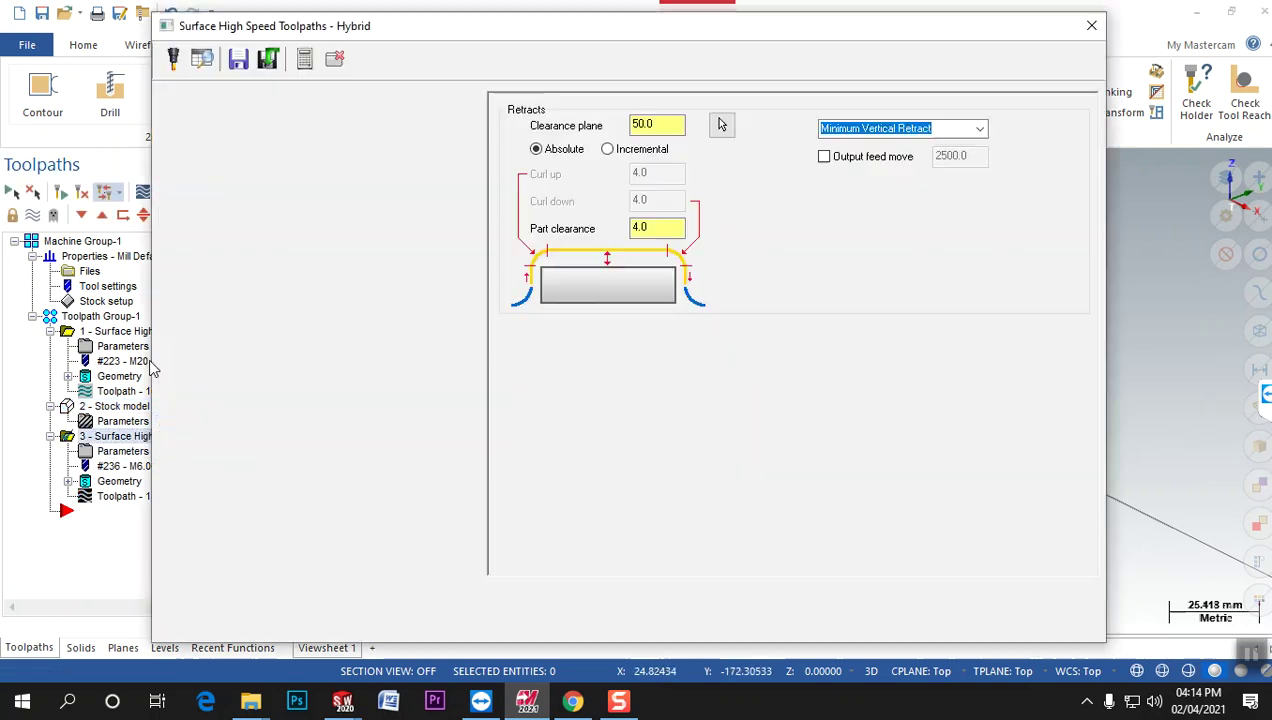
click(224, 132)
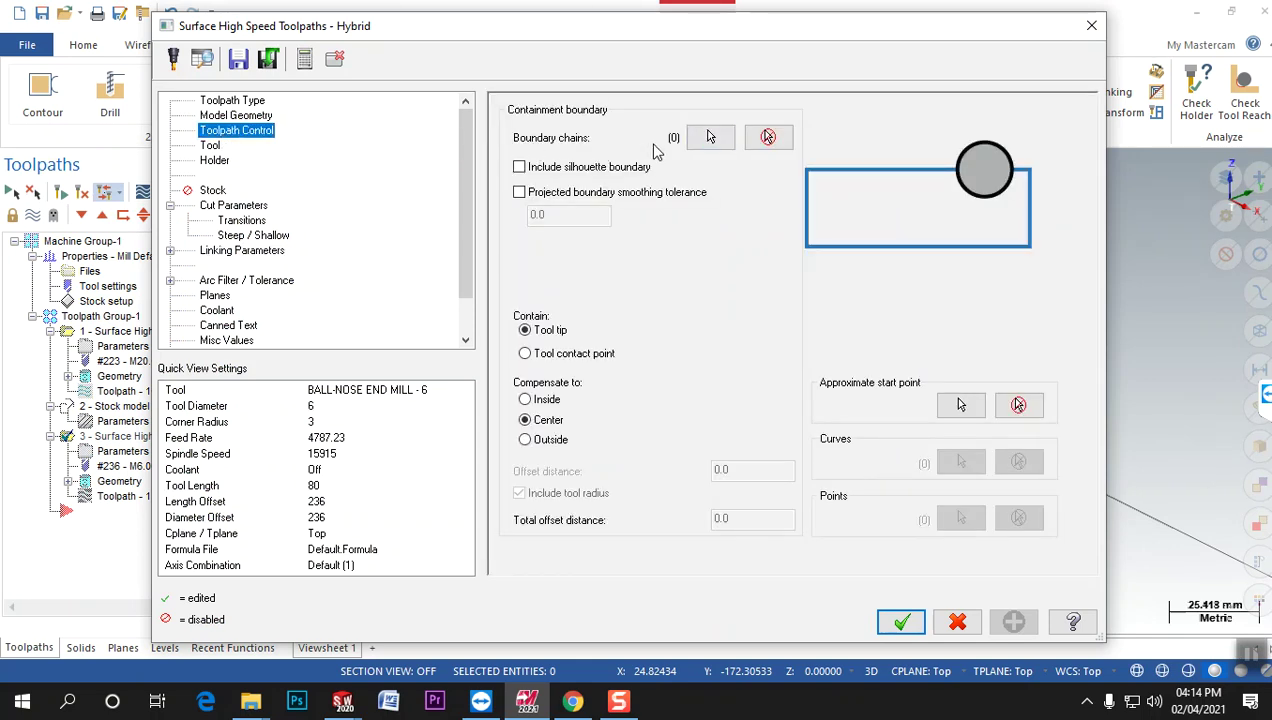
click(710, 137)
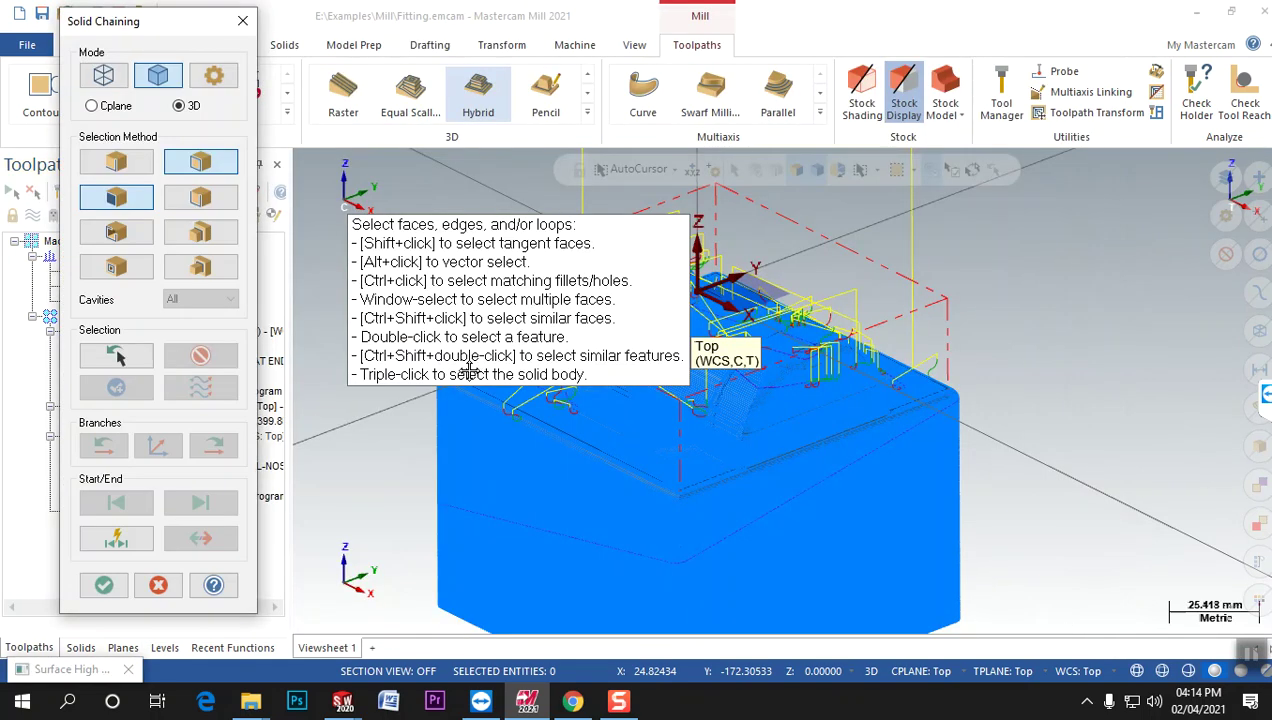
click(519, 418)
click(200, 355)
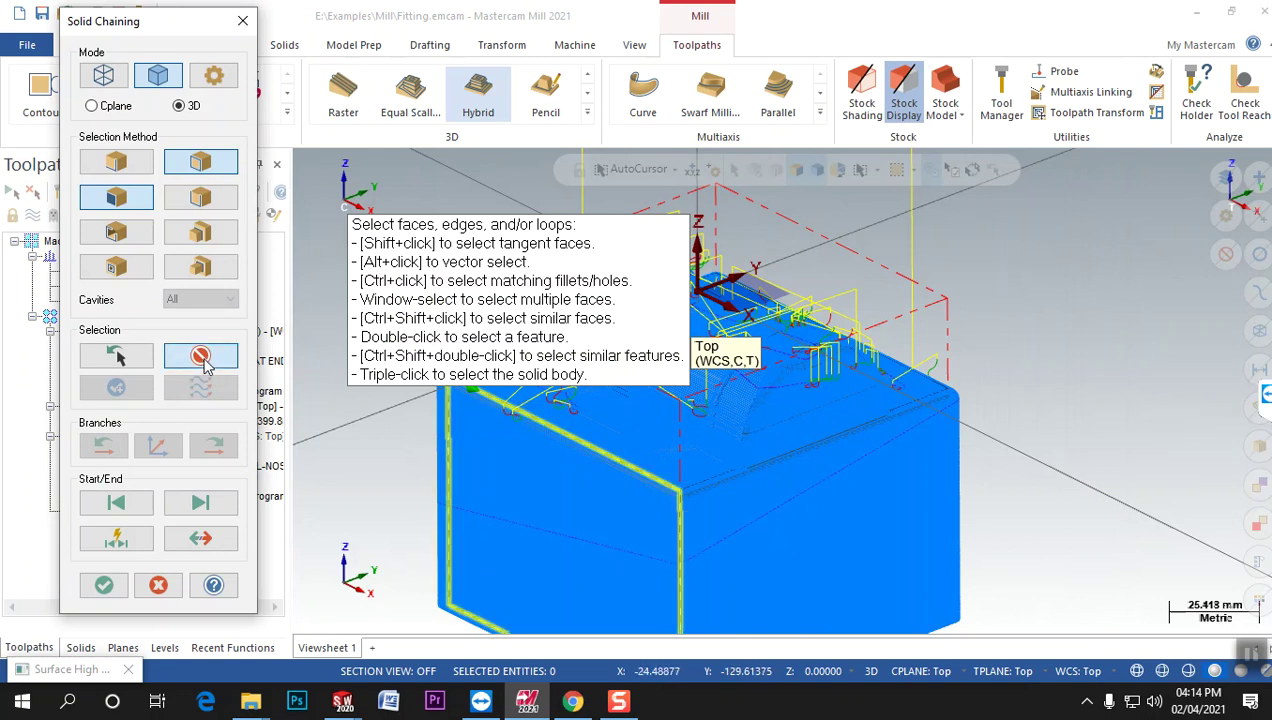
click(765, 455)
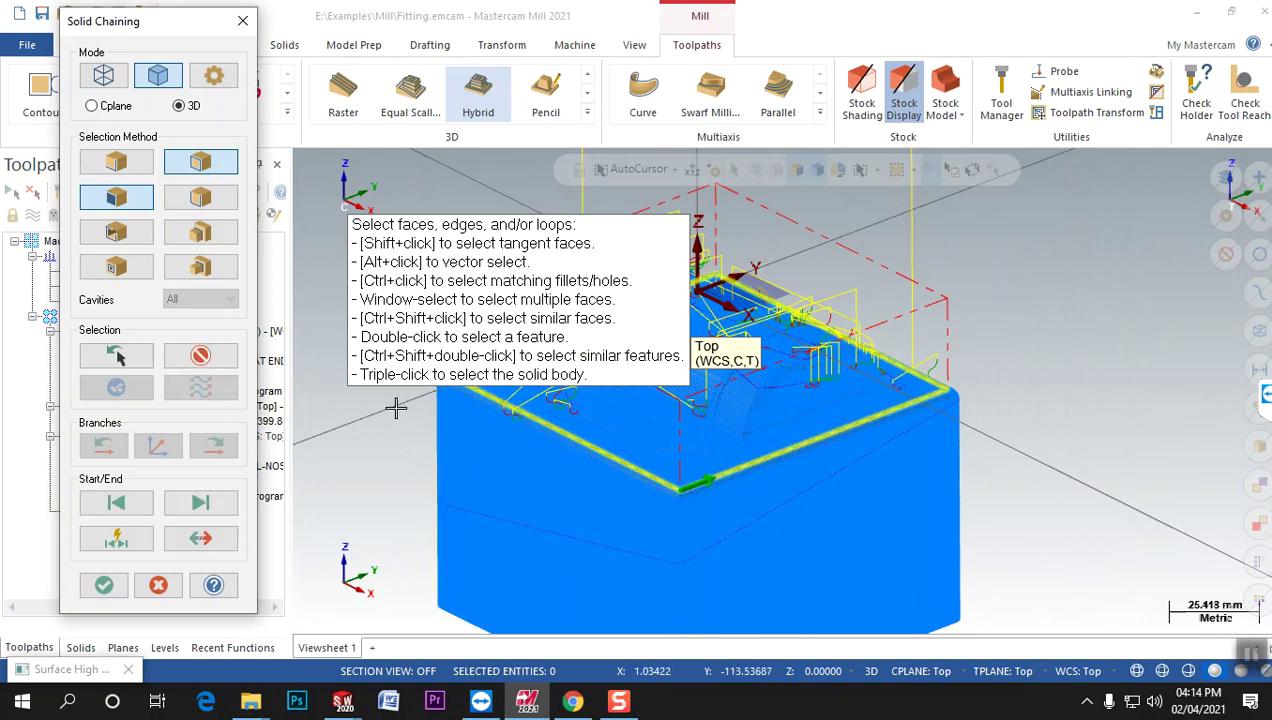
click(104, 586)
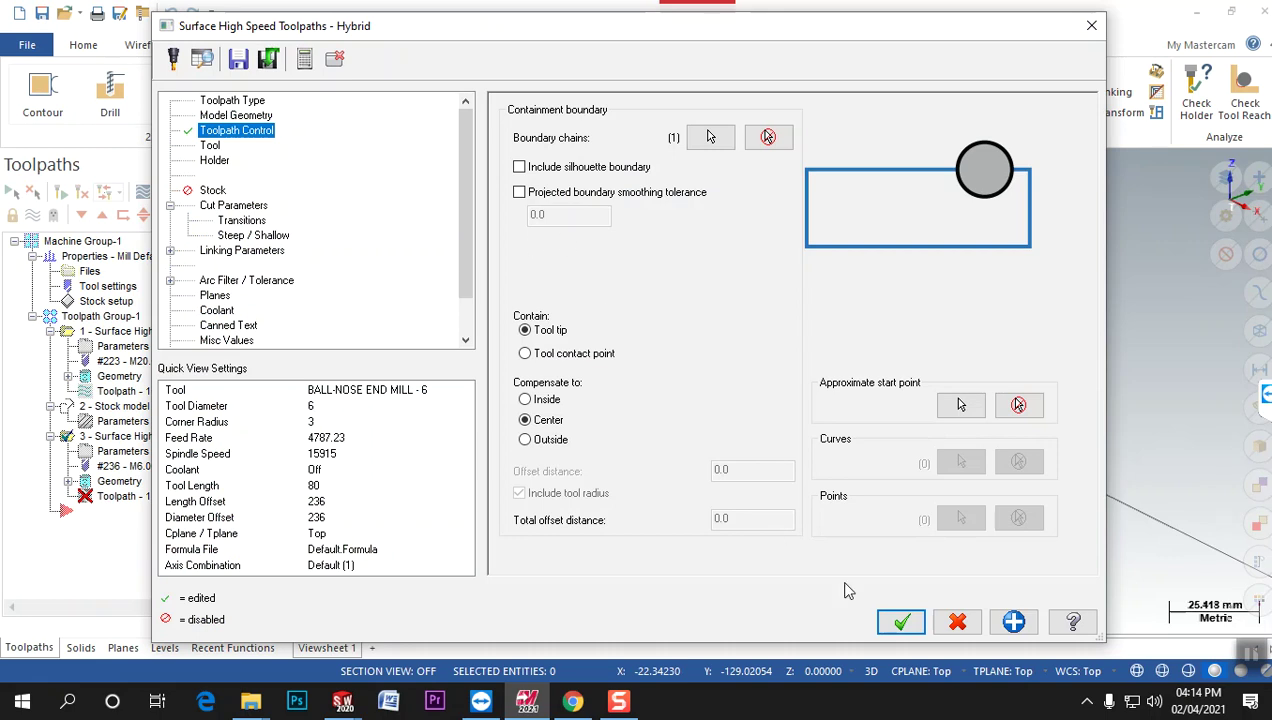
click(901, 622)
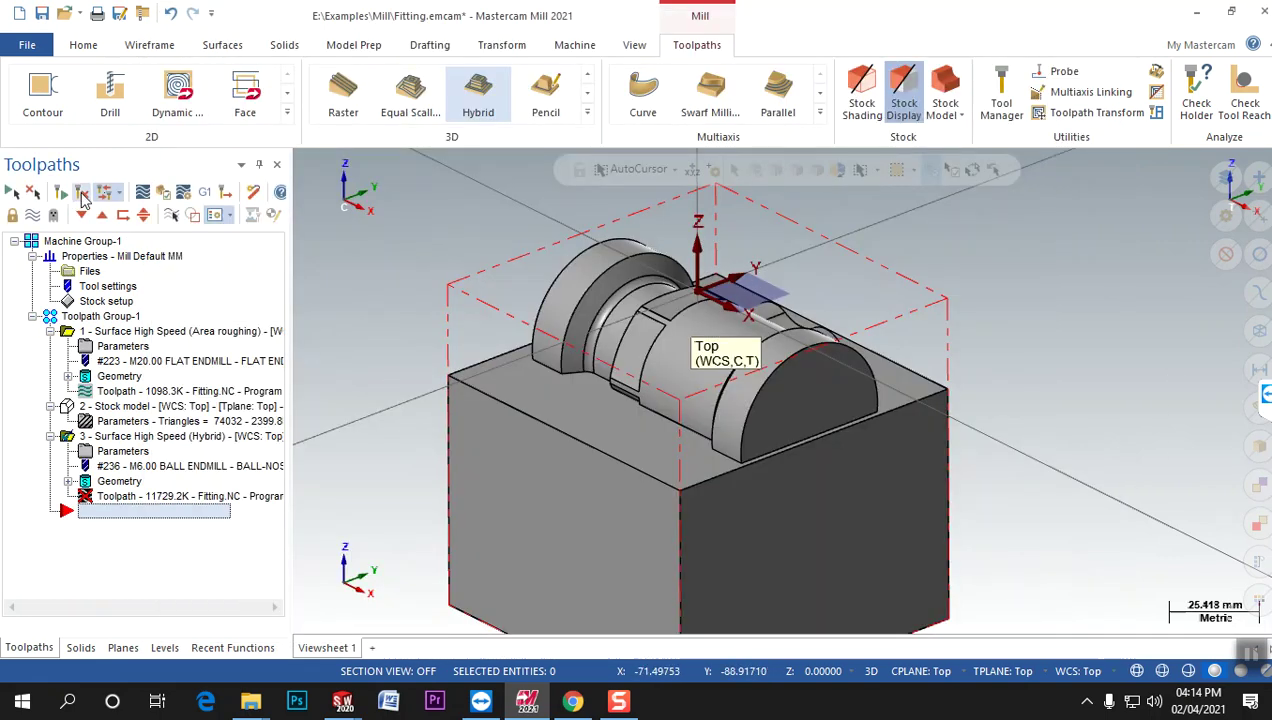
click(80, 191)
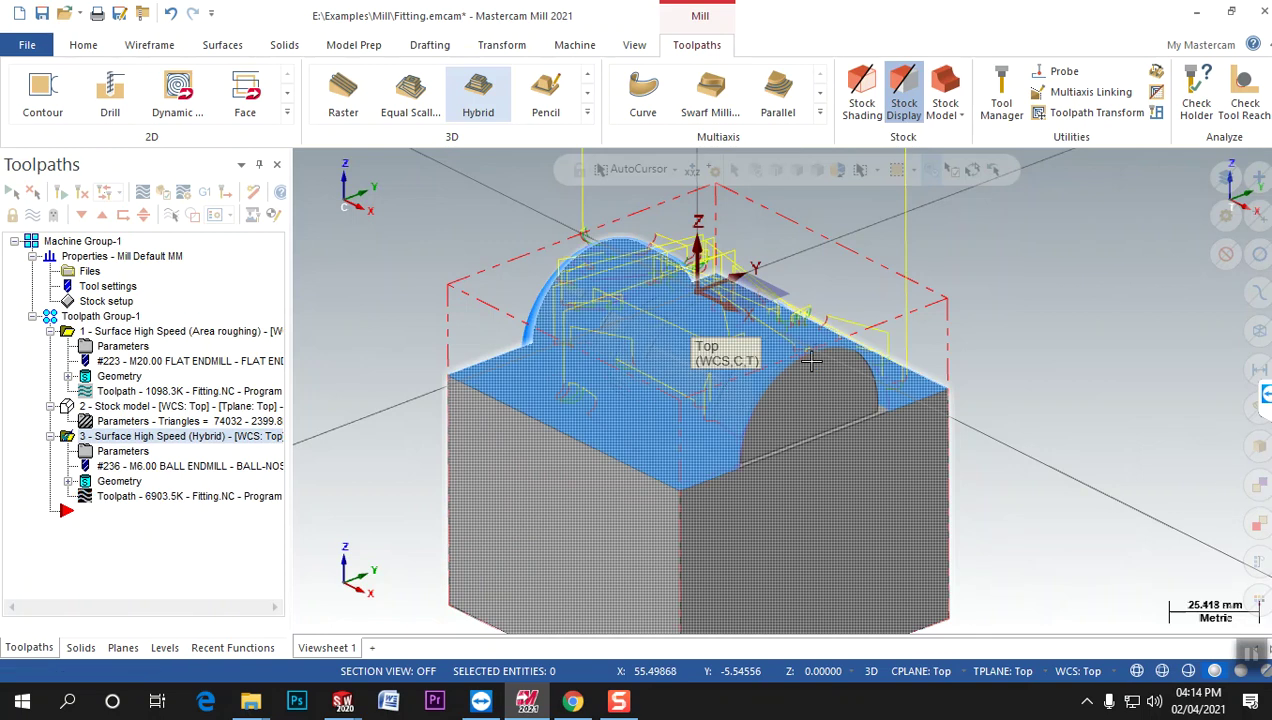
middle_drag(810, 360, 980, 392)
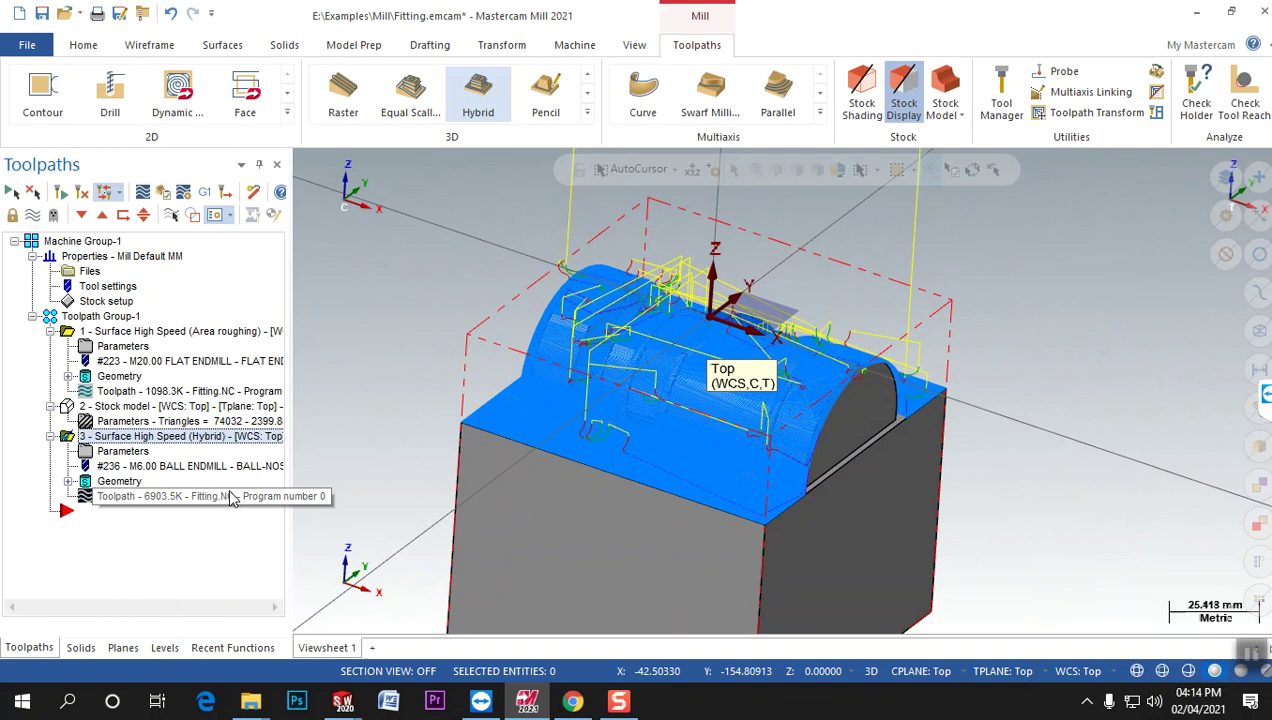
Set the Hybrid machining geometry's wall stock and floor stock both to 0 and regenerate the toolpath.
click(122, 451)
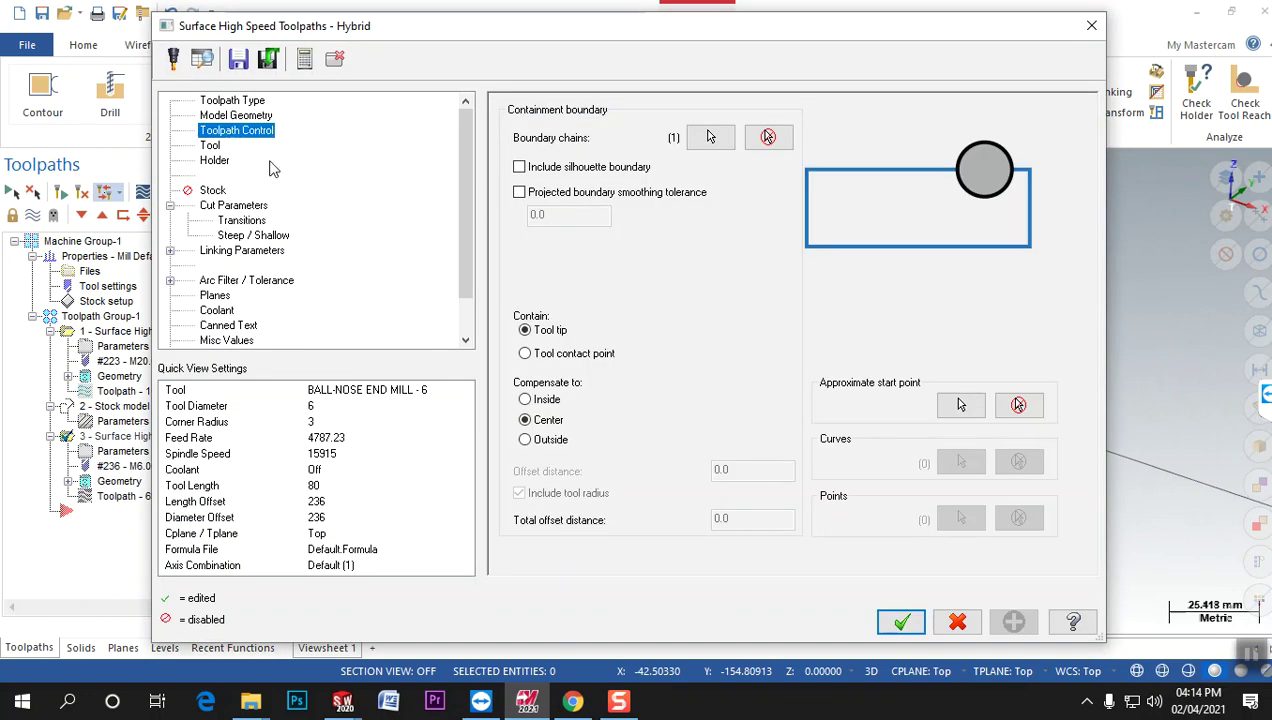
click(213, 103)
click(234, 116)
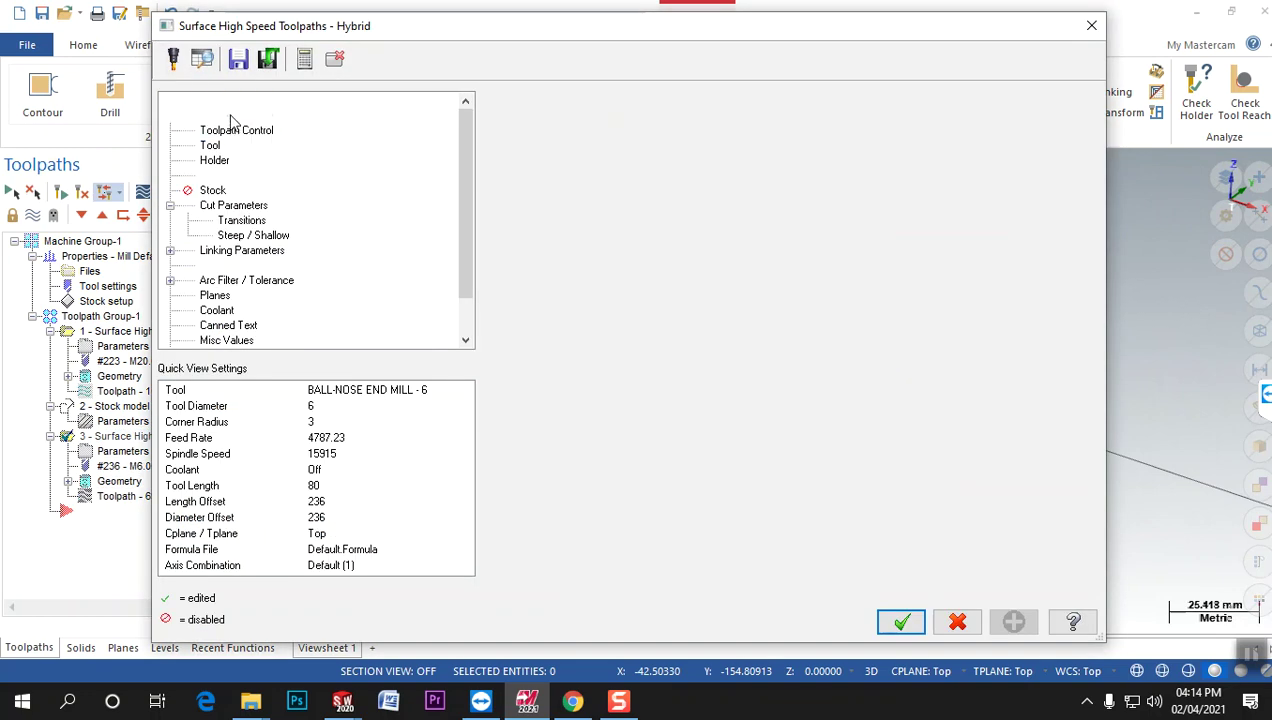
click(680, 159)
text(0)
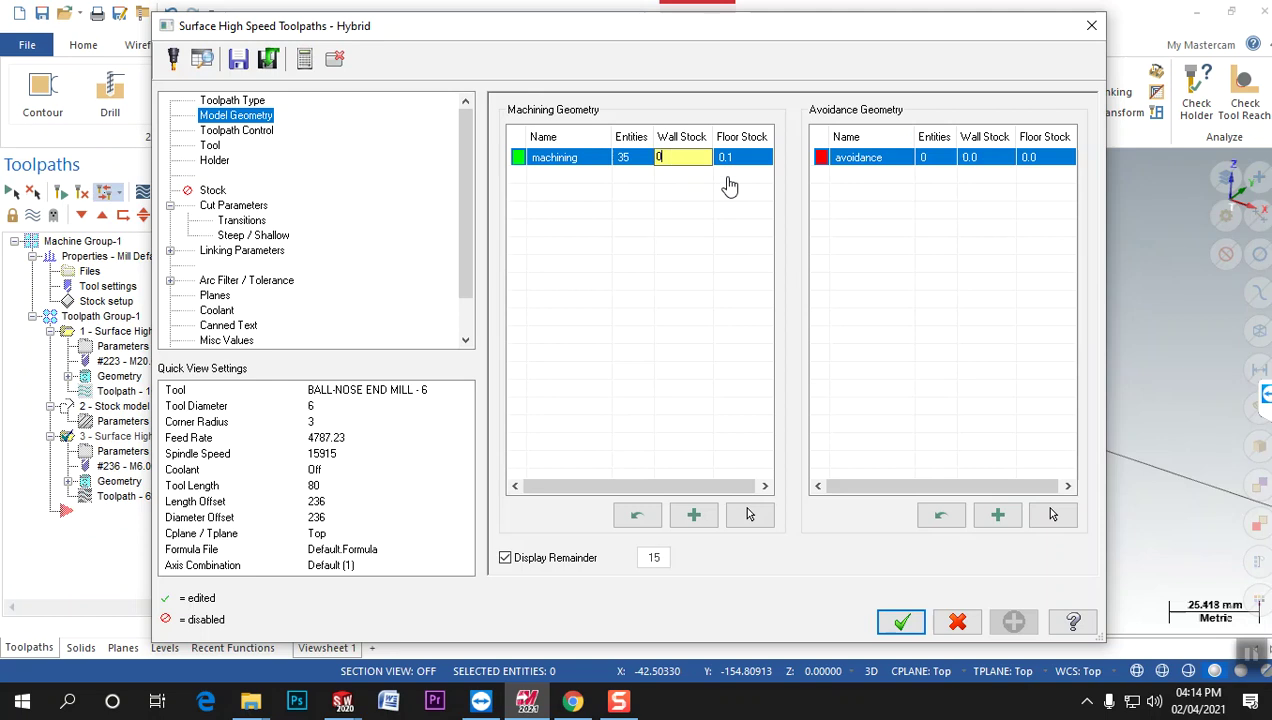
click(738, 165)
text(0)
click(721, 210)
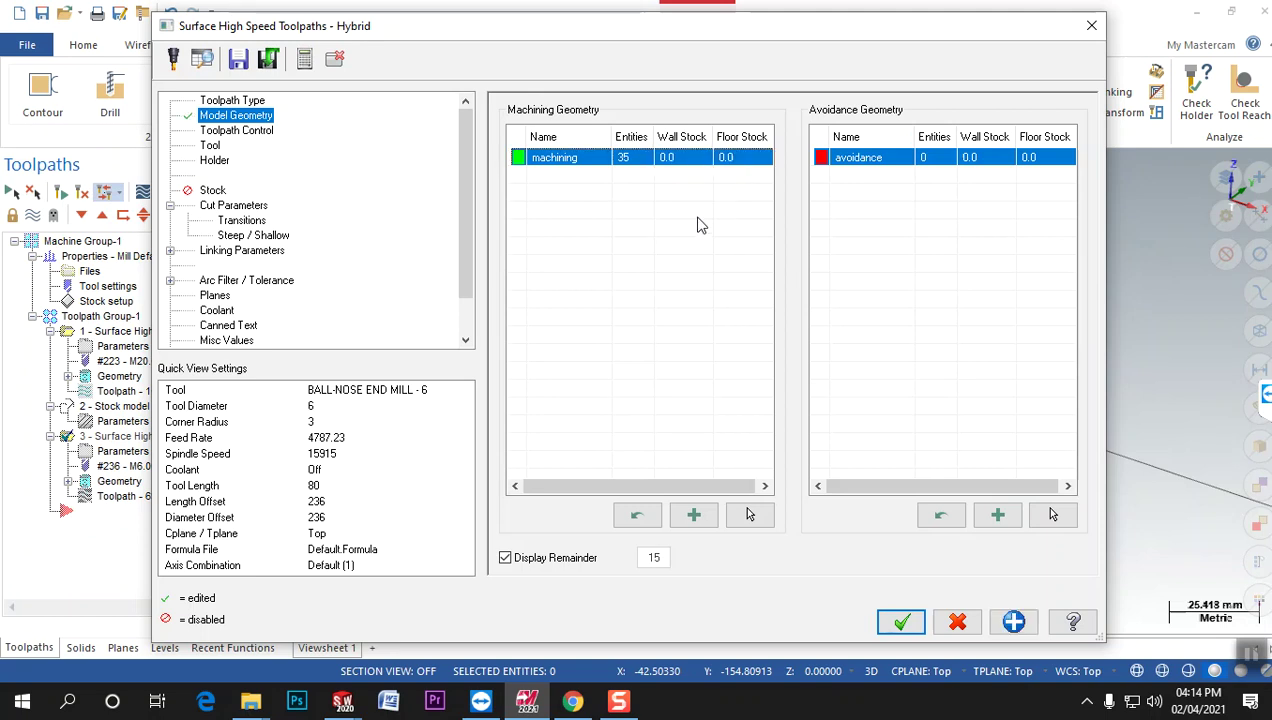
click(212, 146)
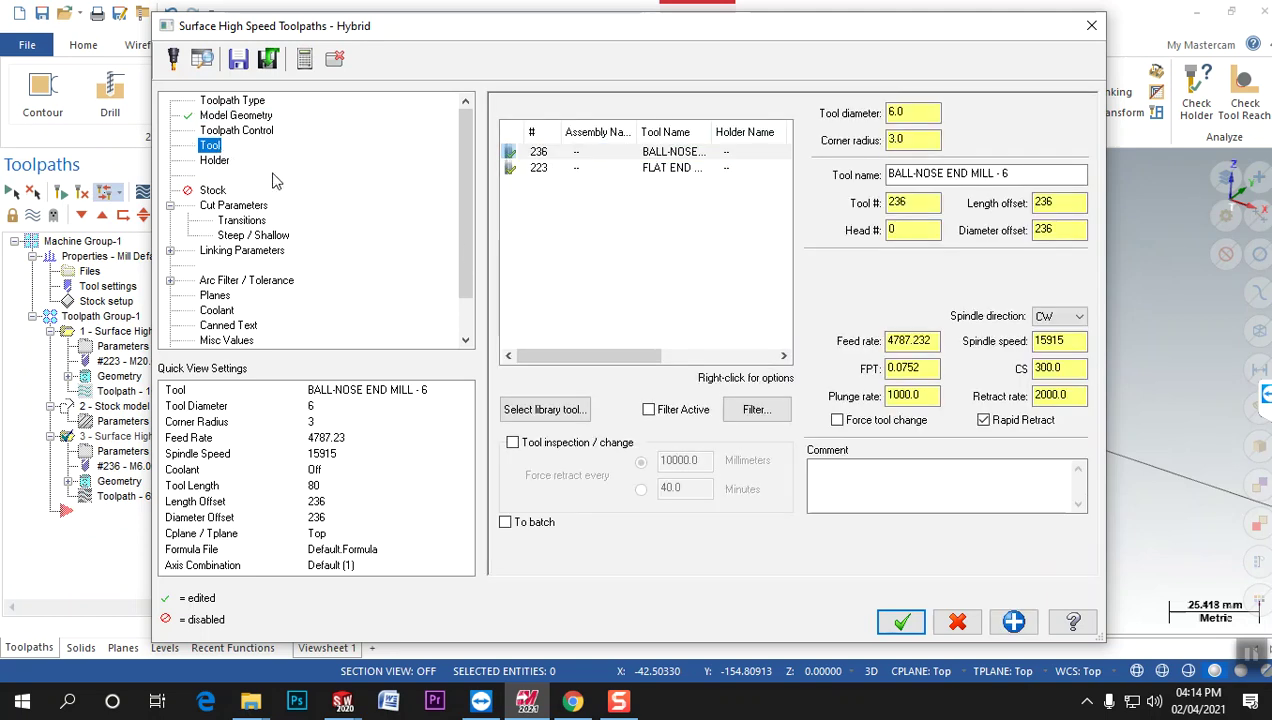
click(910, 634)
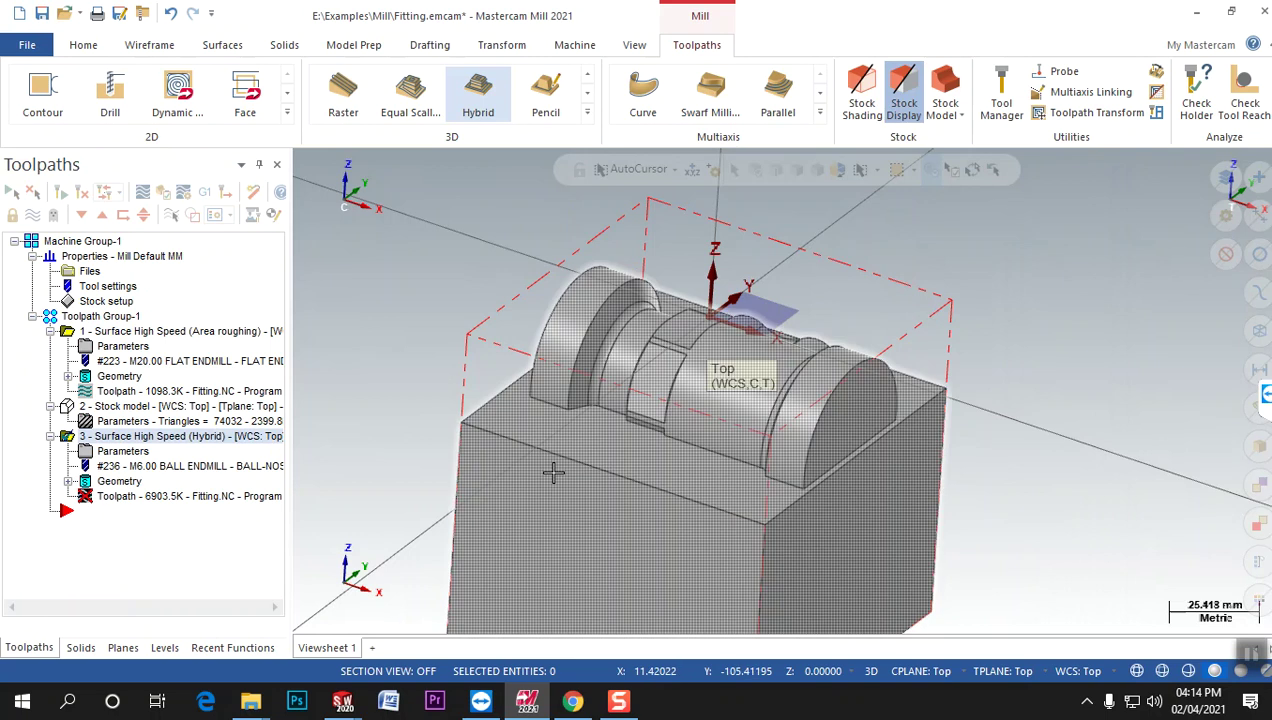
click(78, 191)
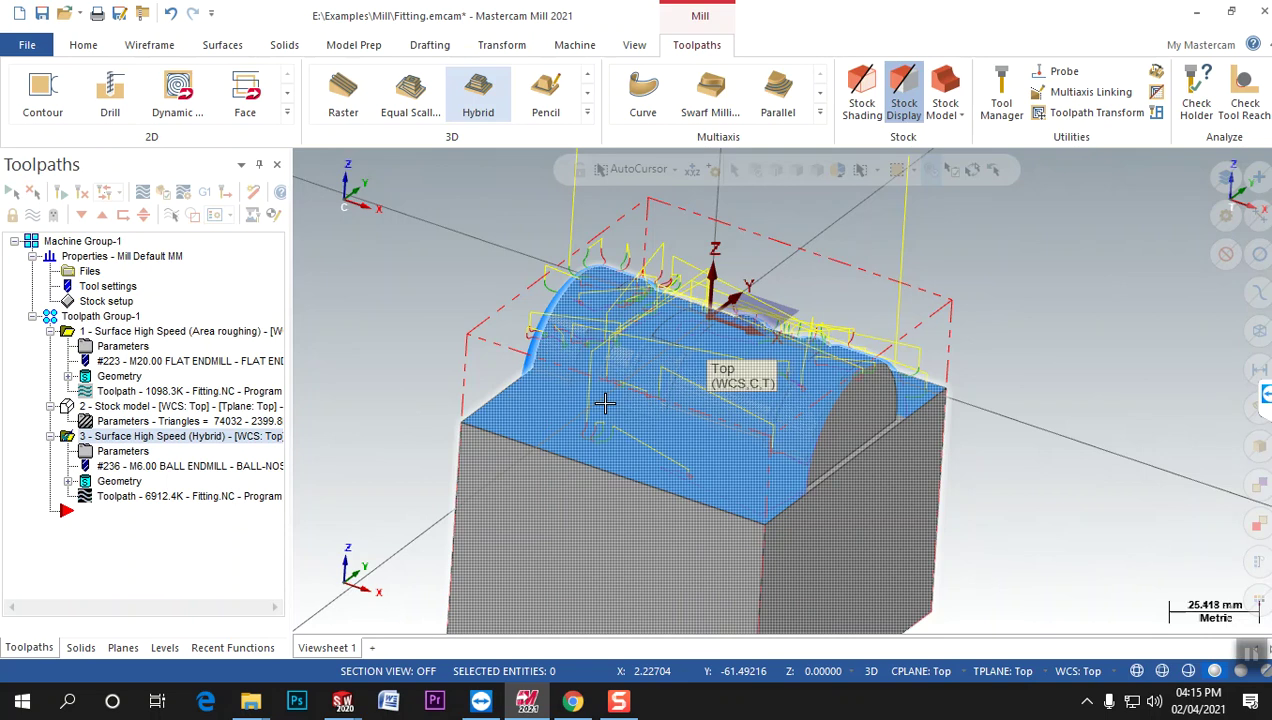
middle_drag(1056, 488, 932, 220)
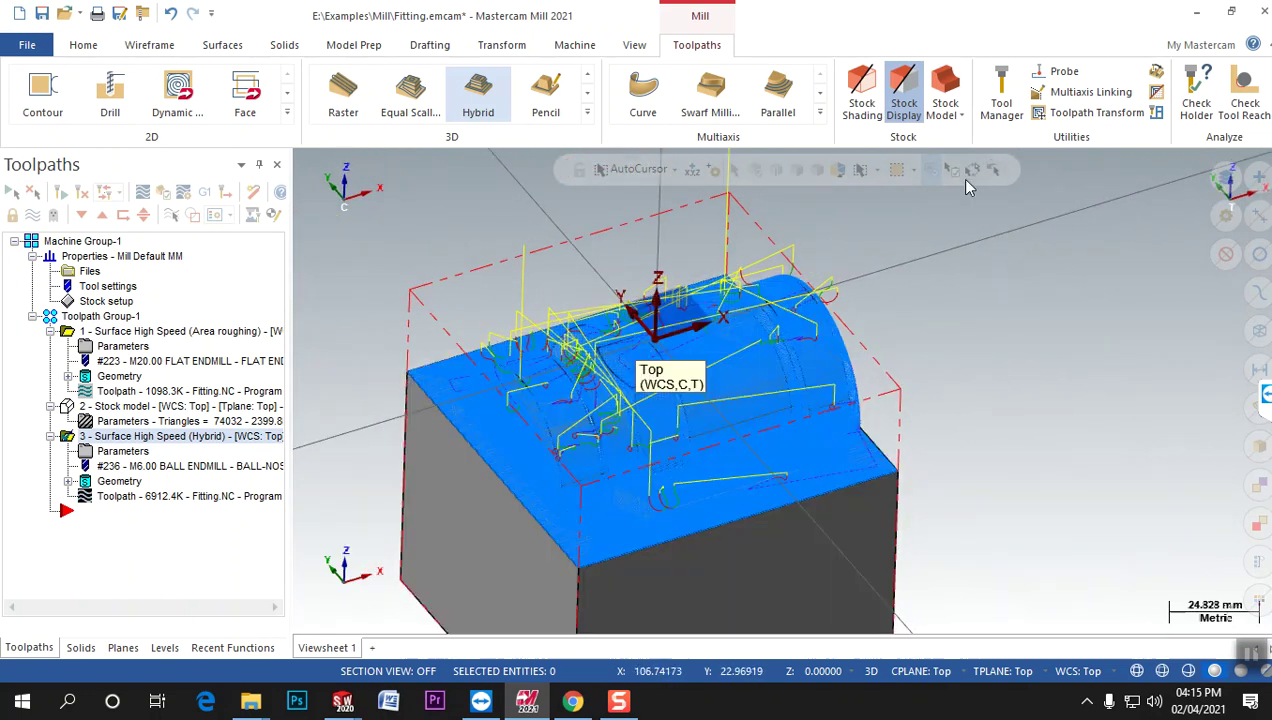
Start stock model 2 with stock model 1 as its initial shape and the Hybrid toolpath as its source operation.
click(950, 92)
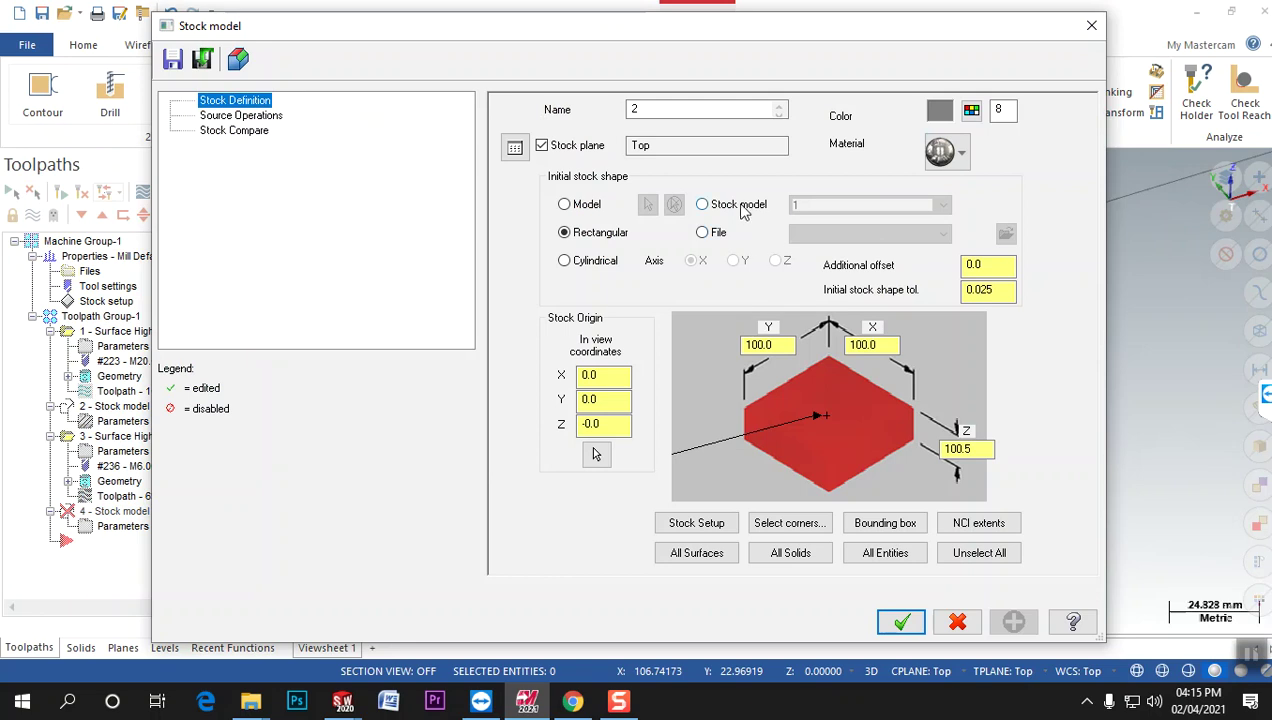
click(741, 206)
click(812, 204)
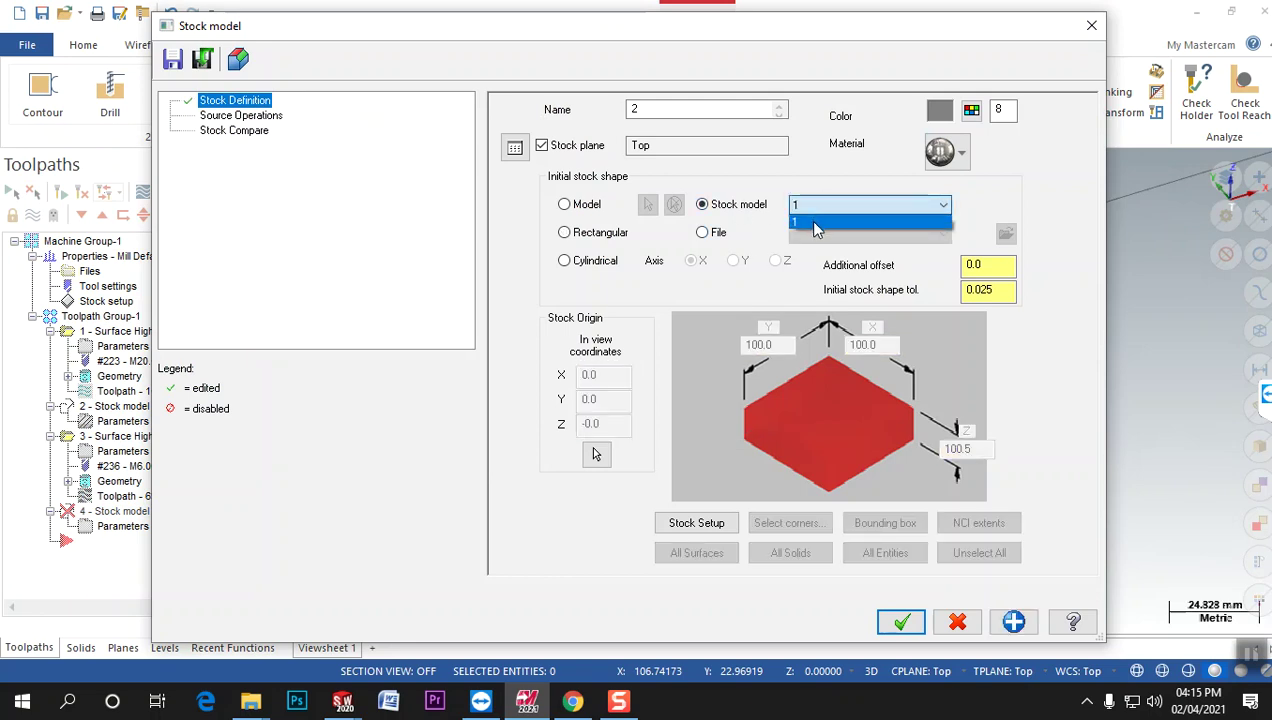
click(813, 223)
click(828, 209)
click(827, 212)
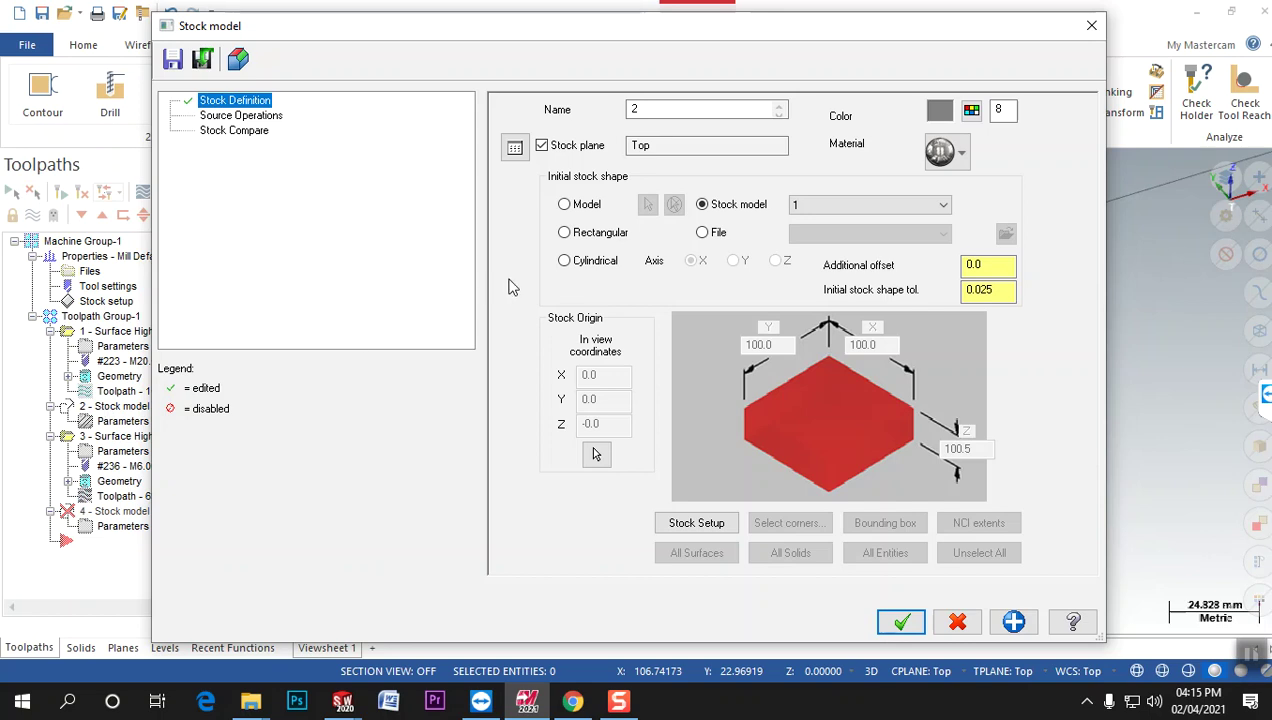
click(203, 118)
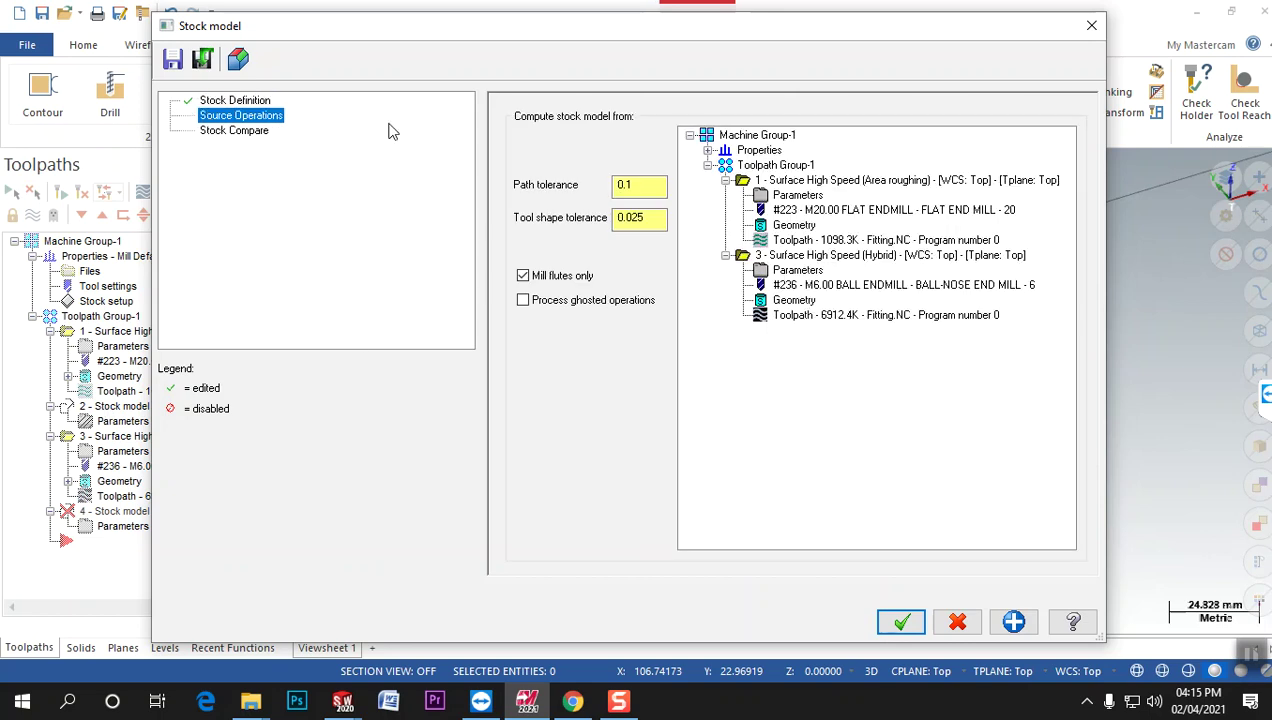
click(783, 258)
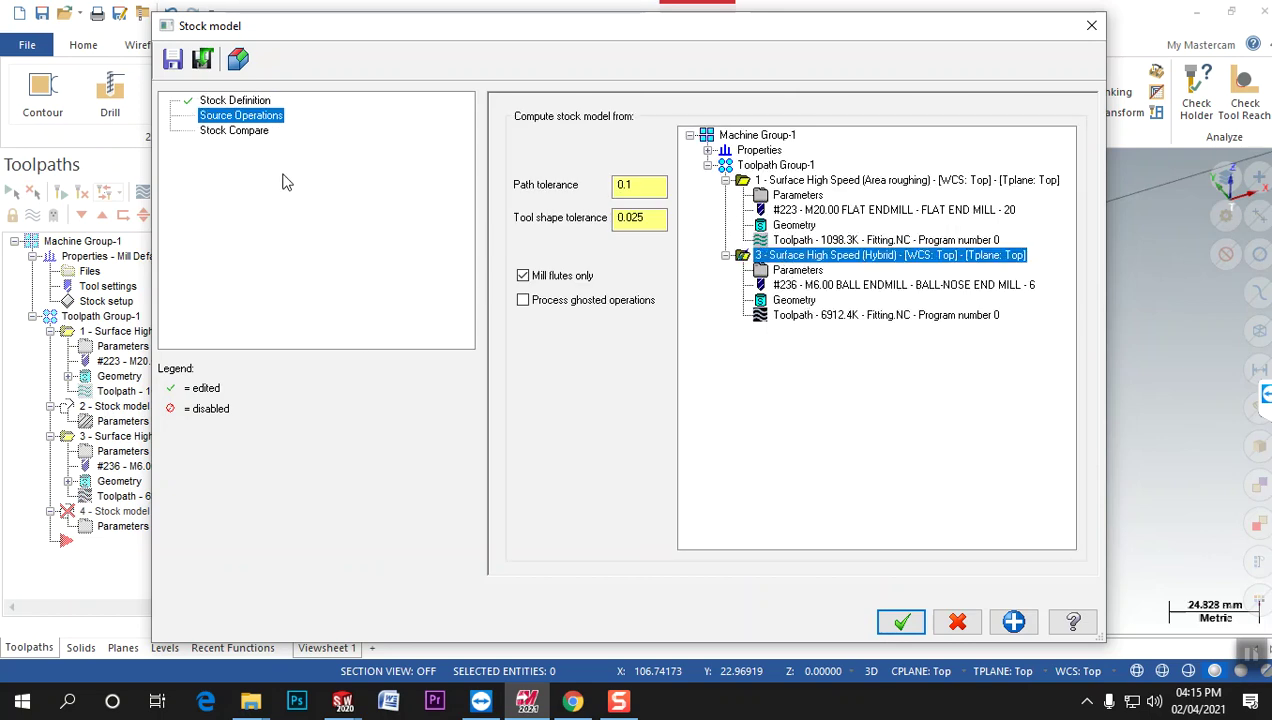
Set up Stock Compare for stock model 2 against the part solid and generate the stock model.
click(225, 131)
click(744, 236)
click(745, 283)
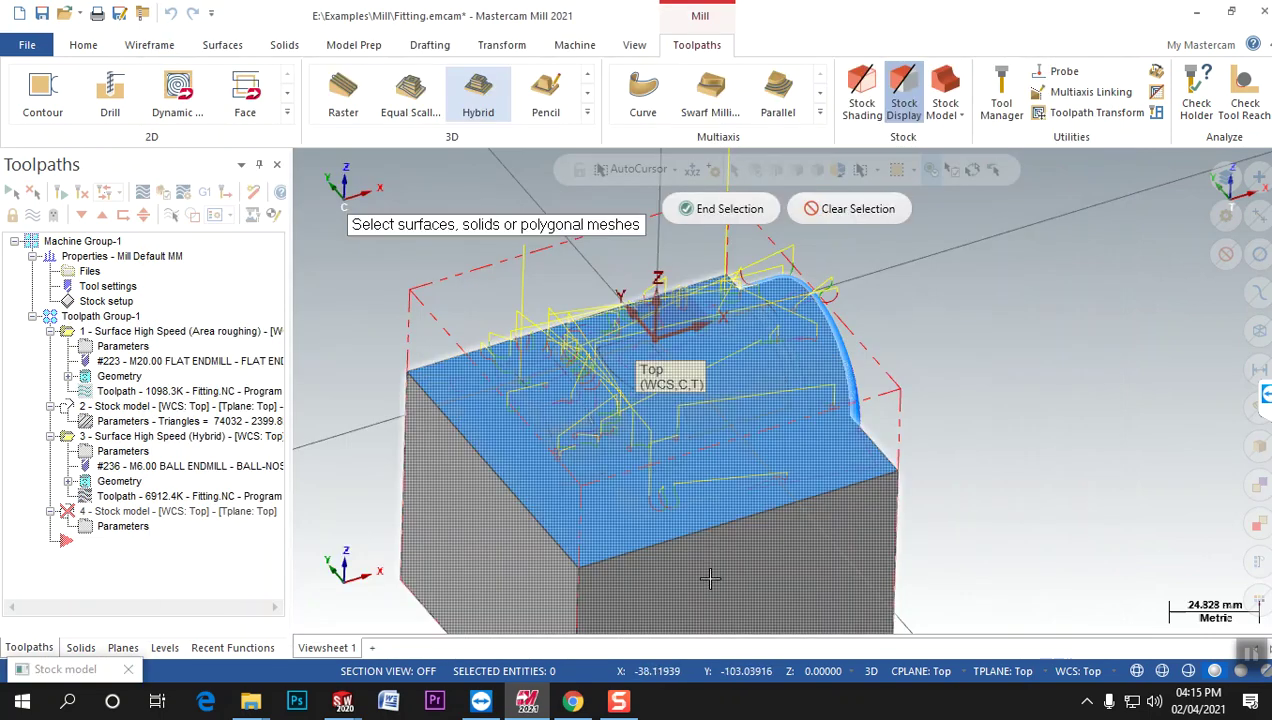
click(727, 210)
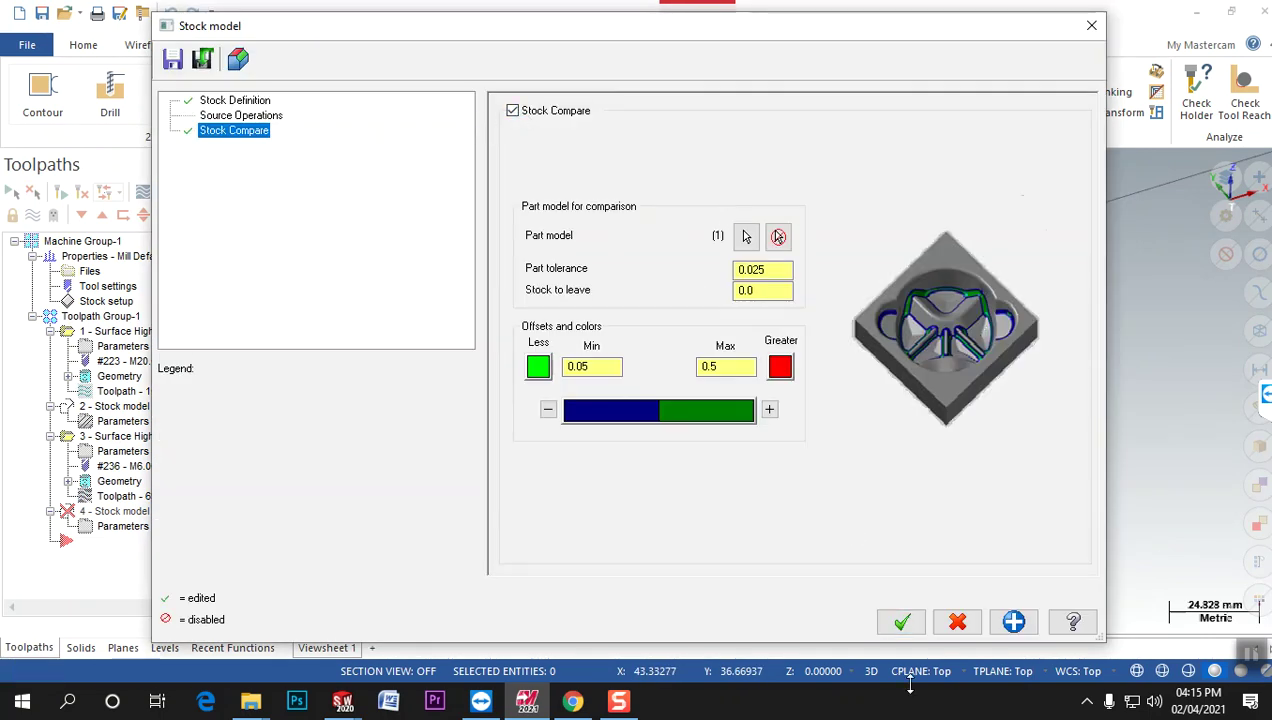
click(901, 622)
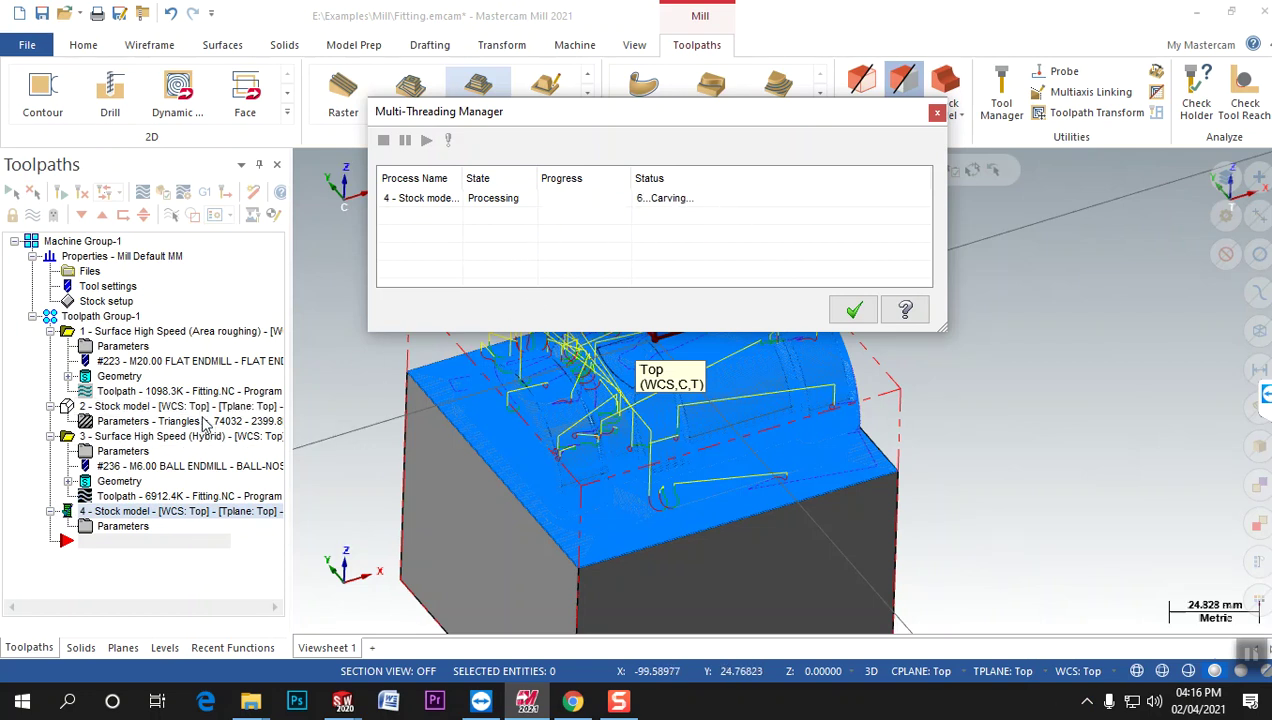
Hide the Hybrid toolpath display and inspect the compared stock all around the part.
click(180, 436)
click(31, 217)
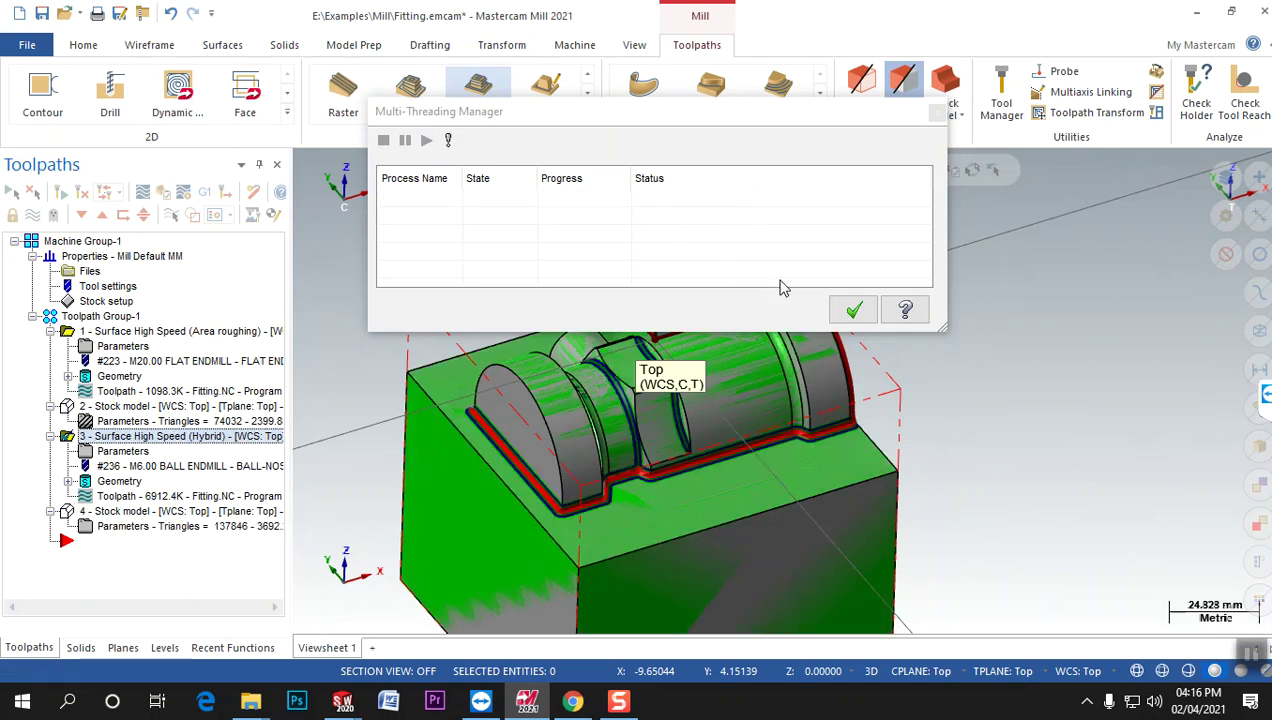
click(851, 309)
middle_drag(845, 325, 822, 333)
scroll(611, 440, up, 4)
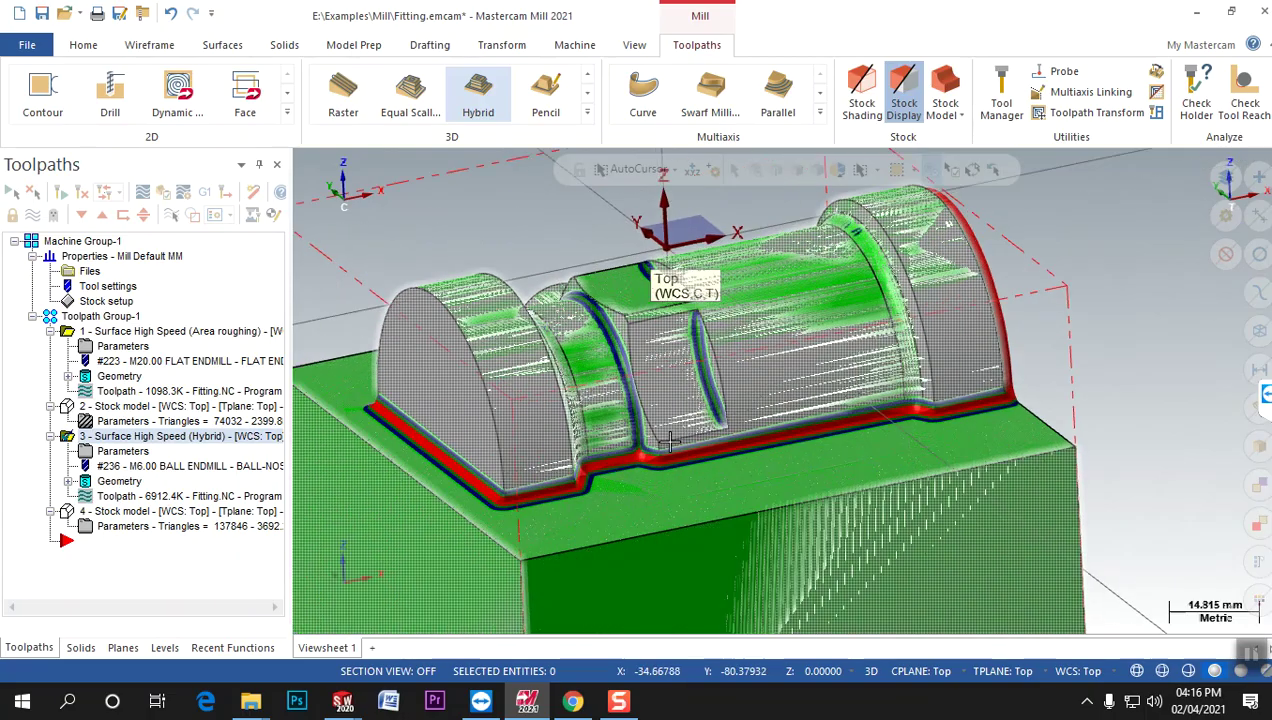
mouse_move(611, 440)
middle_down()
mouse_move(684, 503)
mouse_move(668, 353)
mouse_move(638, 365)
mouse_move(630, 480)
mouse_move(690, 425)
mouse_move(1033, 341)
mouse_move(928, 333)
mouse_move(576, 462)
mouse_move(668, 456)
mouse_move(900, 380)
mouse_move(1055, 305)
middle_up()
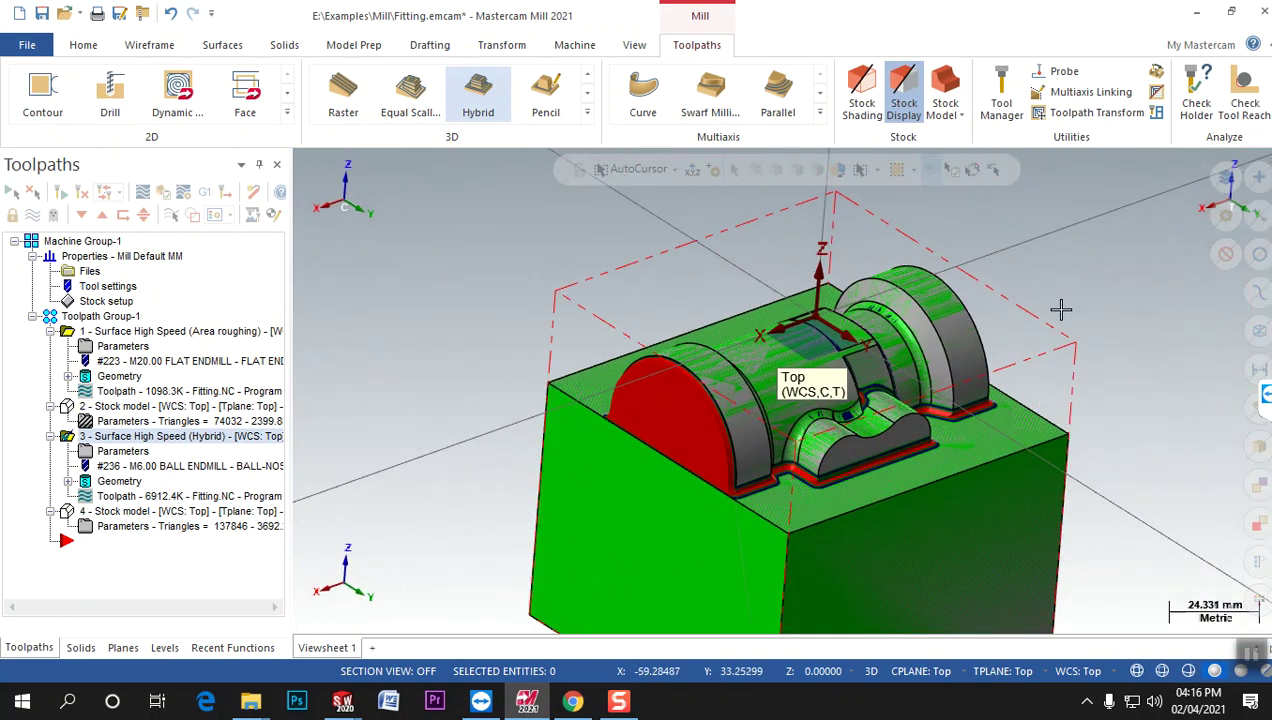
Display only the selected operations, and view the Hybrid toolpath and the second stock model individually.
click(140, 335)
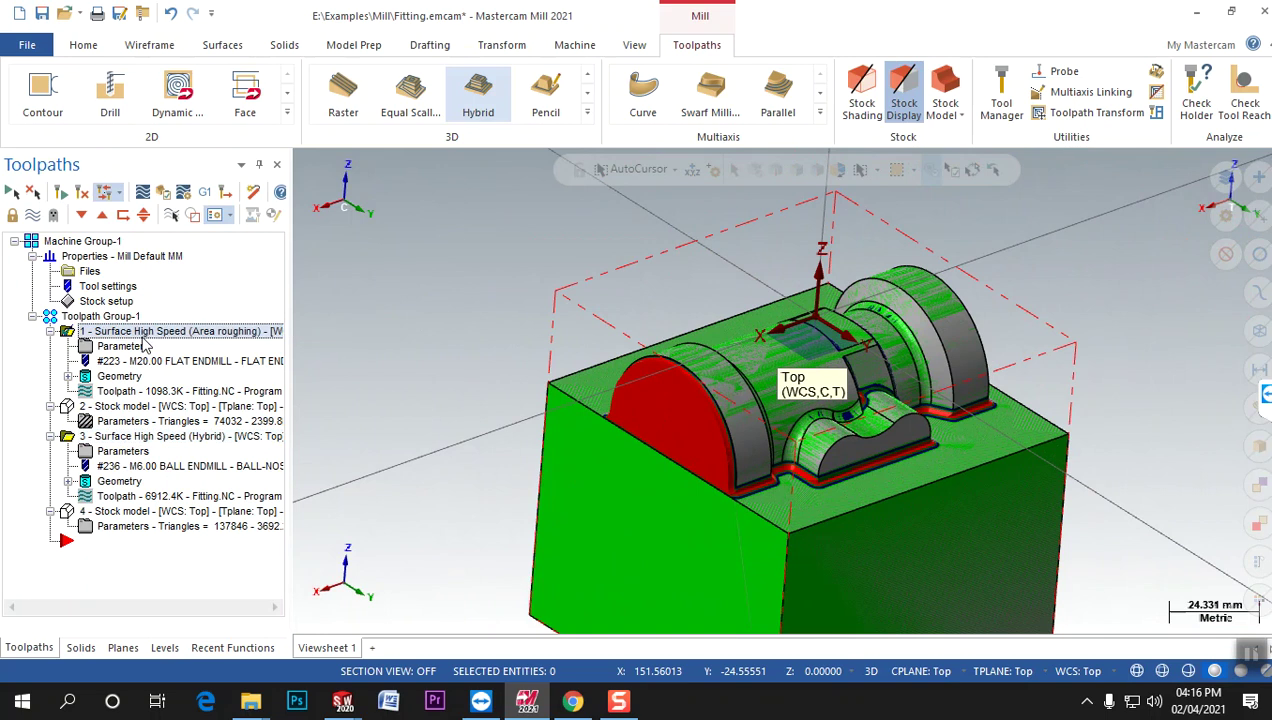
click(193, 216)
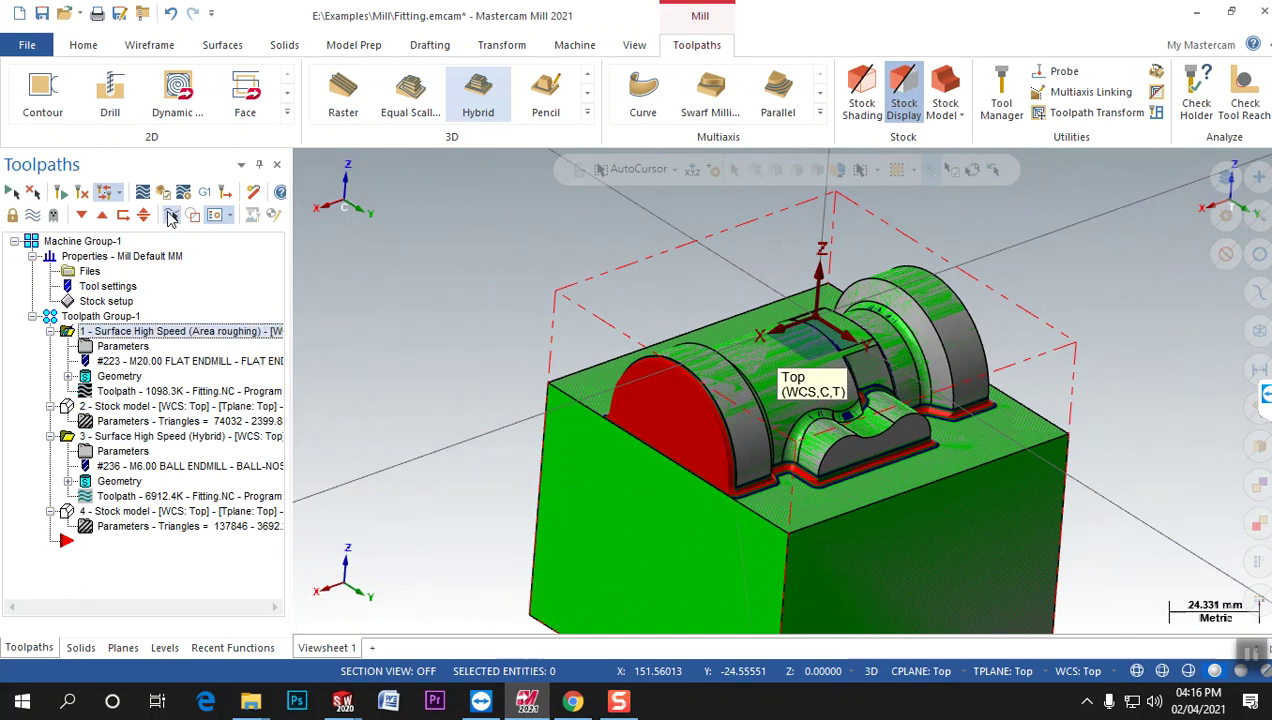
click(135, 422)
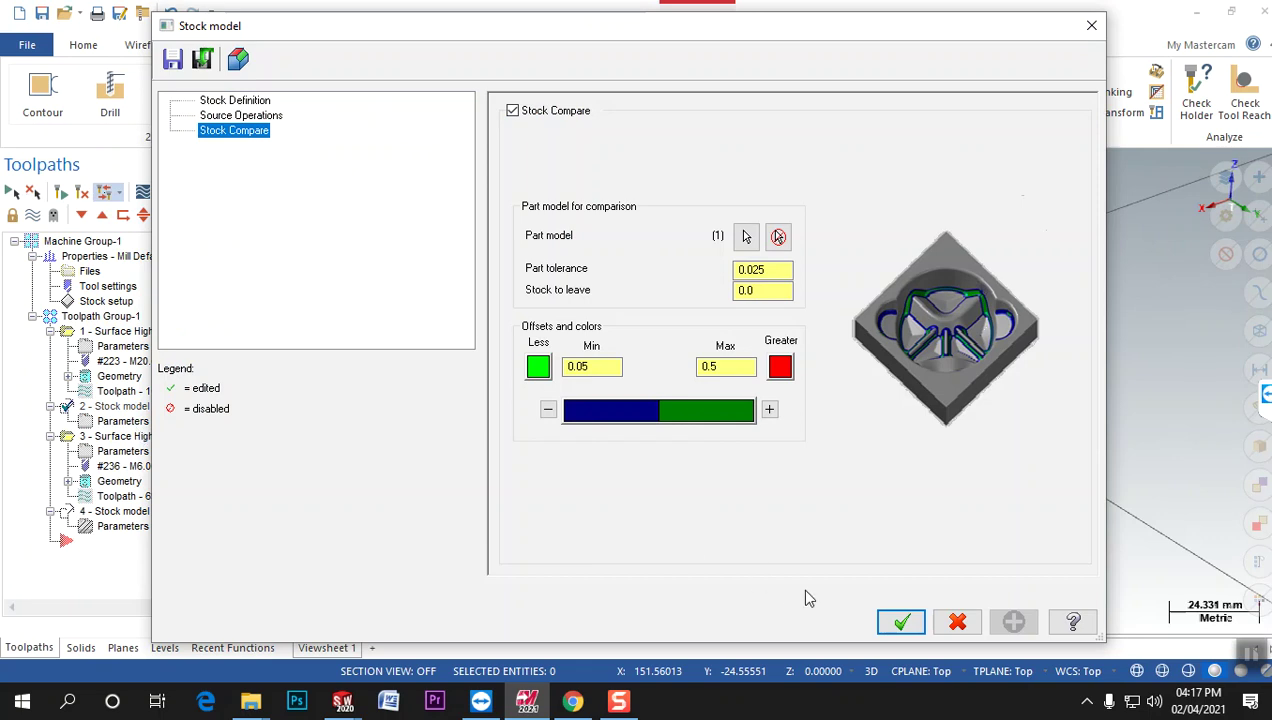
click(901, 622)
click(145, 438)
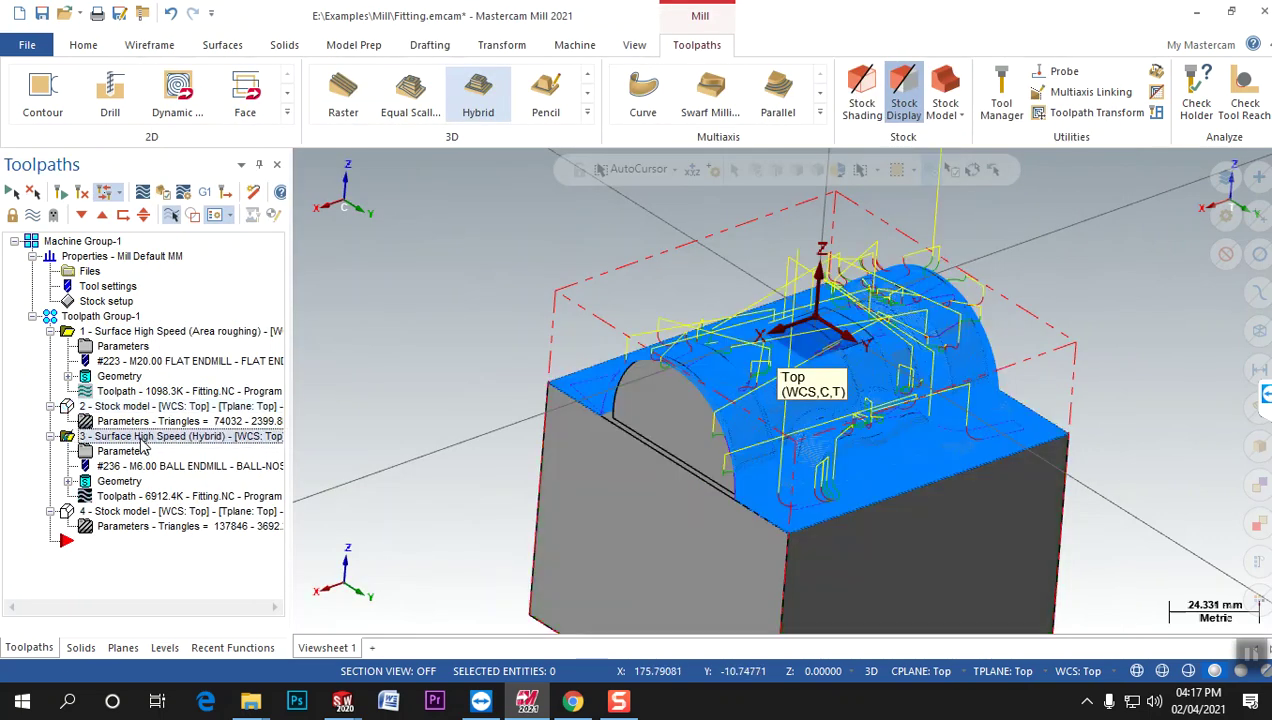
click(157, 512)
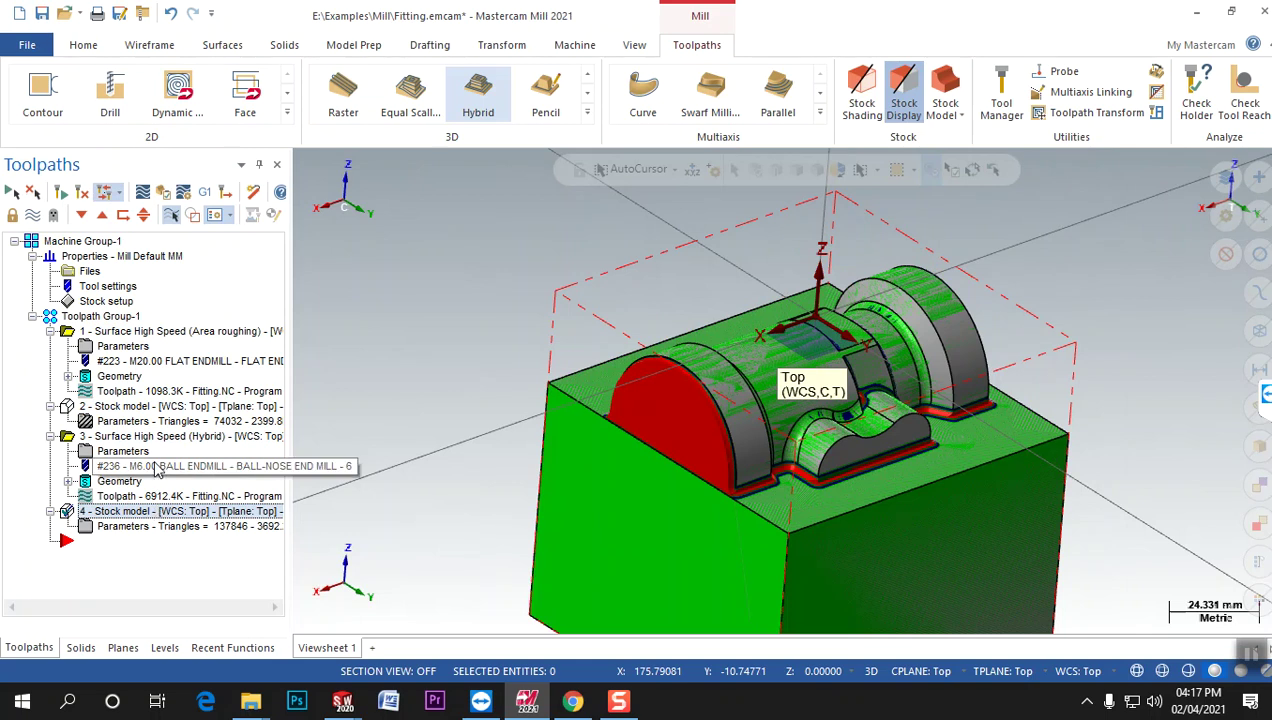
Review the area roughing toolpath, the first stock model and the Hybrid toolpath by displaying each operation on its own.
click(145, 437)
click(142, 407)
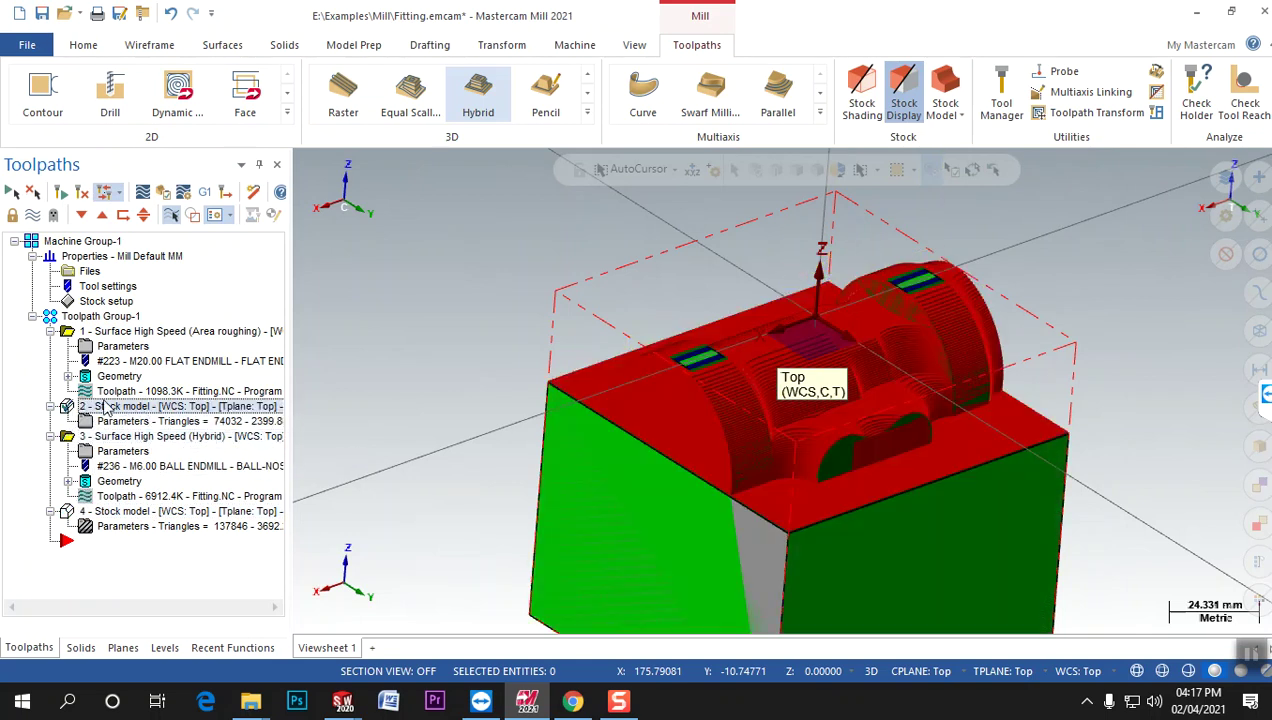
click(135, 331)
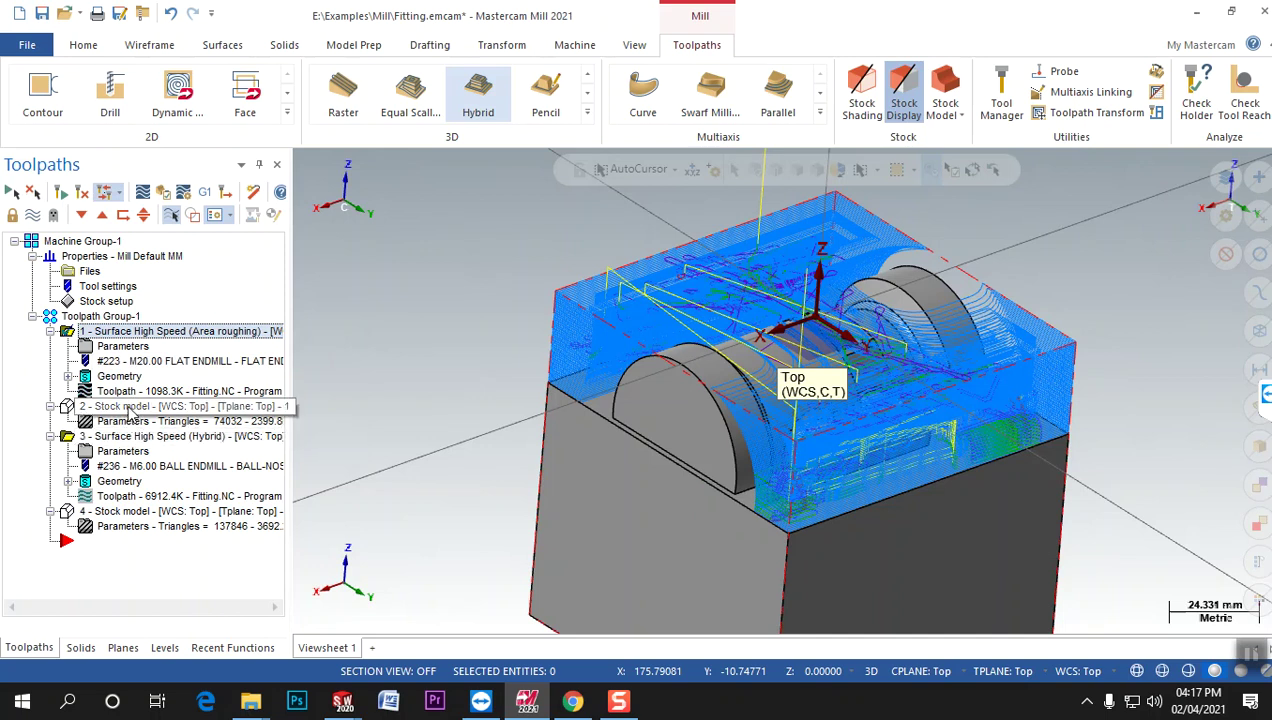
click(140, 407)
click(133, 438)
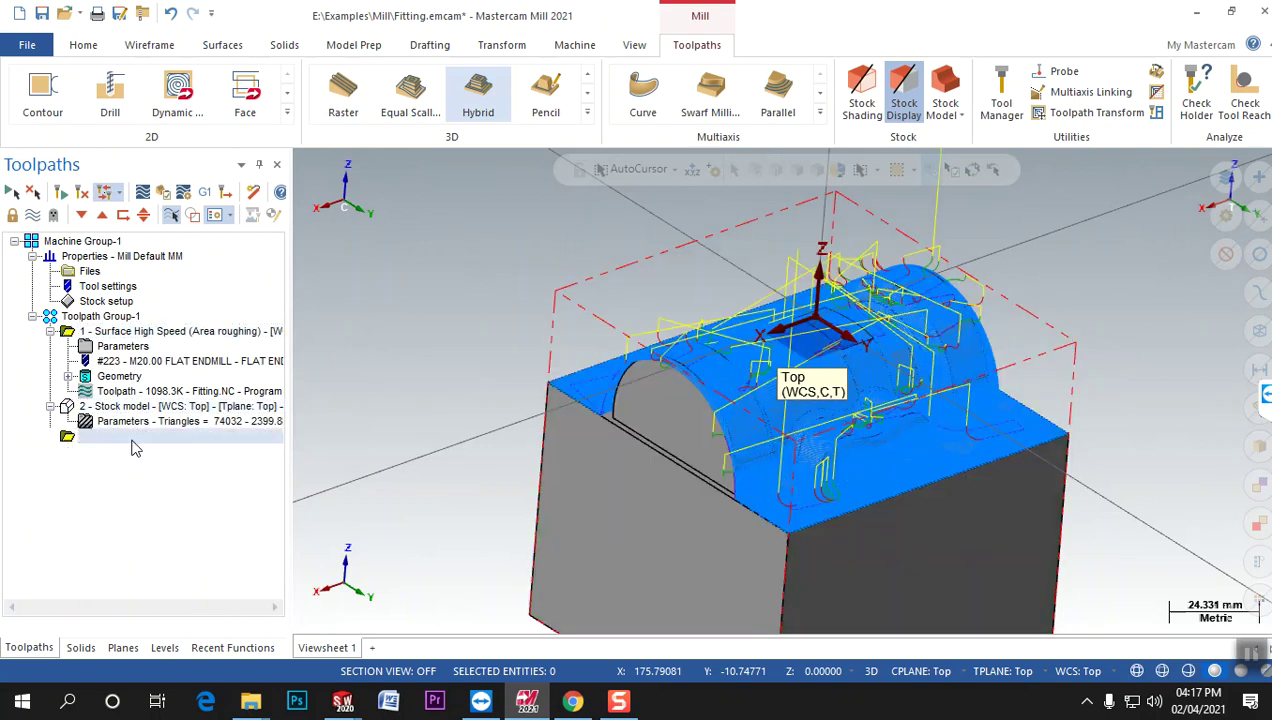
Display only the second stock model and examine the compared leftover material on the part's surfaces and around its base.
click(140, 514)
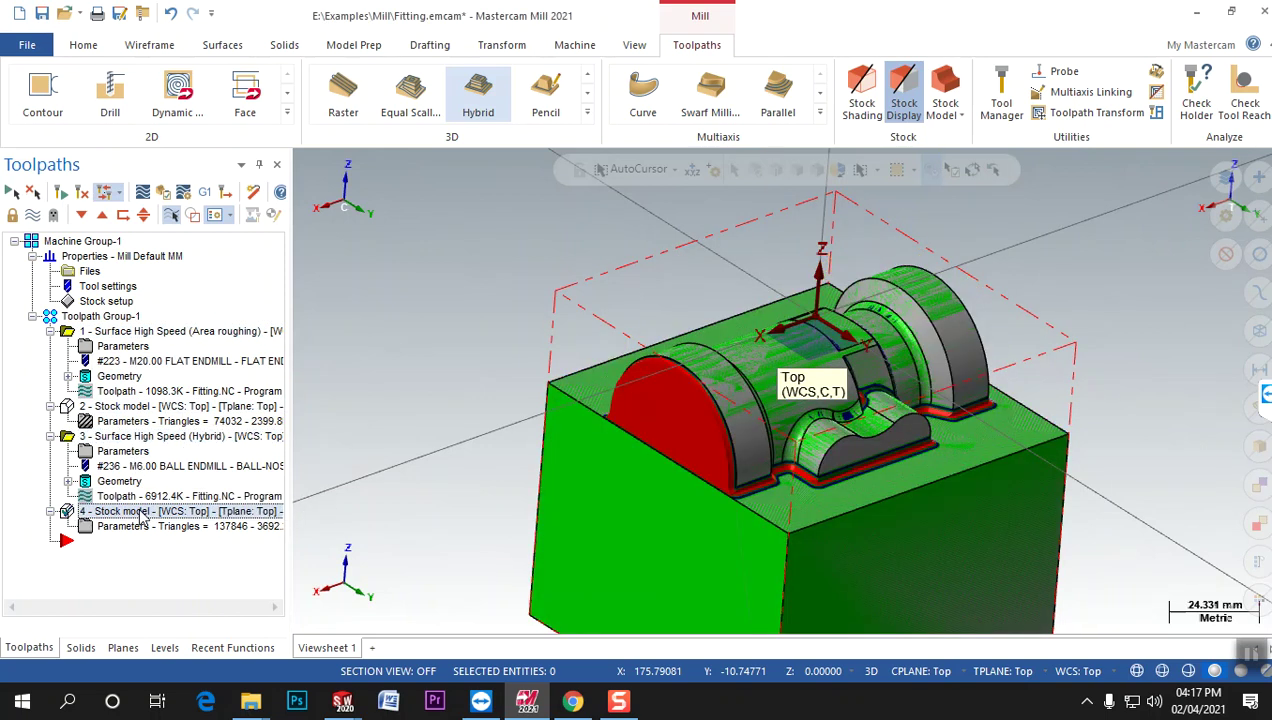
middle_drag(714, 423, 695, 374)
scroll(695, 374, up, 4)
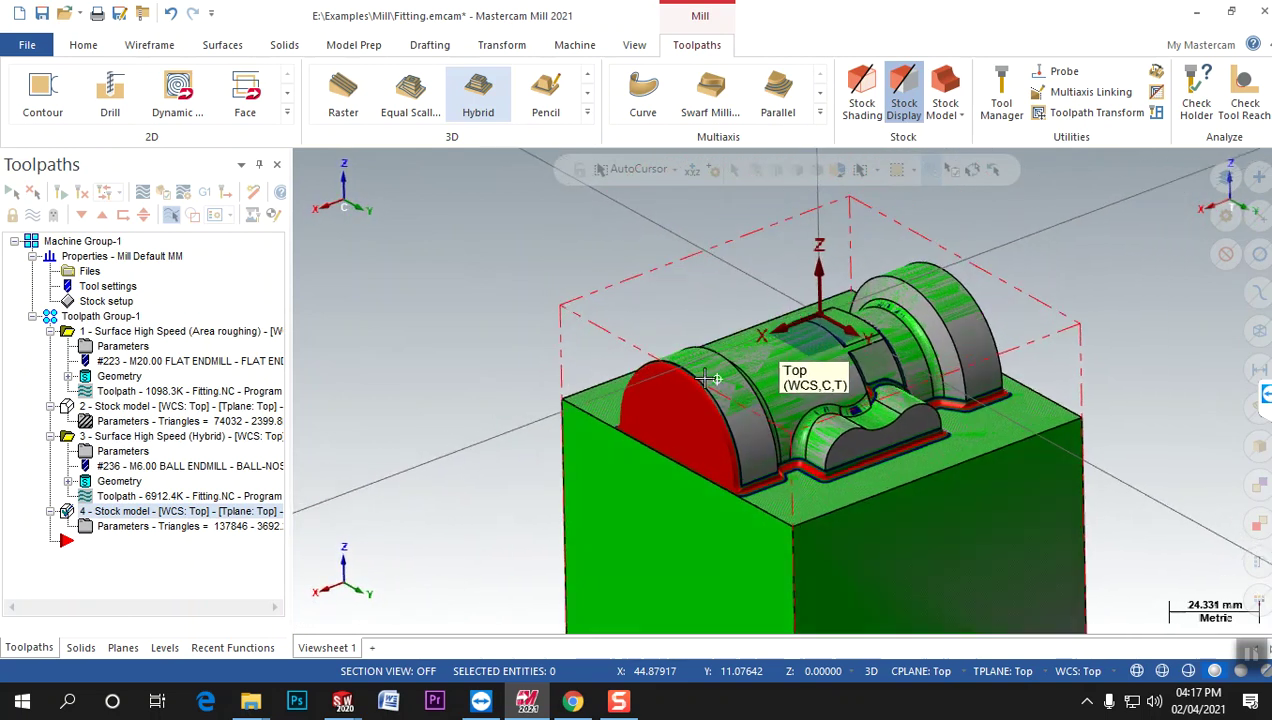
mouse_move(752, 463)
middle_down()
mouse_move(1042, 338)
mouse_move(1033, 354)
middle_up()
scroll(861, 273, down, 5)
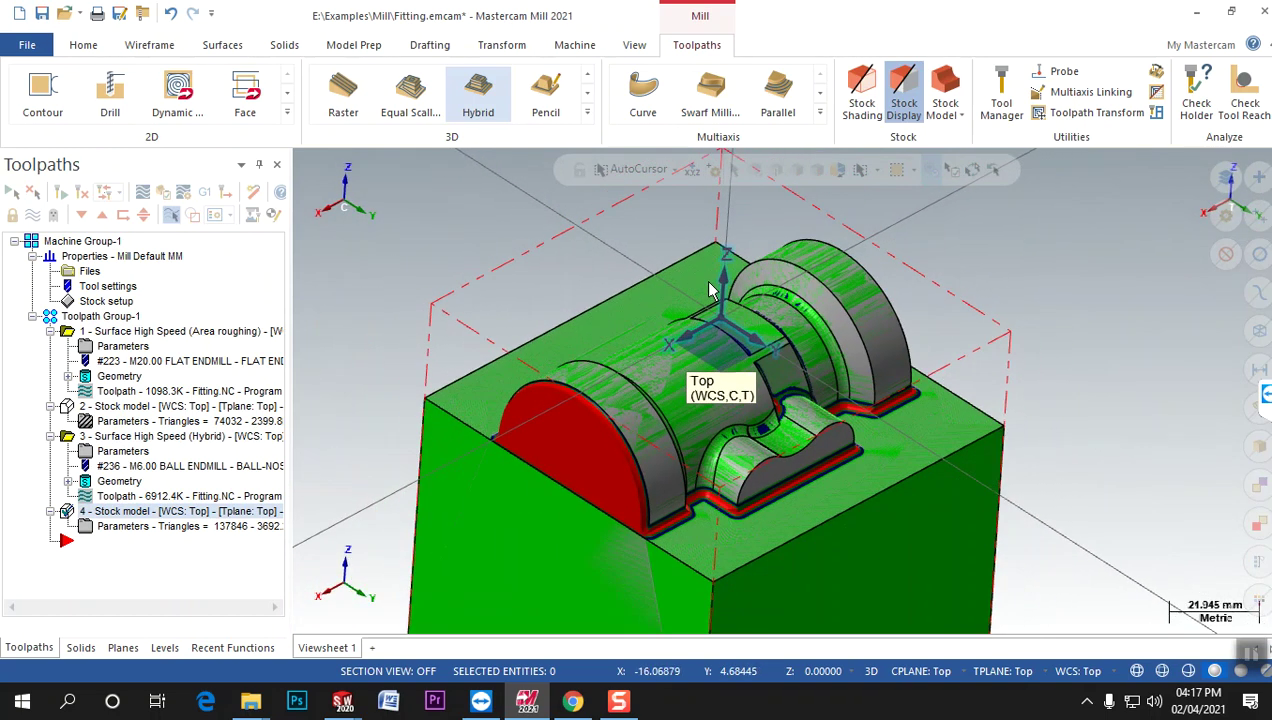
scroll(861, 273, up, 4)
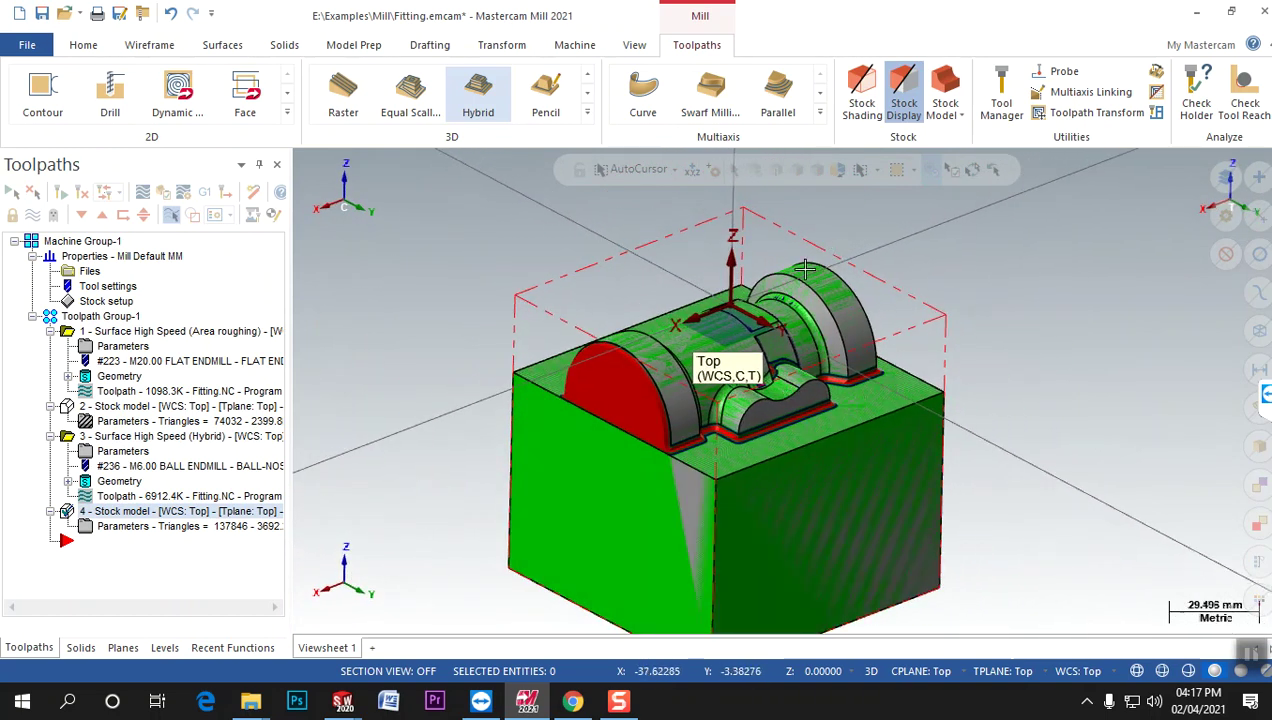
mouse_move(986, 305)
middle_down()
mouse_move(974, 386)
mouse_move(914, 413)
mouse_move(903, 318)
mouse_move(952, 330)
middle_up()
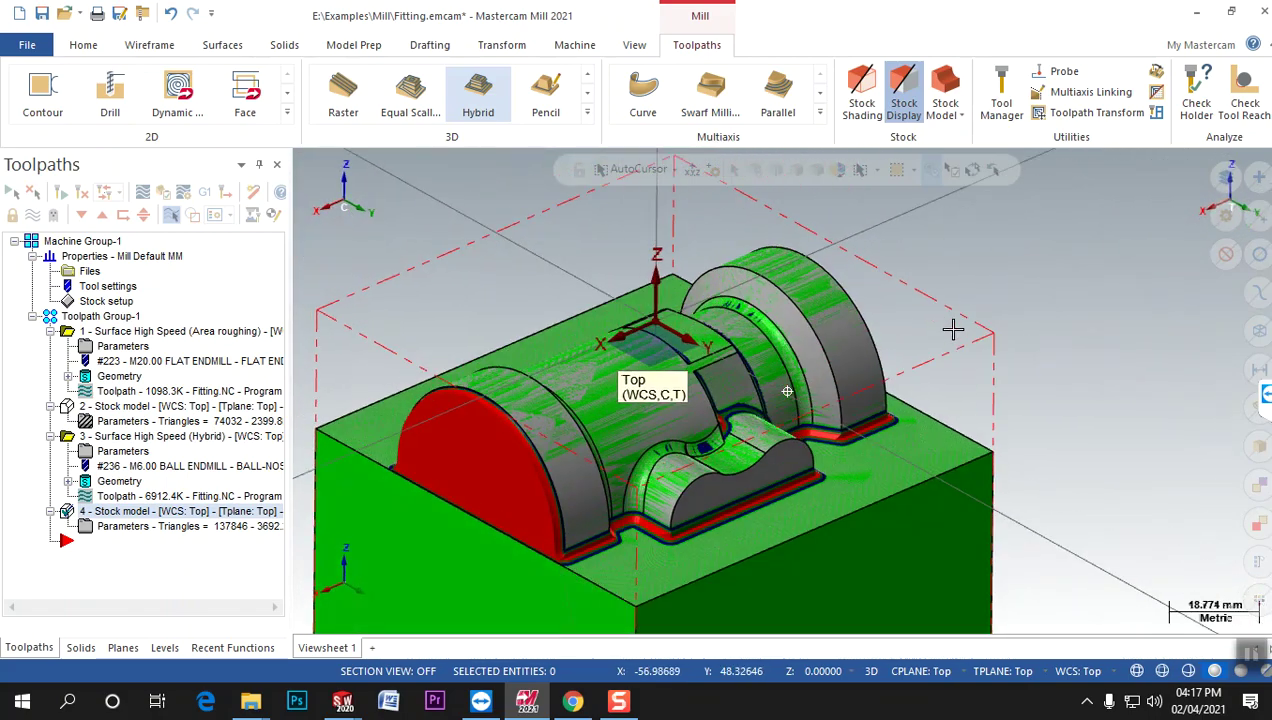
scroll(943, 344, down, 2)
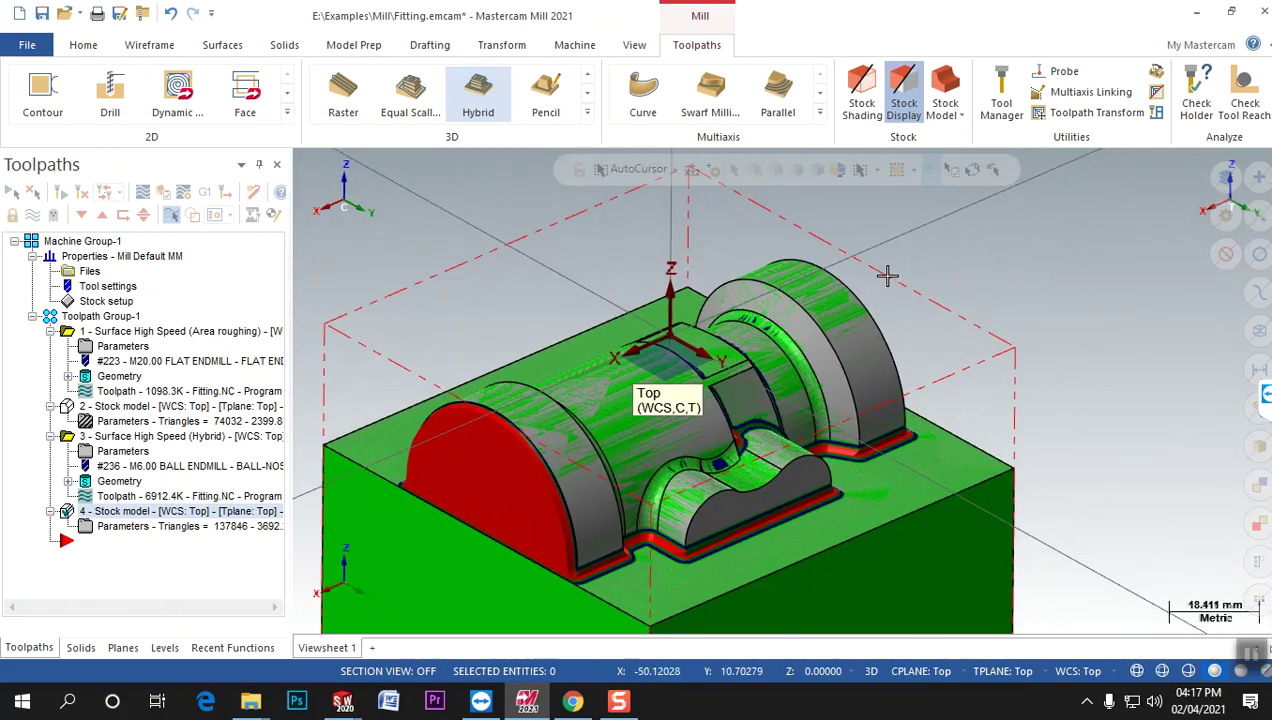
scroll(887, 277, down, 1)
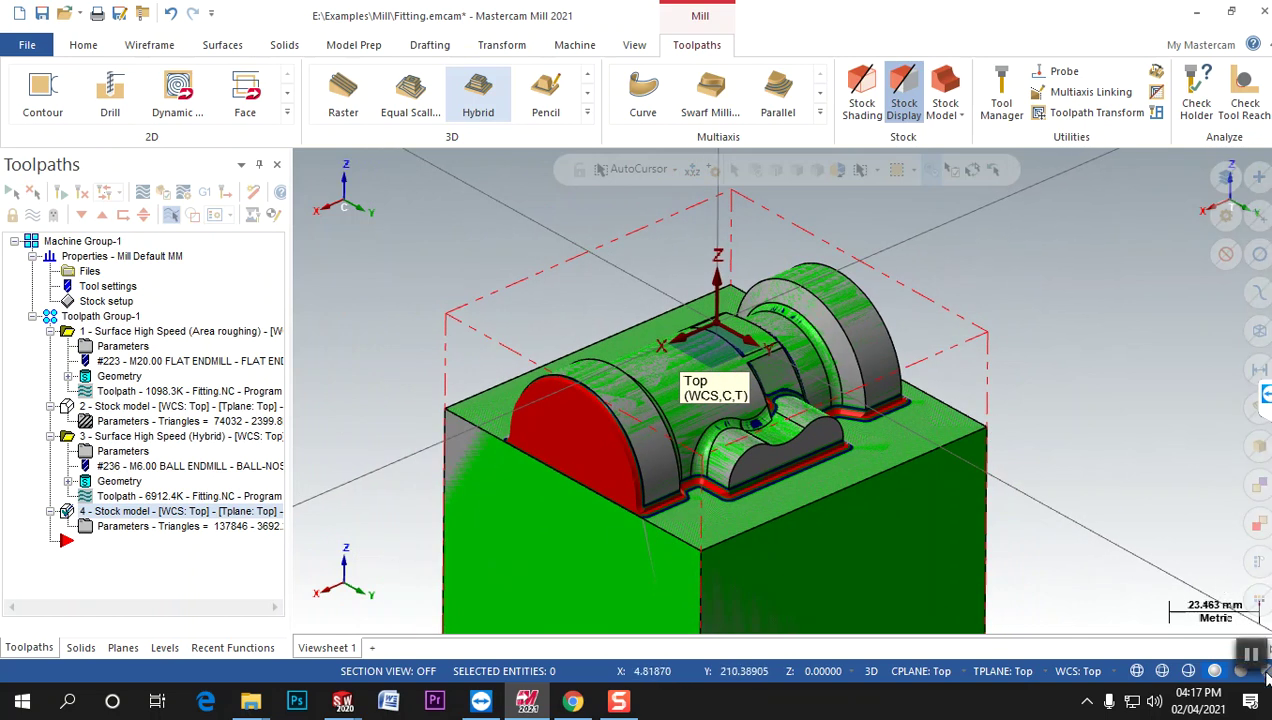